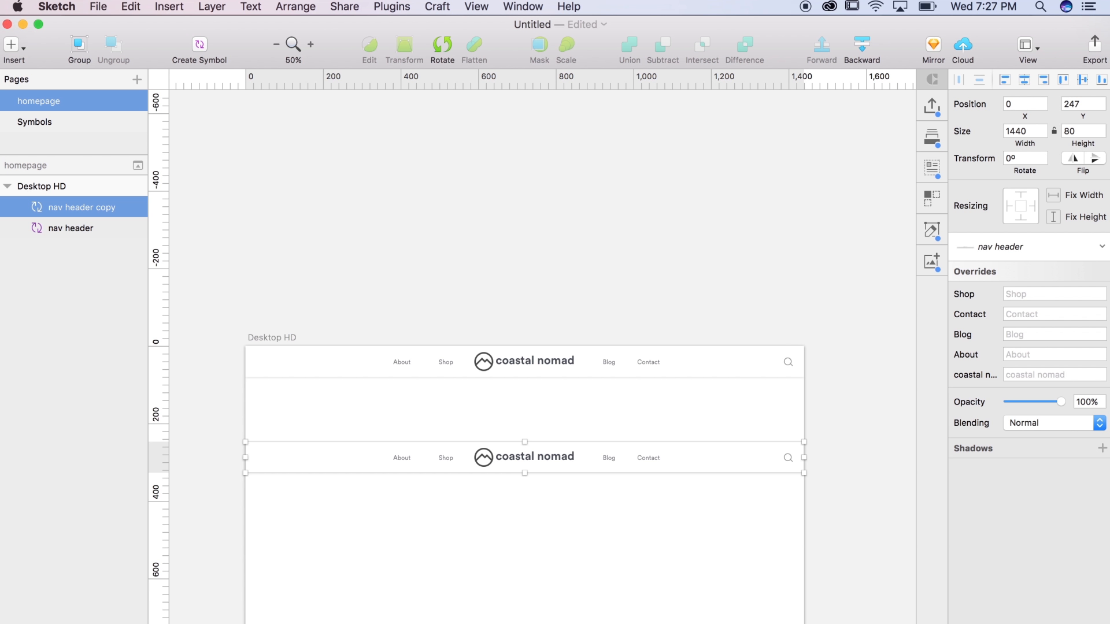
Delete the duplicate nav header from the Desktop HD artboard.
{"action": "left_click", "coordinate": [95, 211]}
{"action": "key", "text": "Delete"}
{"action": "left_click_drag", "start_coordinate": [413, 258], "coordinate": [461, 211]}
{"action": "key", "text": "super+plus"}
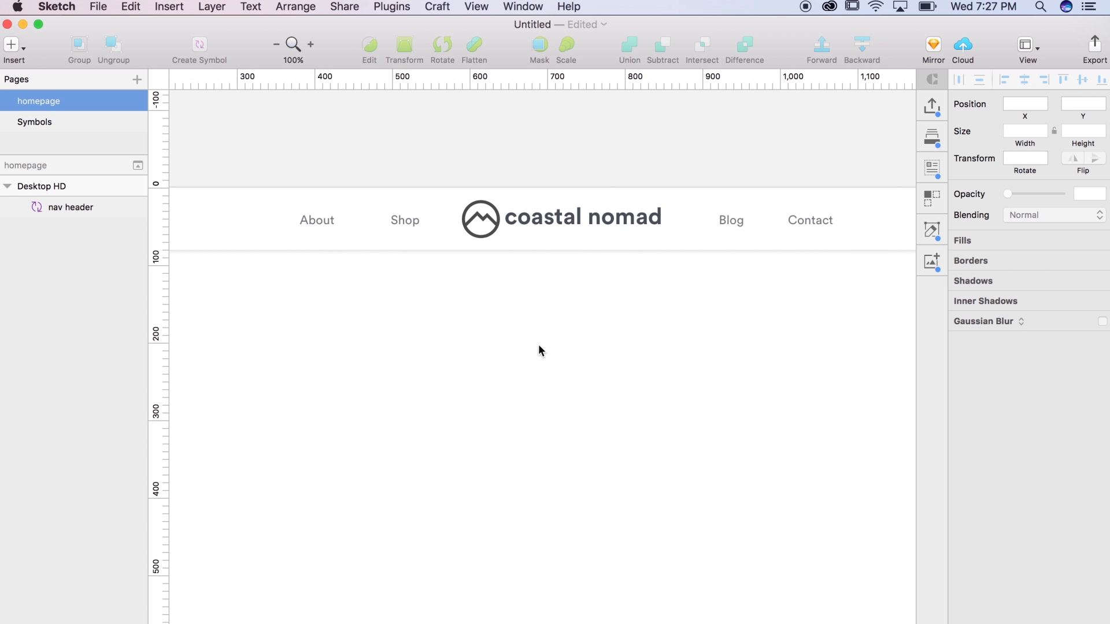
Draw a 1440 × 650 rectangle directly below the nav header, spanning the artboard's full width.
{"action": "key", "text": "super+minus"}
{"action": "left_click_drag", "start_coordinate": [538, 311], "coordinate": [531, 275]}
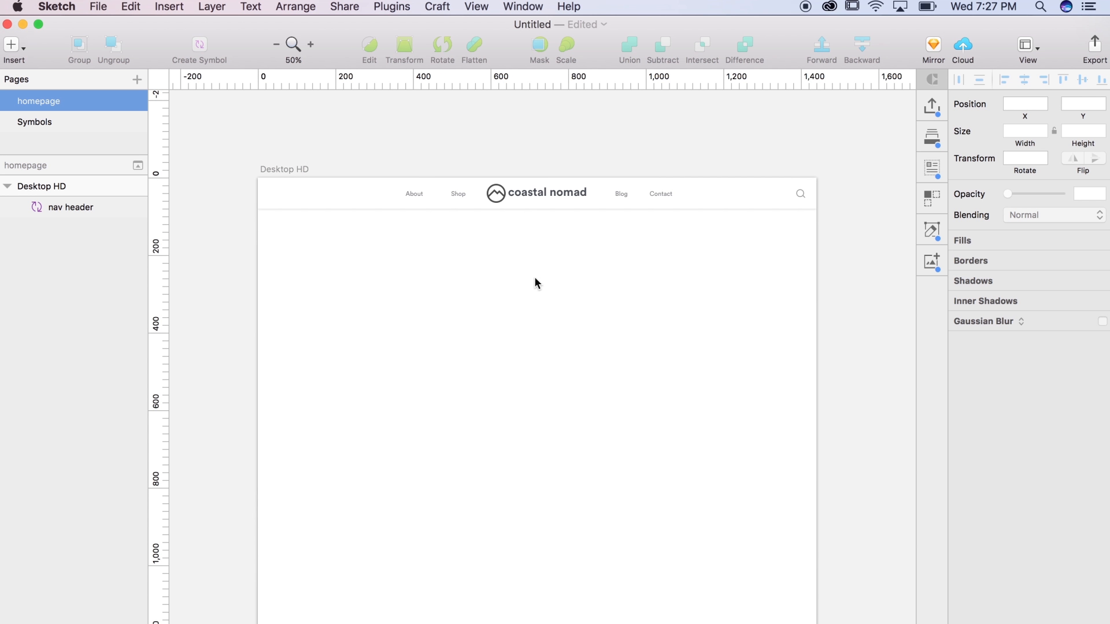
{"action": "left_click", "coordinate": [168, 6]}
{"action": "mouse_move", "coordinate": [181, 50]}
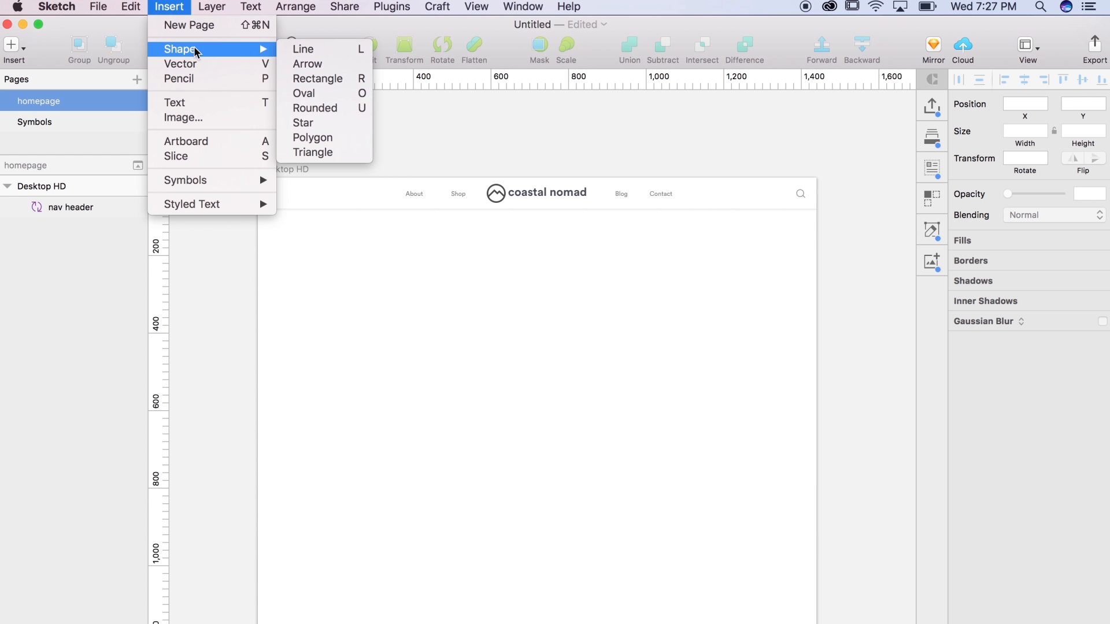
{"action": "left_click", "coordinate": [328, 83]}
{"action": "left_click_drag", "start_coordinate": [259, 209], "coordinate": [811, 461]}
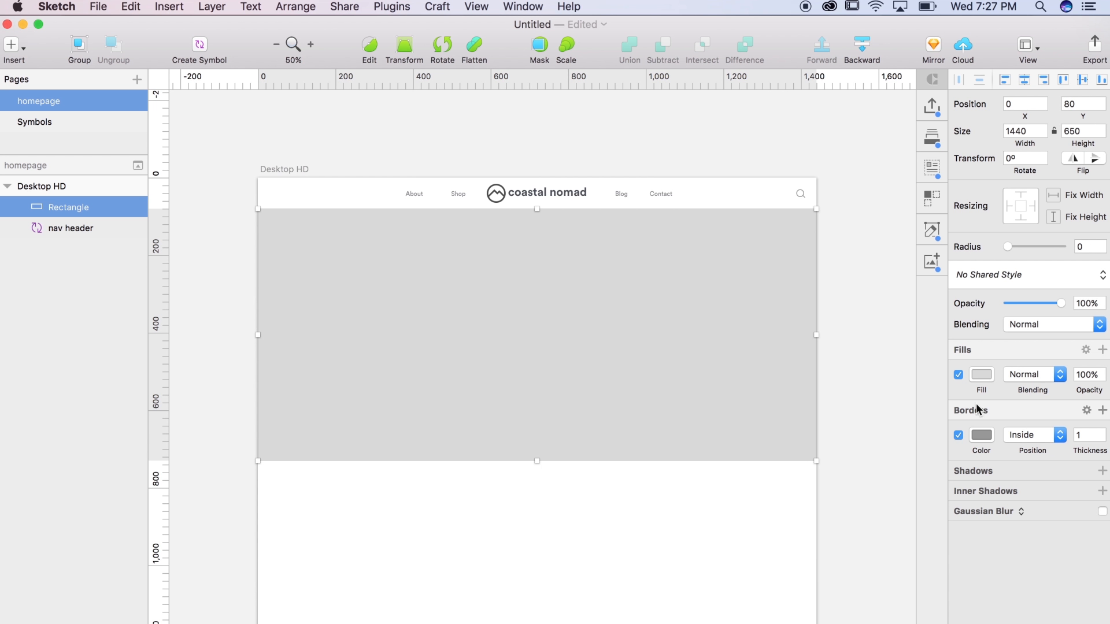
Turn off the rectangle's border and set its fill to black (000000).
{"action": "left_click", "coordinate": [963, 434]}
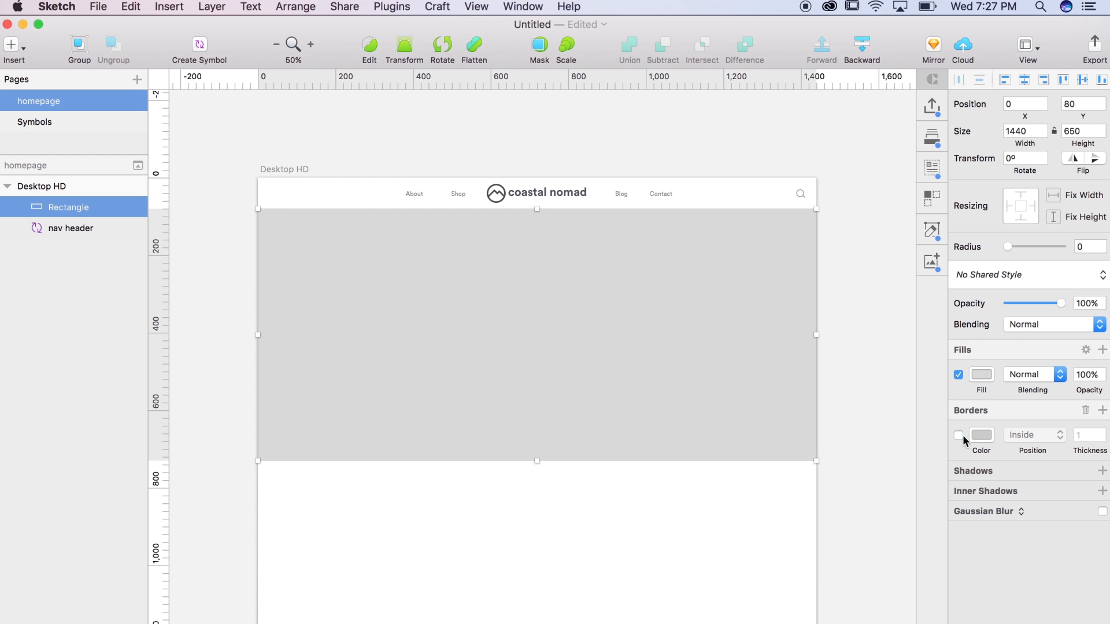
{"action": "left_click", "coordinate": [985, 372]}
{"action": "left_click_drag", "start_coordinate": [994, 523], "coordinate": [828, 622]}
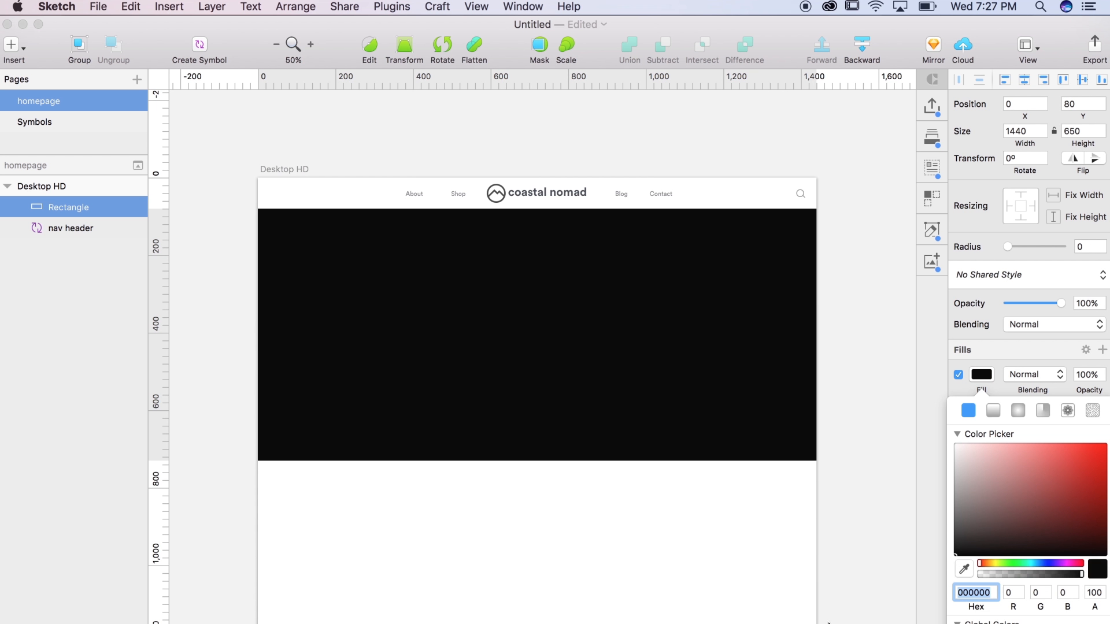
{"action": "left_click", "coordinate": [860, 565]}
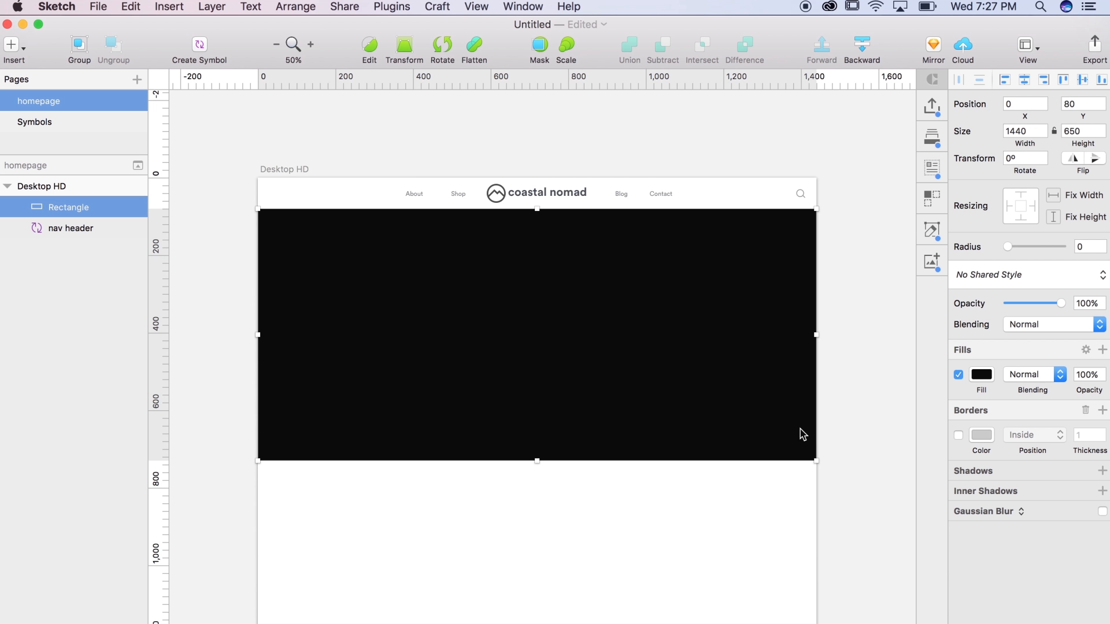
{"action": "left_click", "coordinate": [875, 424]}
{"action": "scroll", "coordinate": [721, 362], "scroll_direction": "up", "scroll_amount": 1}
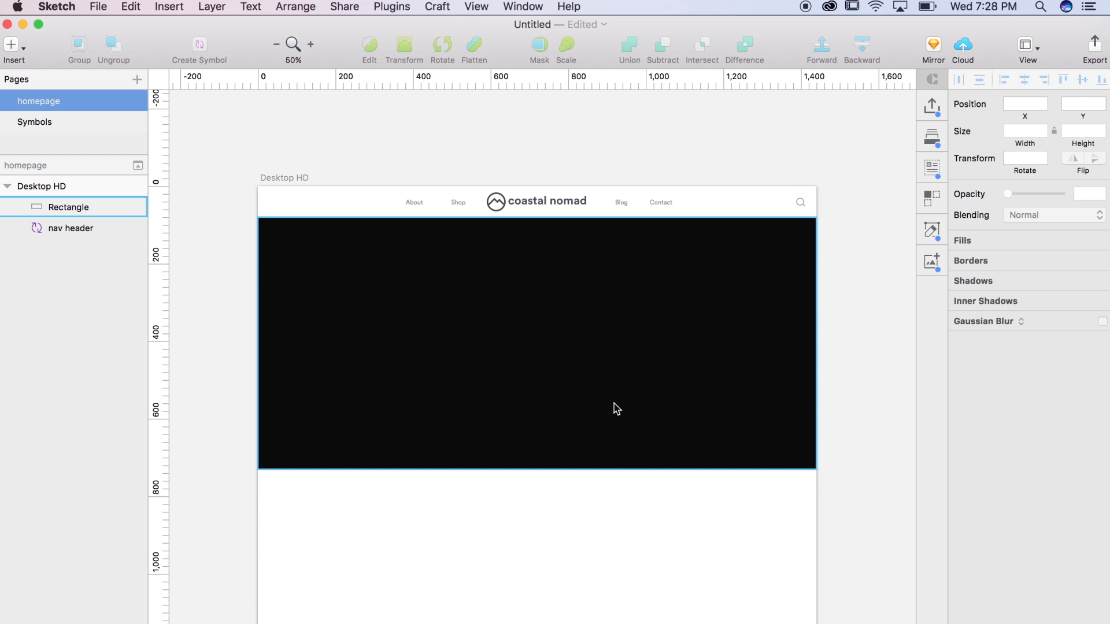
Switch to Chrome and open burst.shopify.com.
{"action": "left_click", "coordinate": [342, 615]}
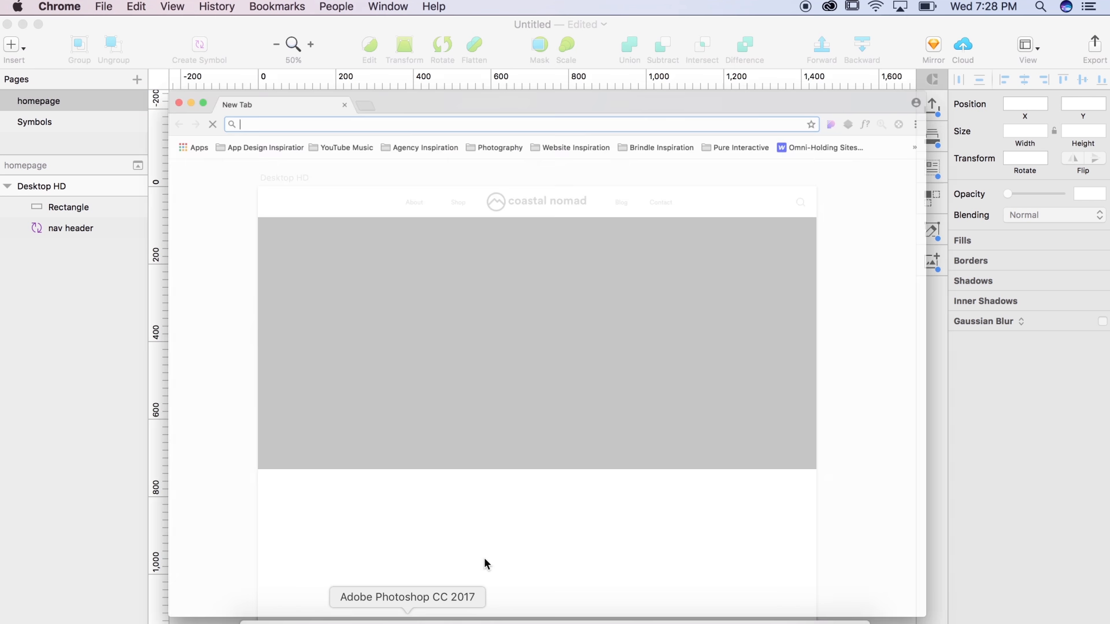
{"action": "type", "text": "burst.shopify.com"}
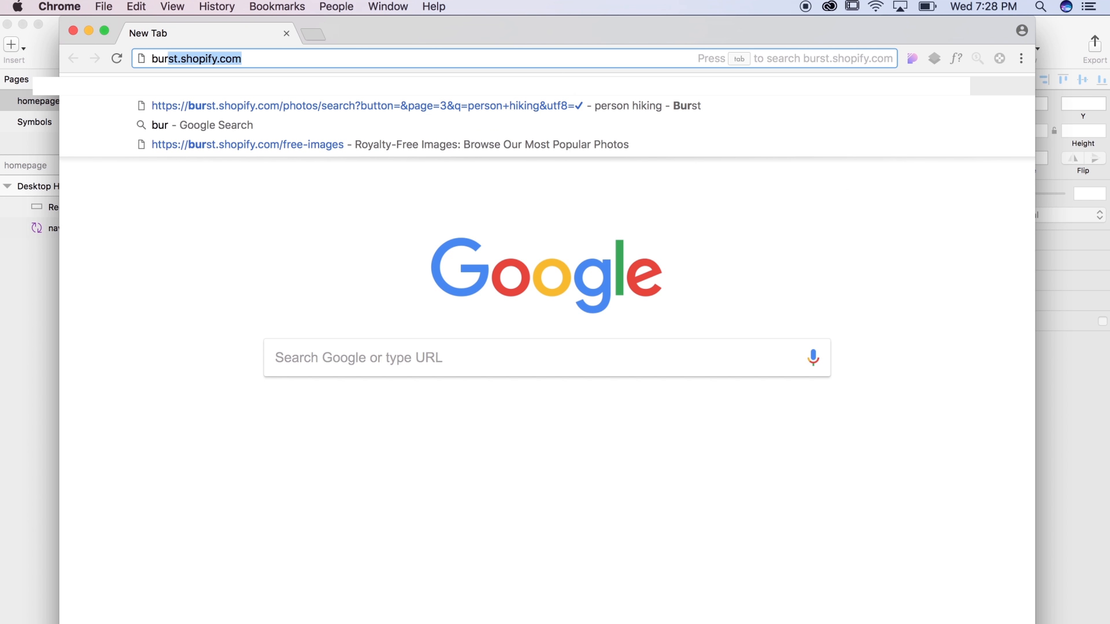
{"action": "key", "text": "Return"}
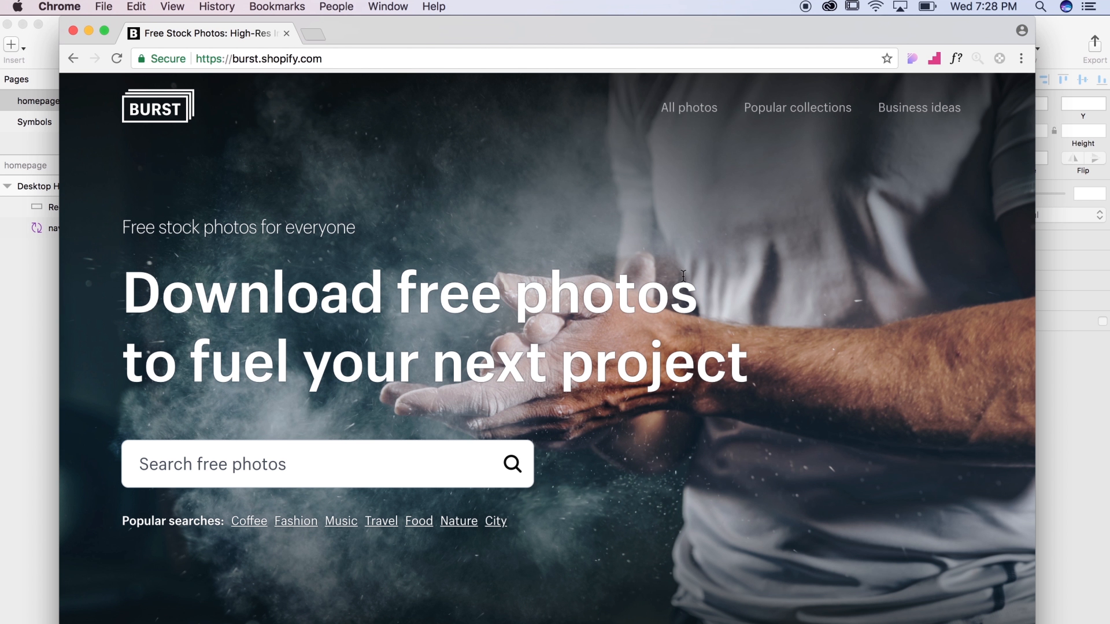
{"action": "left_click", "coordinate": [406, 469]}
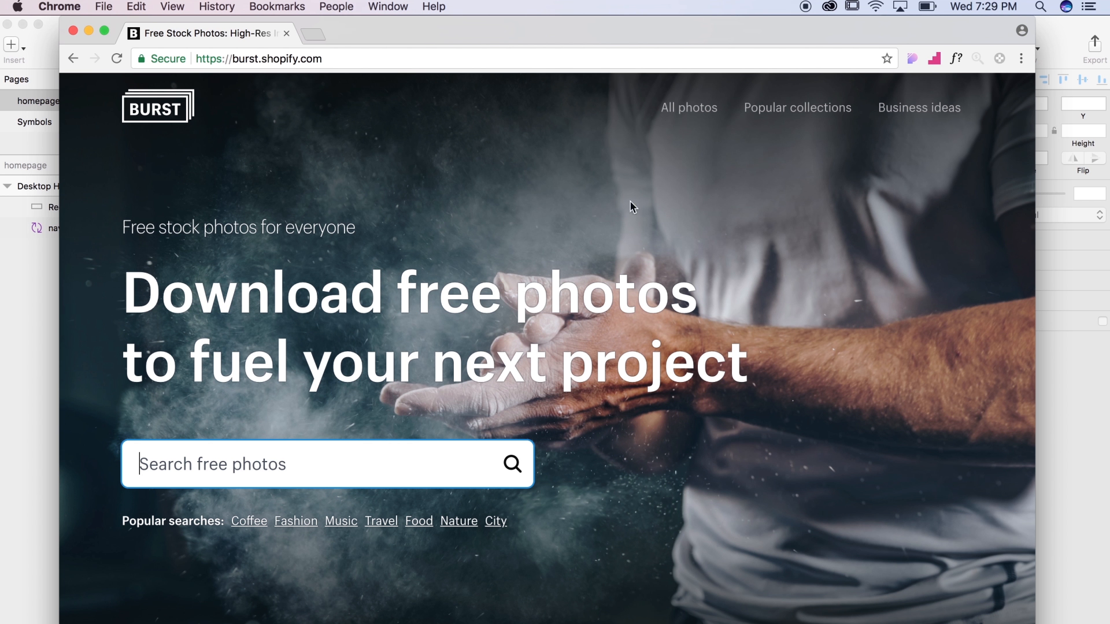
Open the Nature collection from Burst's popular photo collections.
{"action": "left_click", "coordinate": [765, 120]}
{"action": "scroll", "coordinate": [761, 181], "scroll_direction": "down", "scroll_amount": 3}
{"action": "scroll", "coordinate": [738, 182], "scroll_direction": "down", "scroll_amount": 5}
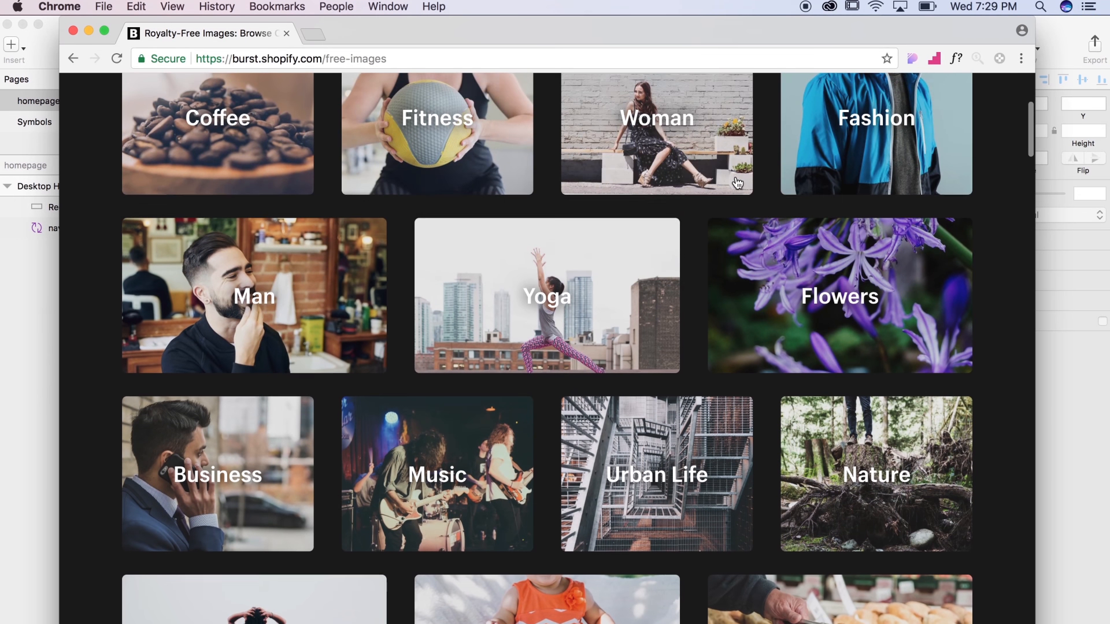
{"action": "scroll", "coordinate": [738, 182], "scroll_direction": "down", "scroll_amount": 5}
{"action": "left_click", "coordinate": [879, 196]}
Browse the nature photos through page 2 and open the photo "Stepping Close To The Edge".
{"action": "scroll", "coordinate": [529, 177], "scroll_direction": "down", "scroll_amount": 3}
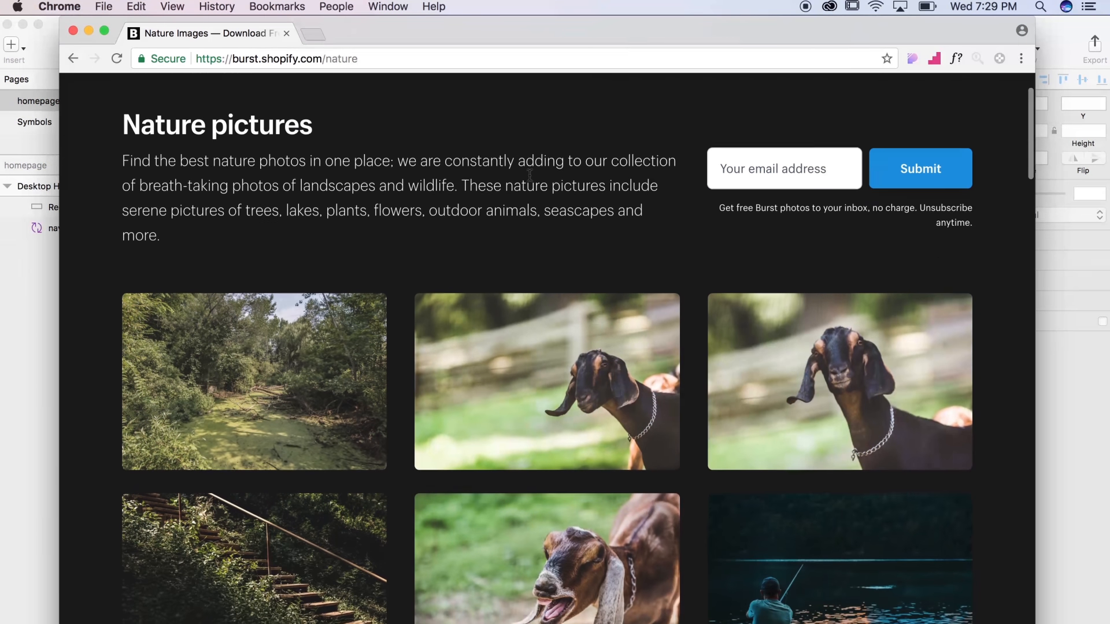
{"action": "scroll", "coordinate": [530, 175], "scroll_direction": "down", "scroll_amount": 5}
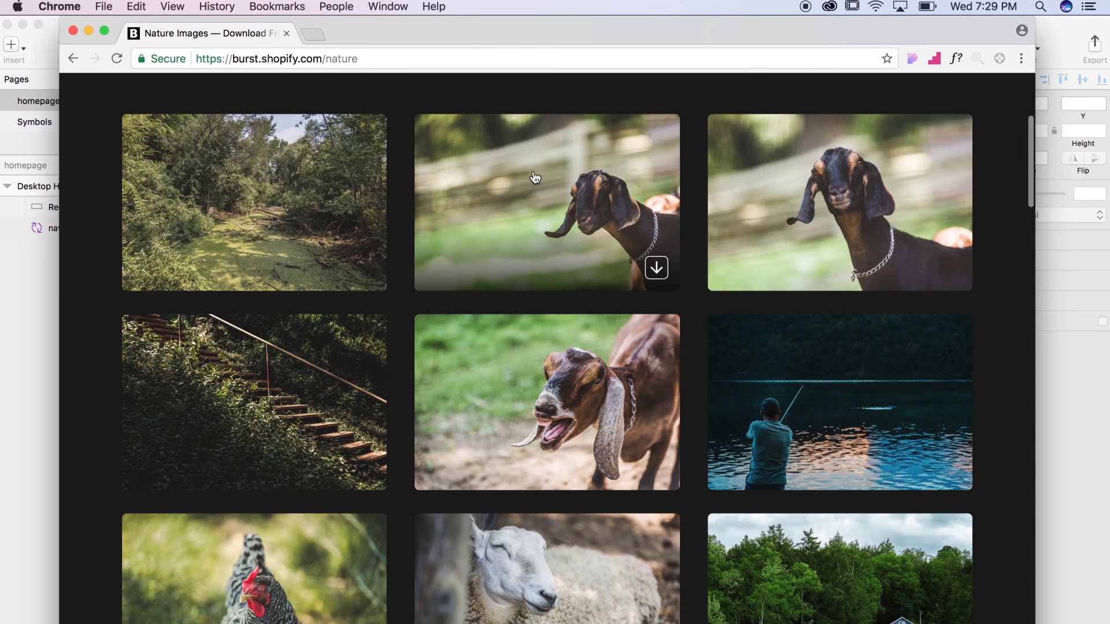
{"action": "scroll", "coordinate": [778, 231], "scroll_direction": "down", "scroll_amount": 9}
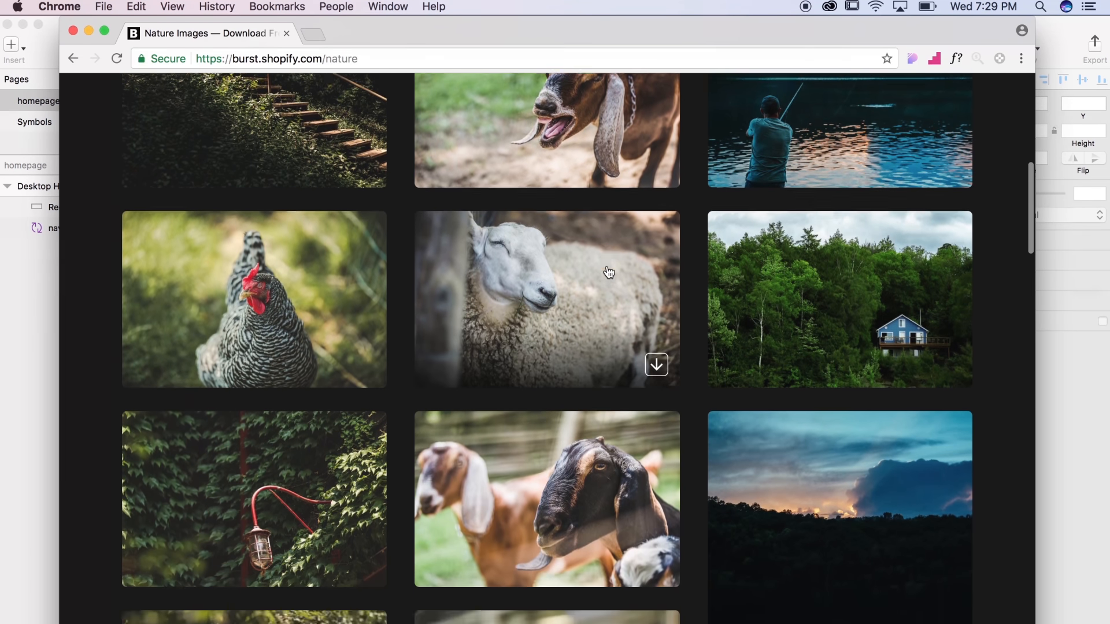
{"action": "scroll", "coordinate": [609, 273], "scroll_direction": "down", "scroll_amount": 20}
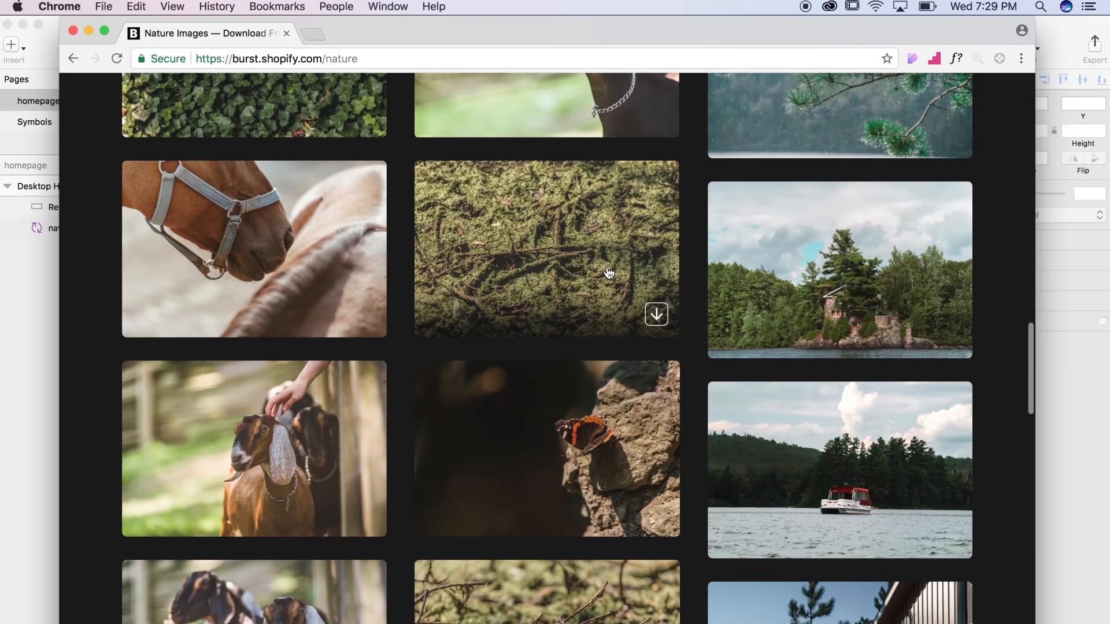
{"action": "scroll", "coordinate": [609, 272], "scroll_direction": "down", "scroll_amount": 20}
{"action": "left_click", "coordinate": [611, 400]}
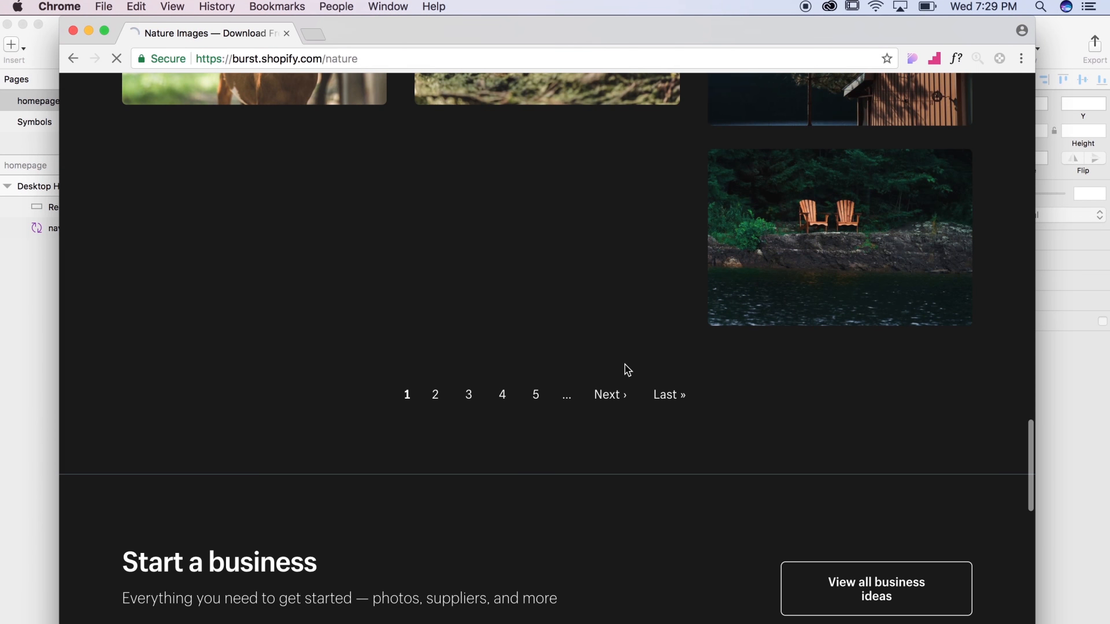
{"action": "scroll", "coordinate": [618, 366], "scroll_direction": "down", "scroll_amount": 6}
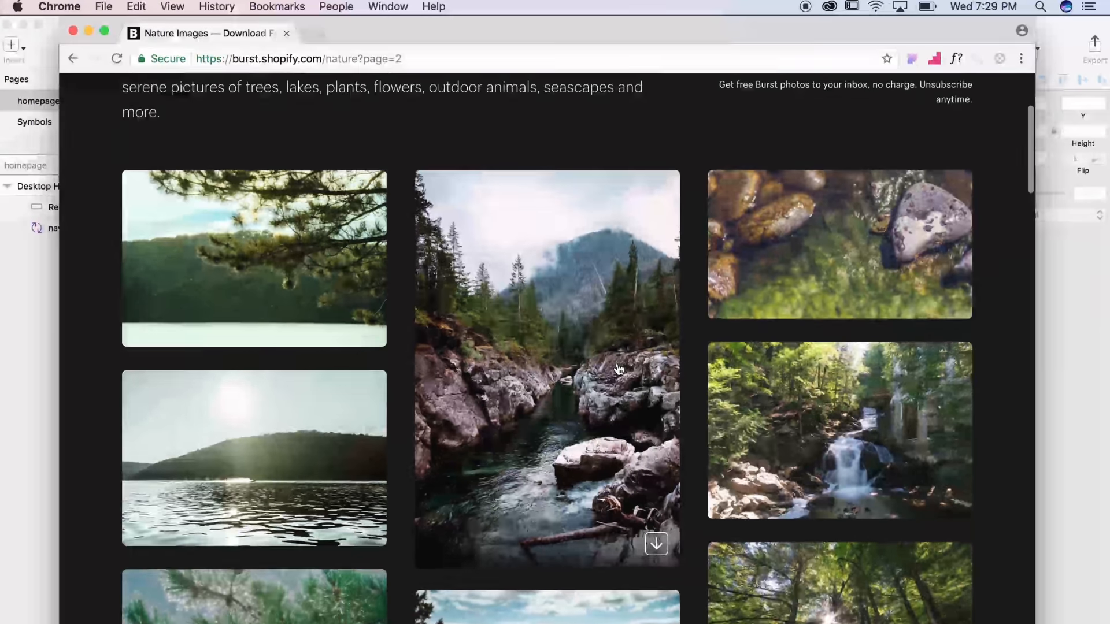
{"action": "scroll", "coordinate": [618, 368], "scroll_direction": "down", "scroll_amount": 16}
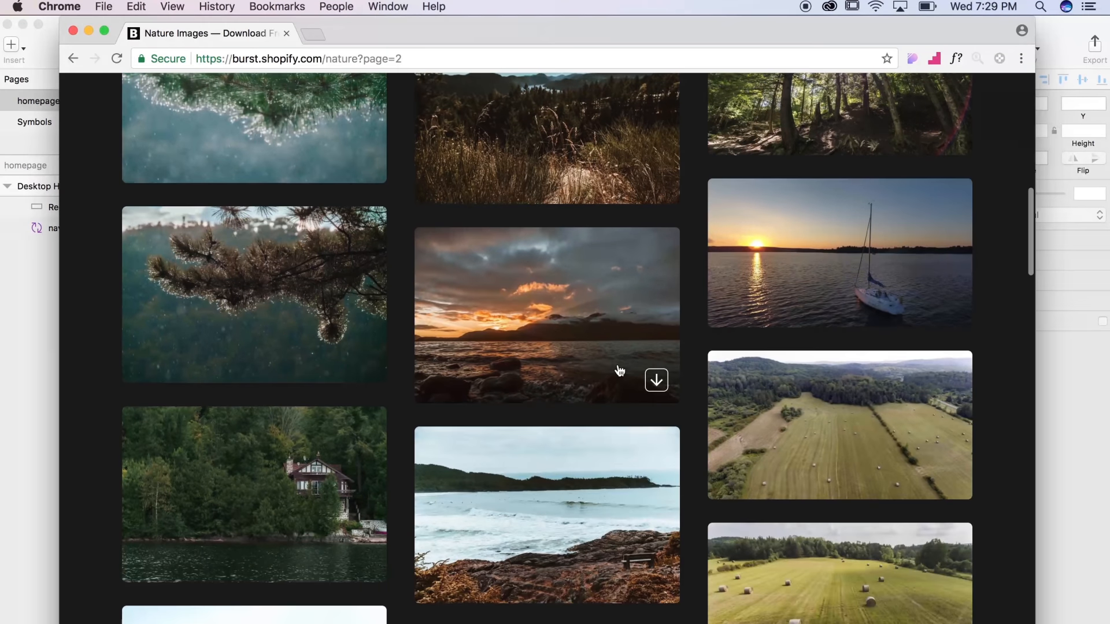
{"action": "scroll", "coordinate": [620, 371], "scroll_direction": "down", "scroll_amount": 20}
{"action": "left_click", "coordinate": [837, 504]}
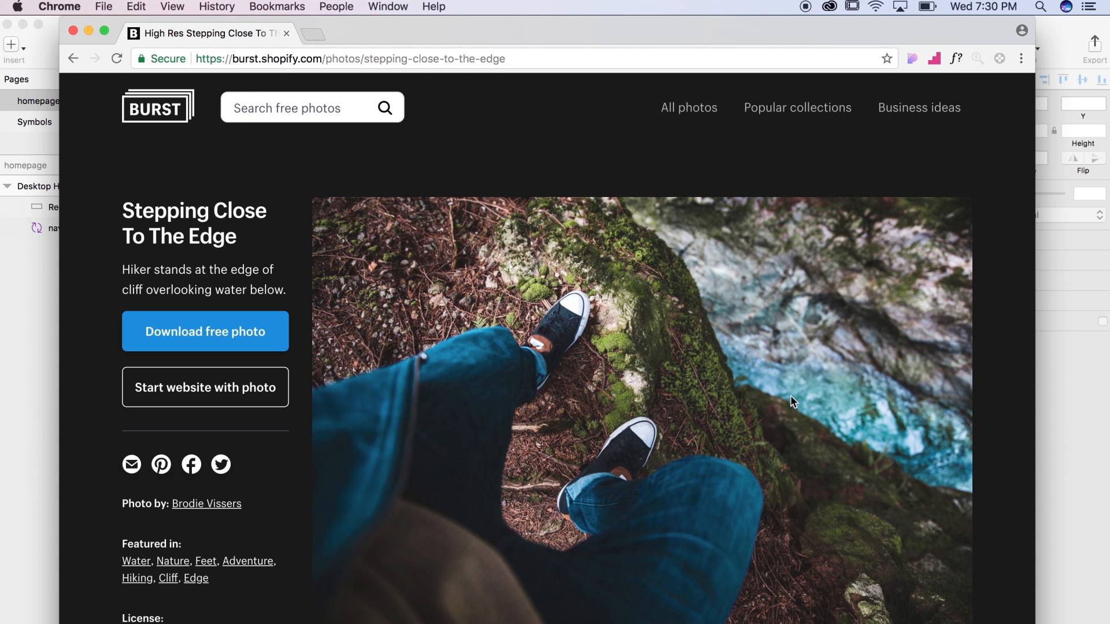
Copy the photo and paste it into the Desktop HD artboard in Sketch.
{"action": "right_click", "coordinate": [688, 393]}
{"action": "left_click", "coordinate": [720, 421]}
{"action": "left_click", "coordinate": [33, 352]}
{"action": "left_click", "coordinate": [421, 364]}
{"action": "key", "text": "super+v"}
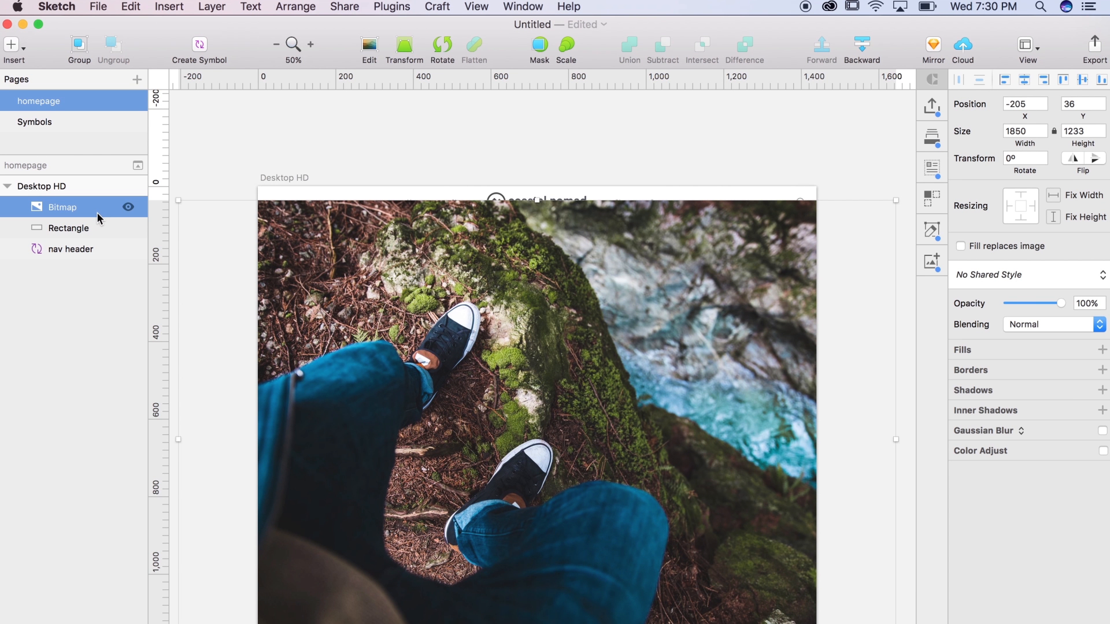
Mask the pasted bitmap with the black rectangle.
{"action": "left_click", "coordinate": [81, 230]}
{"action": "left_click", "coordinate": [78, 211], "text": "shift"}
{"action": "right_click", "coordinate": [82, 210]}
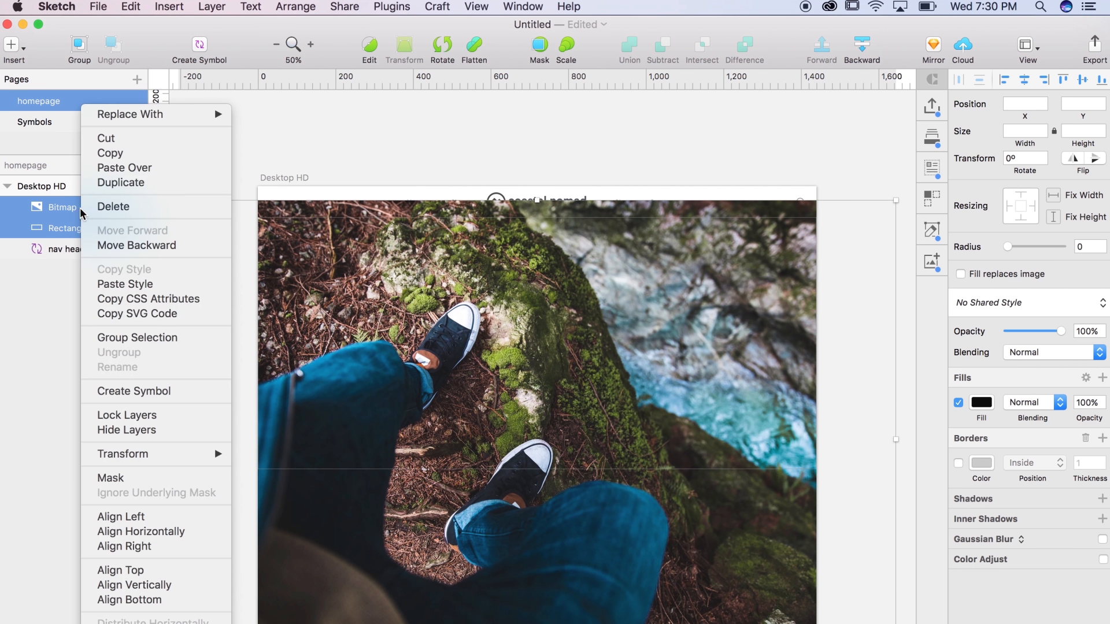
{"action": "left_click", "coordinate": [153, 477]}
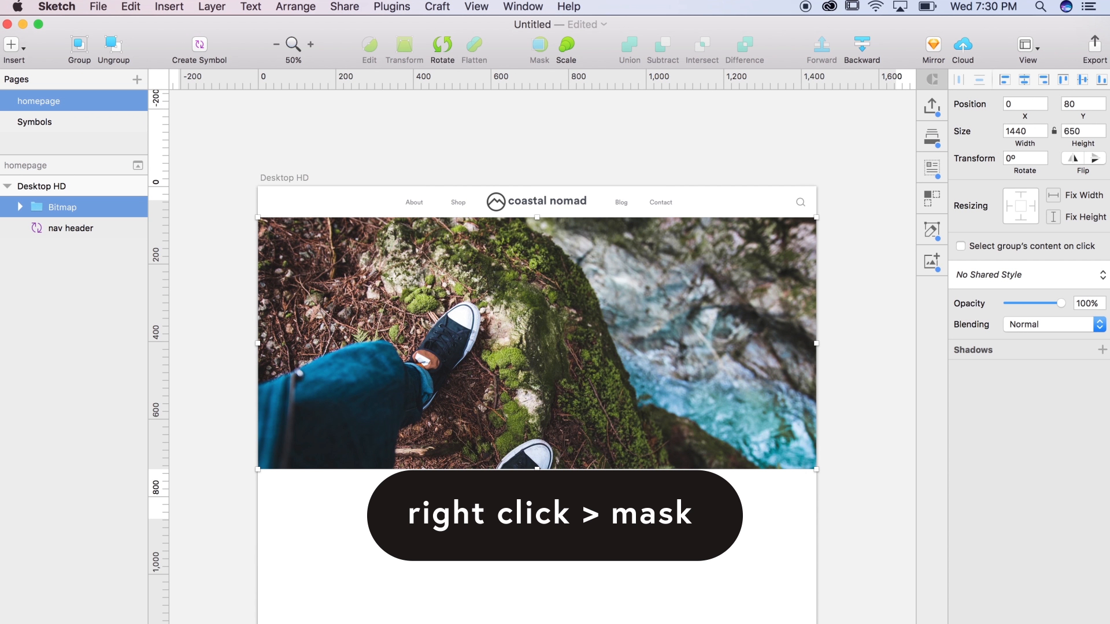
Scale the bitmap inside the mask to about 1446 × 964 and reposition it so both shoes are in frame.
{"action": "double_click", "coordinate": [481, 411]}
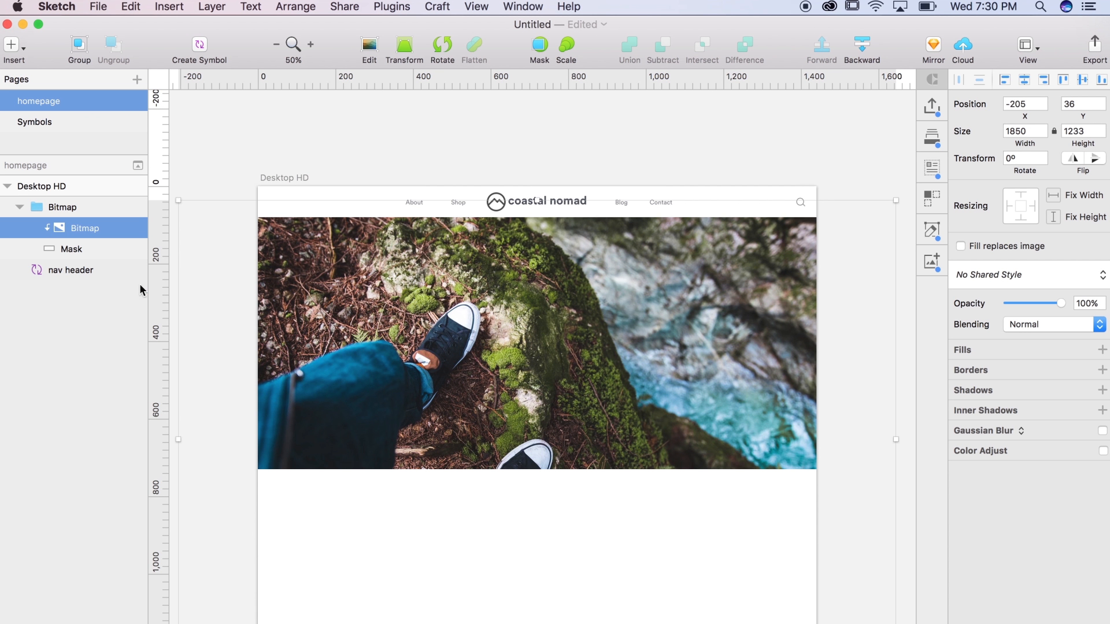
{"action": "key", "text": "super+minus"}
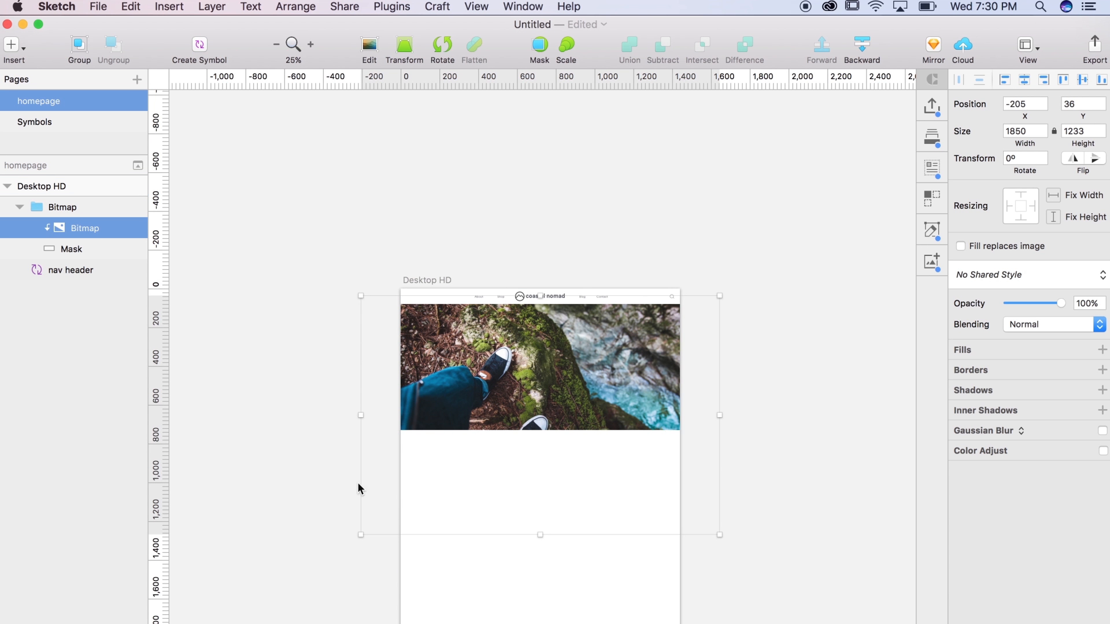
{"action": "left_click_drag", "start_coordinate": [362, 534], "coordinate": [400, 509]}
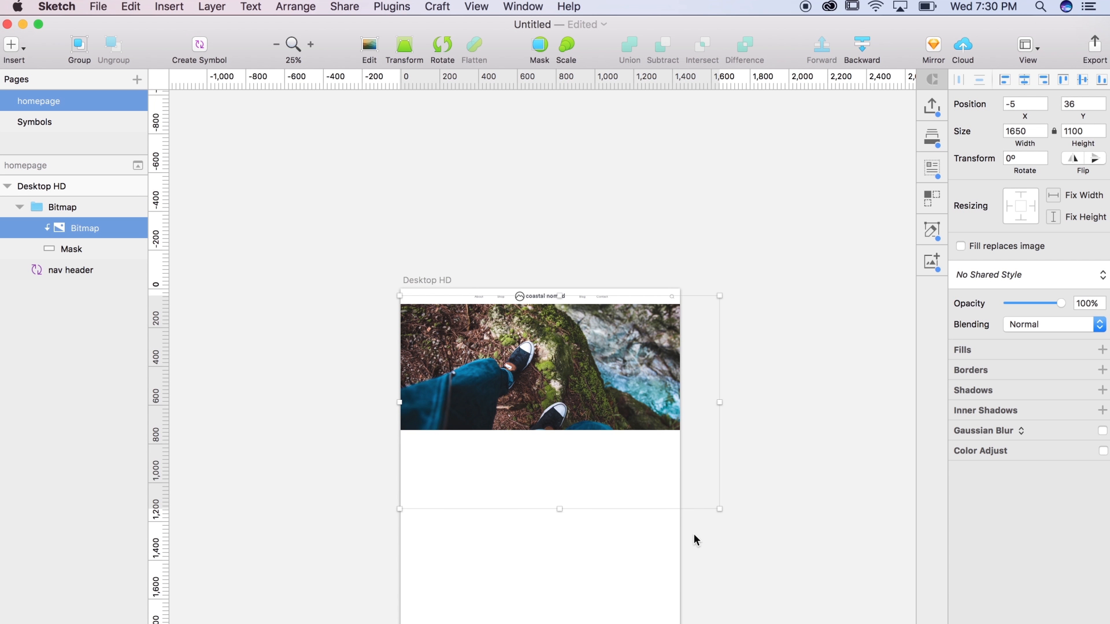
{"action": "left_click_drag", "start_coordinate": [720, 510], "coordinate": [704, 483]}
{"action": "key", "text": "super+plus"}
{"action": "left_click_drag", "start_coordinate": [606, 410], "coordinate": [606, 396]}
{"action": "left_click", "coordinate": [882, 450]}
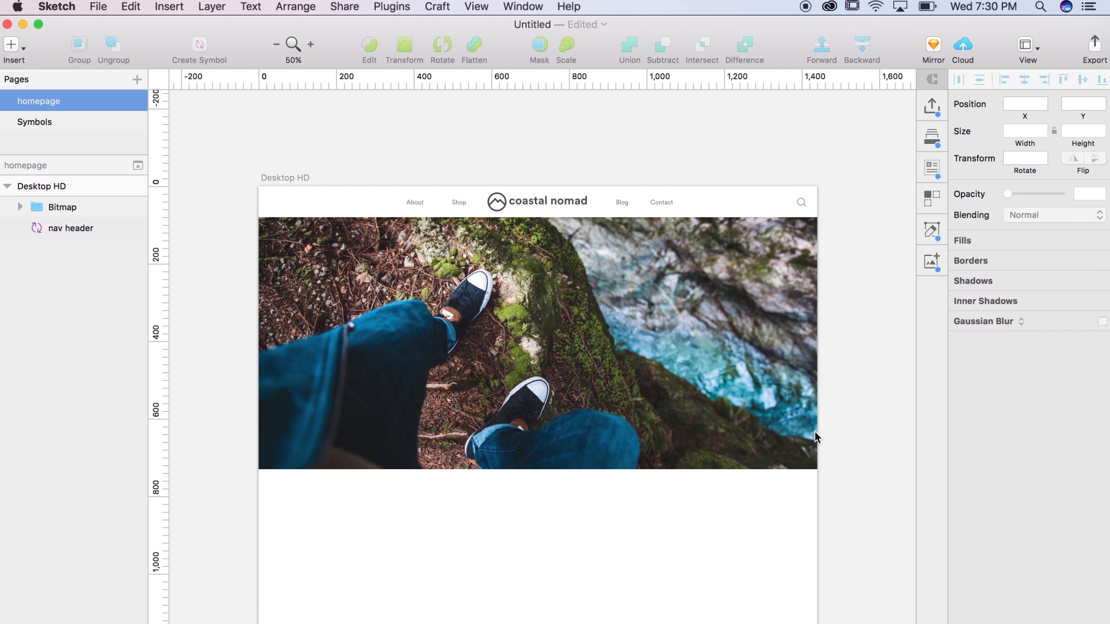
Rename the masked group to hero, its bitmap to image and its mask to container.
{"action": "left_click", "coordinate": [645, 439]}
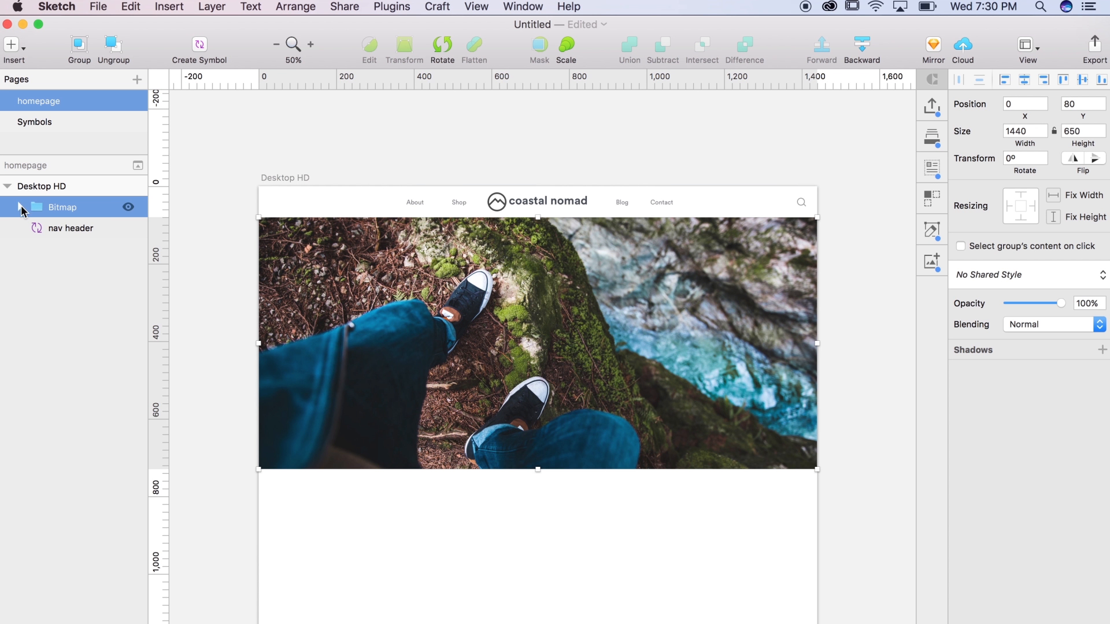
{"action": "left_click", "coordinate": [20, 207]}
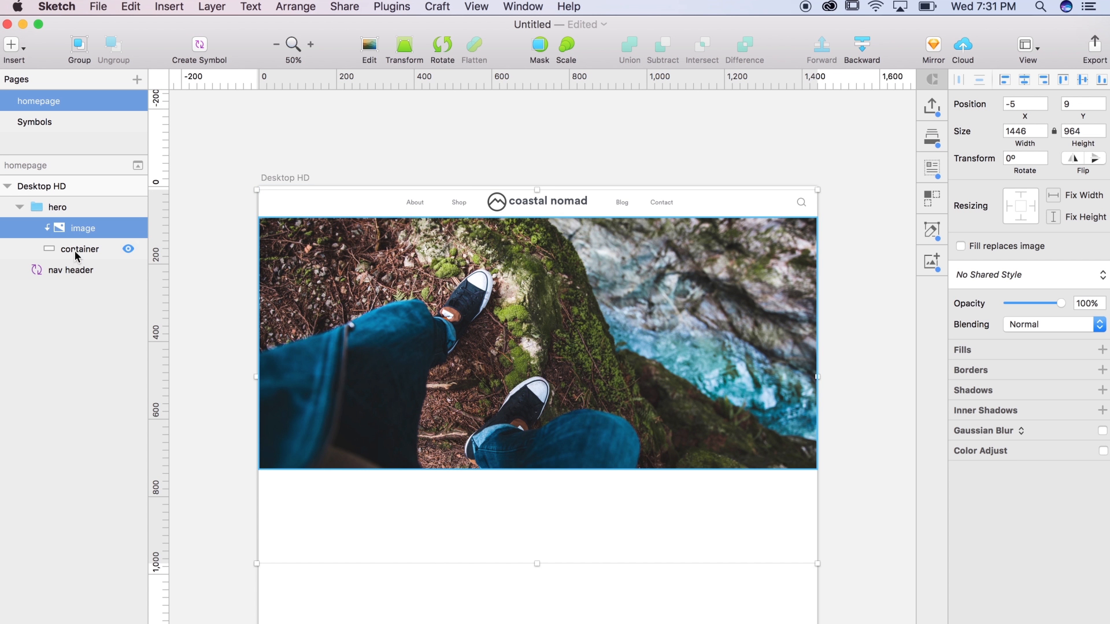
Set the height of the container layer in the hero group to 750.
{"action": "left_click", "coordinate": [76, 249]}
{"action": "left_click", "coordinate": [1065, 131]}
{"action": "type", "text": "750"}
{"action": "key", "text": "Return"}
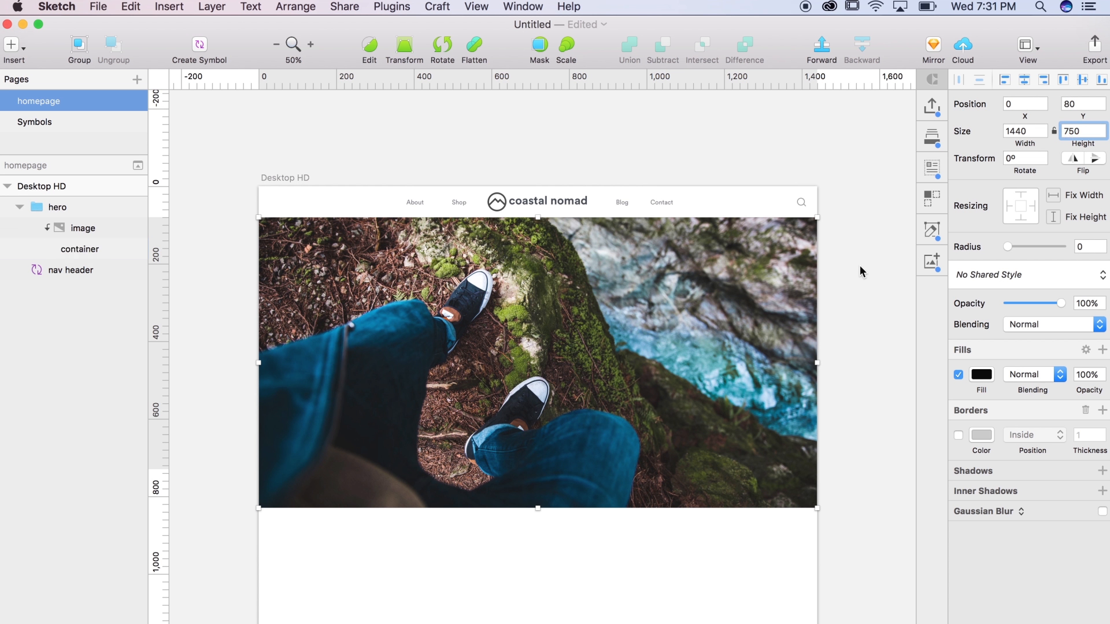
Collapse the hero group and move it below nav header in the layer order.
{"action": "left_click", "coordinate": [55, 207]}
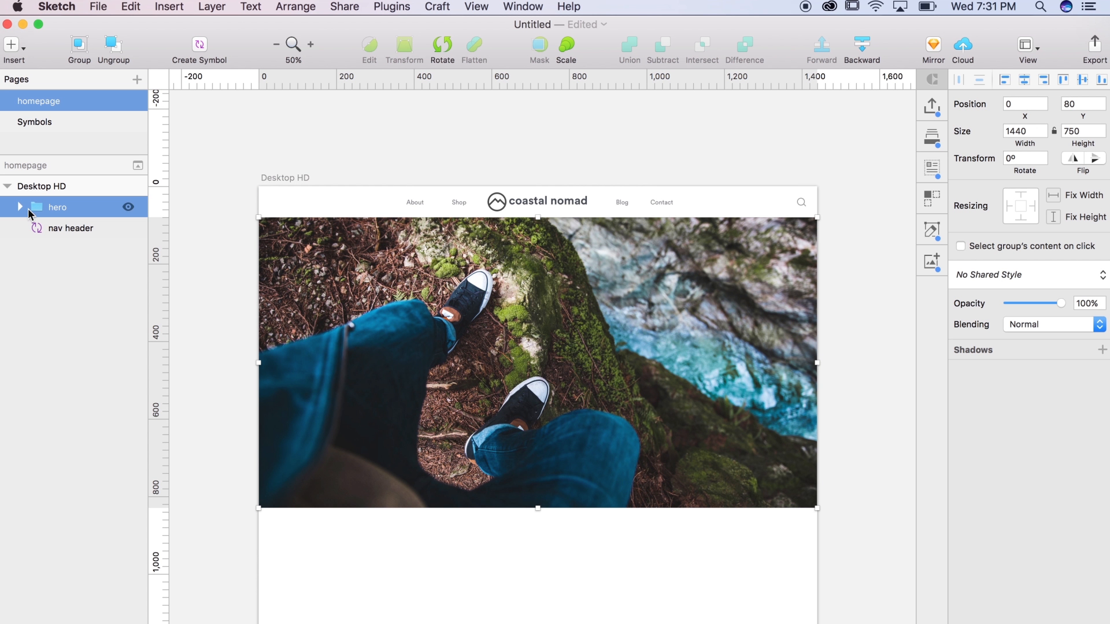
{"action": "left_click_drag", "start_coordinate": [57, 210], "coordinate": [55, 238]}
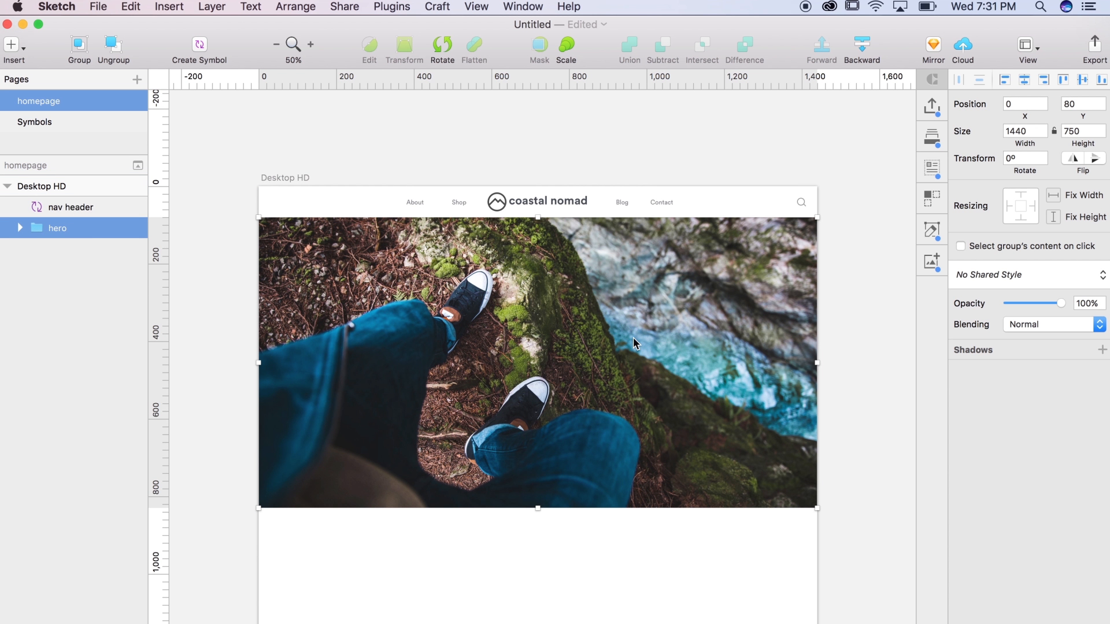
Set the opacity of the image layer inside the hero group to 85%.
{"action": "left_click", "coordinate": [20, 228]}
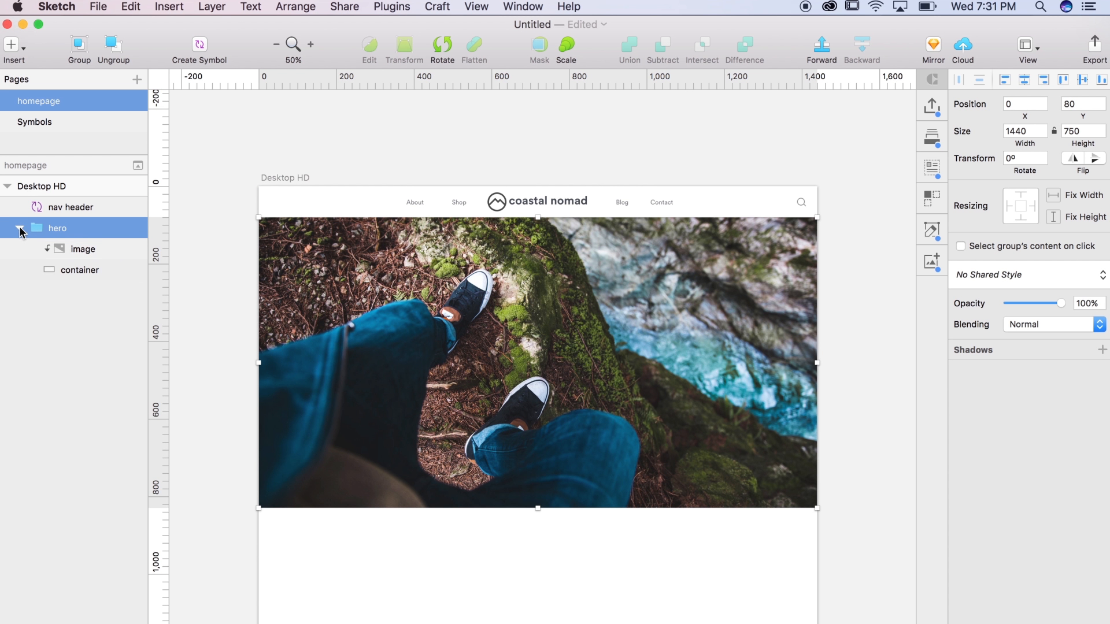
{"action": "left_click", "coordinate": [82, 250]}
{"action": "left_click", "coordinate": [1079, 305]}
{"action": "type", "text": "85"}
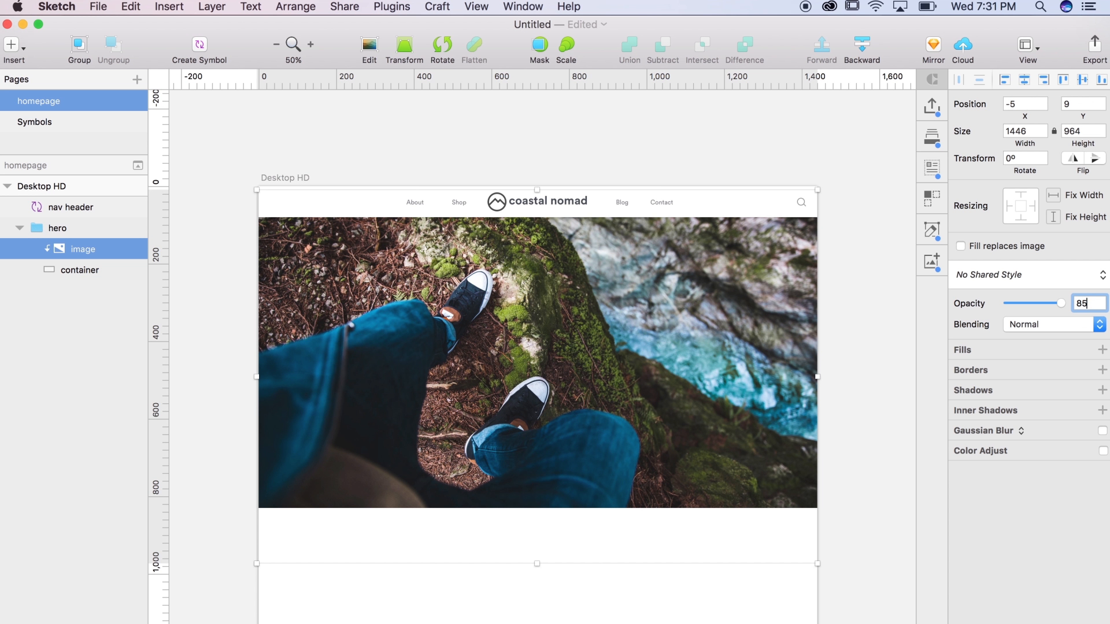
{"action": "key", "text": "Return"}
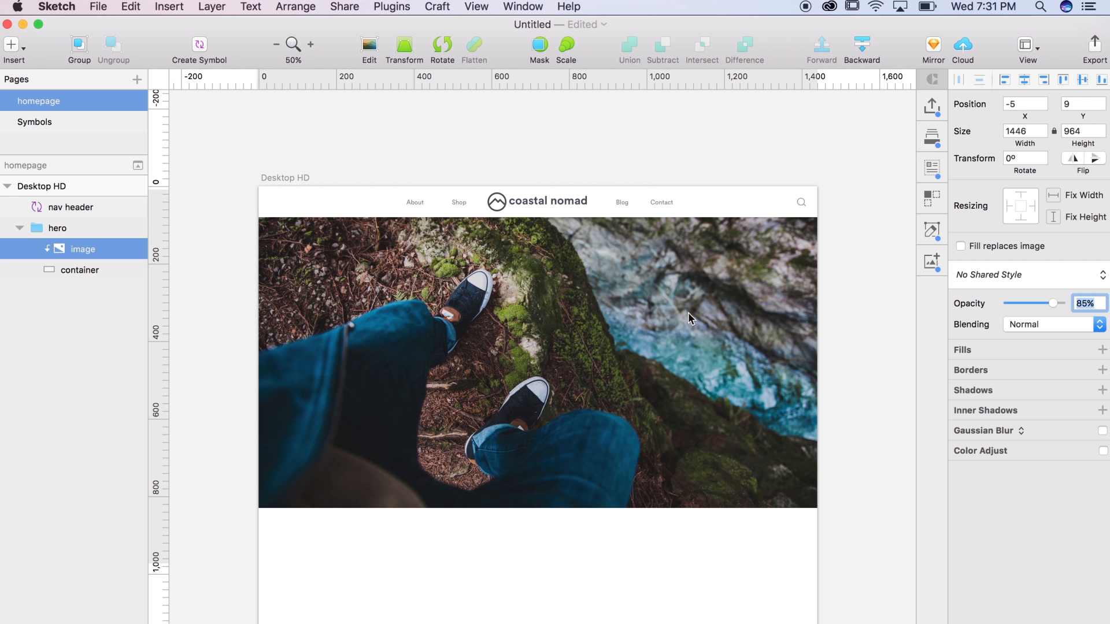
{"action": "left_click", "coordinate": [833, 372]}
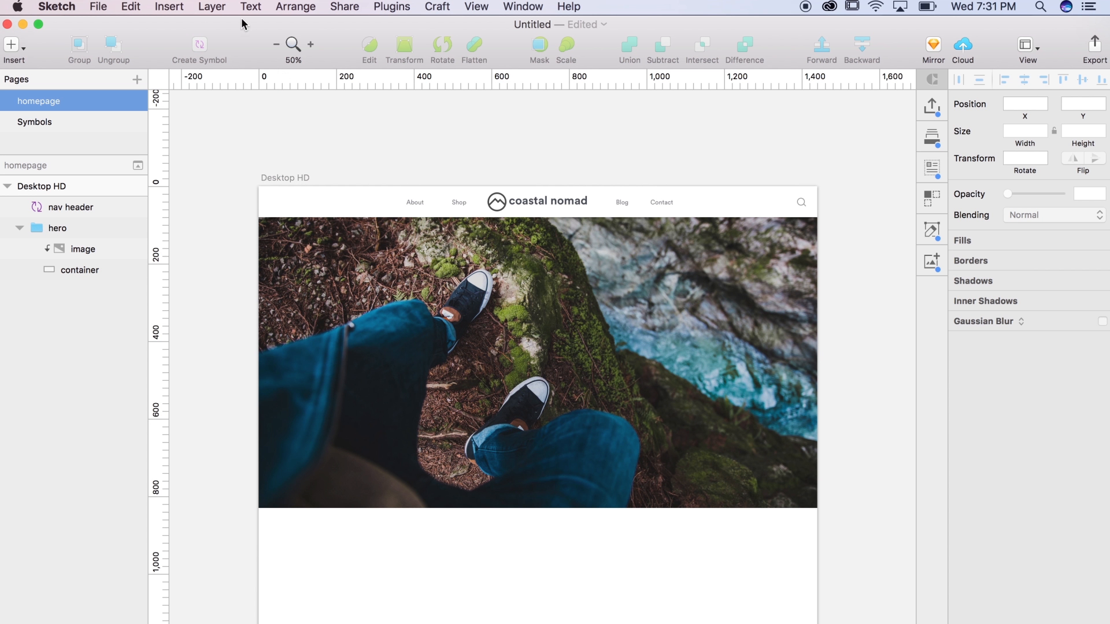
Insert a text layer over the hero photo and set its font size to 65.
{"action": "left_click", "coordinate": [173, 7]}
{"action": "left_click", "coordinate": [208, 101]}
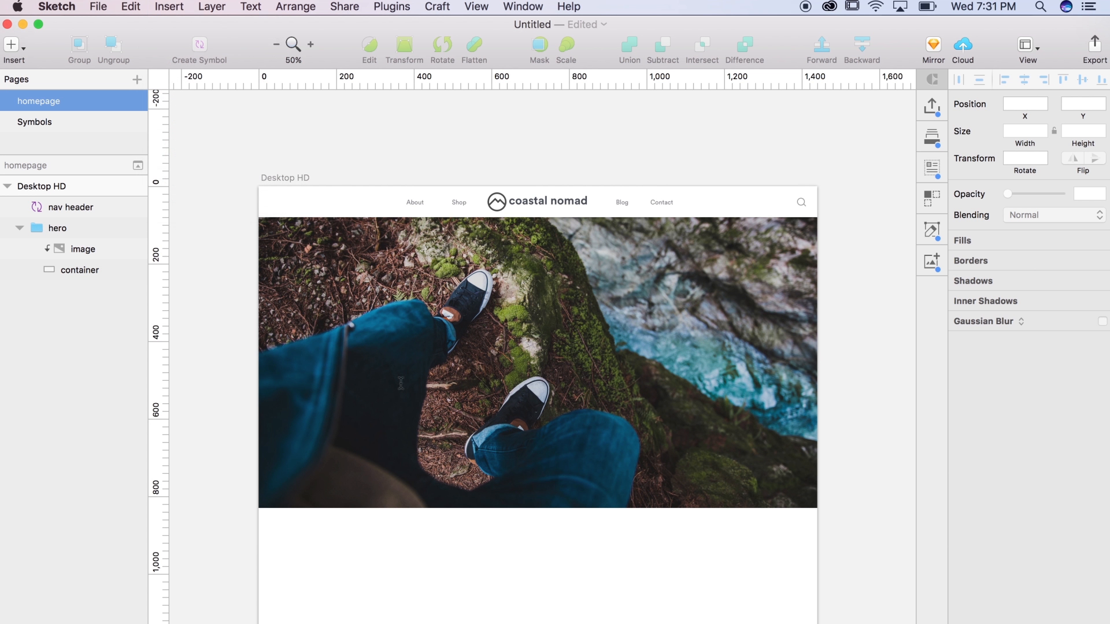
{"action": "left_click", "coordinate": [417, 356]}
{"action": "left_click", "coordinate": [1084, 267]}
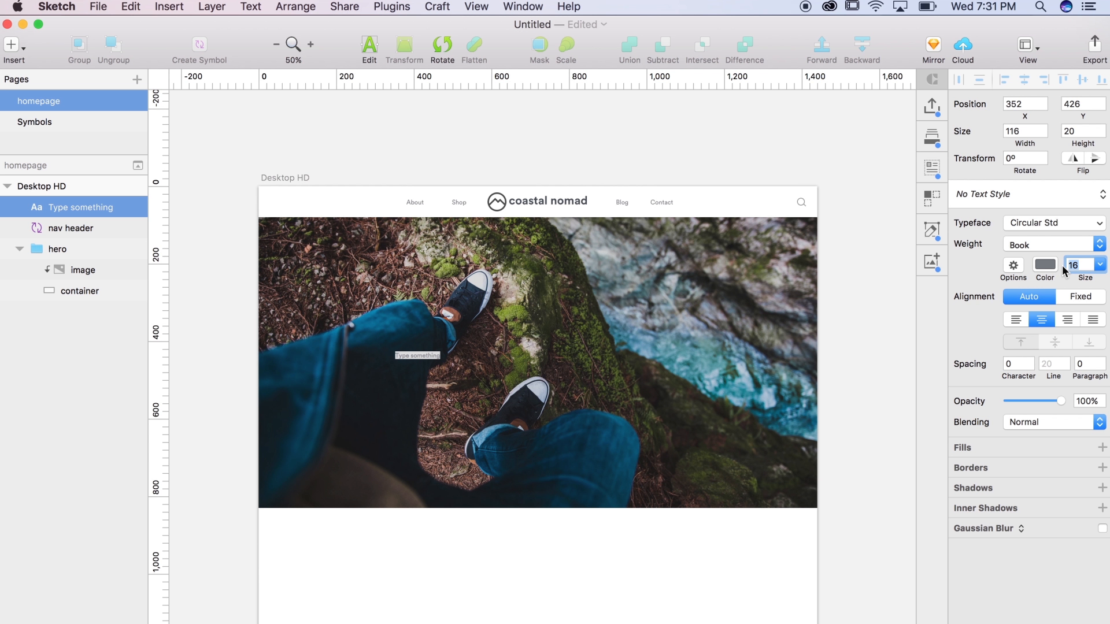
{"action": "type", "text": "65"}
{"action": "key", "text": "Return"}
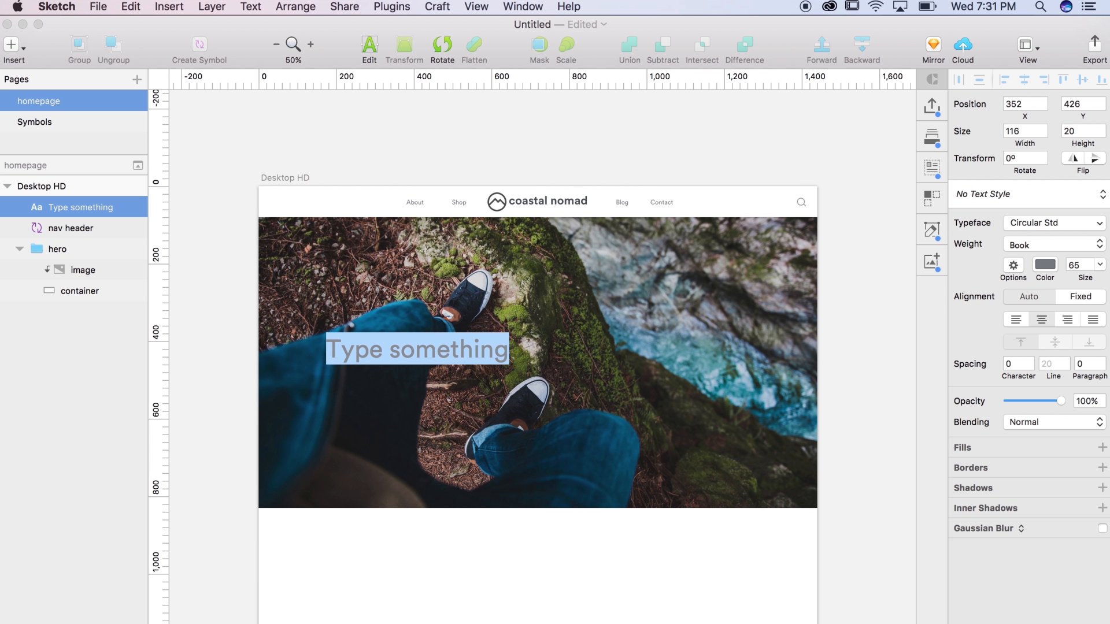
Make the new hero text bold and colour it white (FFFFFF).
{"action": "left_click", "coordinate": [1036, 244]}
{"action": "left_click", "coordinate": [1032, 276]}
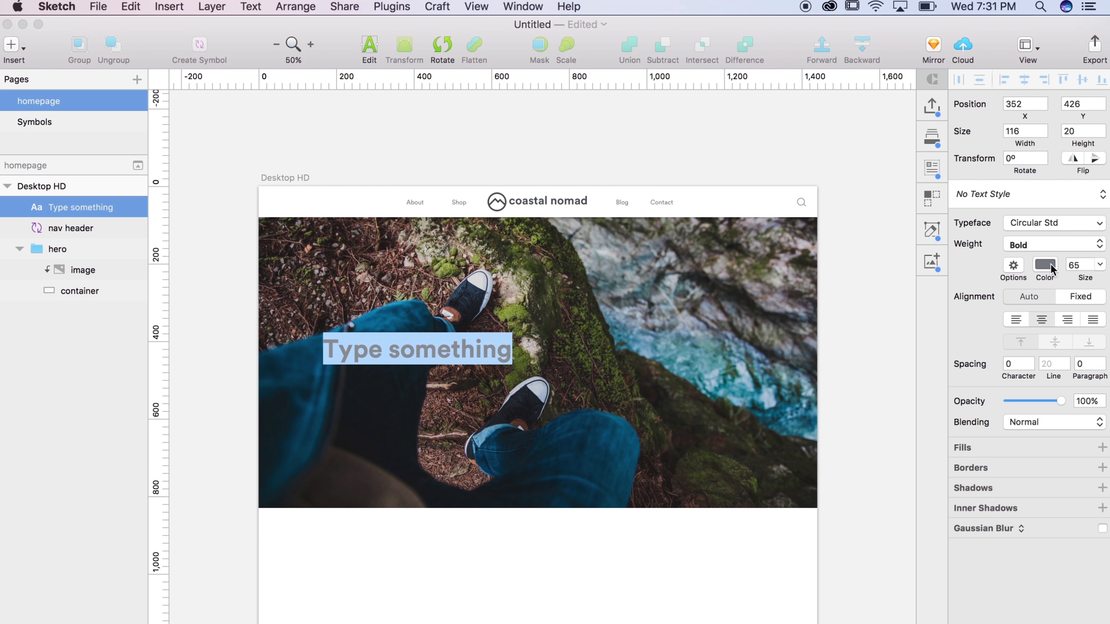
{"action": "left_click", "coordinate": [1050, 265]}
{"action": "left_click_drag", "start_coordinate": [994, 412], "coordinate": [912, 269]}
{"action": "left_click", "coordinate": [814, 281]}
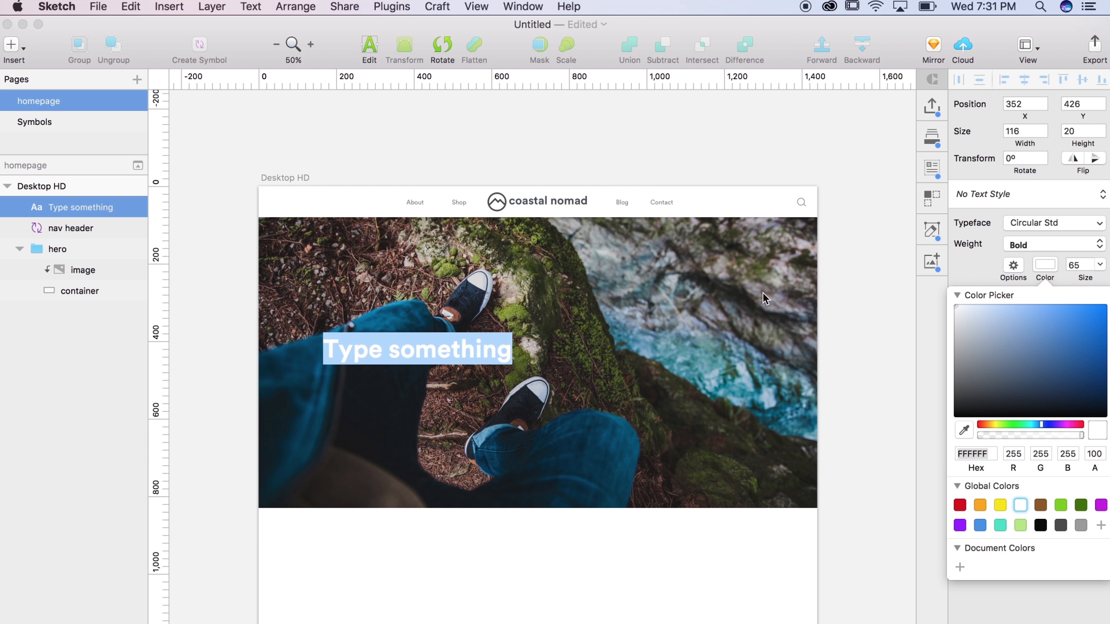
{"action": "key", "text": "Escape"}
Move the hero text closer to the centre of the photo and replace its placeholder with "We Seek Adventure".
{"action": "left_click_drag", "start_coordinate": [460, 355], "coordinate": [502, 363]}
{"action": "triple_click", "coordinate": [501, 360]}
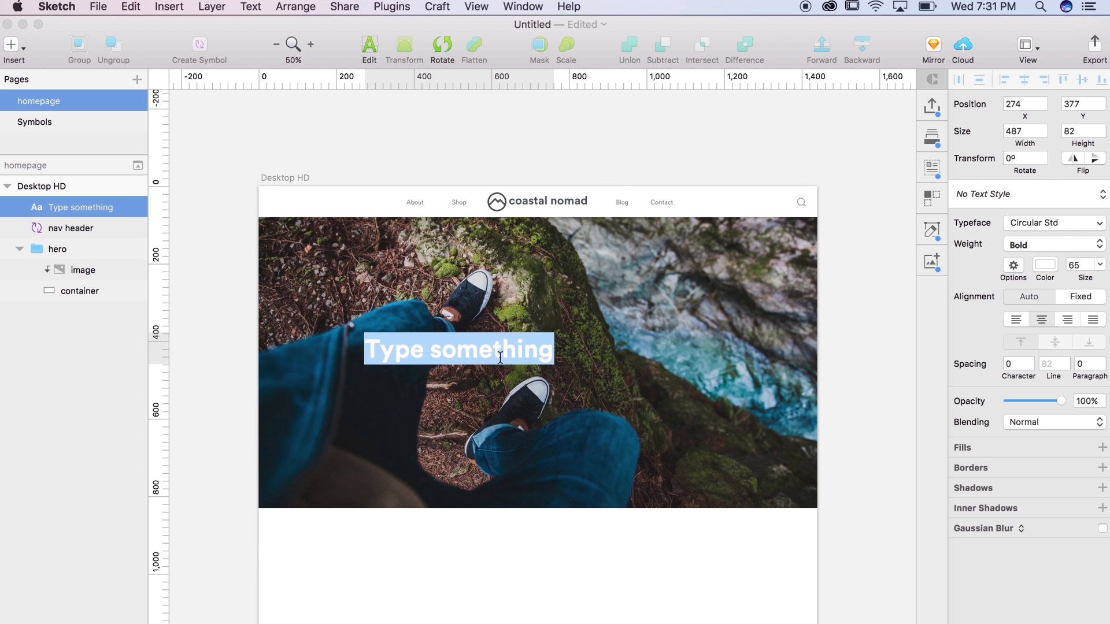
{"action": "type", "text": "We Seek Adventure"}
{"action": "key", "text": "BackSpace"}
{"action": "key", "text": "BackSpace"}
{"action": "key", "text": "BackSpace"}
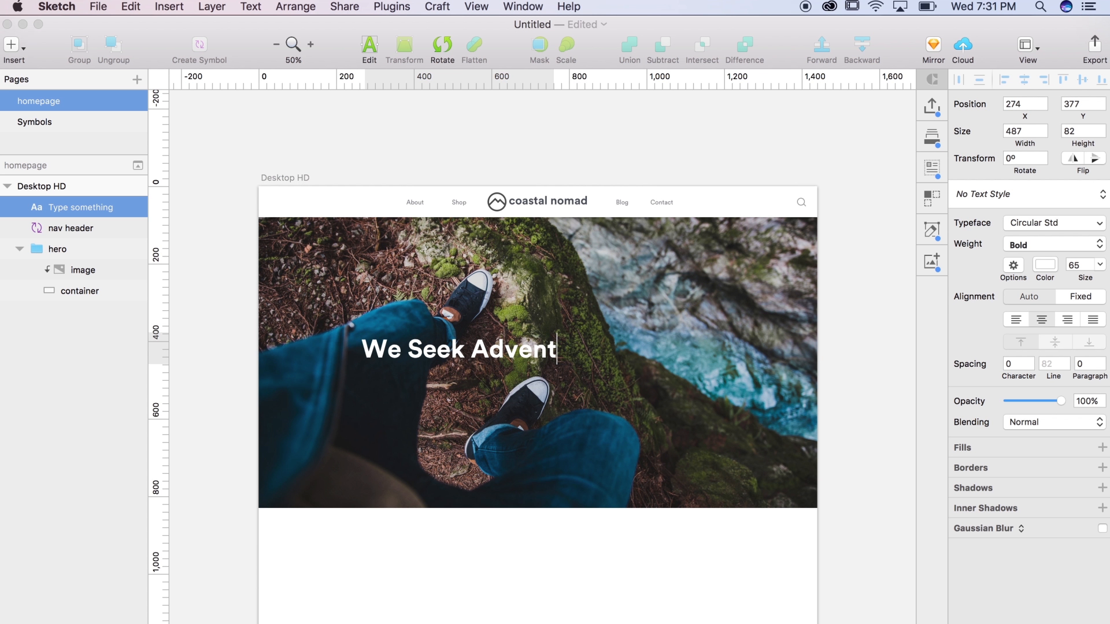
{"action": "type", "text": "ure"}
{"action": "key", "text": "Escape"}
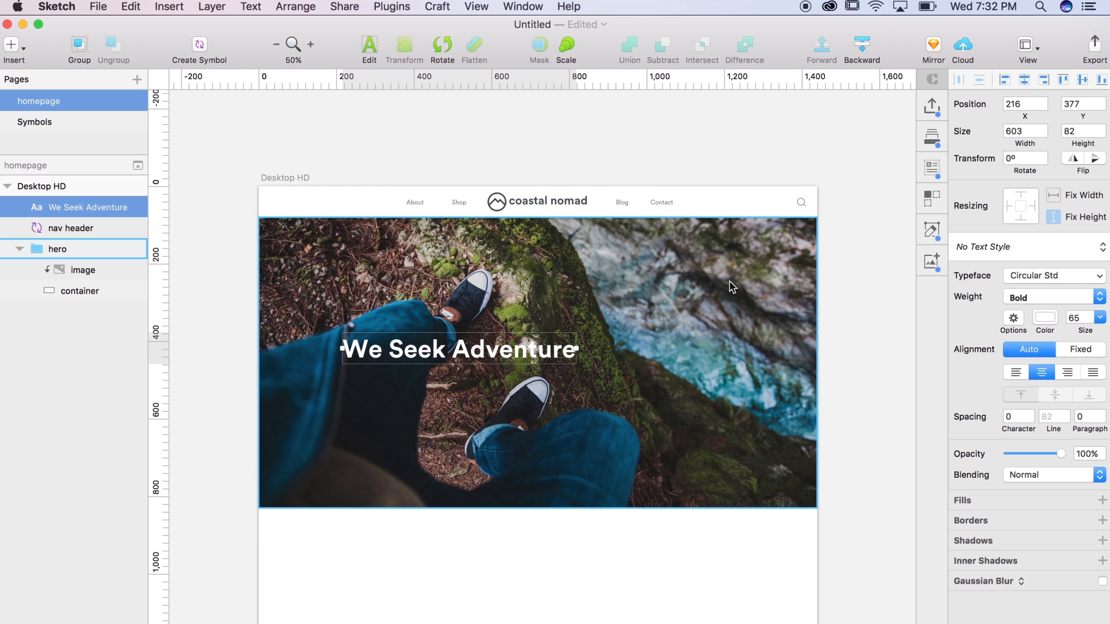
Centre the We Seek Adventure heading horizontally on the hero group.
{"action": "left_click", "coordinate": [681, 326], "text": "shift"}
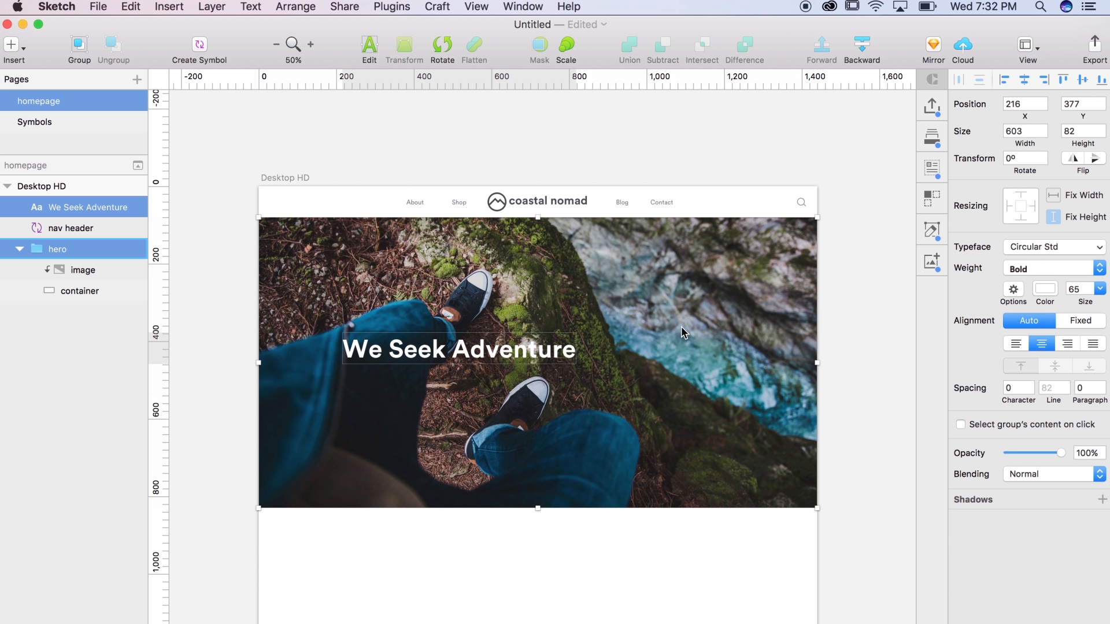
{"action": "left_click", "coordinate": [1025, 80]}
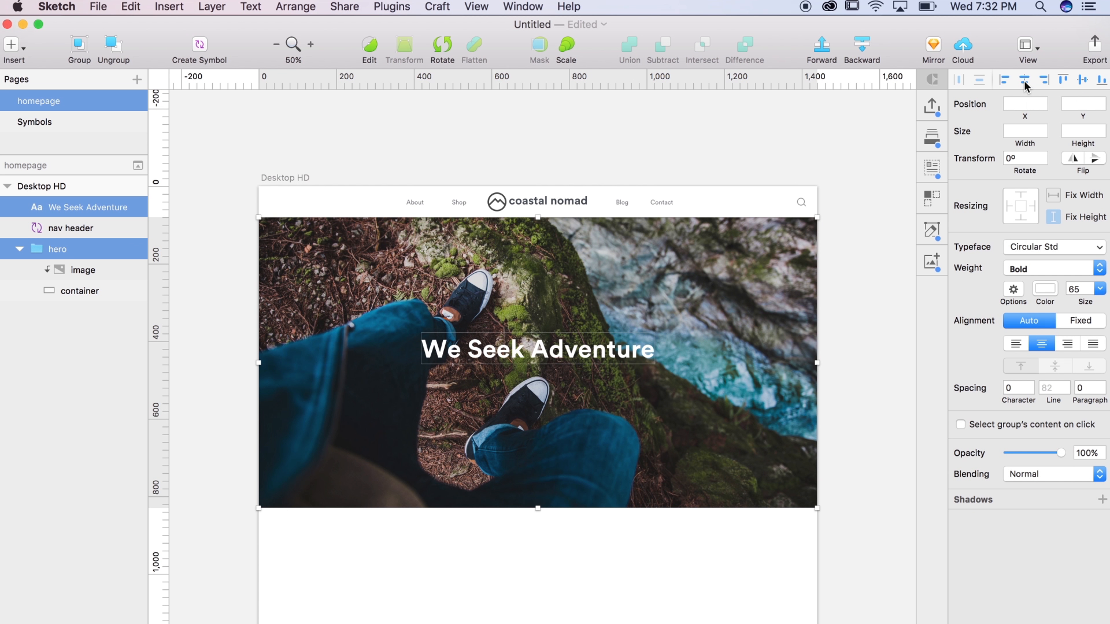
{"action": "left_click", "coordinate": [832, 341]}
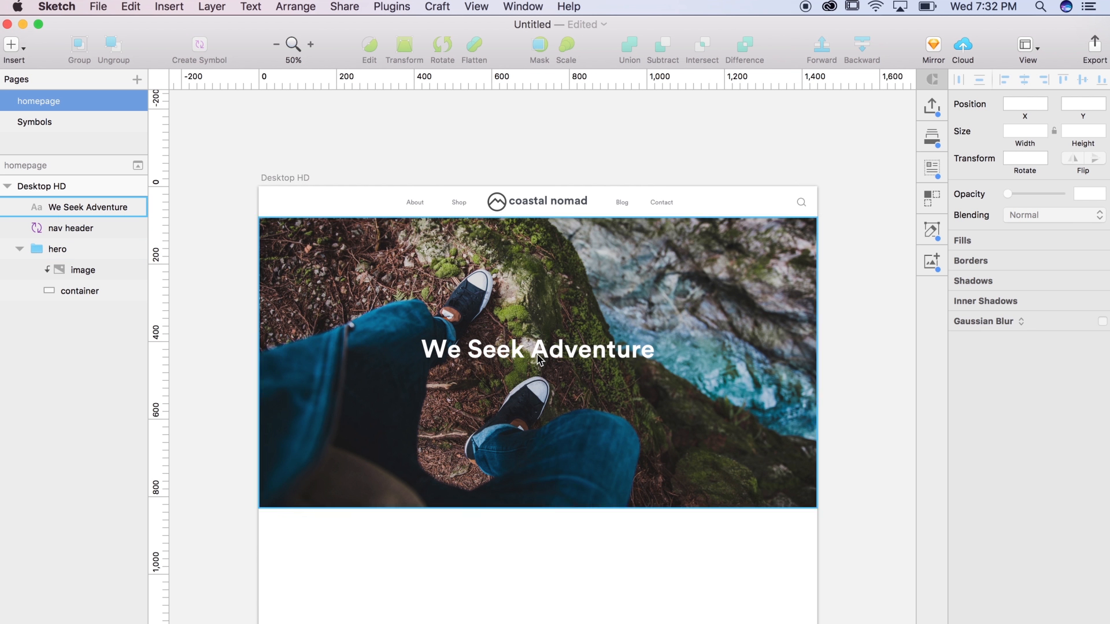
Set the font size of the We Seek Adventure heading to 80.
{"action": "left_click", "coordinate": [537, 354]}
{"action": "left_click", "coordinate": [1074, 318]}
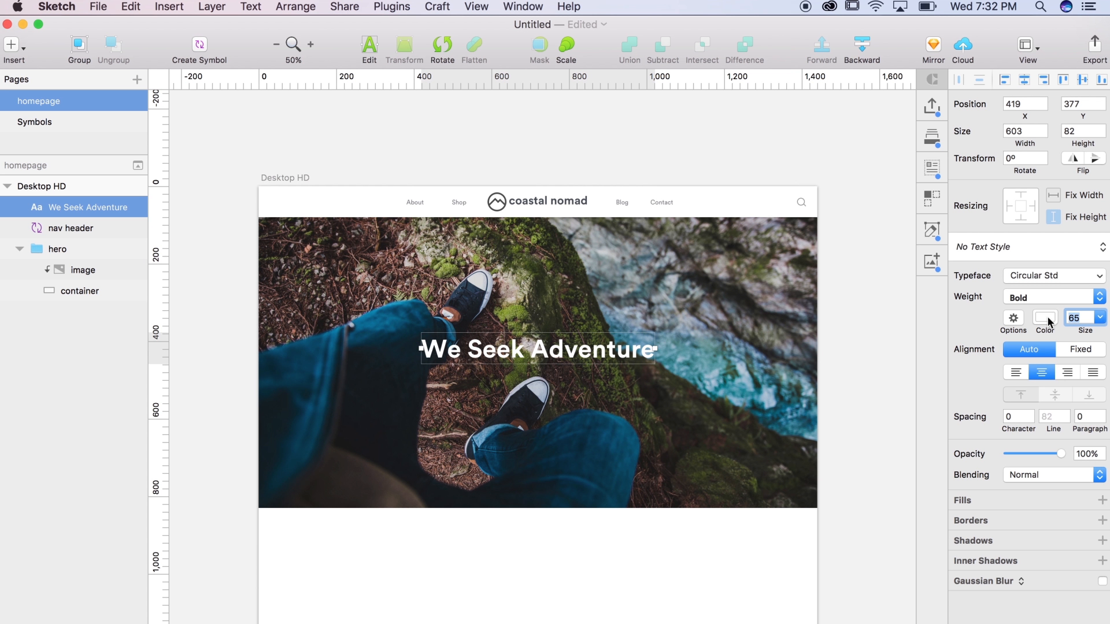
{"action": "type", "text": "80"}
{"action": "key", "text": "Return"}
{"action": "left_click", "coordinate": [651, 371]}
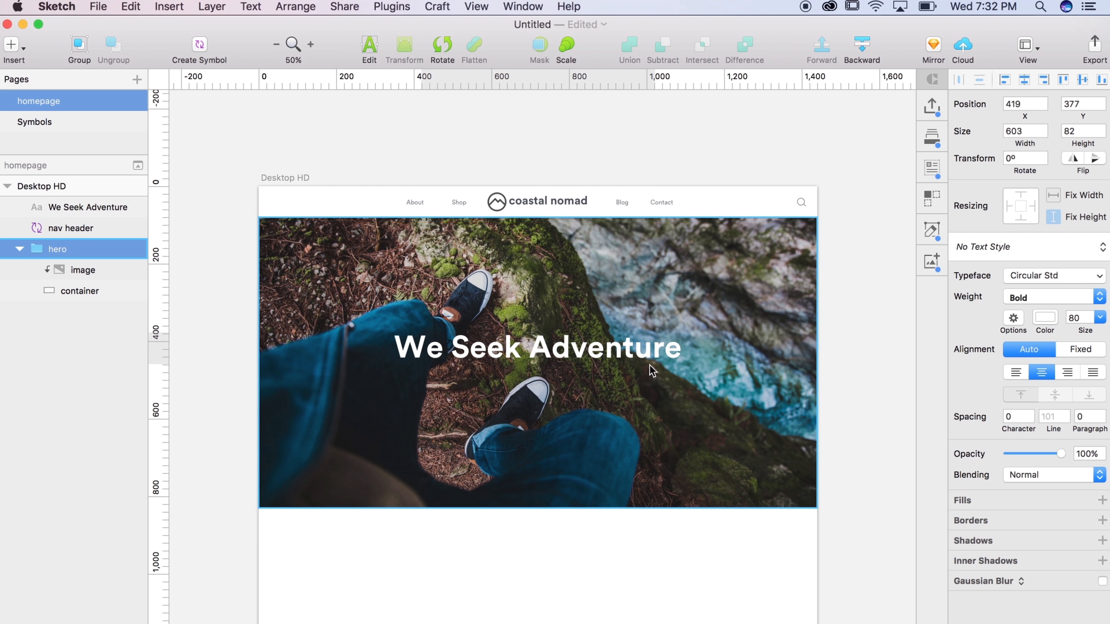
Set the font size of the We Seek Adventure heading to 90.
{"action": "left_click", "coordinate": [648, 361]}
{"action": "left_click", "coordinate": [1077, 317]}
{"action": "type", "text": "90"}
{"action": "key", "text": "Return"}
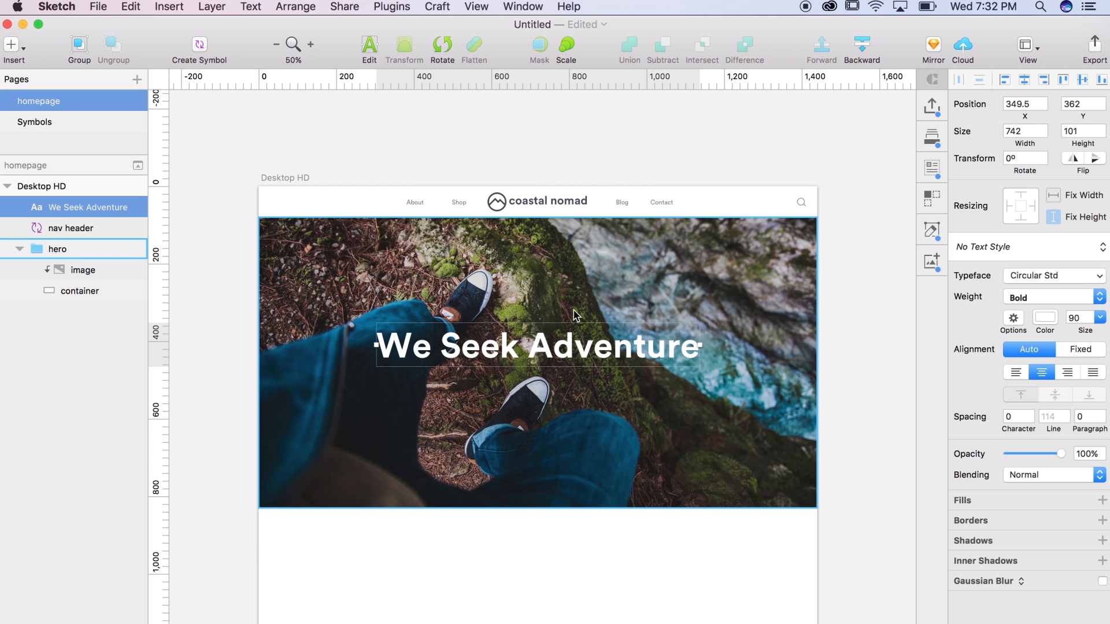
{"action": "left_click", "coordinate": [843, 332]}
Duplicate the We Seek Adventure heading straight above the original and set the copy's font size to 45.
{"action": "key", "text": "super+0"}
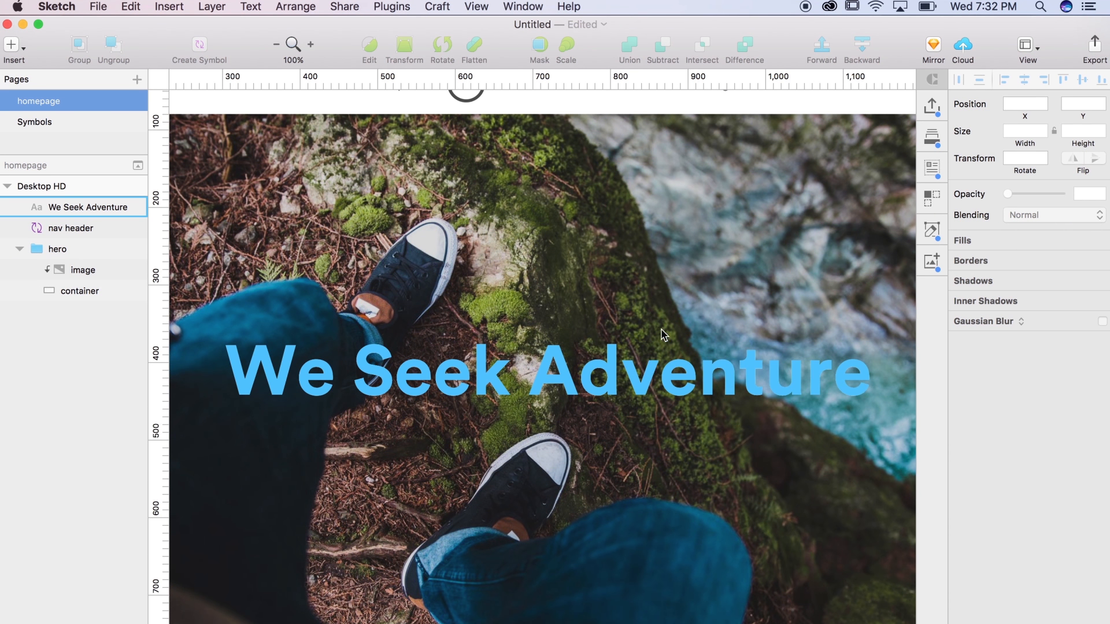
{"action": "left_click", "coordinate": [494, 388]}
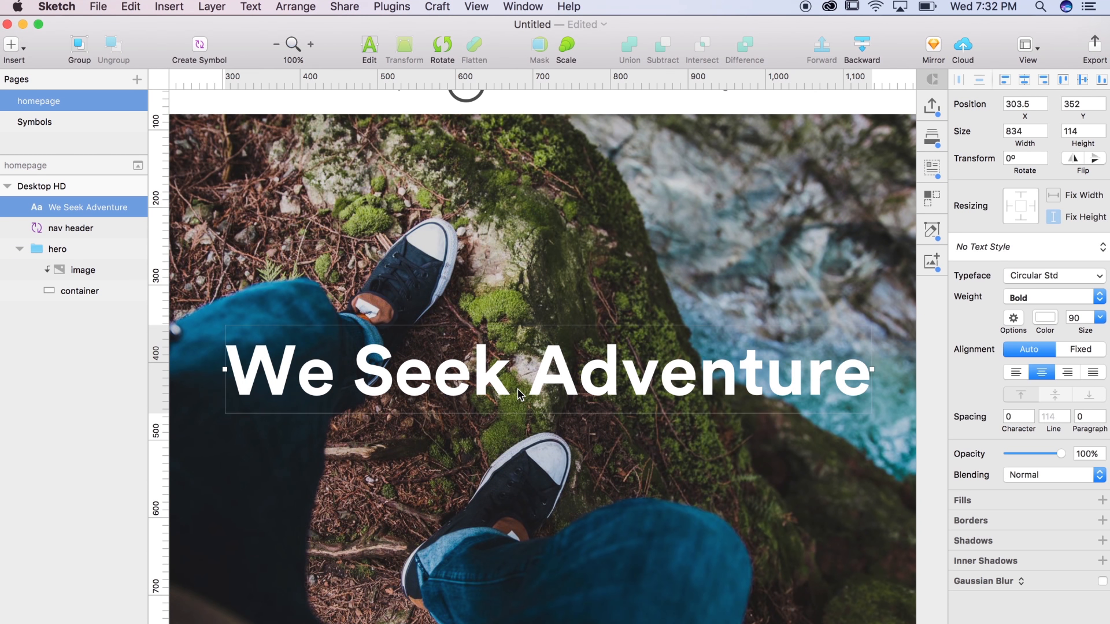
{"action": "left_click_drag", "start_coordinate": [518, 395], "coordinate": [520, 292], "text": "alt"}
{"action": "double_click", "coordinate": [520, 292]}
{"action": "key", "text": "super+a"}
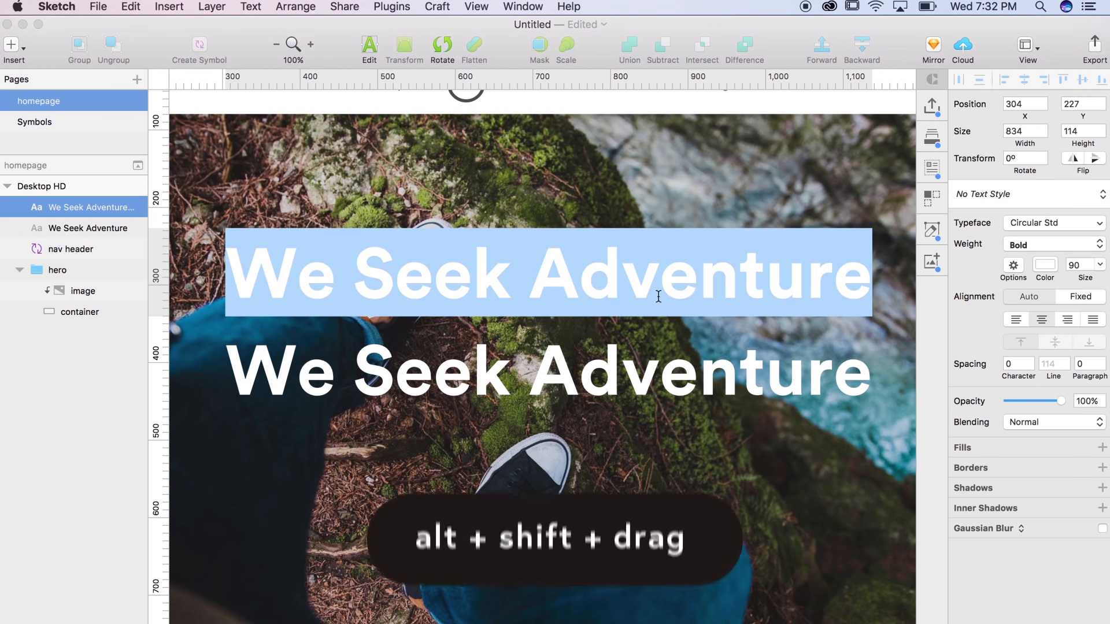
{"action": "left_click", "coordinate": [1079, 266]}
{"action": "type", "text": "45"}
{"action": "key", "text": "Return"}
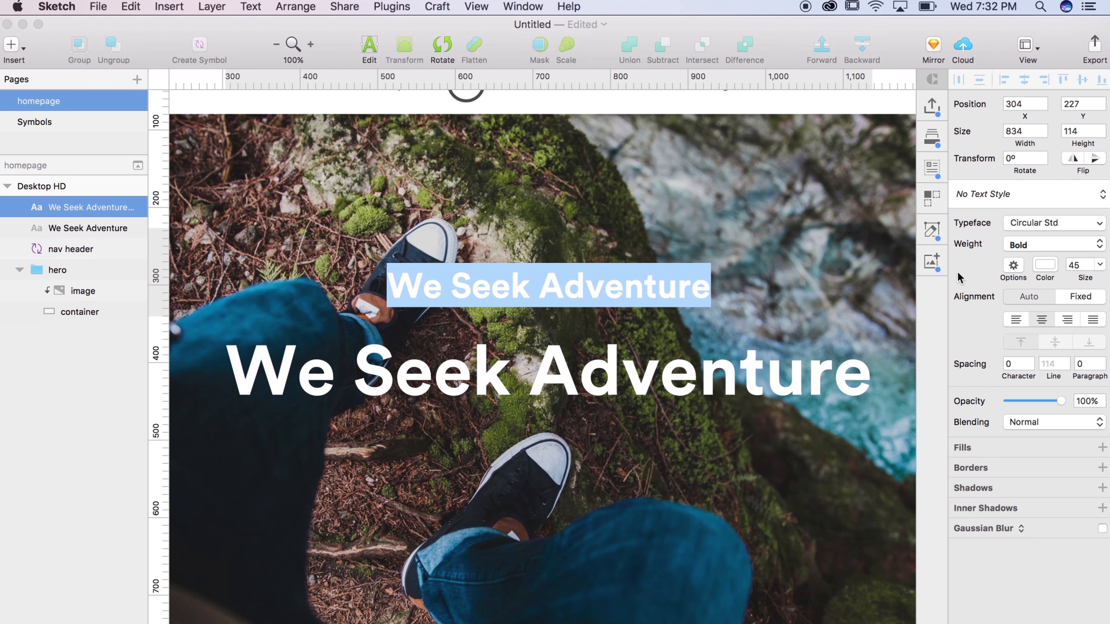
Replace the text of the smaller upper heading with "Coastal Nomad".
{"action": "type", "text": "Coast"}
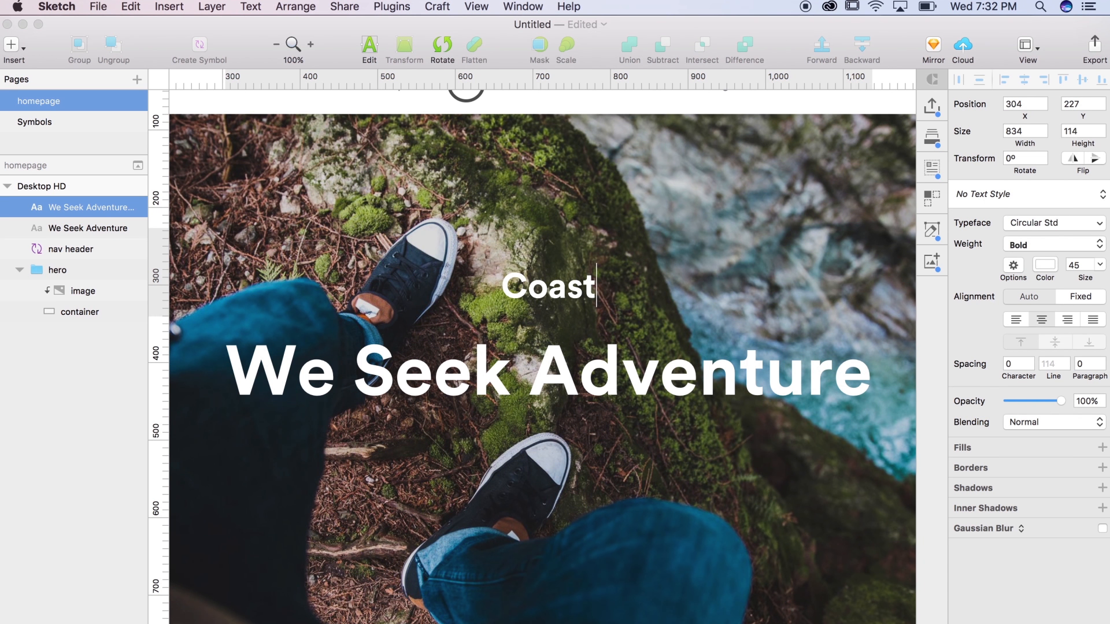
{"action": "type", "text": "al Noma"}
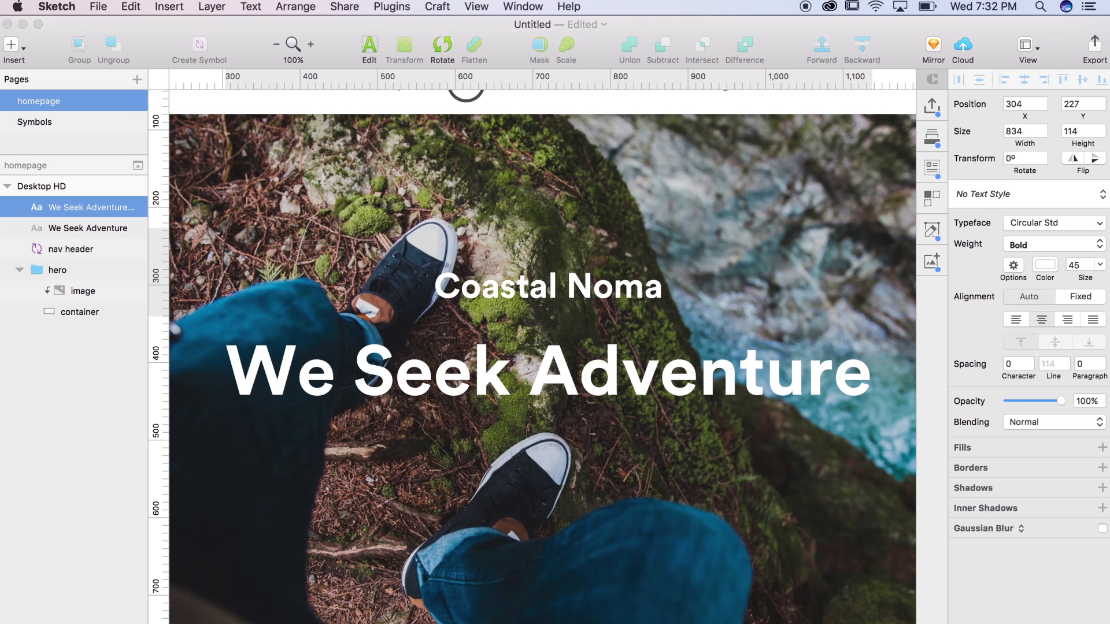
{"action": "type", "text": "ds"}
{"action": "scroll", "coordinate": [702, 194], "scroll_direction": "up", "scroll_amount": 3}
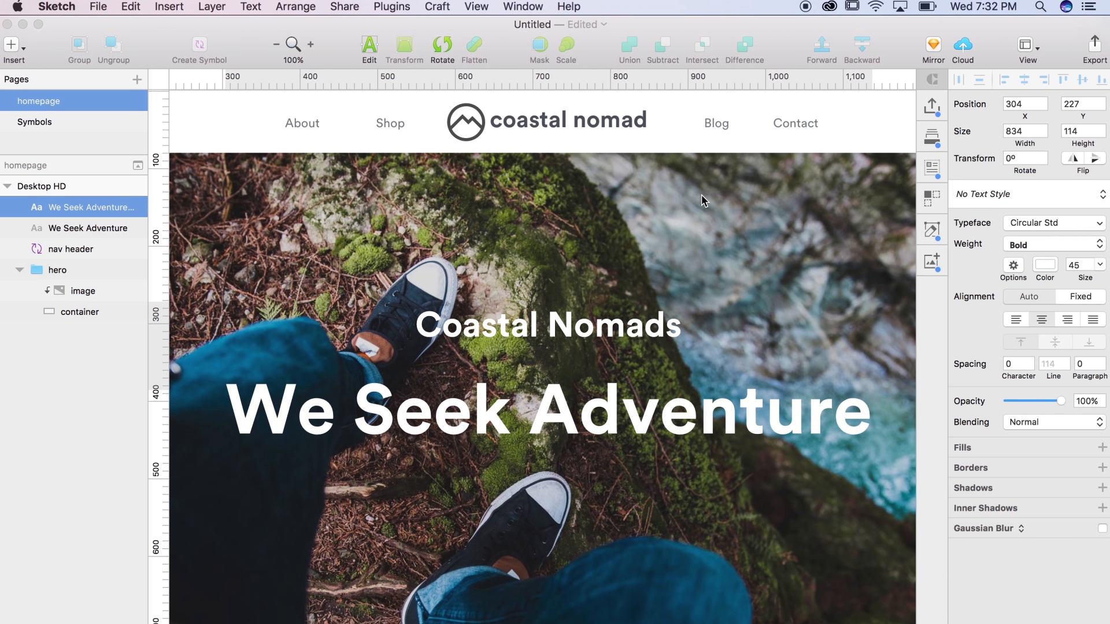
{"action": "key", "text": "BackSpace"}
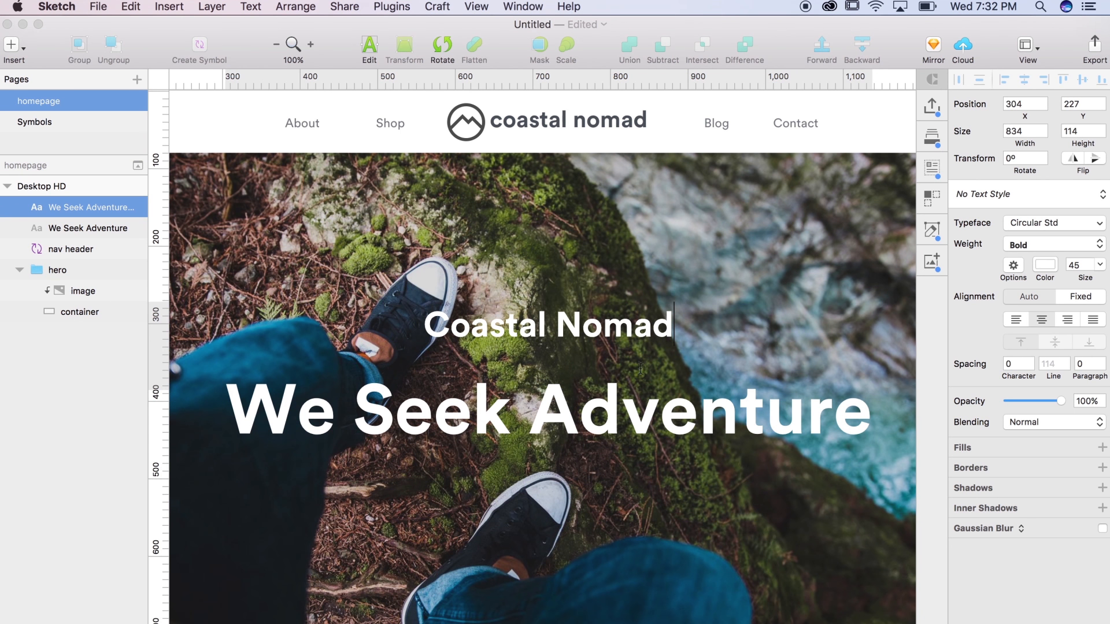
{"action": "key", "text": "Escape"}
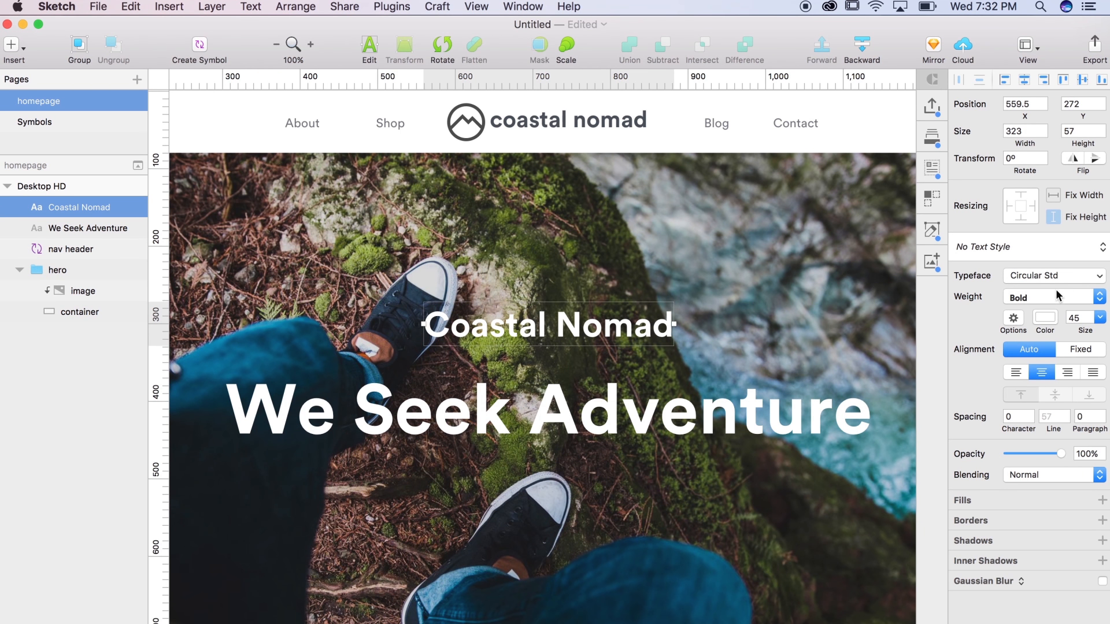
Change the typeface of the Coastal Nomad text to DIN Condensed.
{"action": "left_click", "coordinate": [1083, 299]}
{"action": "left_click", "coordinate": [1033, 243]}
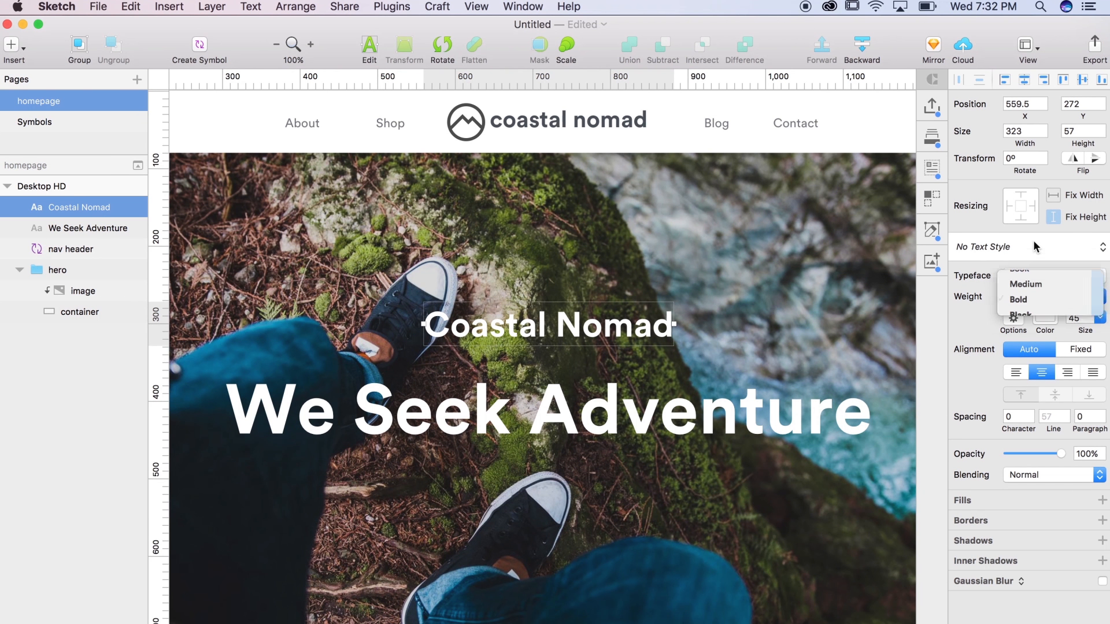
{"action": "left_click", "coordinate": [1045, 276]}
{"action": "scroll", "coordinate": [1032, 404], "scroll_direction": "down", "scroll_amount": 2}
{"action": "scroll", "coordinate": [1033, 404], "scroll_direction": "down", "scroll_amount": 10}
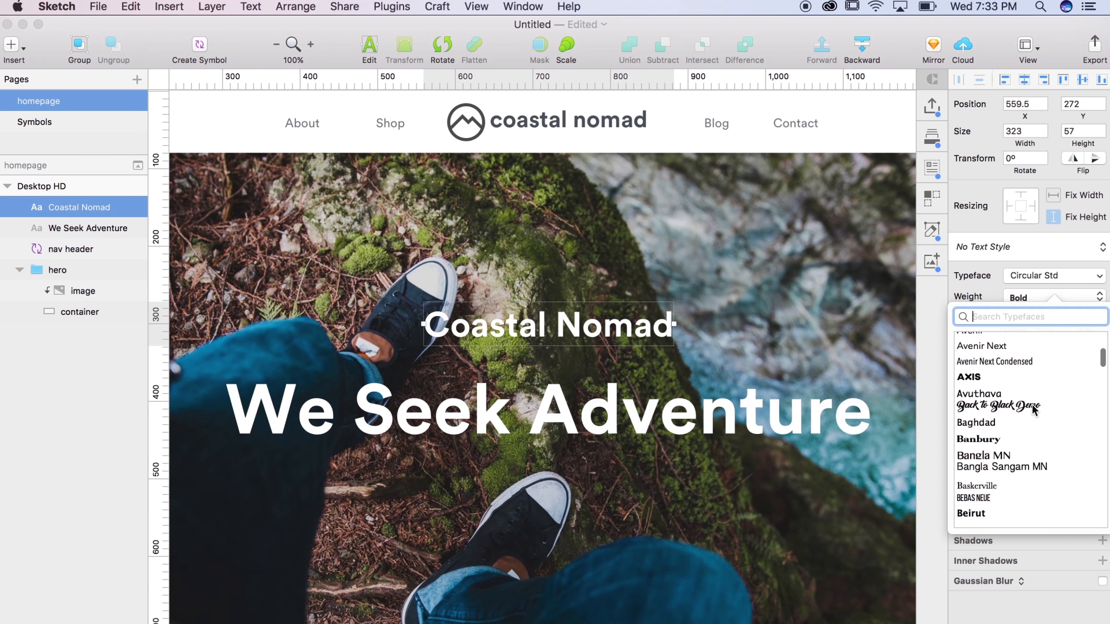
{"action": "scroll", "coordinate": [1032, 404], "scroll_direction": "down", "scroll_amount": 10}
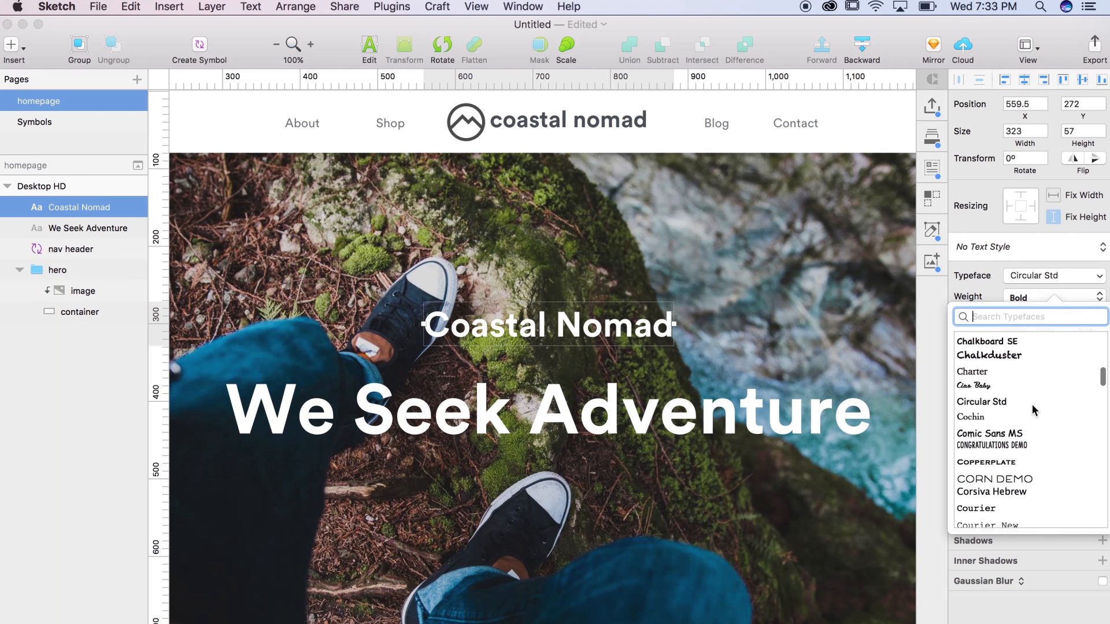
{"action": "scroll", "coordinate": [1032, 404], "scroll_direction": "down", "scroll_amount": 10}
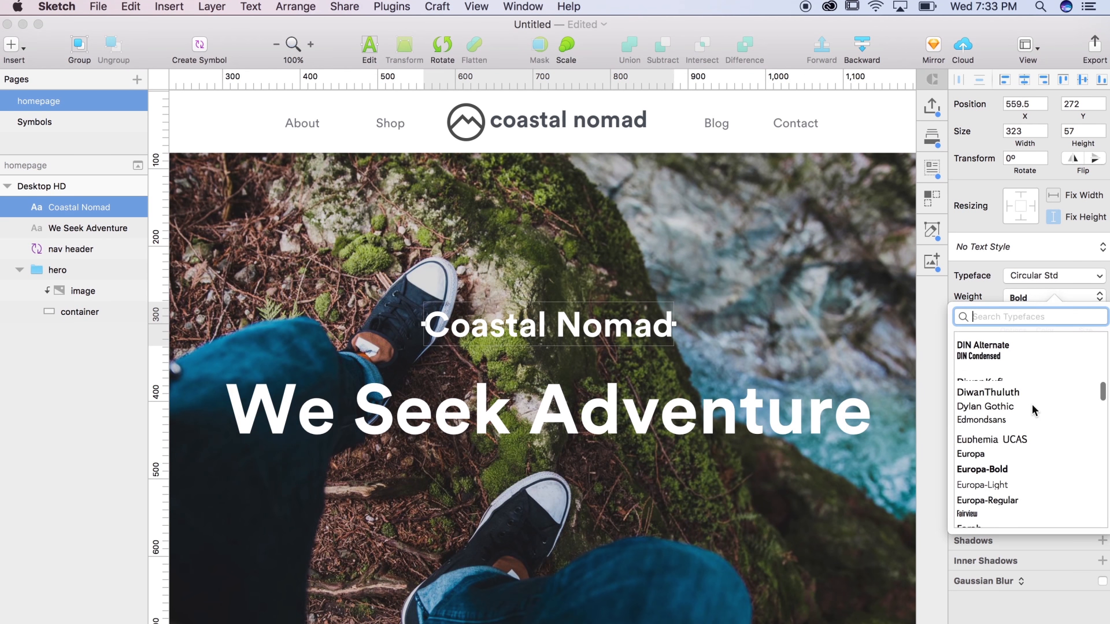
{"action": "double_click", "coordinate": [611, 320]}
{"action": "triple_click", "coordinate": [611, 321]}
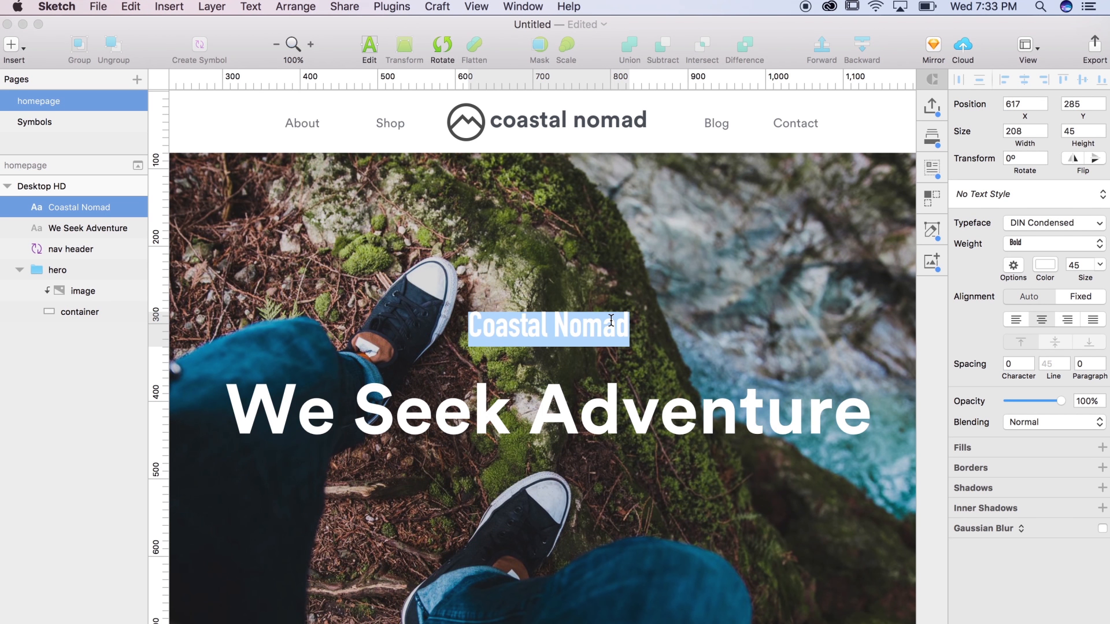
{"action": "key", "text": "Escape"}
Apply the Uppercase text transform to the Coastal Nomad text.
{"action": "left_click", "coordinate": [1013, 318]}
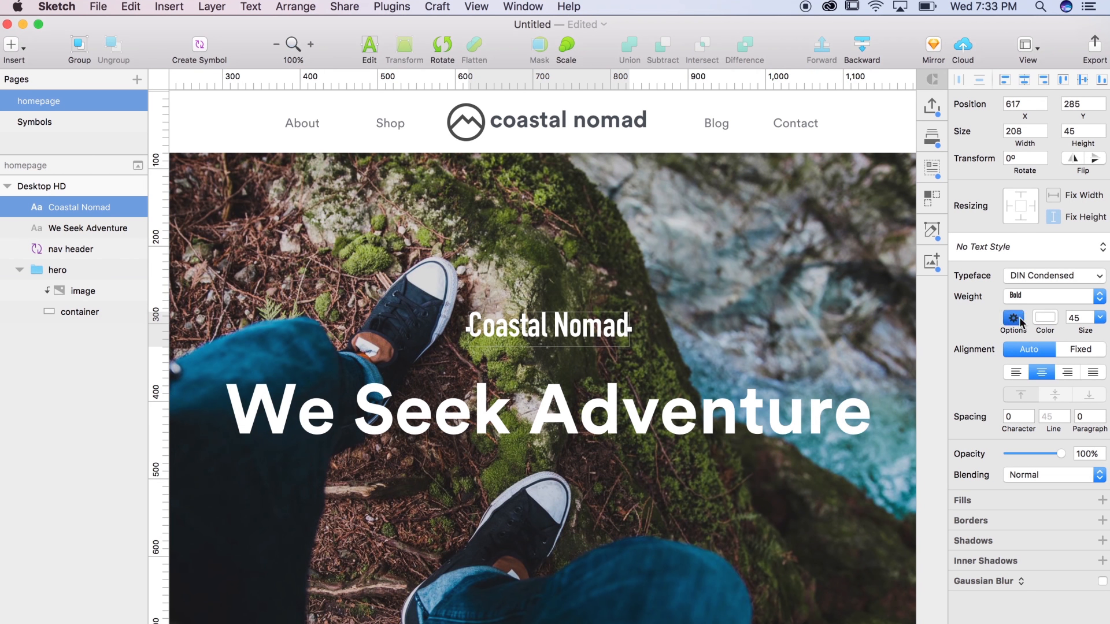
{"action": "left_click", "coordinate": [1026, 429]}
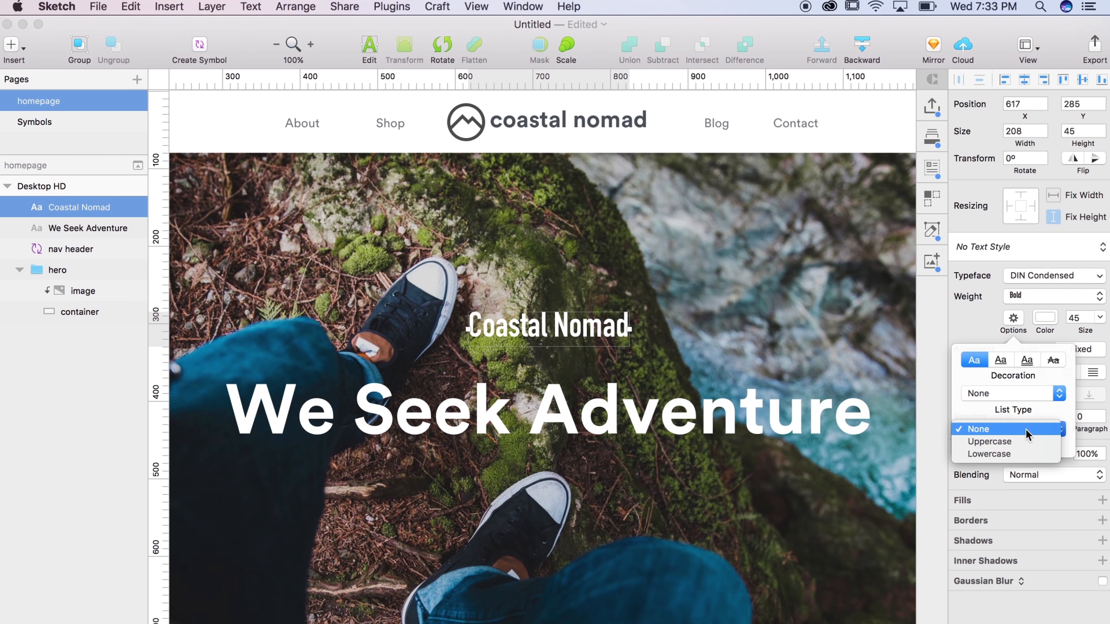
{"action": "left_click", "coordinate": [1021, 438]}
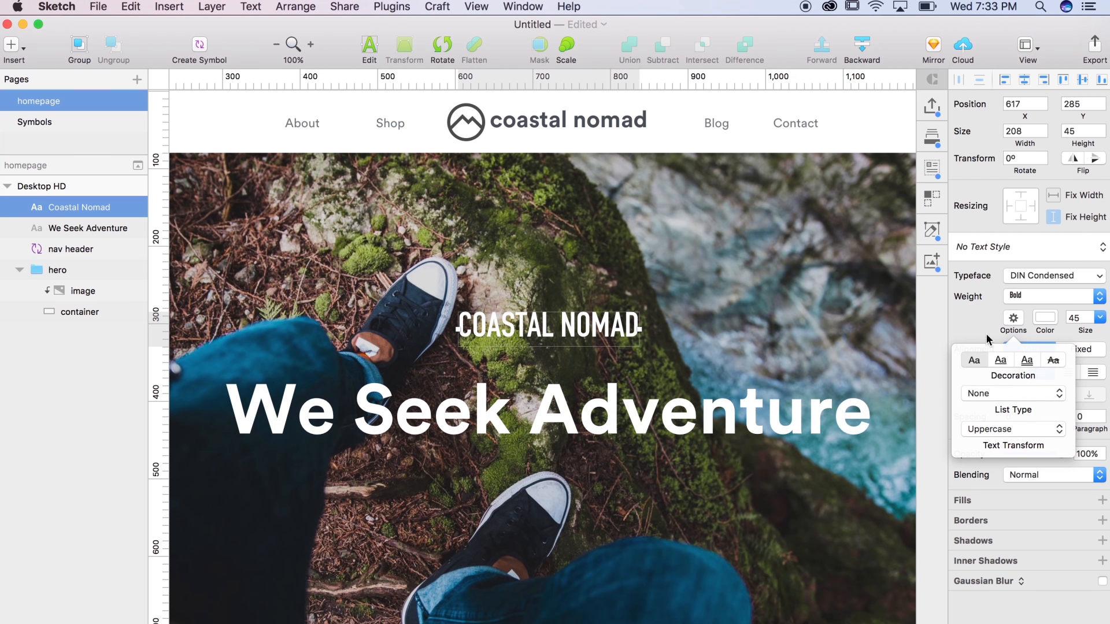
Set the character spacing of the Coastal Nomad text to 8.
{"action": "left_click", "coordinate": [1031, 297]}
{"action": "left_click", "coordinate": [967, 296]}
{"action": "left_click", "coordinate": [978, 316]}
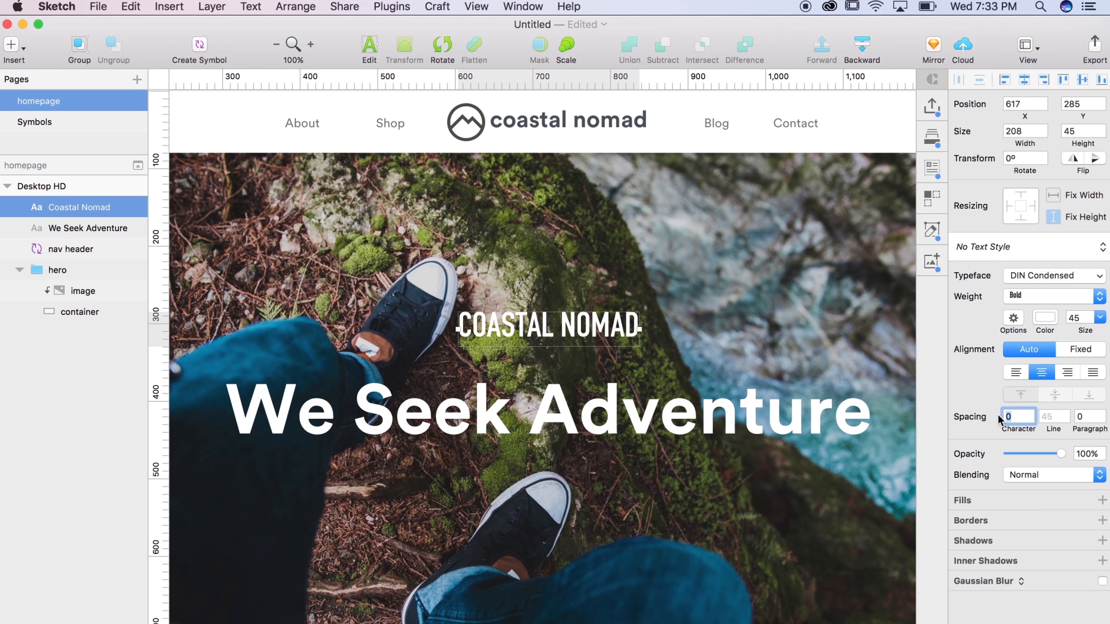
{"action": "type", "text": "8"}
{"action": "key", "text": "Return"}
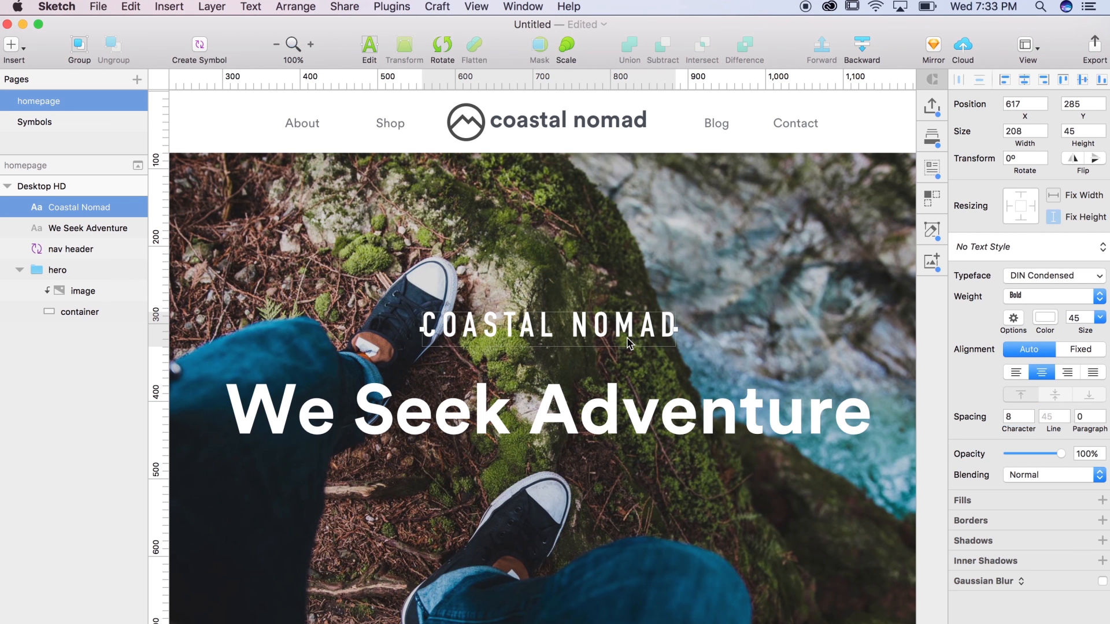
Try font size 18 on the Coastal Nomad text and settle on size 23.
{"action": "left_click", "coordinate": [1080, 319]}
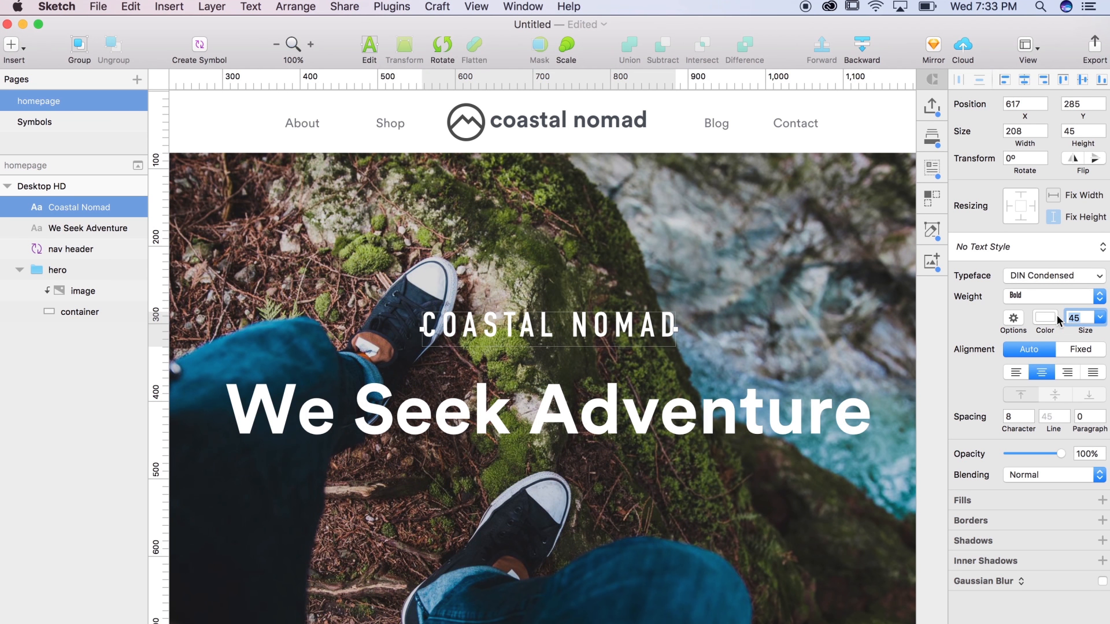
{"action": "type", "text": "18"}
{"action": "key", "text": "Return"}
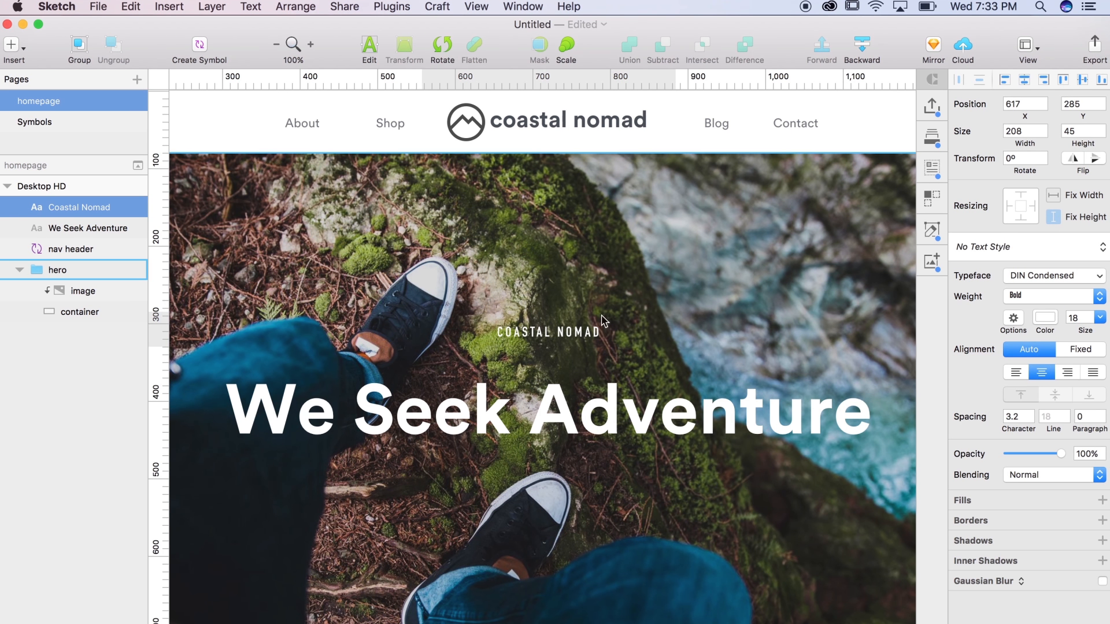
{"action": "type", "text": "23"}
{"action": "key", "text": "Return"}
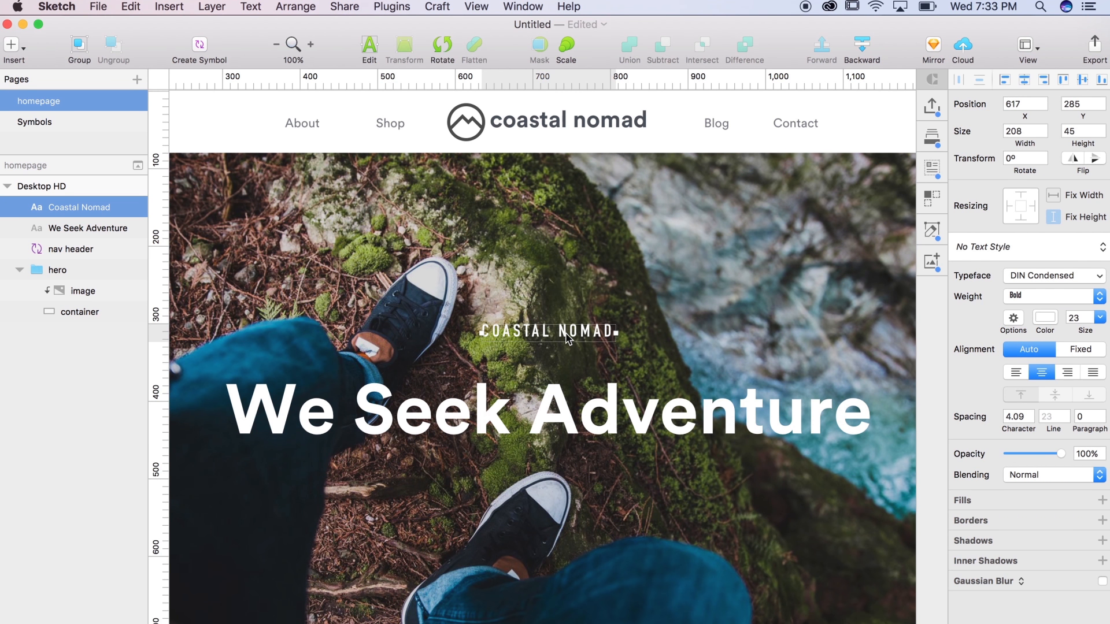
Widen the character spacing of the resized Coastal Nomad text to 8.
{"action": "left_click", "coordinate": [1031, 414]}
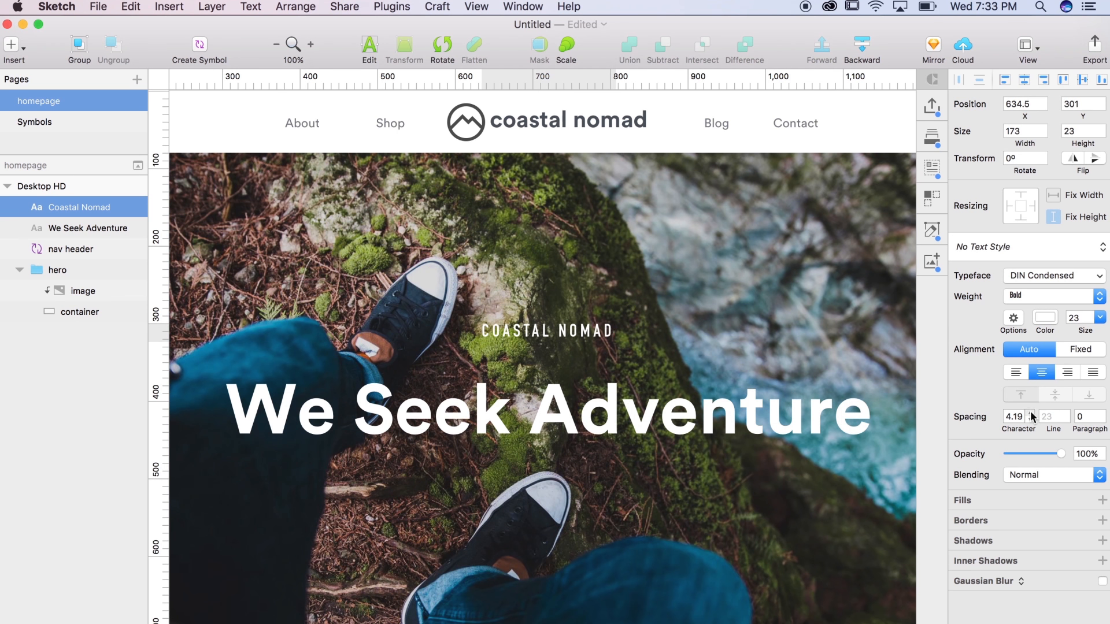
{"action": "left_click", "coordinate": [1021, 414]}
{"action": "double_click", "coordinate": [1021, 414]}
{"action": "type", "text": "8"}
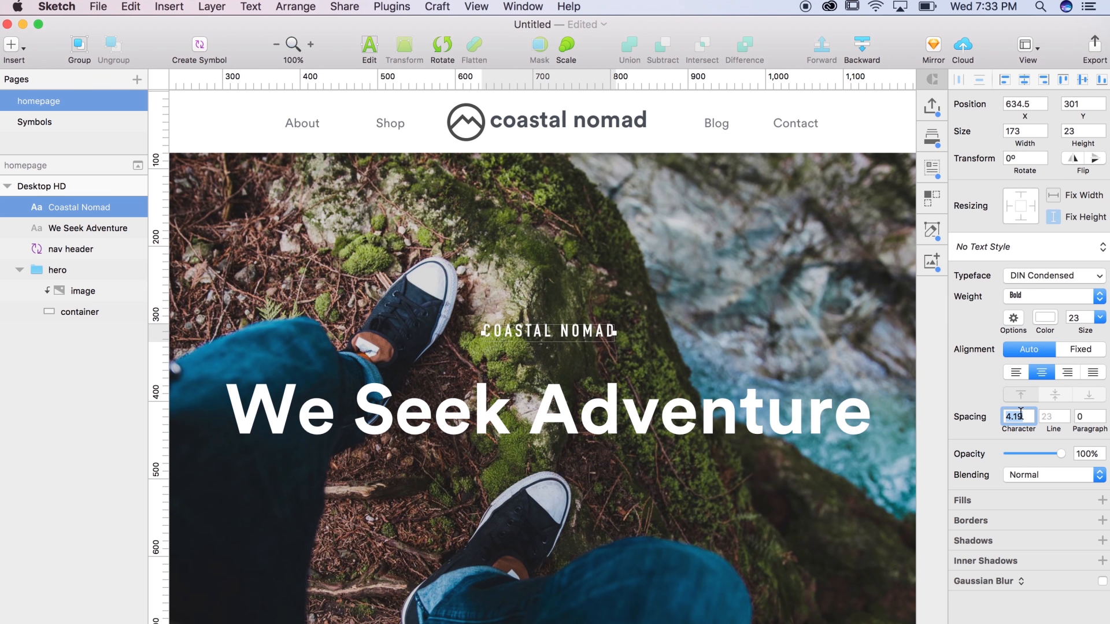
{"action": "key", "text": "Return"}
Move the Coastal Nomad text down closer to the We Seek Adventure heading, to about X 614, Y 318.
{"action": "double_click", "coordinate": [512, 338]}
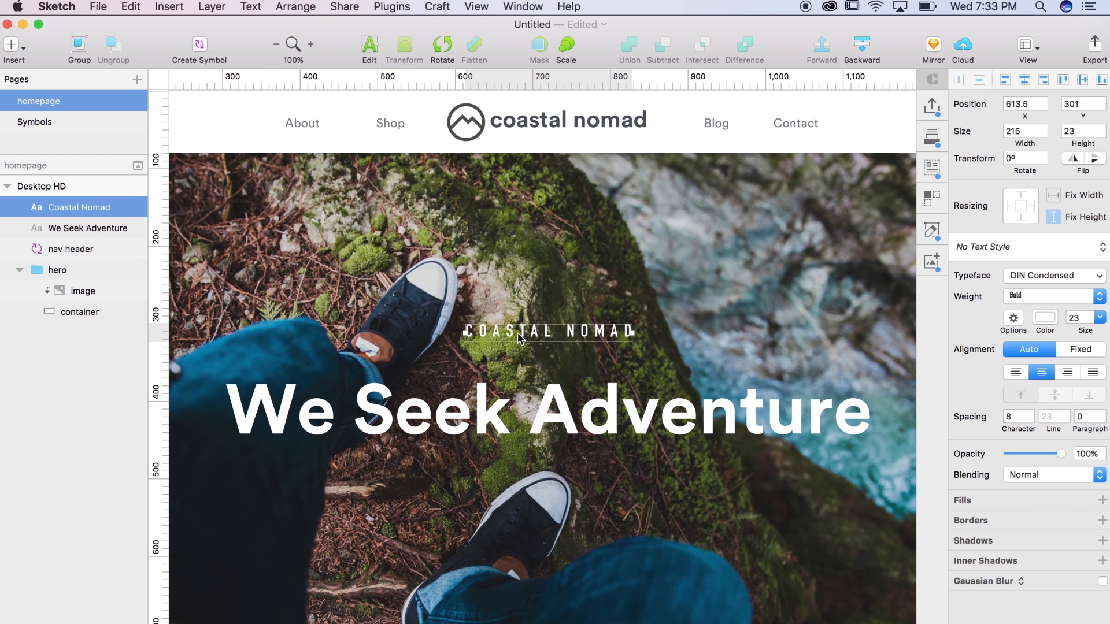
{"action": "left_click_drag", "start_coordinate": [518, 331], "coordinate": [515, 345]}
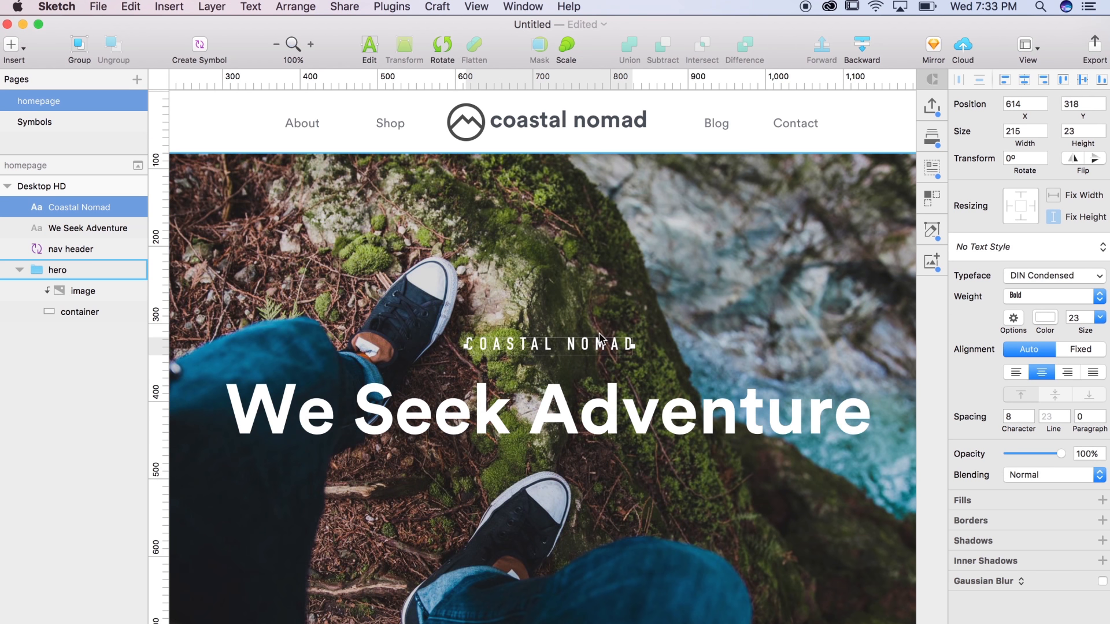
{"action": "left_click", "coordinate": [614, 370]}
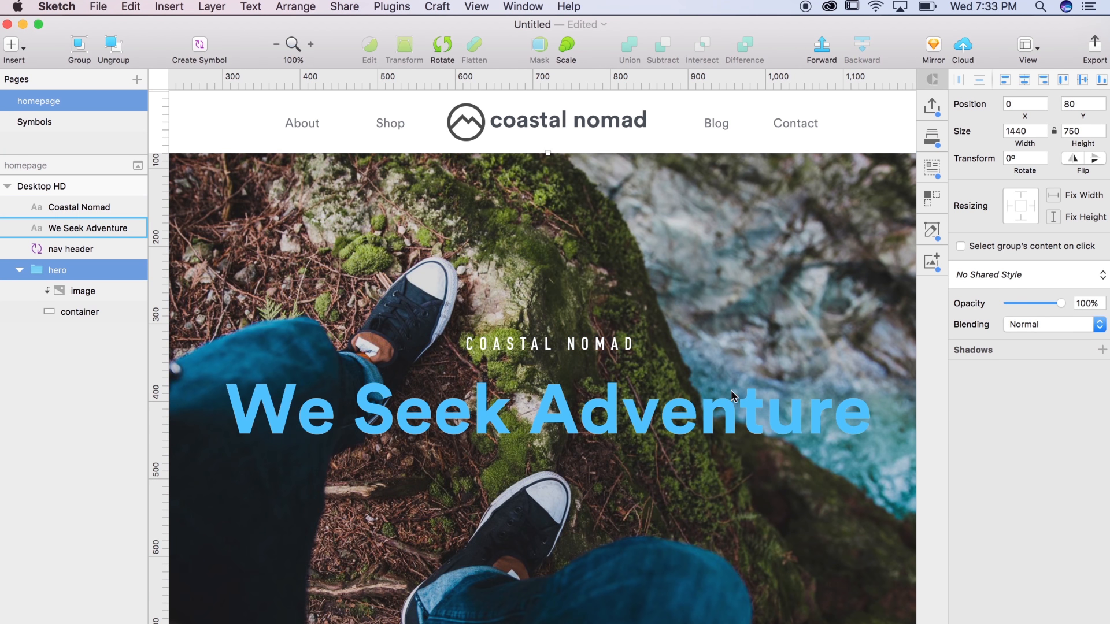
{"action": "left_click", "coordinate": [594, 347]}
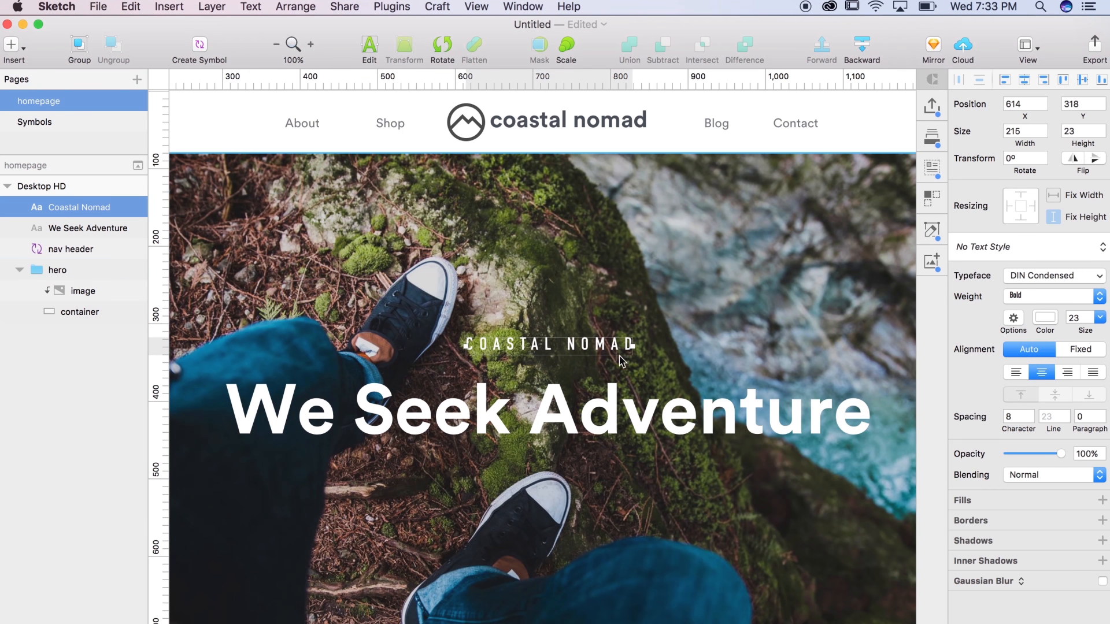
Draw a horizontal line about 213 px long directly beneath the Coastal Nomad text, at about Y 344.5.
{"action": "left_click", "coordinate": [542, 312]}
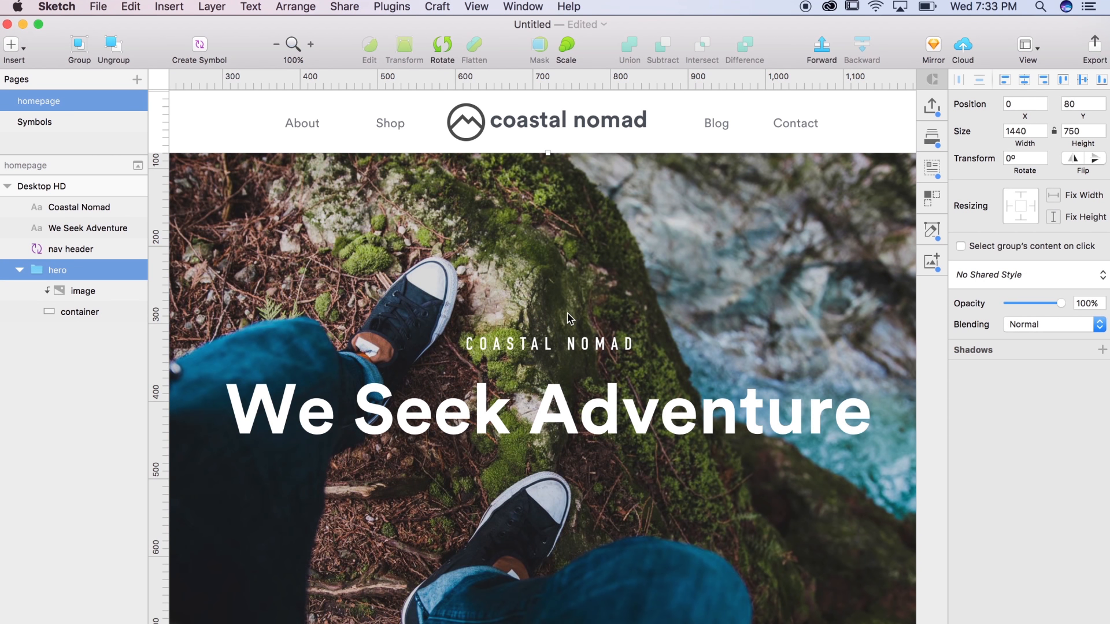
{"action": "left_click", "coordinate": [185, 6]}
{"action": "mouse_move", "coordinate": [253, 51]}
{"action": "left_click", "coordinate": [310, 55]}
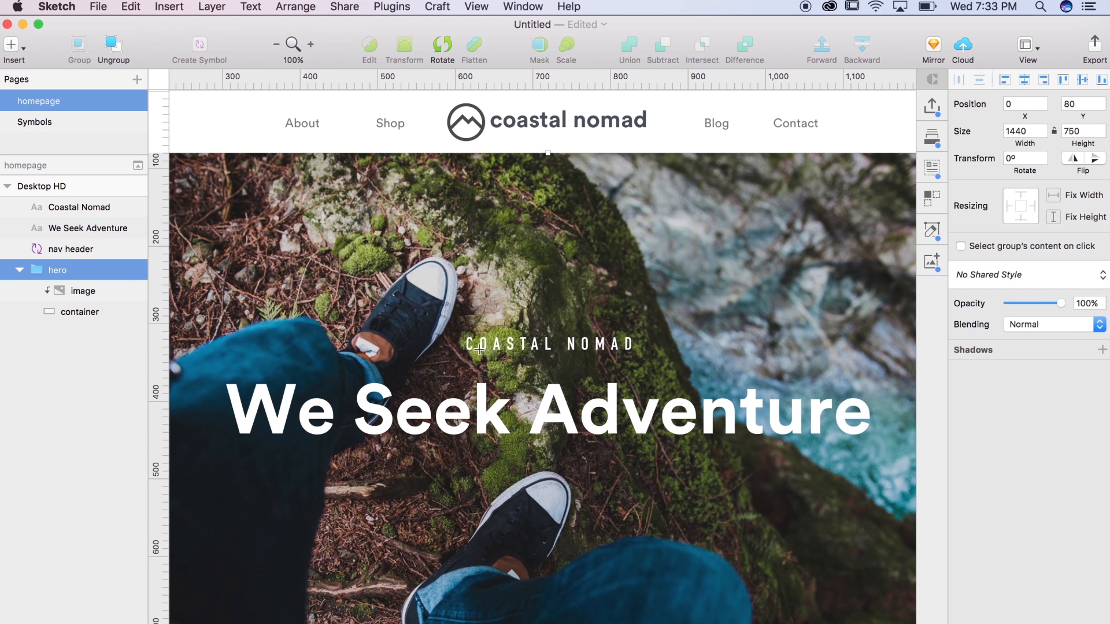
{"action": "left_click_drag", "start_coordinate": [468, 359], "coordinate": [632, 372]}
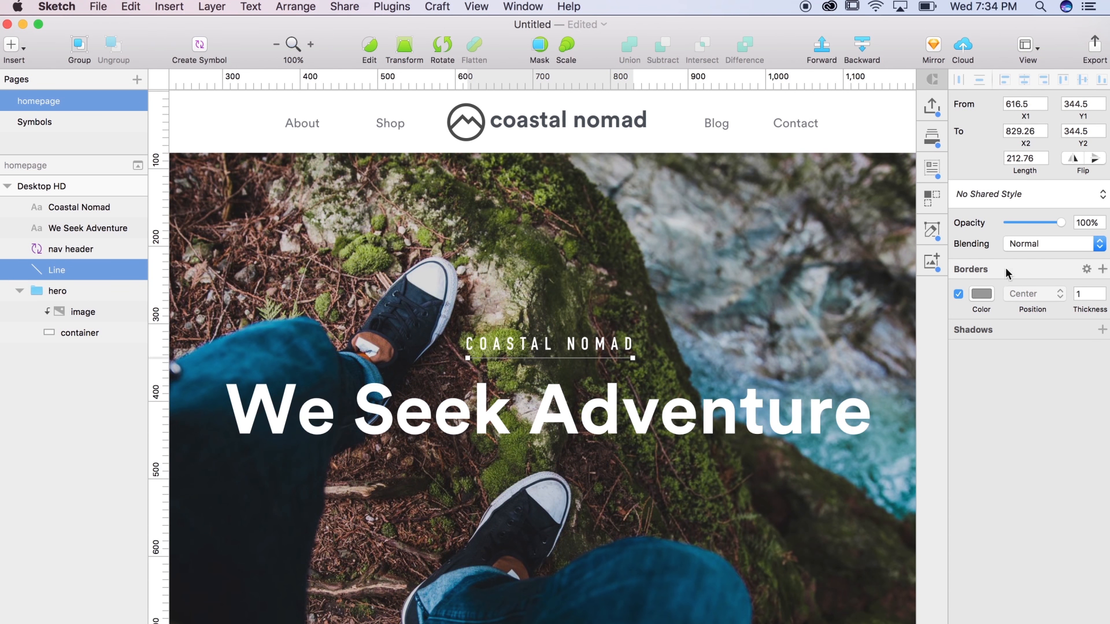
Colour the line beneath the Coastal Nomad text orange (F18B00) and set its border thickness to 3.
{"action": "left_click", "coordinate": [983, 293]}
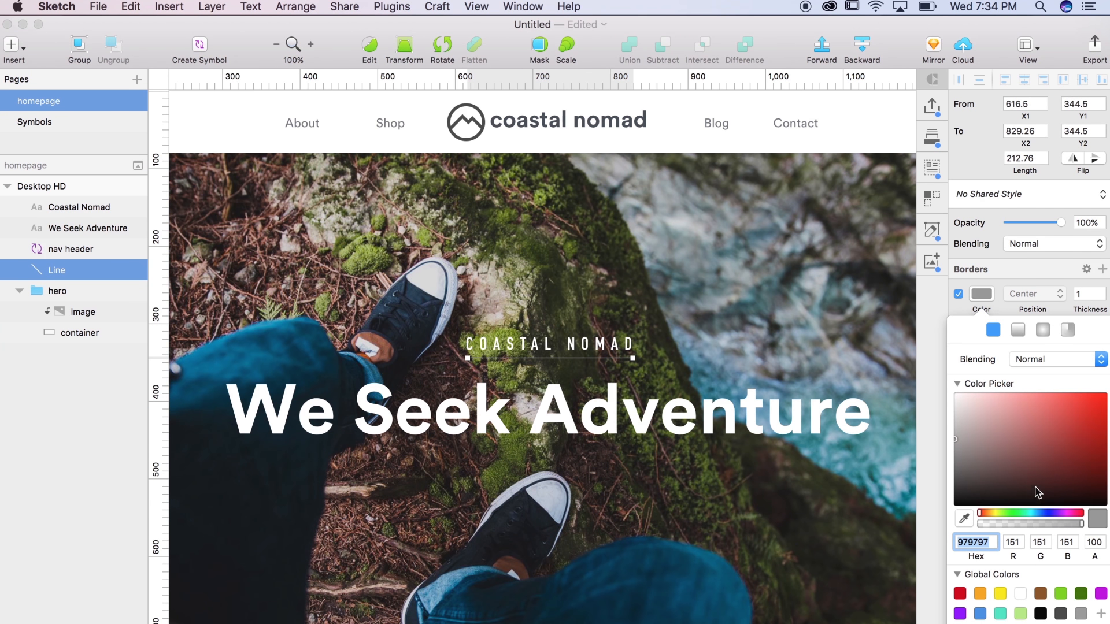
{"action": "left_click_drag", "start_coordinate": [991, 511], "coordinate": [990, 512]}
{"action": "left_click_drag", "start_coordinate": [1085, 422], "coordinate": [1104, 435]}
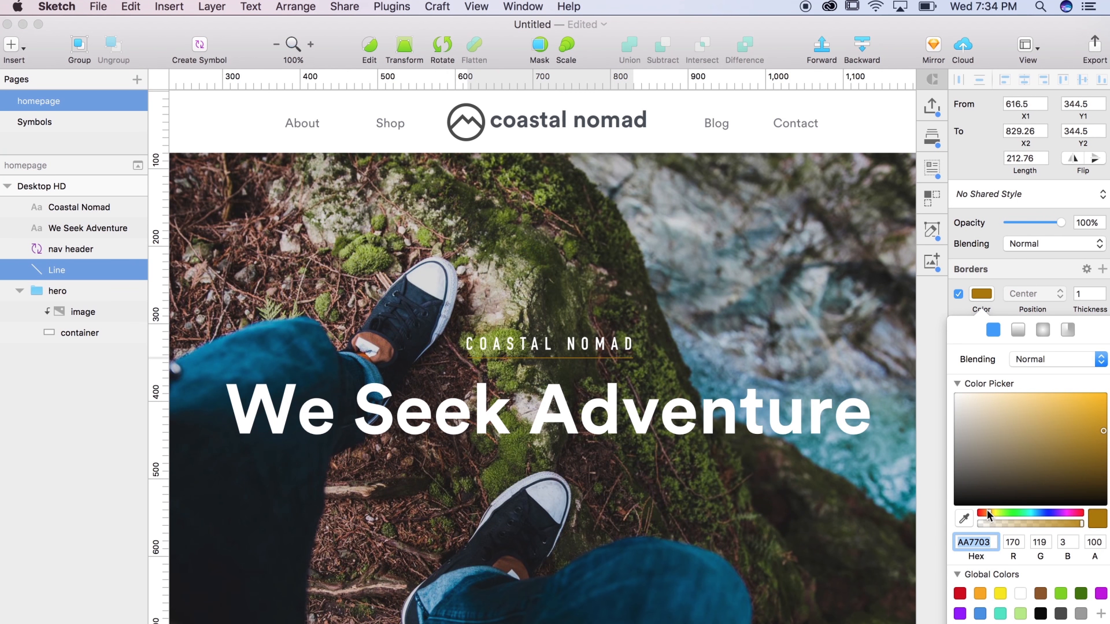
{"action": "left_click_drag", "start_coordinate": [987, 509], "coordinate": [987, 511]}
{"action": "left_click_drag", "start_coordinate": [1105, 430], "coordinate": [1106, 399]}
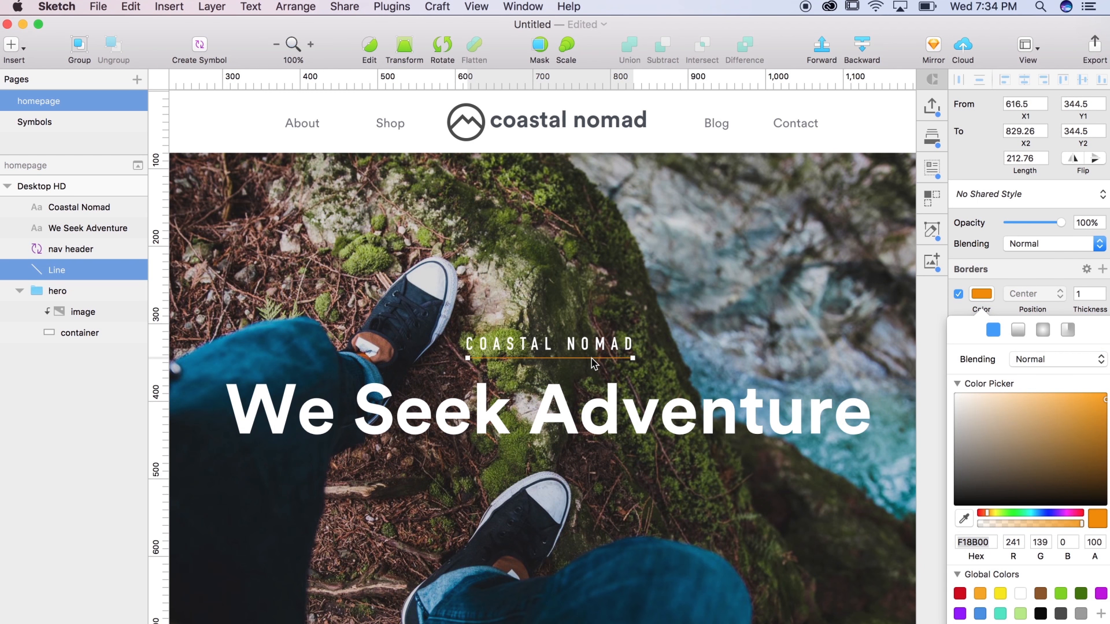
{"action": "left_click", "coordinate": [1102, 292]}
{"action": "left_click", "coordinate": [1102, 292]}
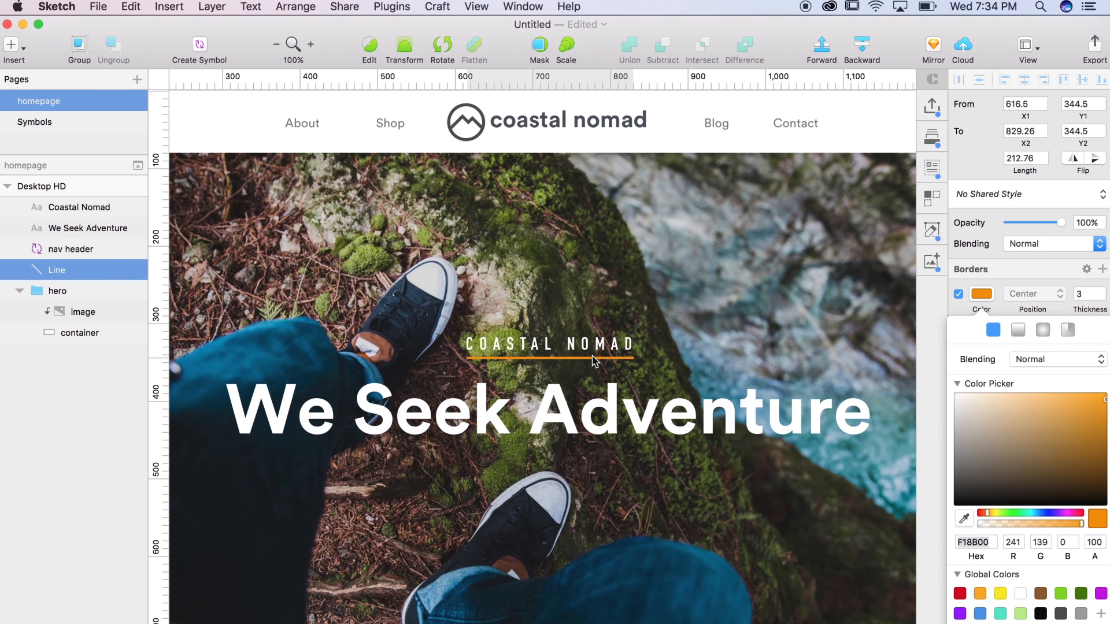
Move the orange line up to Y 332.5, against the base of the Coastal Nomad text.
{"action": "key", "text": "super+plus"}
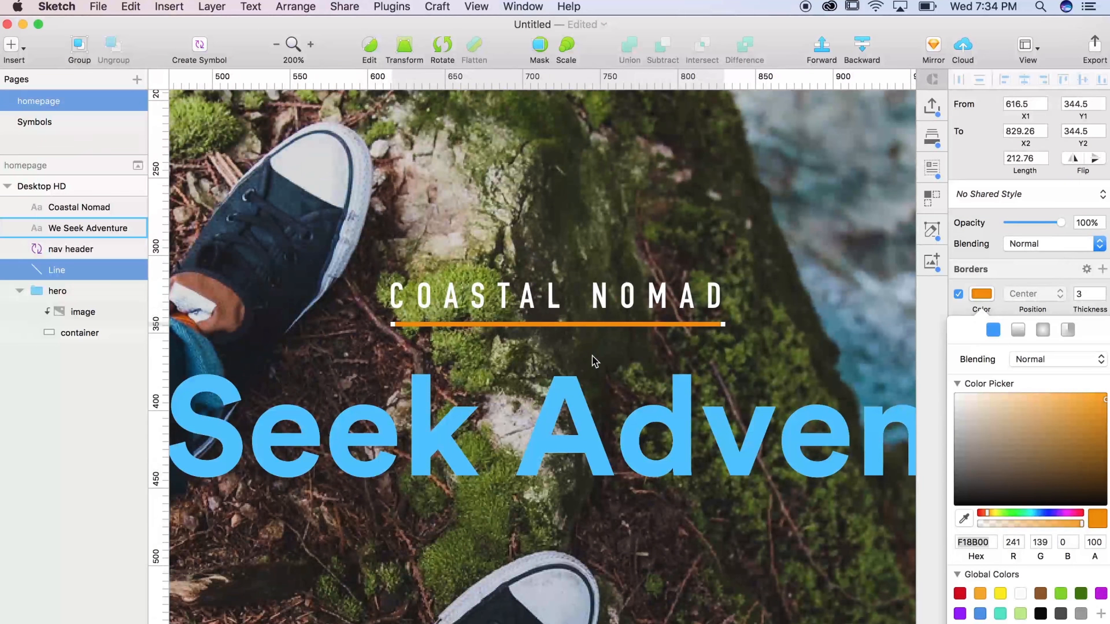
{"action": "key", "text": "super+plus"}
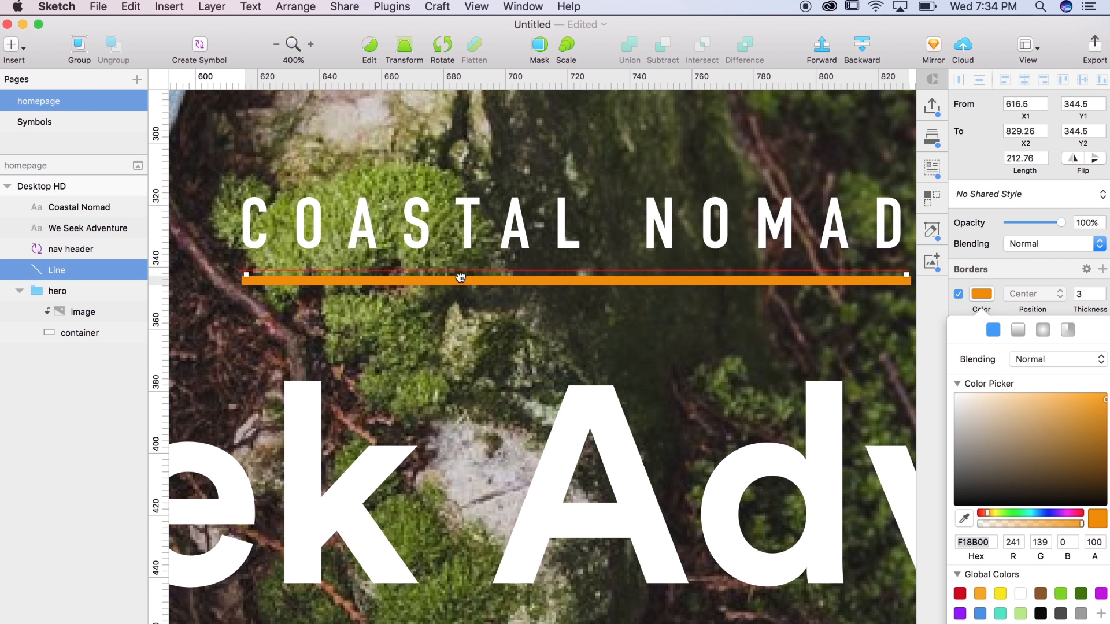
{"action": "left_click_drag", "start_coordinate": [462, 284], "coordinate": [461, 253]}
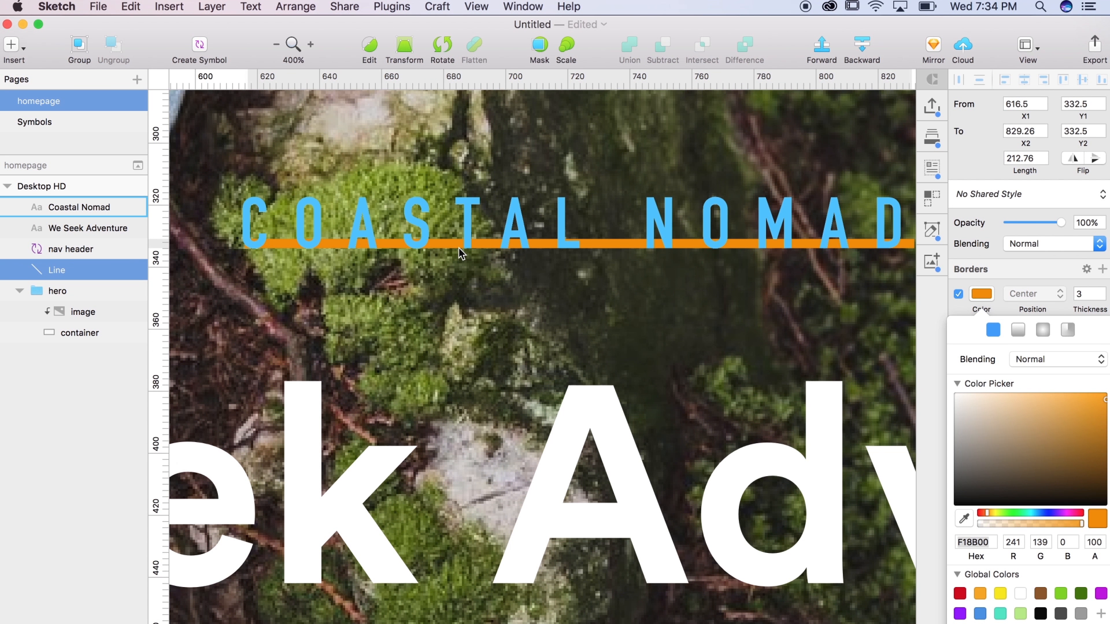
{"action": "scroll", "coordinate": [461, 252], "scroll_direction": "right", "scroll_amount": 5}
Nudge the Coastal Nomad text up to Y 306 so it clears the orange line.
{"action": "left_click", "coordinate": [437, 249]}
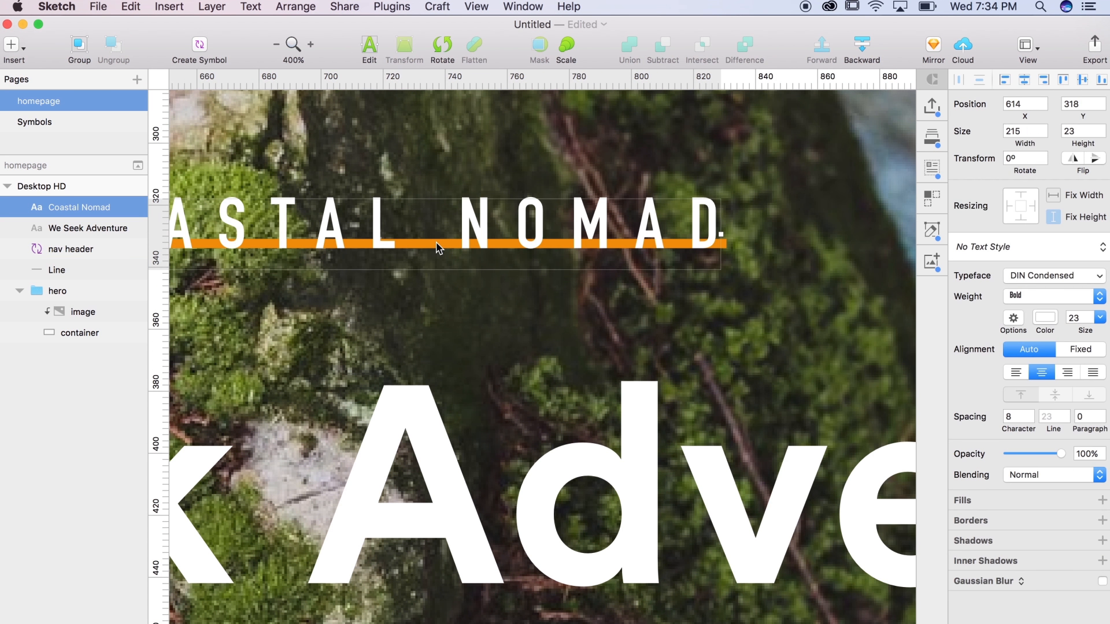
{"action": "key", "text": "Up"}
{"action": "key", "text": "Up"}
{"action": "key", "text": "Up"}
{"action": "key", "text": "Up"}
{"action": "key", "text": "Up"}
{"action": "key", "text": "Up"}
{"action": "key", "text": "Up"}
{"action": "key", "text": "Up"}
{"action": "key", "text": "Up"}
{"action": "key", "text": "Up"}
{"action": "key", "text": "Up"}
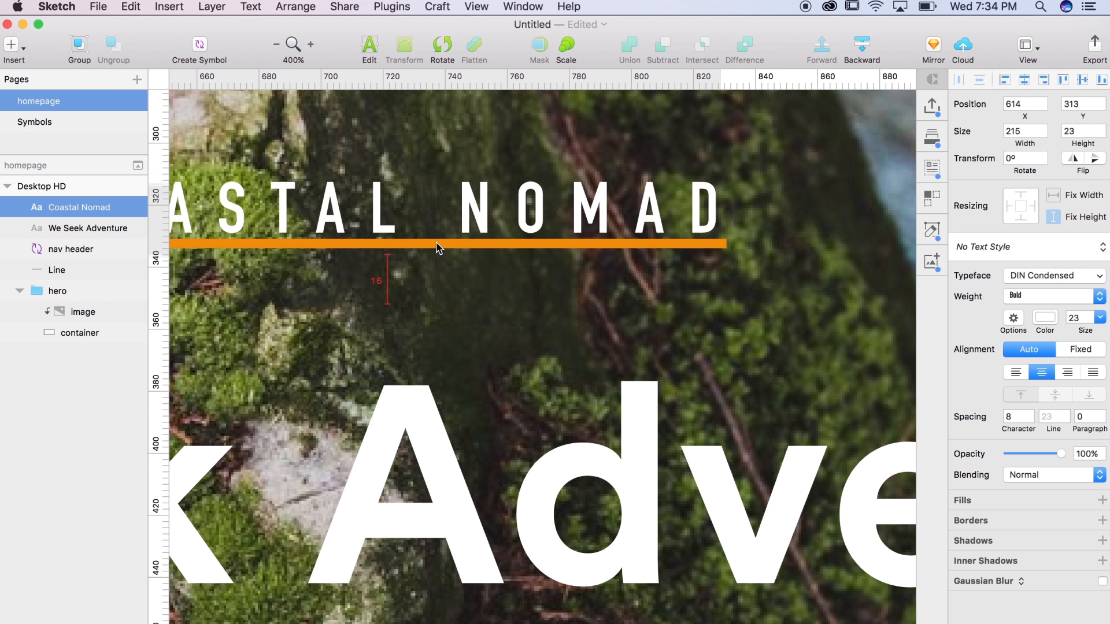
Group the Coastal Nomad text with its orange line and name the group "intro text".
{"action": "scroll", "coordinate": [438, 249], "scroll_direction": "left", "scroll_amount": 4}
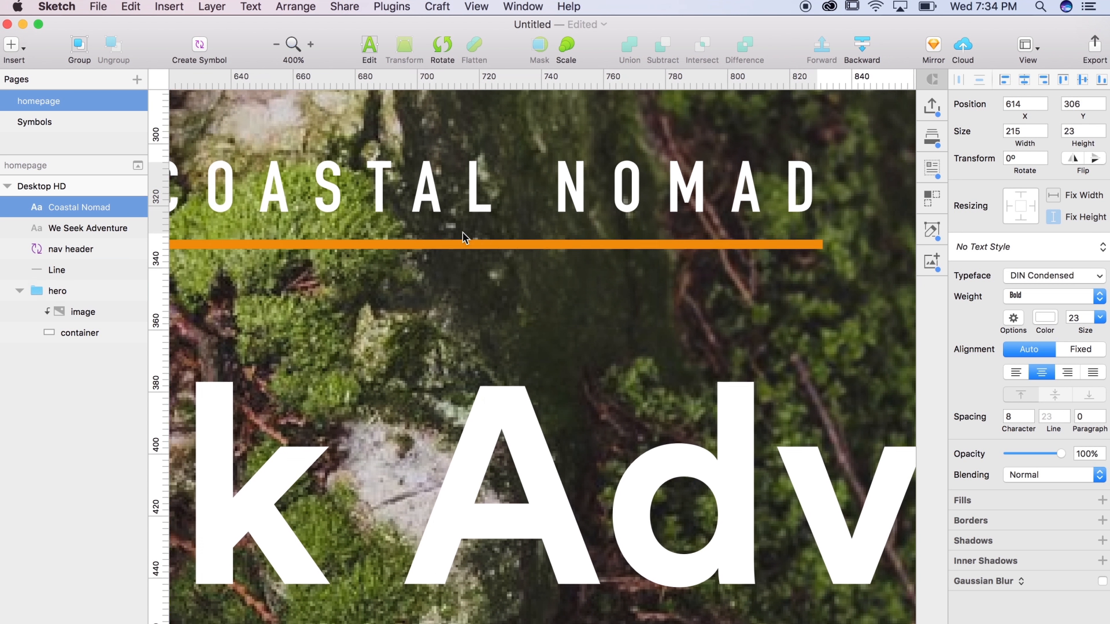
{"action": "left_click", "coordinate": [463, 245]}
{"action": "left_click", "coordinate": [466, 206], "text": "shift"}
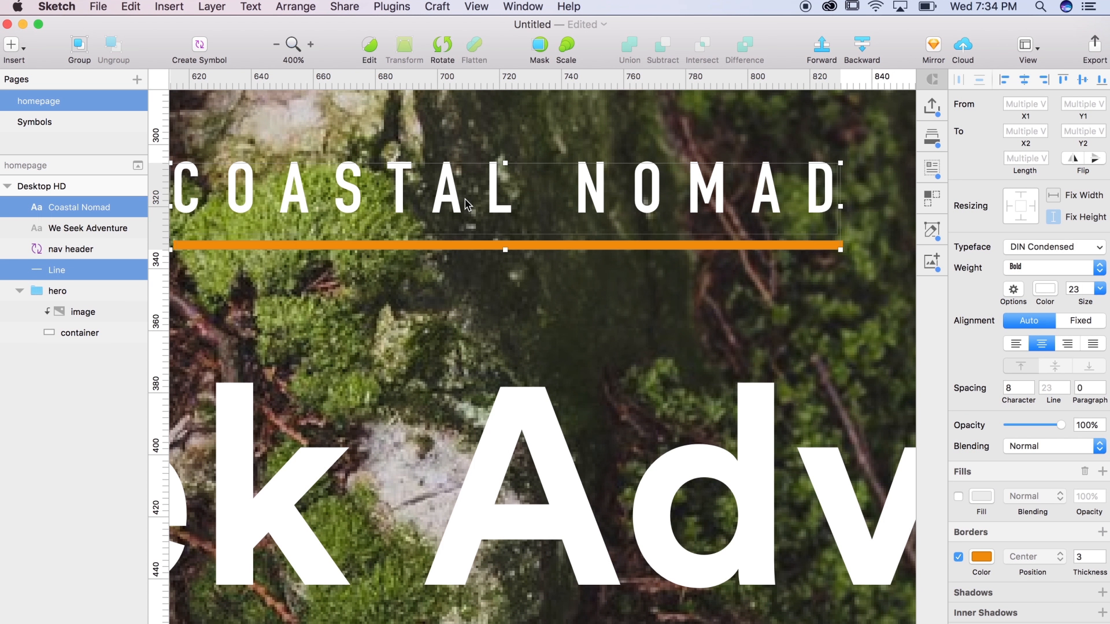
{"action": "right_click", "coordinate": [94, 205]}
{"action": "left_click", "coordinate": [146, 337]}
{"action": "double_click", "coordinate": [74, 208]}
{"action": "type", "text": "intro text"}
{"action": "key", "text": "Return"}
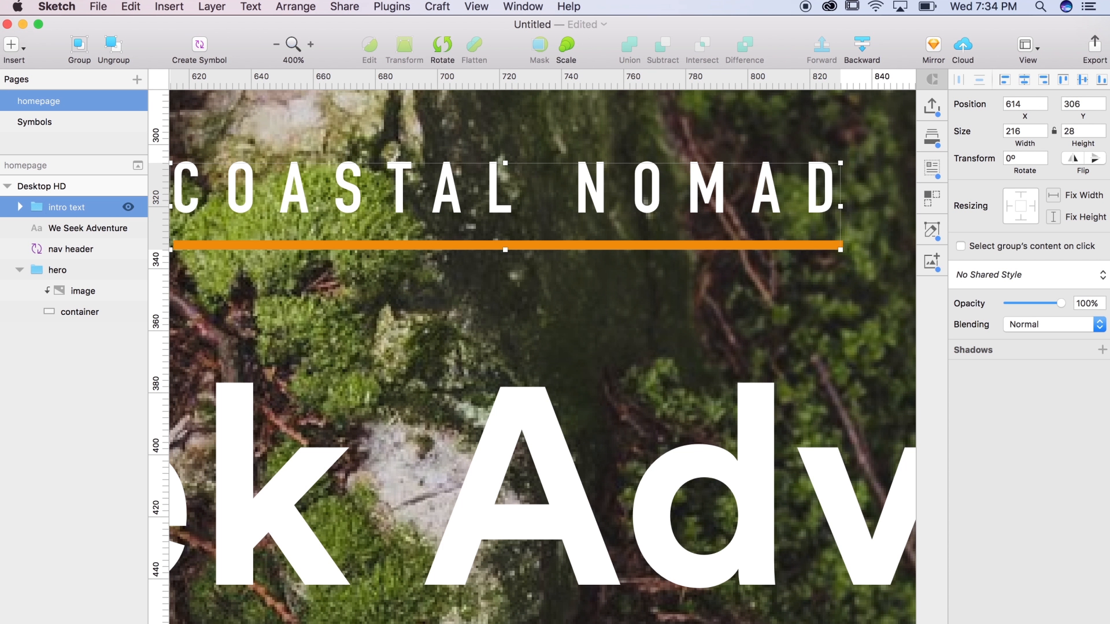
Create a new text style named "hero text" from the We Seek Adventure heading.
{"action": "key", "text": "super+minus"}
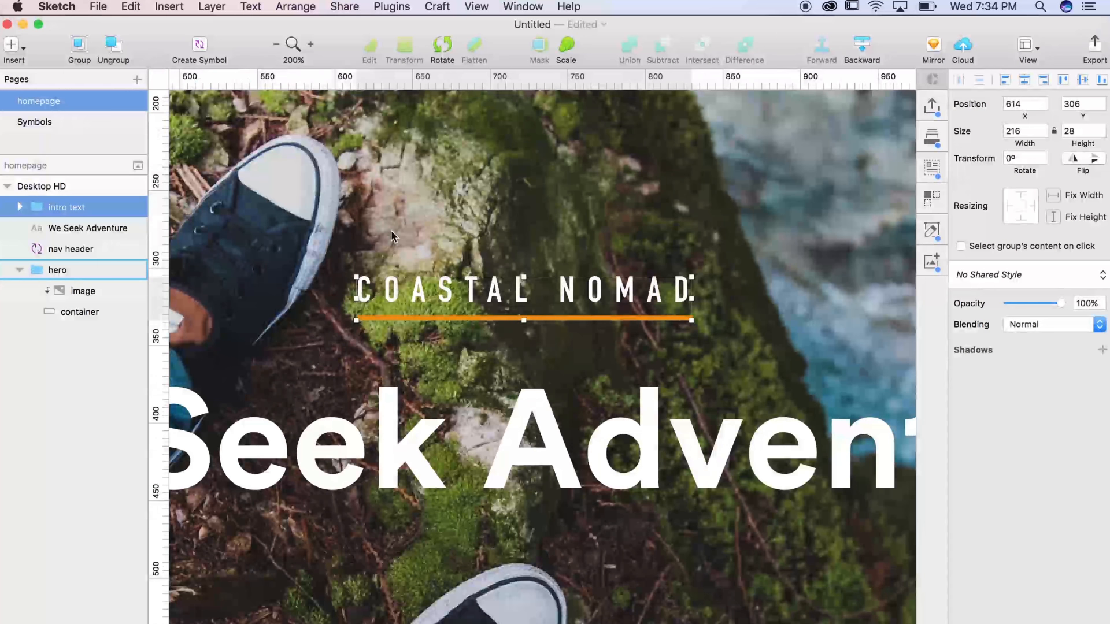
{"action": "left_click", "coordinate": [555, 425]}
{"action": "key", "text": "super+minus"}
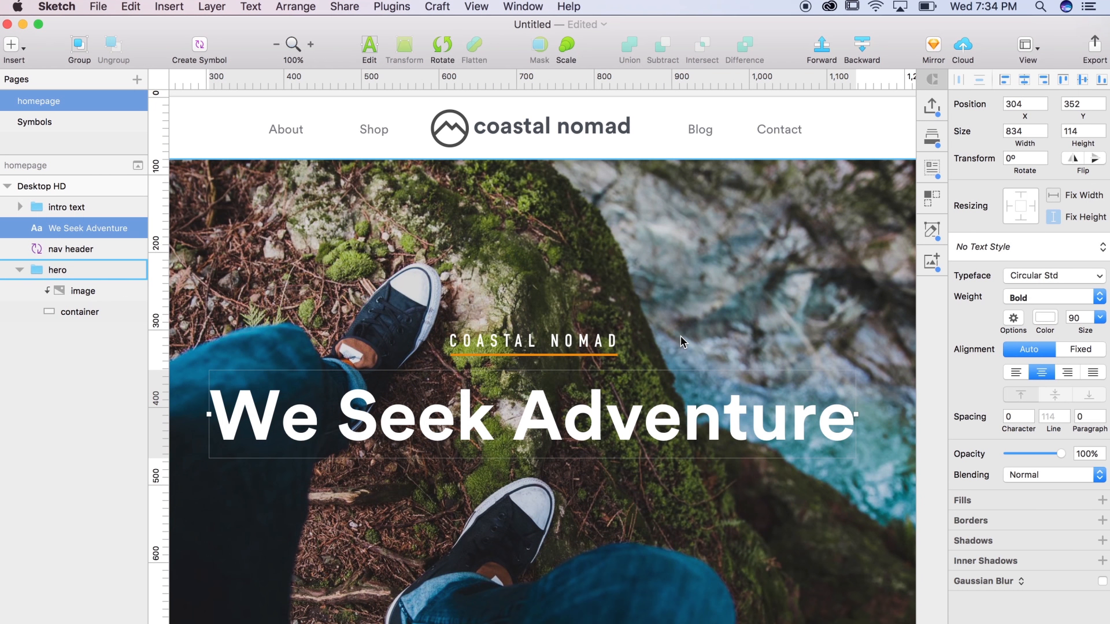
{"action": "left_click", "coordinate": [1038, 253]}
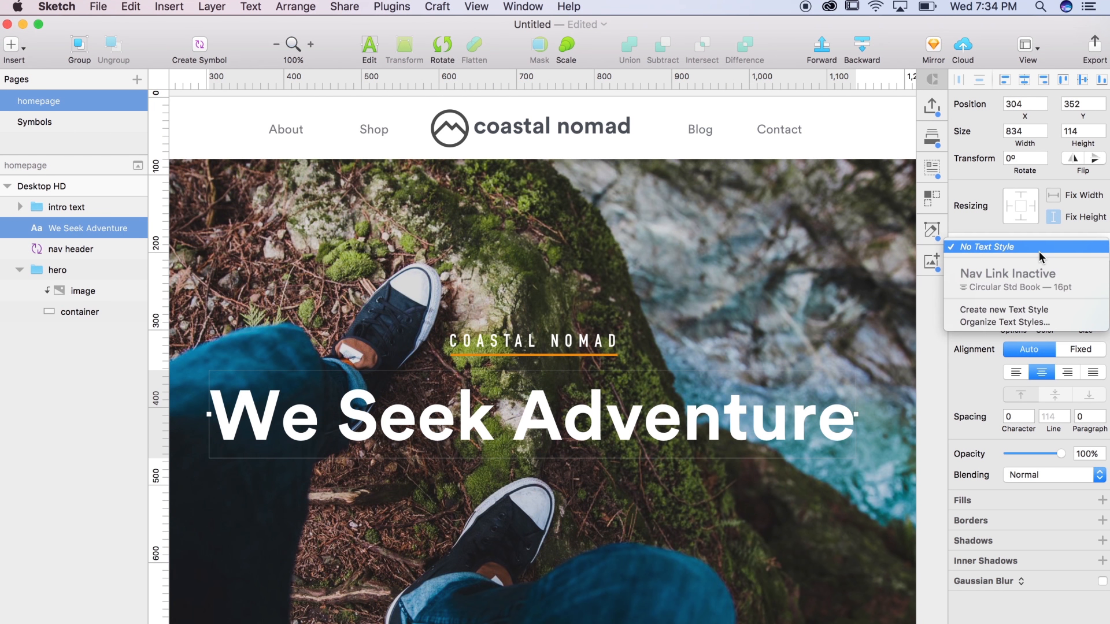
{"action": "left_click", "coordinate": [1018, 236]}
{"action": "left_click", "coordinate": [1069, 255]}
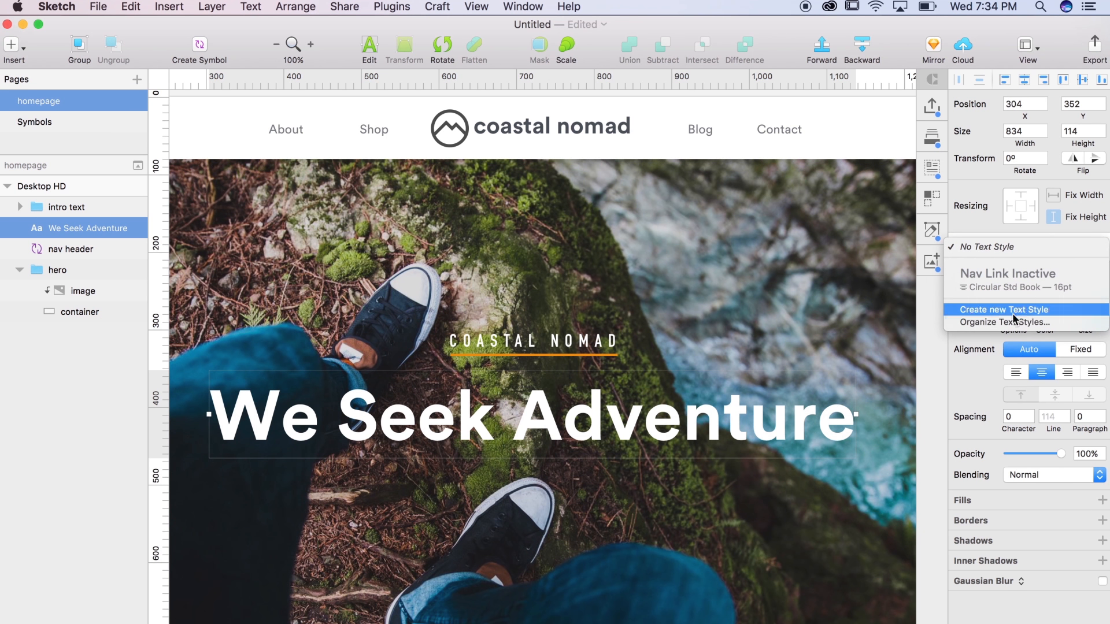
{"action": "left_click", "coordinate": [1012, 317]}
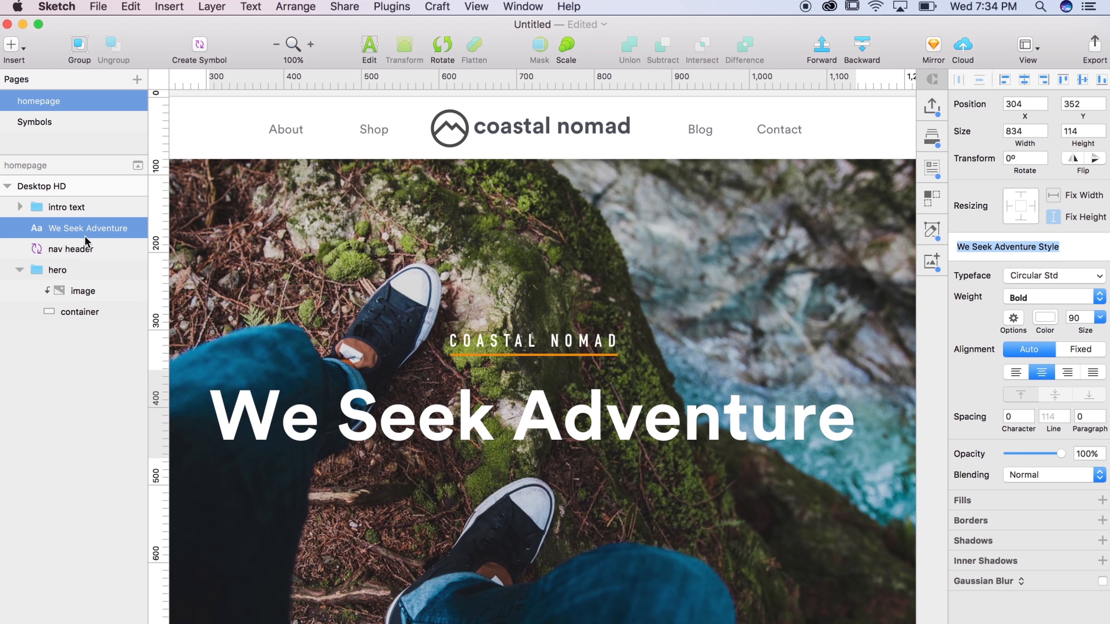
{"action": "type", "text": "He"}
{"action": "key", "text": "BackSpace"}
{"action": "key", "text": "BackSpace"}
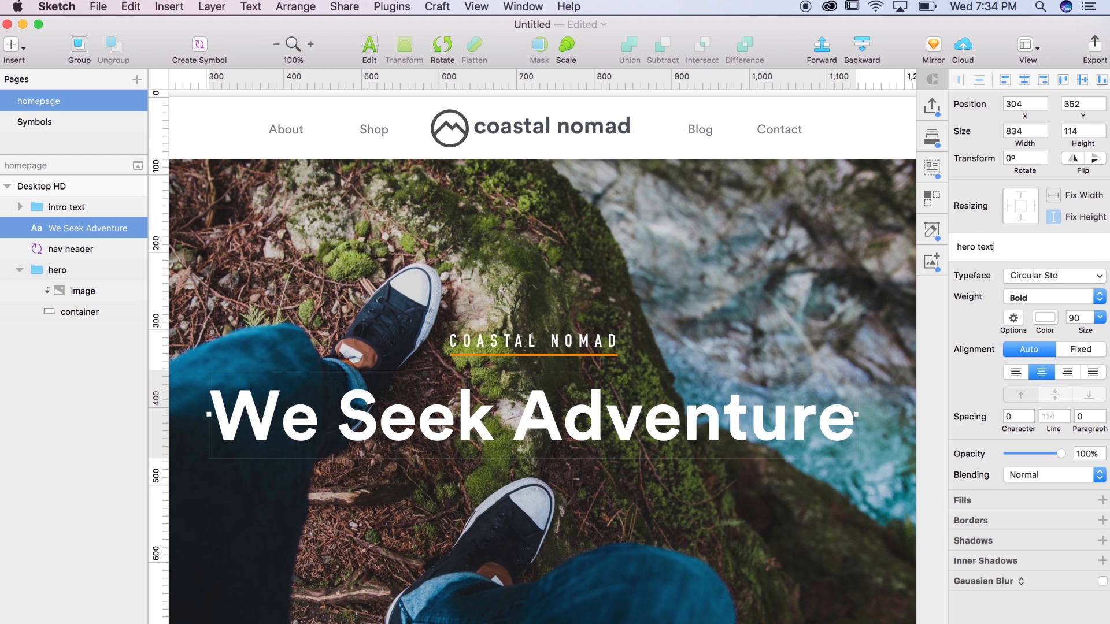
{"action": "type", "text": "hero text"}
{"action": "key", "text": "Return"}
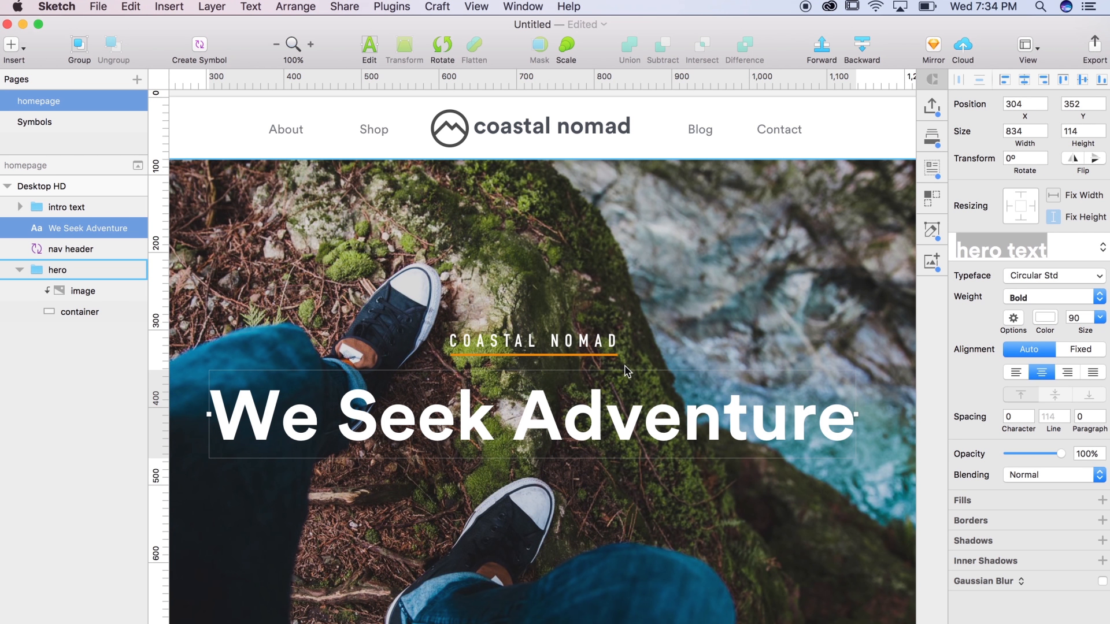
Group the intro text group with the We Seek Adventure heading and name the new group "titles".
{"action": "left_click", "coordinate": [611, 347]}
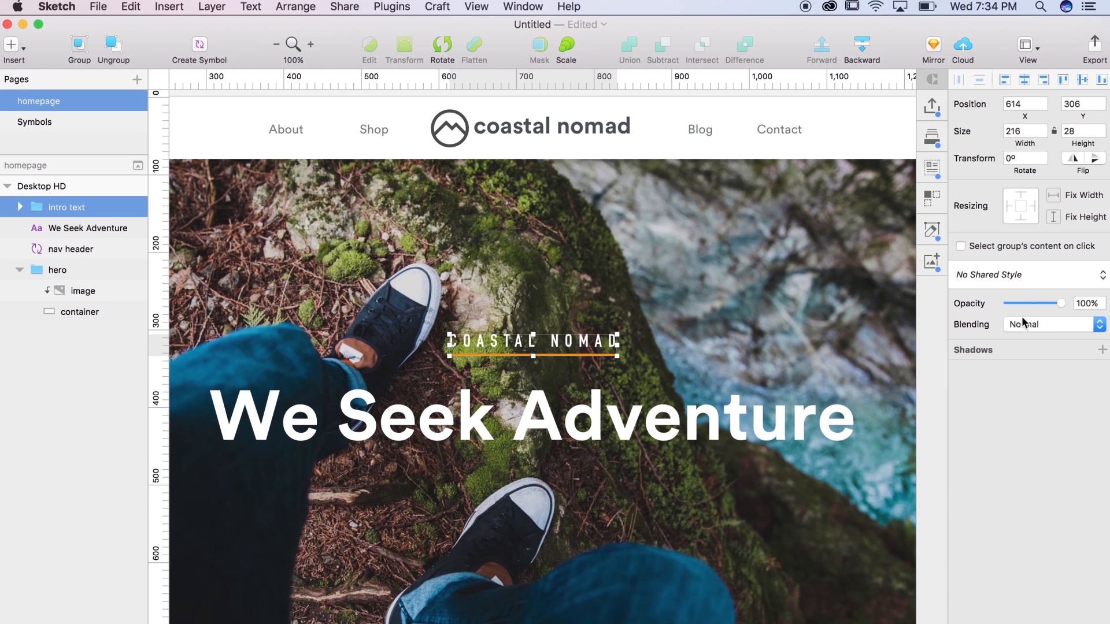
{"action": "key", "text": "super+minus"}
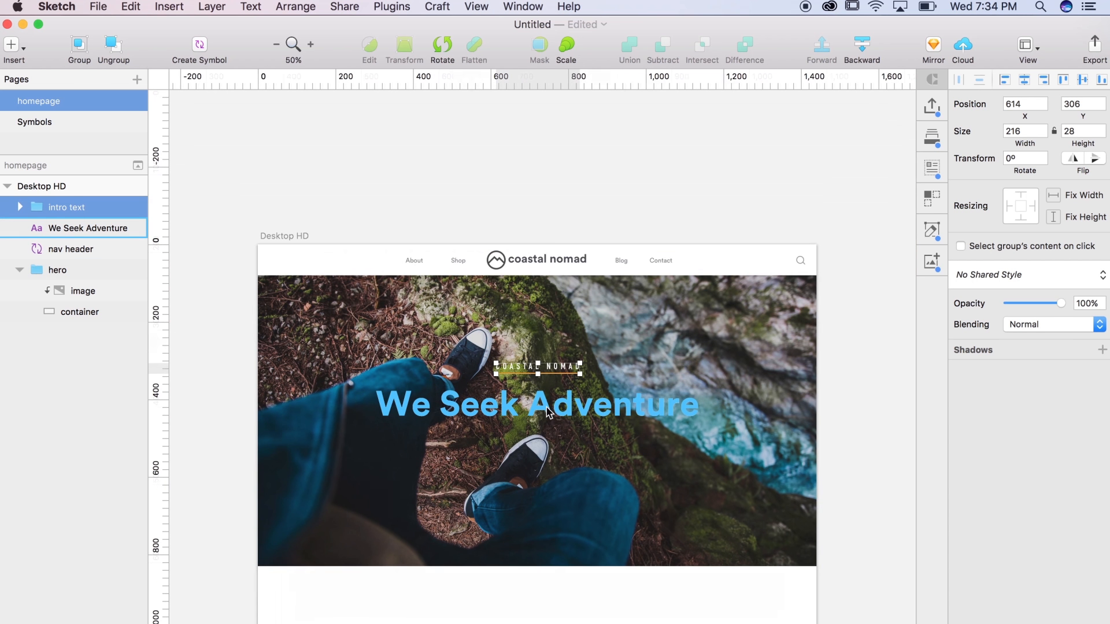
{"action": "scroll", "coordinate": [575, 472], "scroll_direction": "down", "scroll_amount": 3}
{"action": "left_click", "coordinate": [548, 339]}
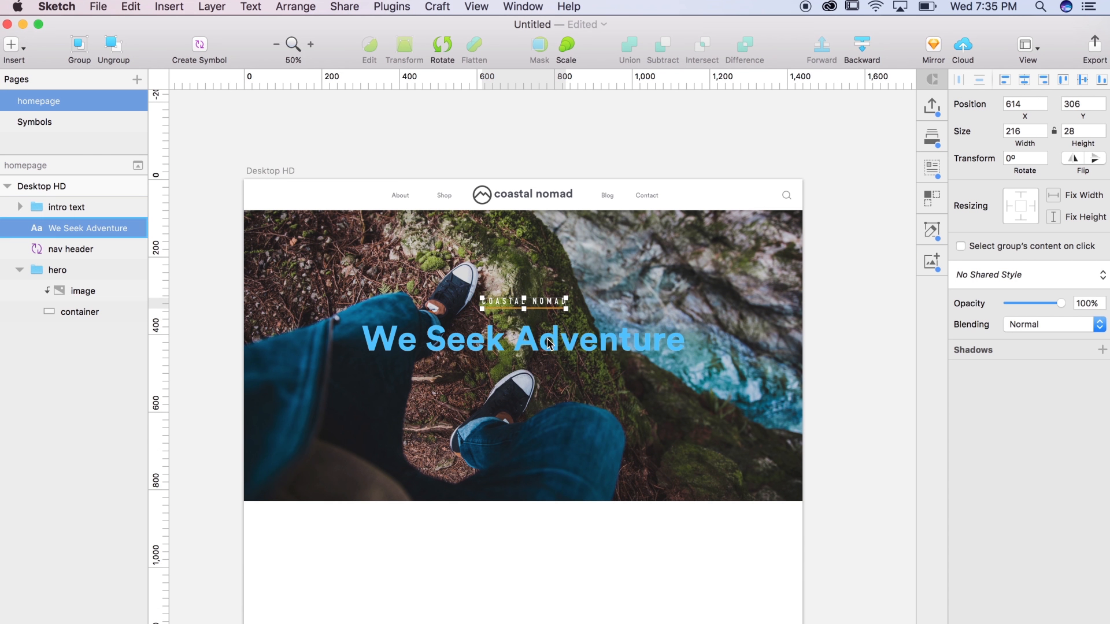
{"action": "left_click", "coordinate": [546, 303], "text": "shift"}
{"action": "right_click", "coordinate": [90, 230]}
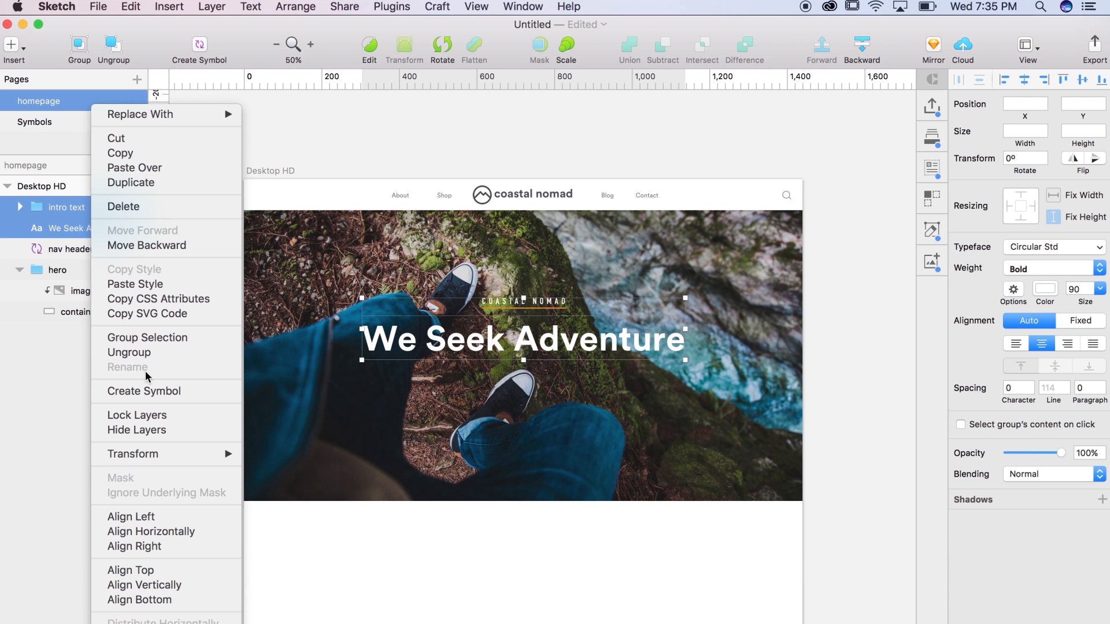
{"action": "left_click", "coordinate": [152, 338]}
{"action": "double_click", "coordinate": [60, 207]}
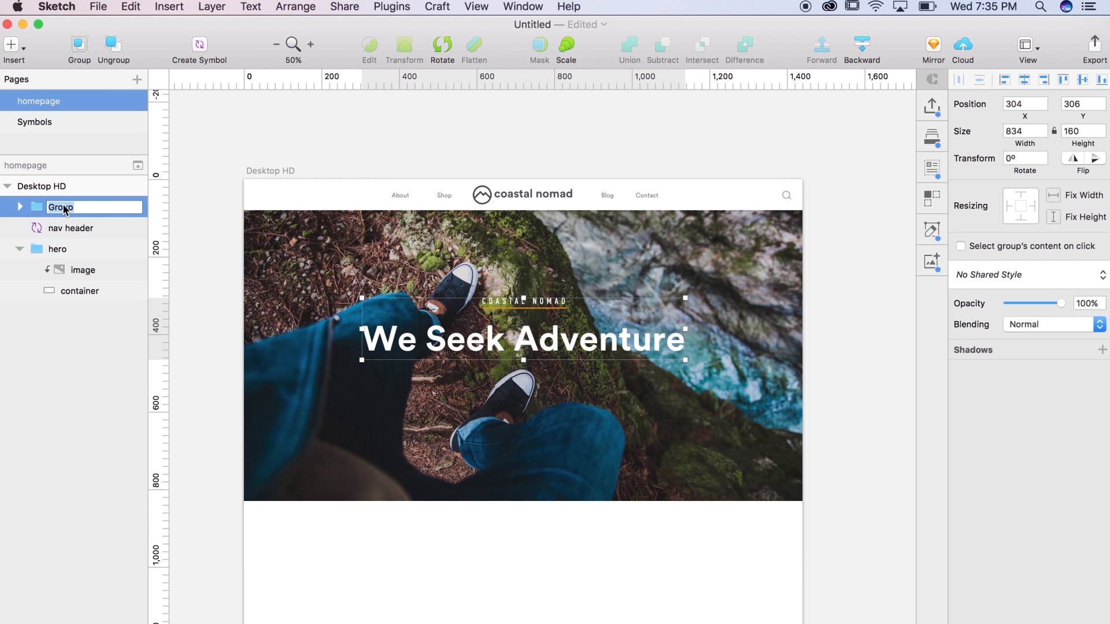
{"action": "type", "text": "titl"}
{"action": "key", "text": "Return"}
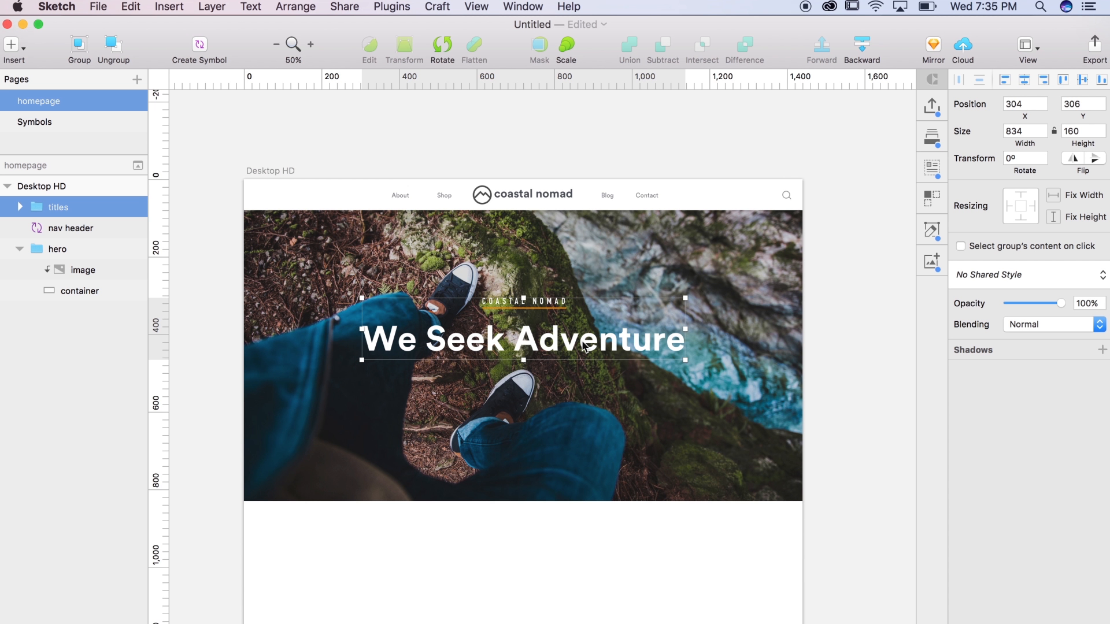
Lower the opacity of the hero image to 76%.
{"action": "left_click", "coordinate": [633, 284]}
{"action": "left_click", "coordinate": [51, 276]}
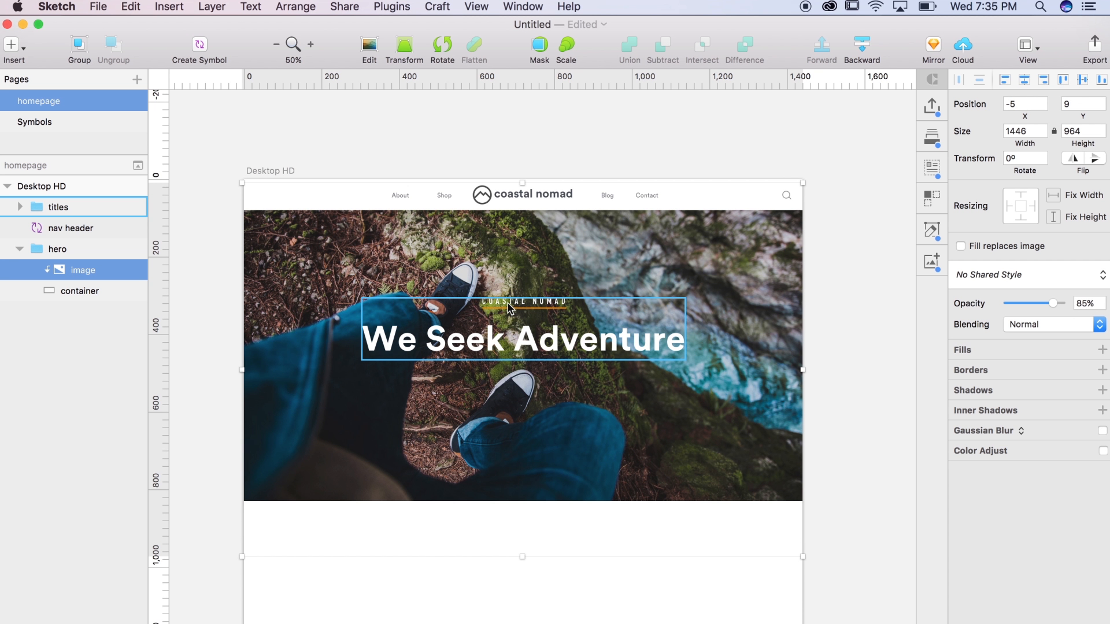
{"action": "left_click_drag", "start_coordinate": [1053, 302], "coordinate": [1046, 303]}
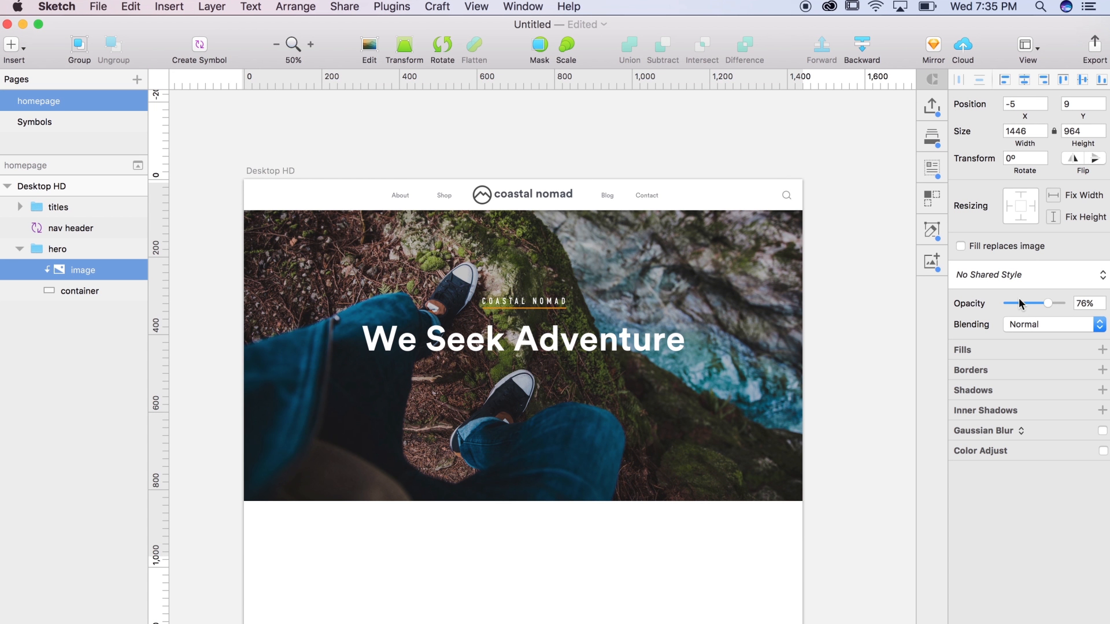
{"action": "left_click", "coordinate": [885, 273]}
{"action": "left_click", "coordinate": [752, 319]}
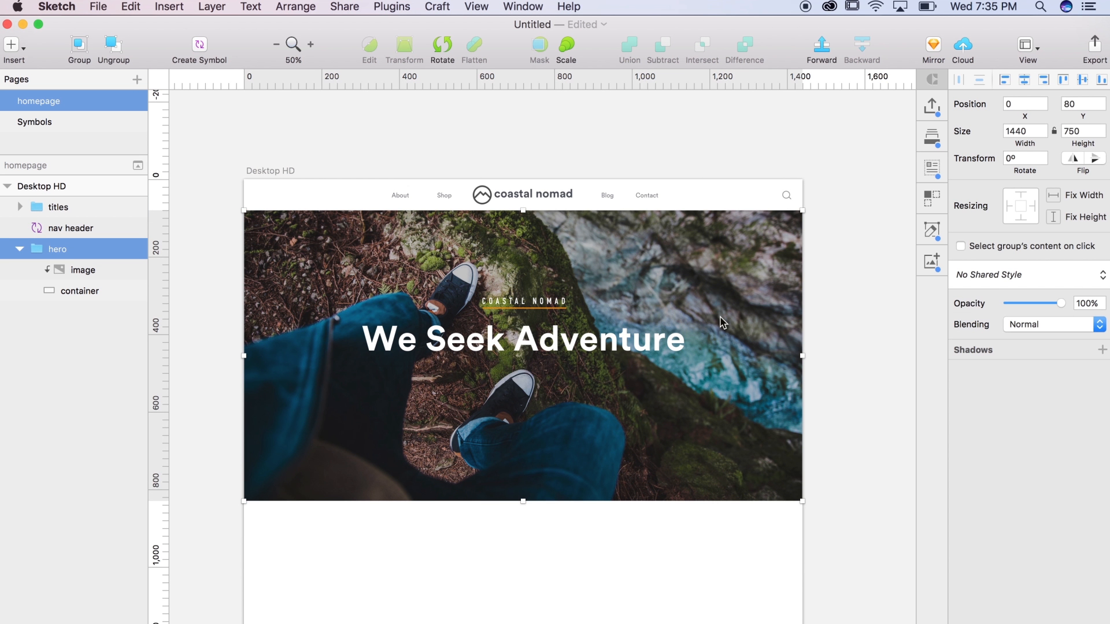
{"action": "left_click", "coordinate": [537, 346]}
{"action": "key", "text": "super+0"}
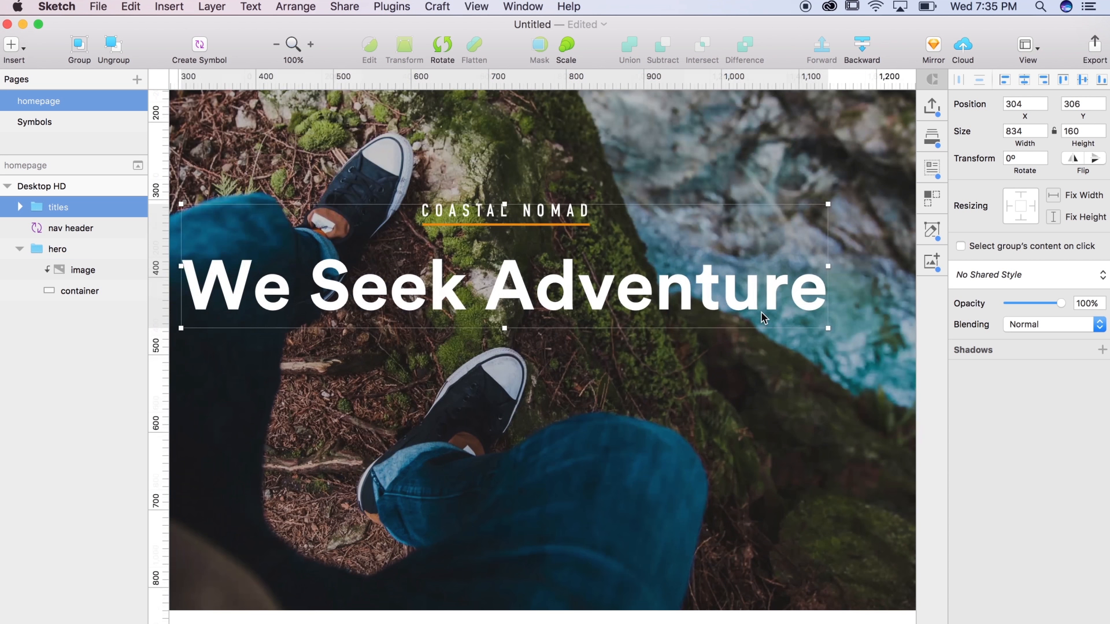
{"action": "key", "text": "super+minus"}
{"action": "left_click", "coordinate": [843, 294]}
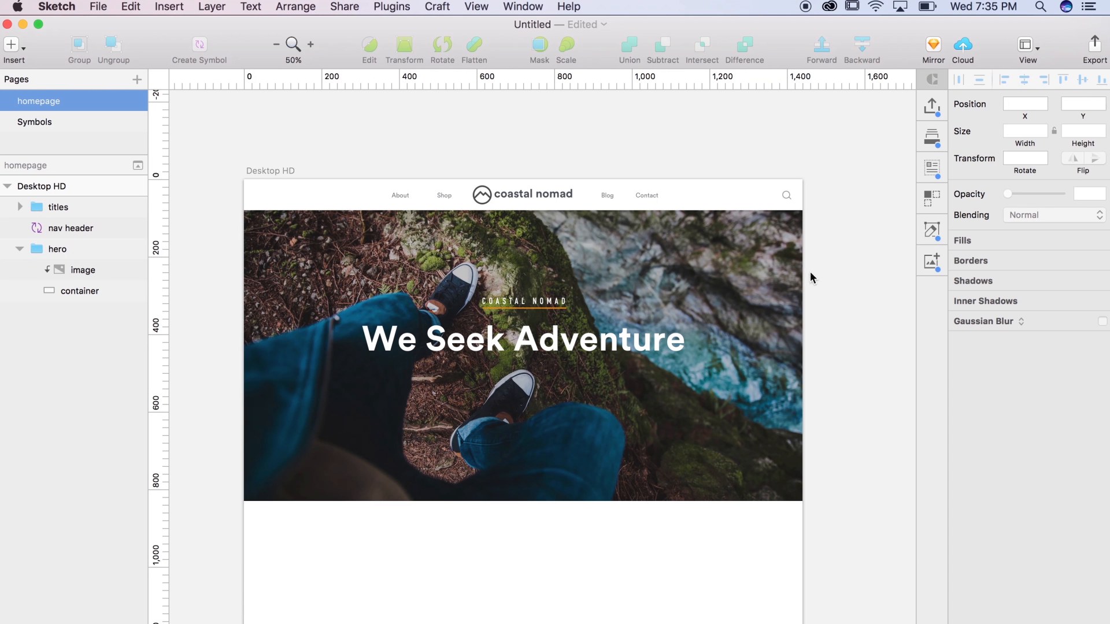
Draw a rectangle about 179 wide by 50 high beneath the We Seek Adventure heading.
{"action": "left_click", "coordinate": [168, 6]}
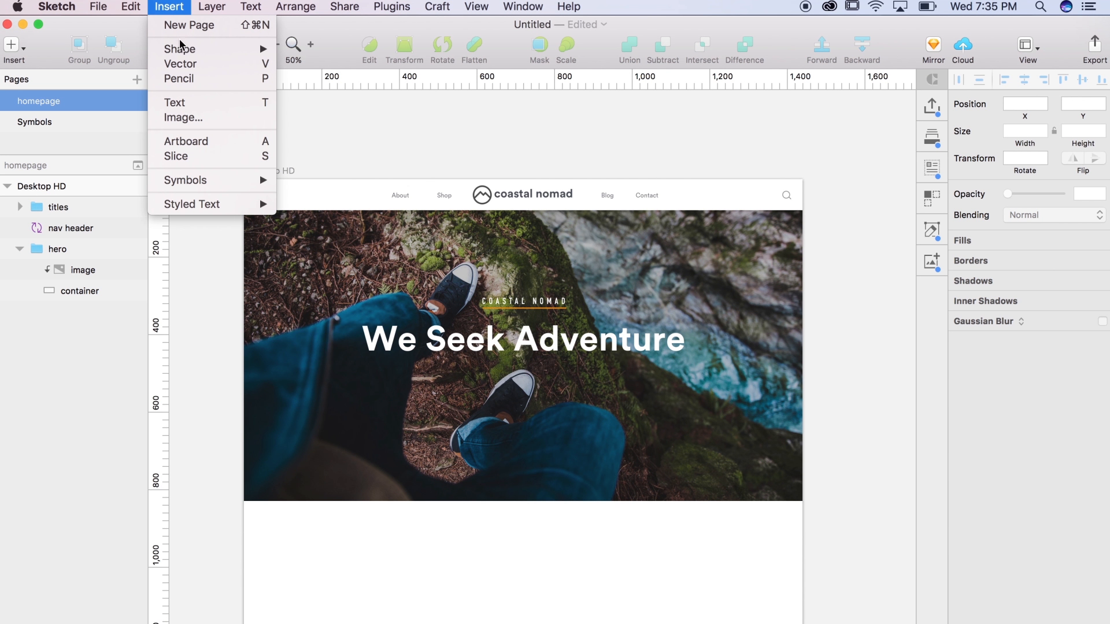
{"action": "mouse_move", "coordinate": [180, 52]}
{"action": "left_click", "coordinate": [320, 78]}
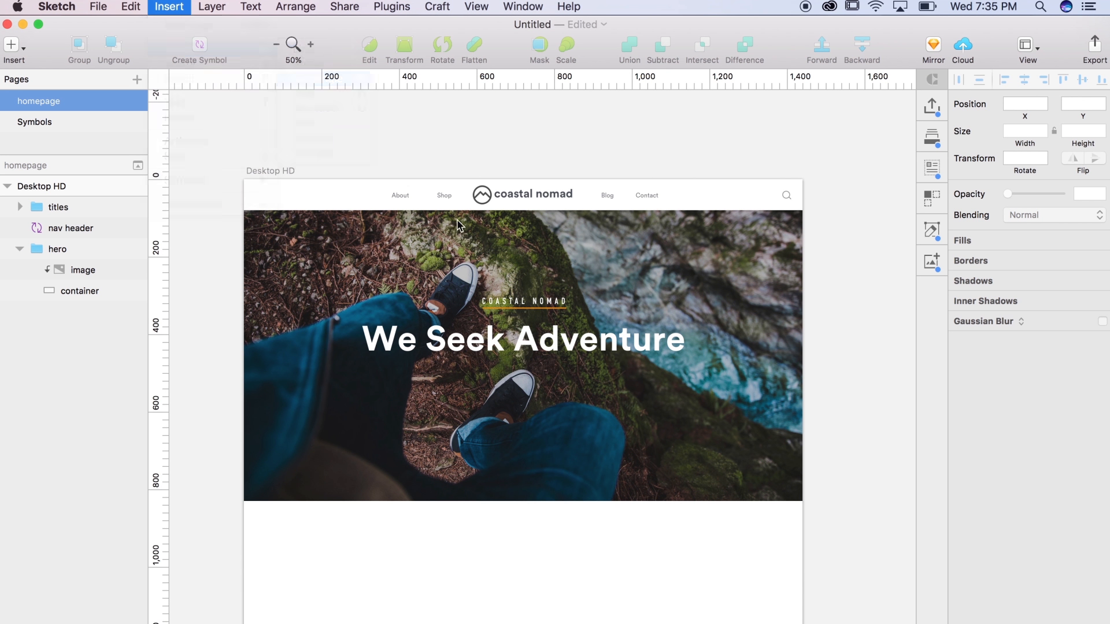
{"action": "key", "text": "super+plus"}
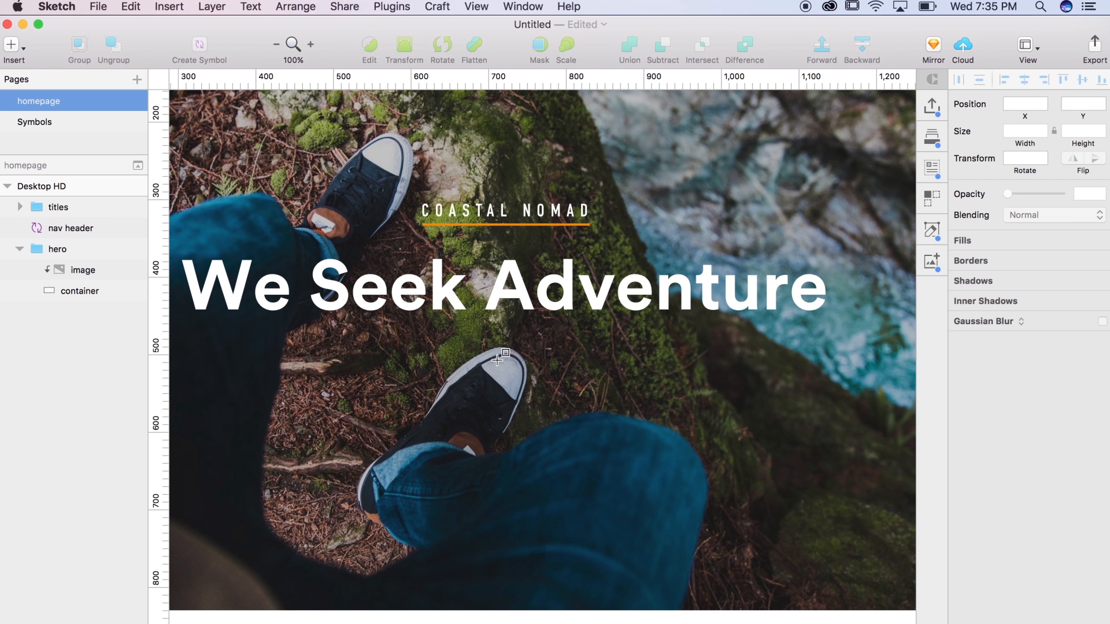
{"action": "left_click_drag", "start_coordinate": [502, 359], "coordinate": [572, 365]}
{"action": "key", "text": "super+z"}
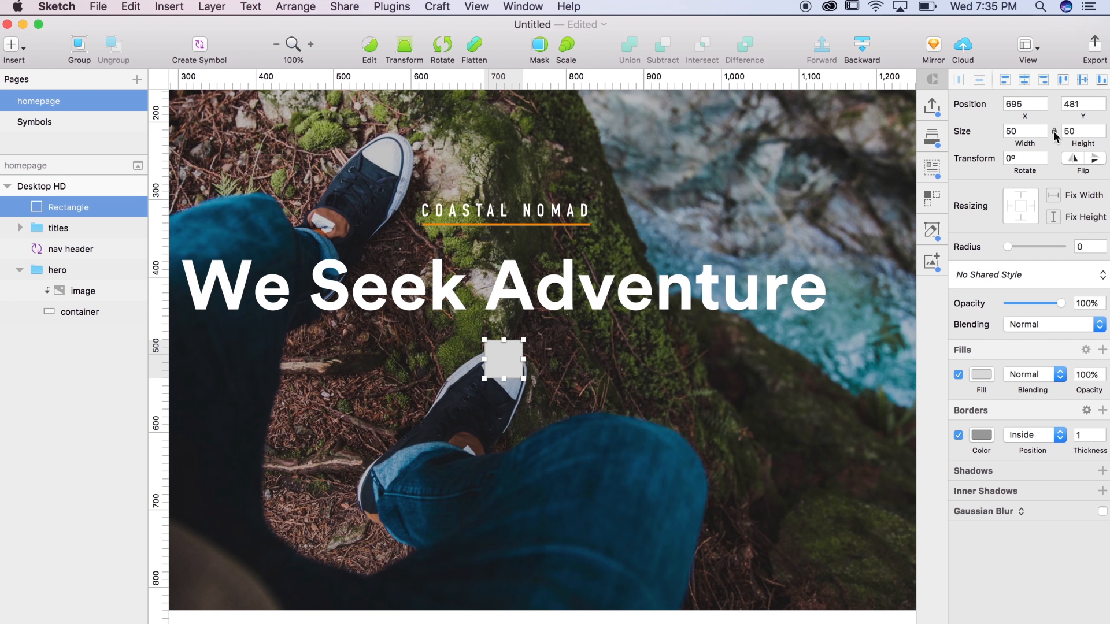
{"action": "left_click_drag", "start_coordinate": [523, 359], "coordinate": [626, 361]}
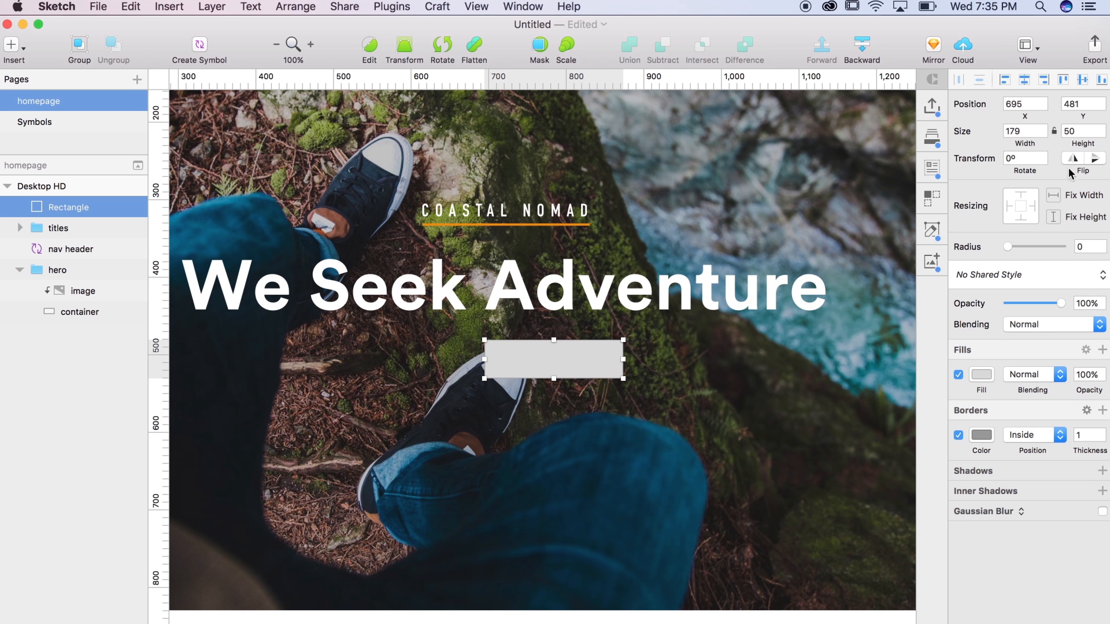
Set the rectangle's width to 180 and its height to 45.
{"action": "left_click", "coordinate": [1022, 132]}
{"action": "type", "text": "180"}
{"action": "key", "text": "Return"}
{"action": "key", "text": "Tab"}
{"action": "type", "text": "45"}
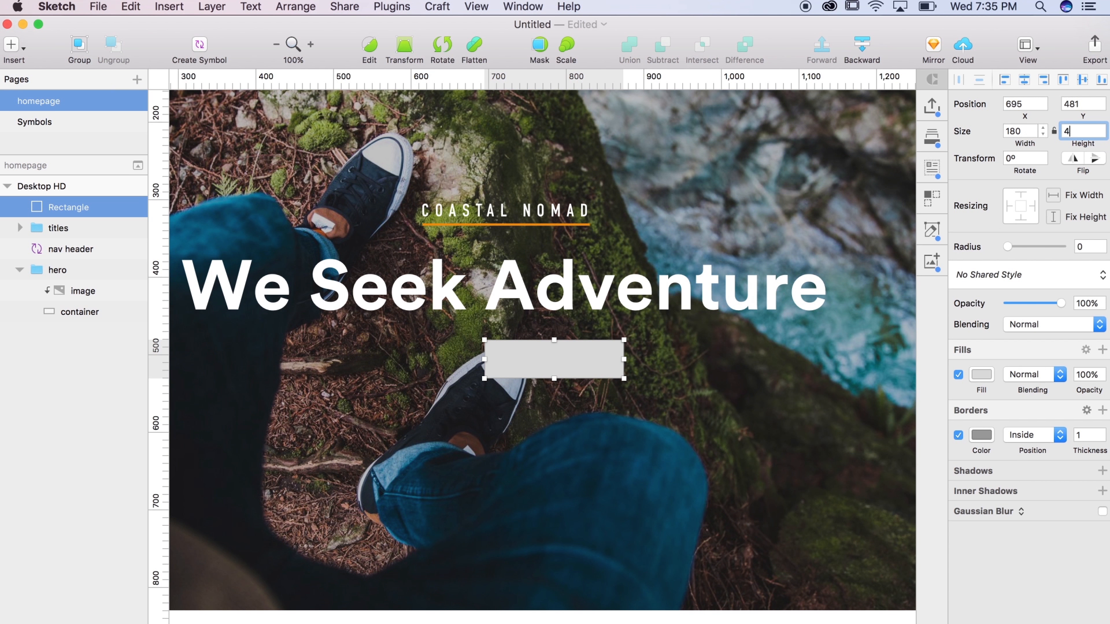
{"action": "key", "text": "Return"}
Centre the rectangle horizontally on the hero group.
{"action": "left_click", "coordinate": [570, 358]}
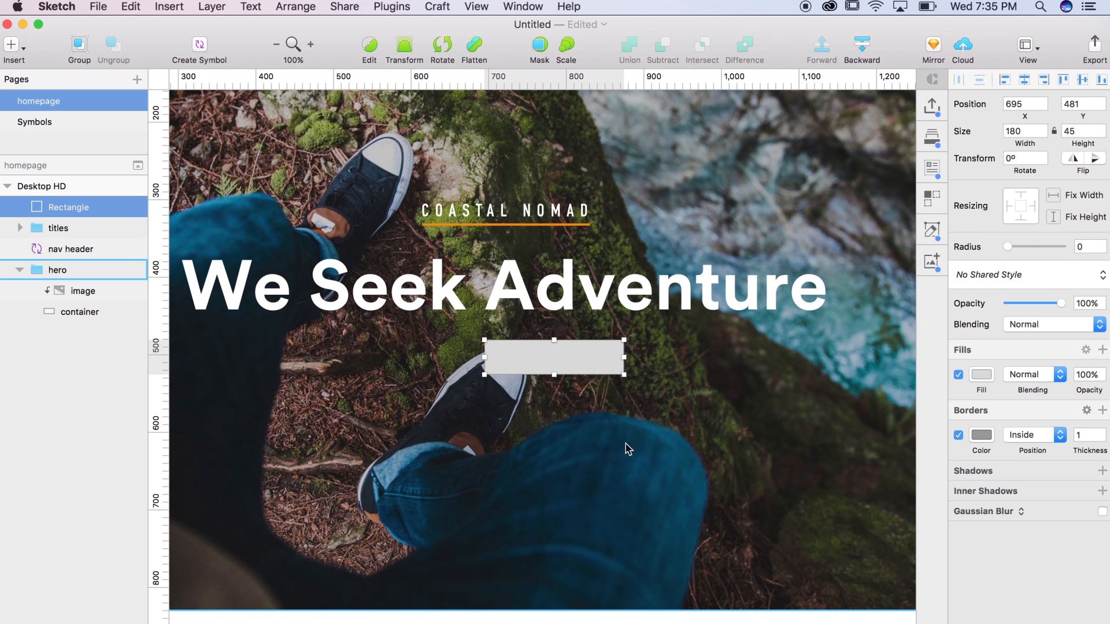
{"action": "left_click", "coordinate": [637, 463], "text": "shift"}
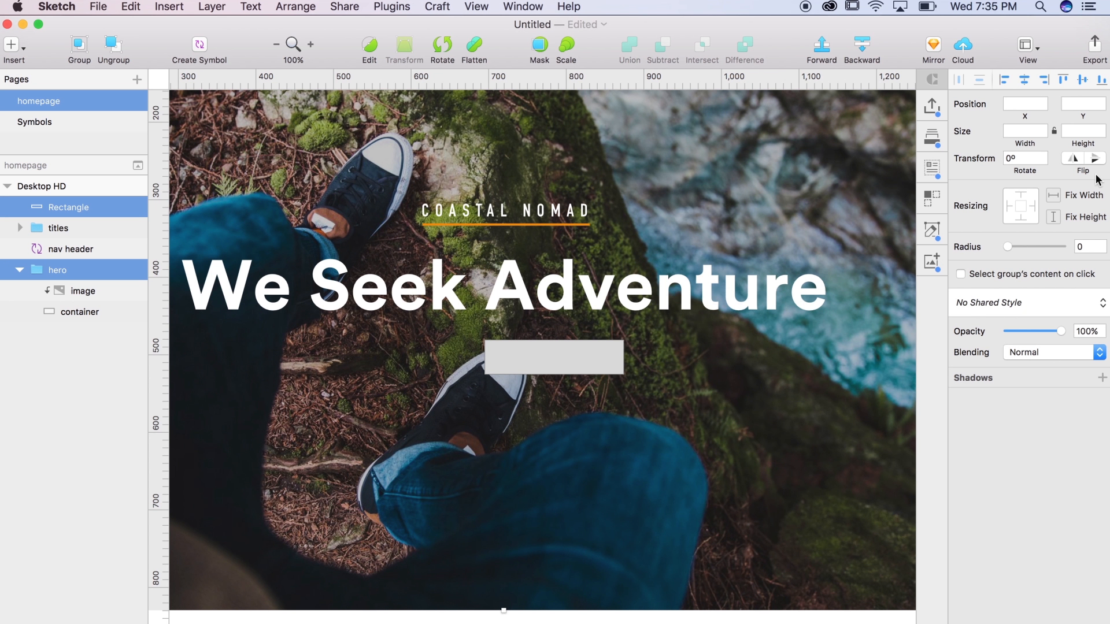
{"action": "left_click", "coordinate": [1025, 81]}
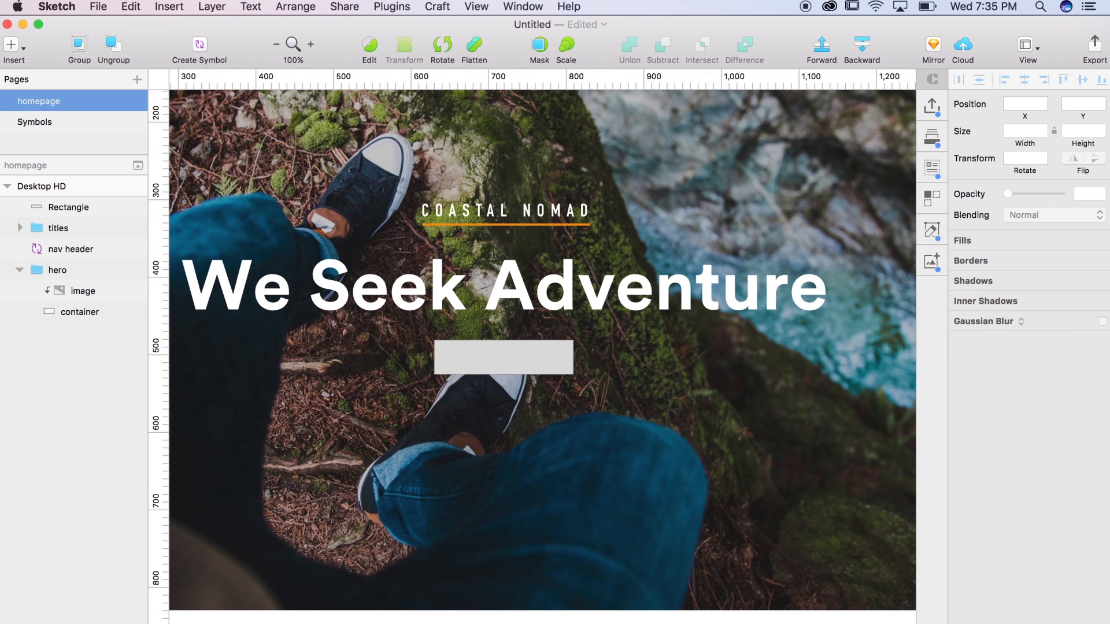
Turn off the rectangle's border and fill it with the orange F18B00 sampled from the intro text's underline.
{"action": "left_click", "coordinate": [518, 356]}
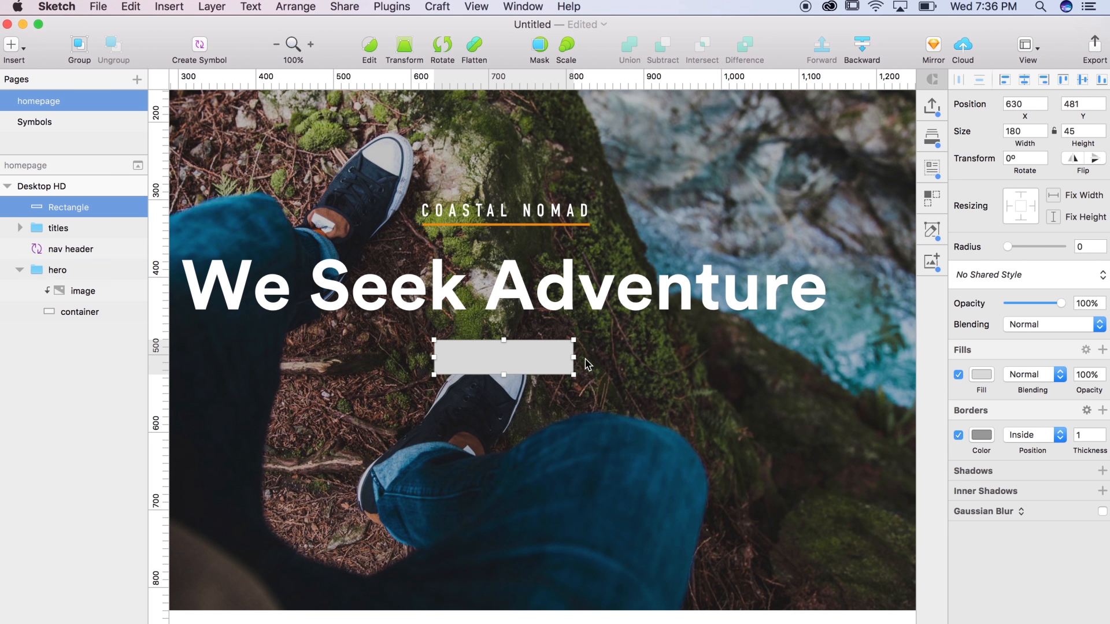
{"action": "left_click", "coordinate": [958, 436]}
{"action": "left_click", "coordinate": [982, 375]}
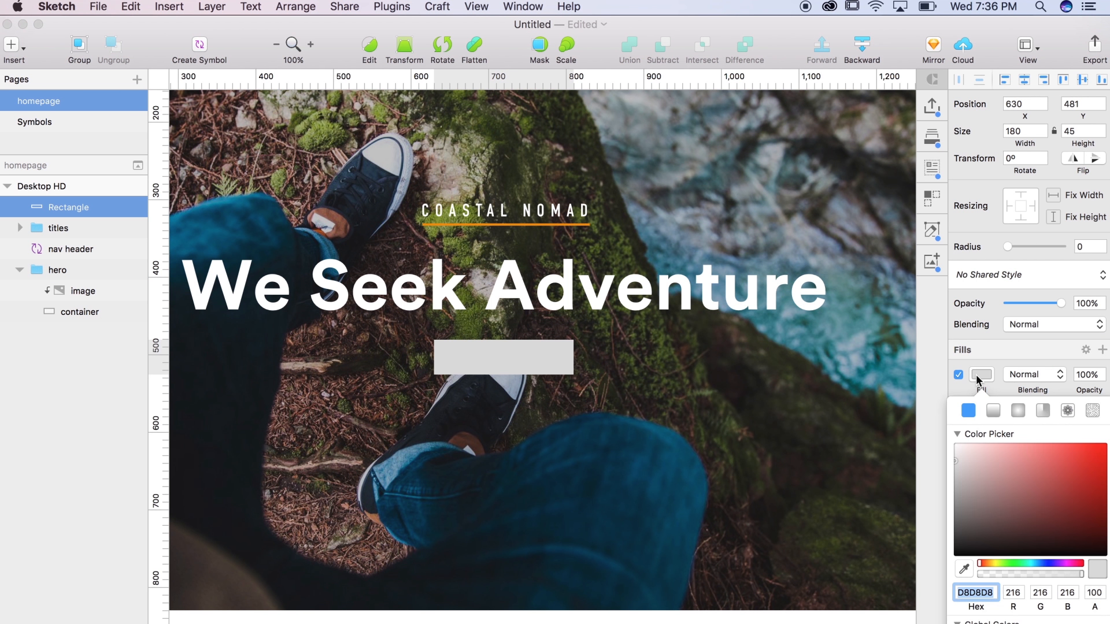
{"action": "left_click", "coordinate": [964, 569]}
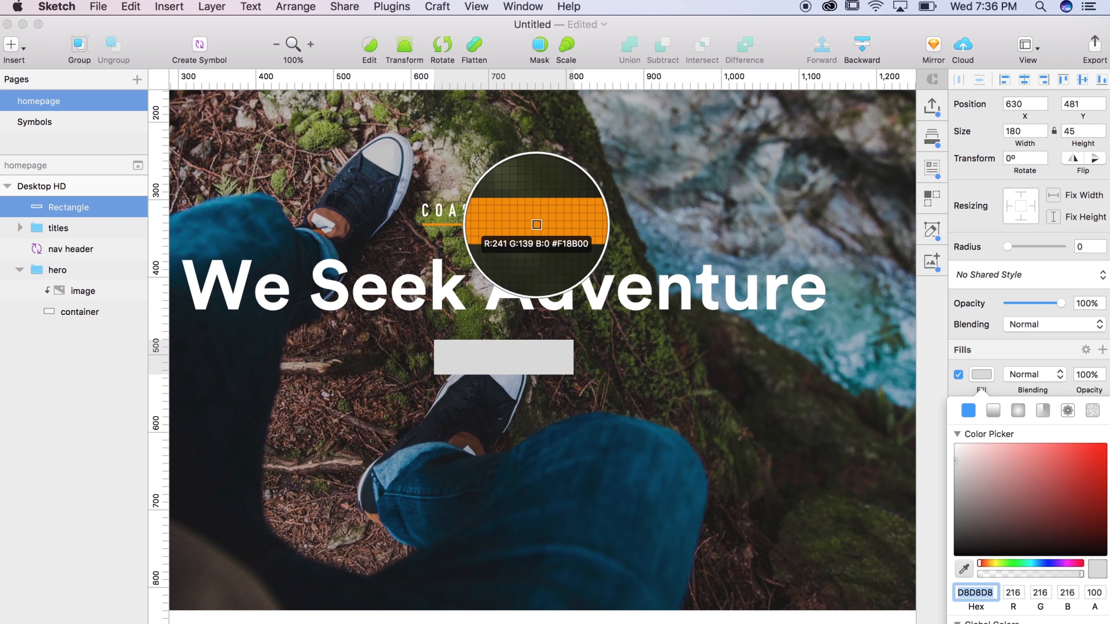
{"action": "left_click", "coordinate": [536, 225]}
Open the orange rectangle's fill colour settings and view the document colors.
{"action": "left_click", "coordinate": [654, 404]}
{"action": "scroll", "coordinate": [655, 396], "scroll_direction": "right", "scroll_amount": 3}
{"action": "left_click_drag", "start_coordinate": [654, 393], "coordinate": [401, 390]}
{"action": "left_click", "coordinate": [845, 393]}
{"action": "left_click_drag", "start_coordinate": [486, 349], "coordinate": [483, 376]}
{"action": "left_click", "coordinate": [243, 372]}
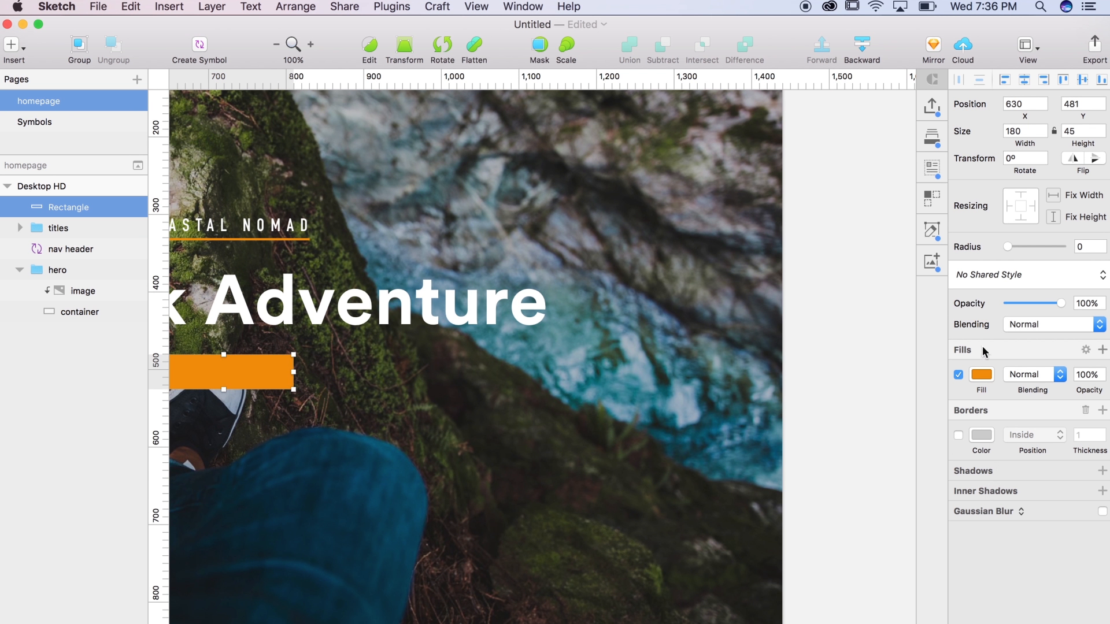
{"action": "left_click", "coordinate": [981, 375]}
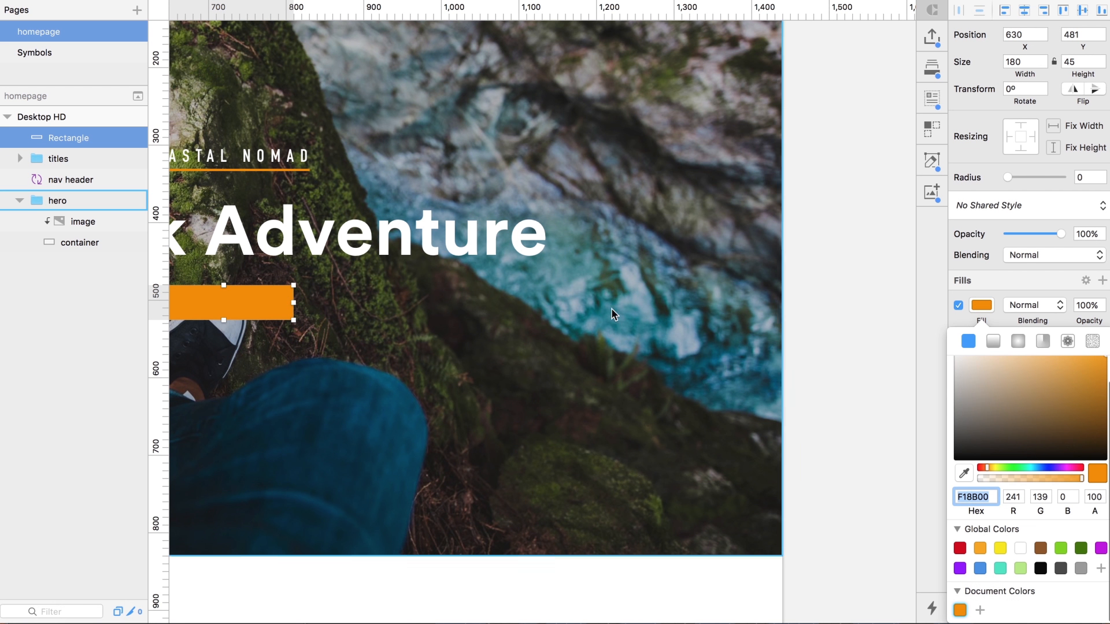
{"action": "left_click", "coordinate": [803, 304]}
{"action": "scroll", "coordinate": [793, 333], "scroll_direction": "left", "scroll_amount": 5}
{"action": "scroll", "coordinate": [542, 320], "scroll_direction": "left", "scroll_amount": 5}
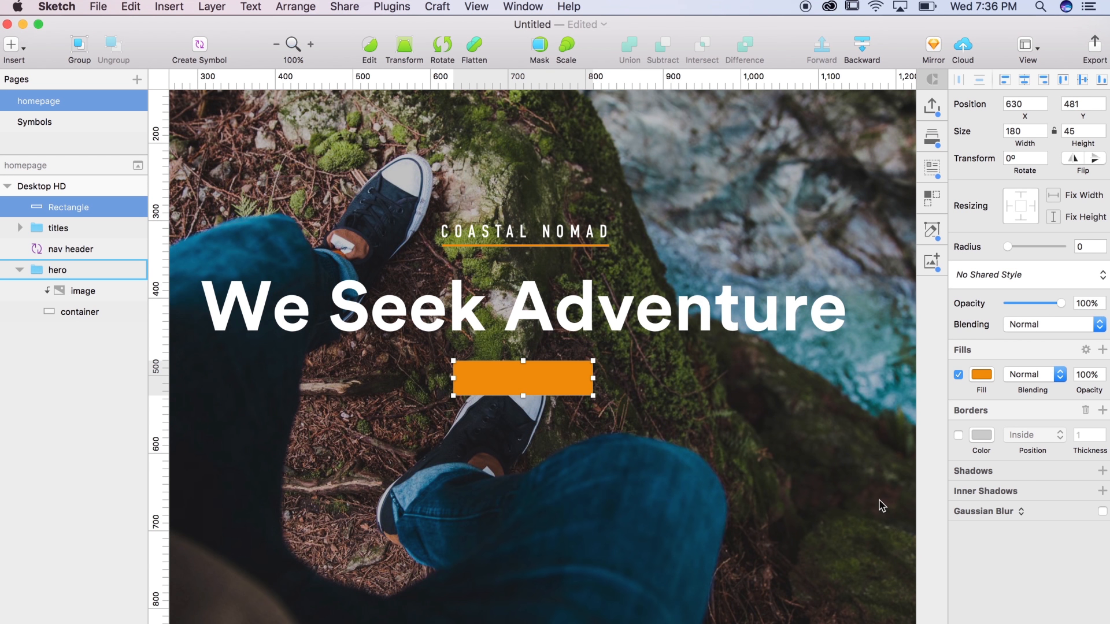
Copy the Coastal Nomad intro text and place the copy over the orange rectangle at about X 620, Y 493.
{"action": "left_click", "coordinate": [598, 386]}
{"action": "left_click", "coordinate": [576, 382]}
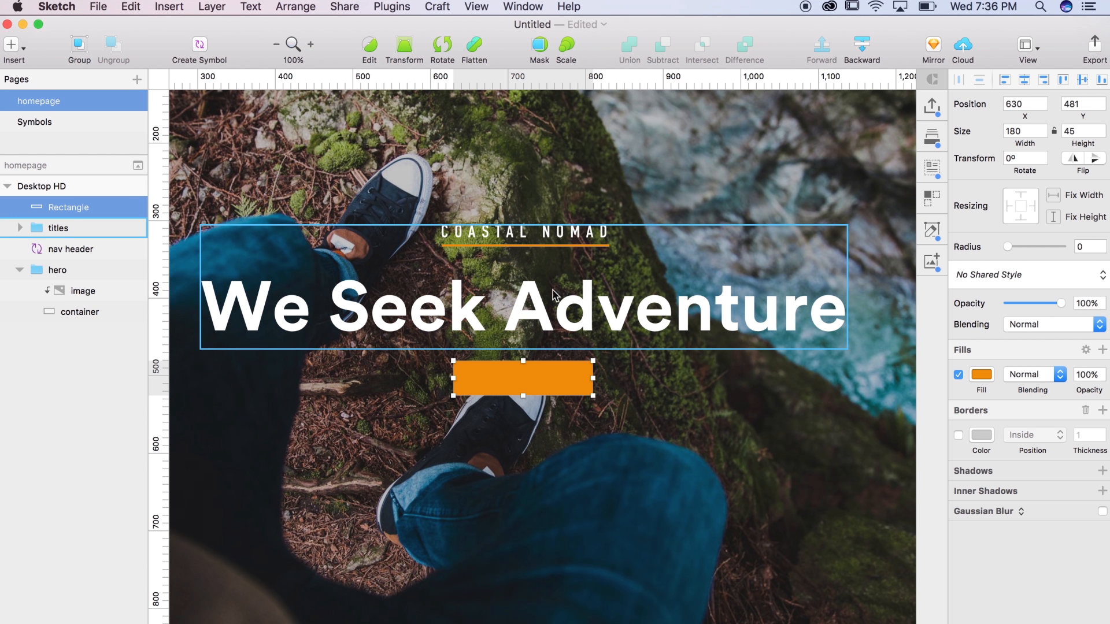
{"action": "double_click", "coordinate": [544, 234]}
{"action": "double_click", "coordinate": [548, 234]}
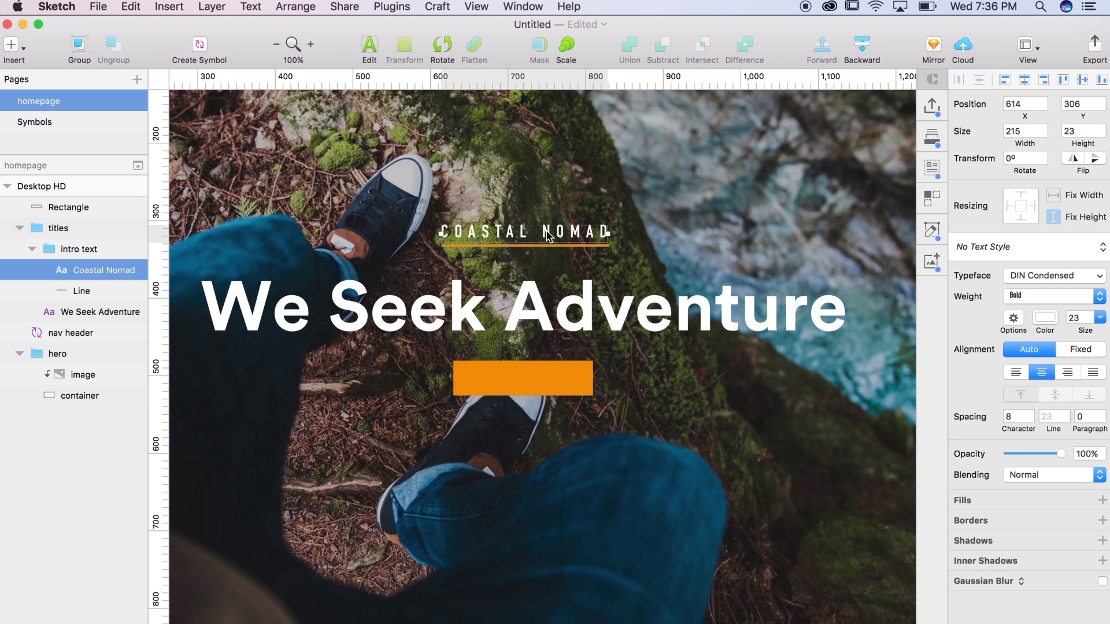
{"action": "double_click", "coordinate": [547, 232]}
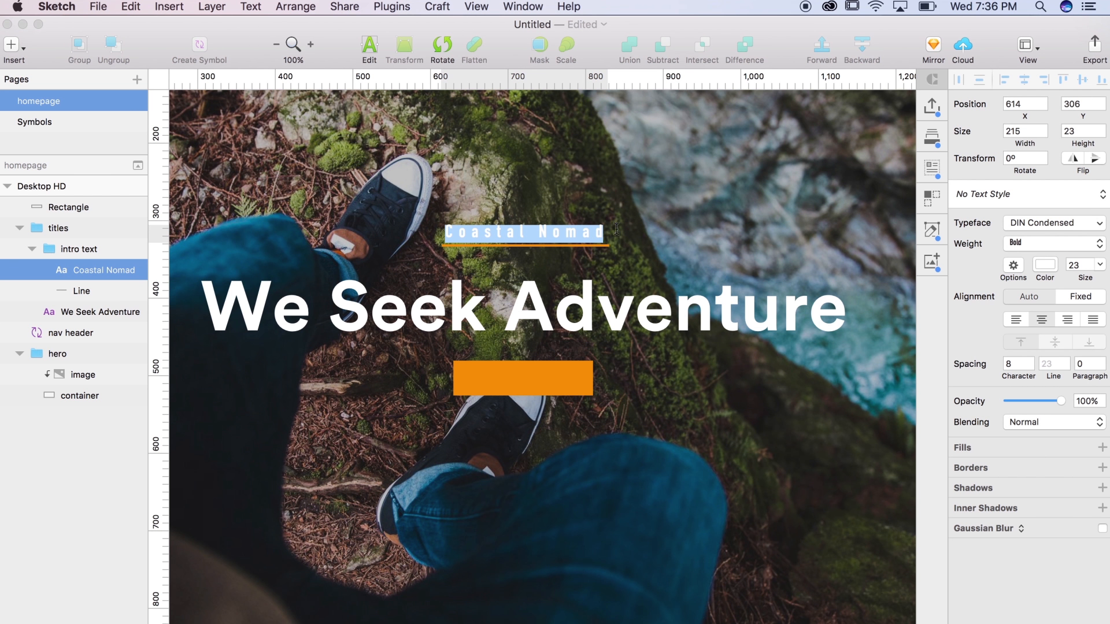
{"action": "key", "text": "Escape"}
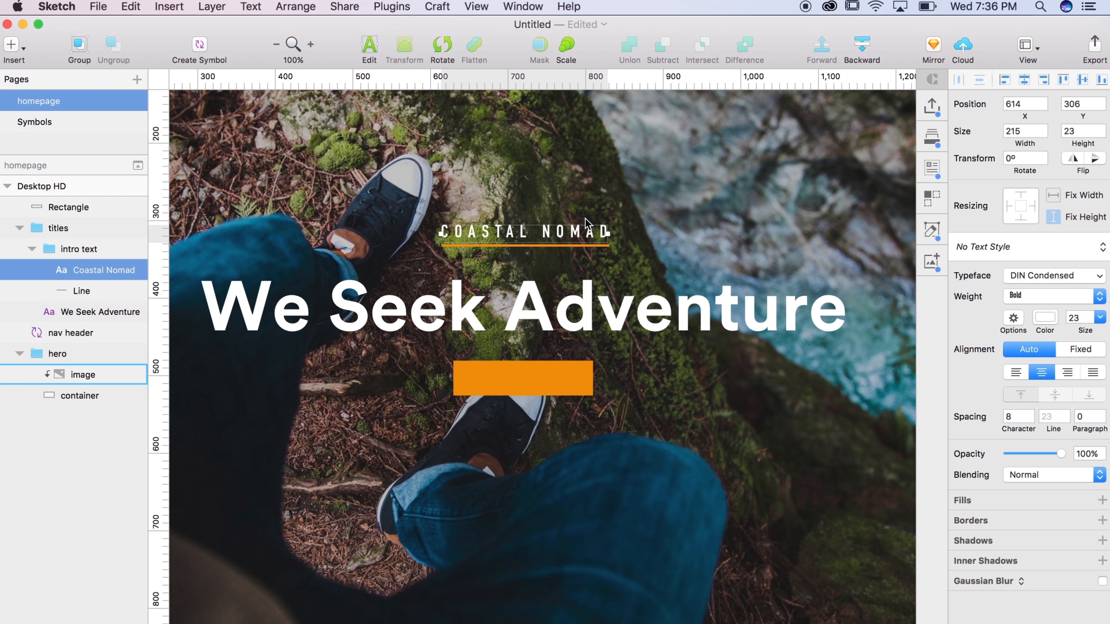
{"action": "left_click", "coordinate": [531, 379]}
{"action": "key", "text": "super+2"}
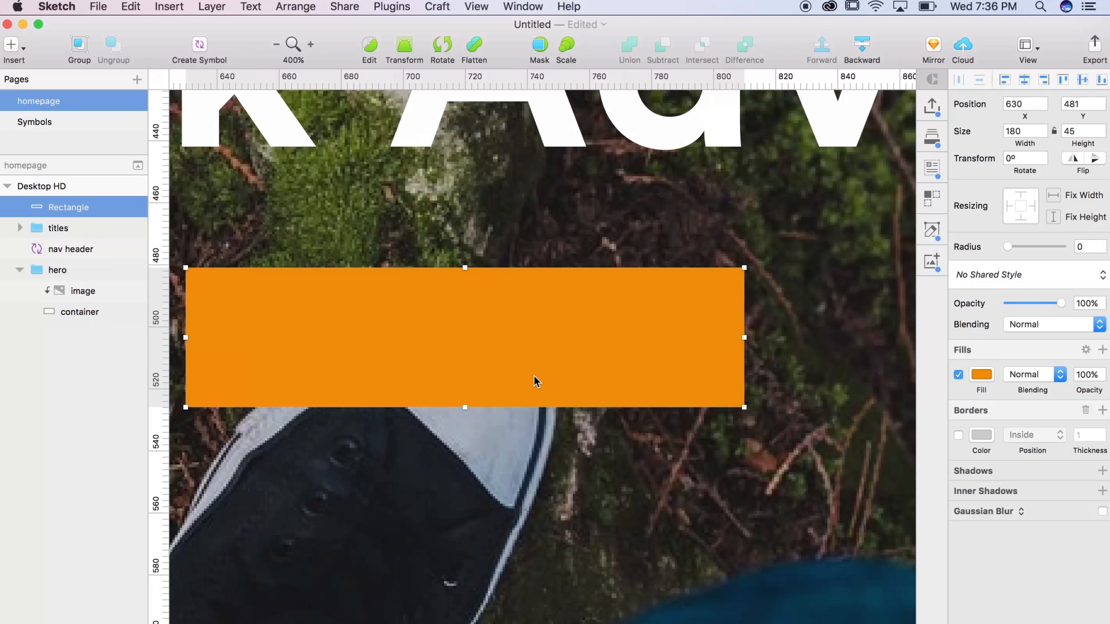
{"action": "key", "text": "super+v"}
{"action": "left_click_drag", "start_coordinate": [648, 350], "coordinate": [616, 316]}
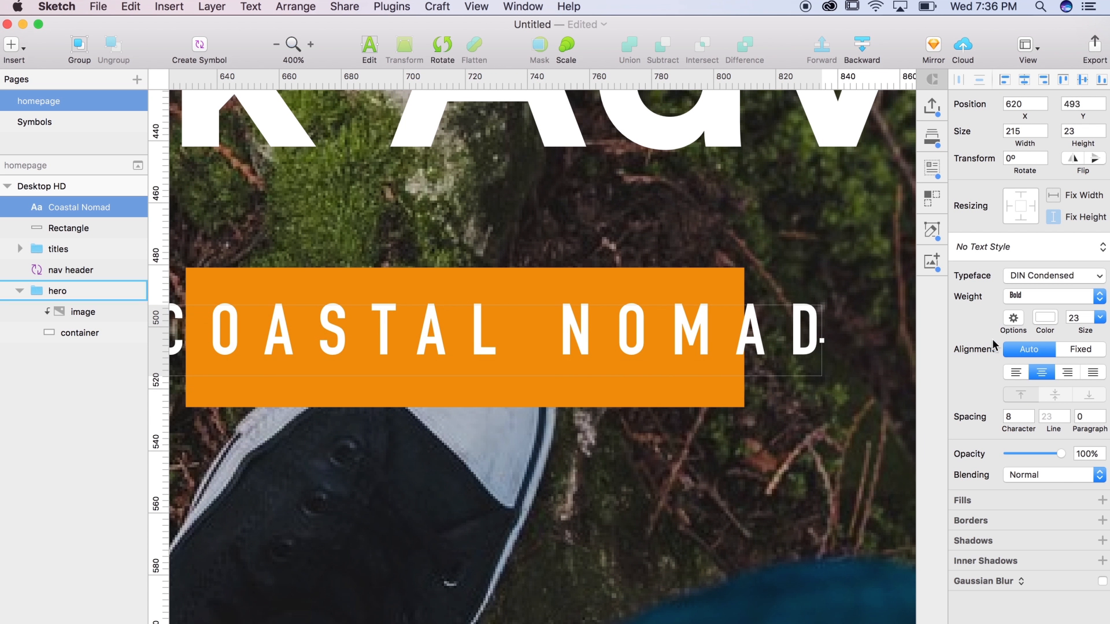
Set the font size of the copied Coastal Nomad text to 15.
{"action": "left_click", "coordinate": [1083, 322]}
{"action": "type", "text": "15"}
{"action": "key", "text": "Return"}
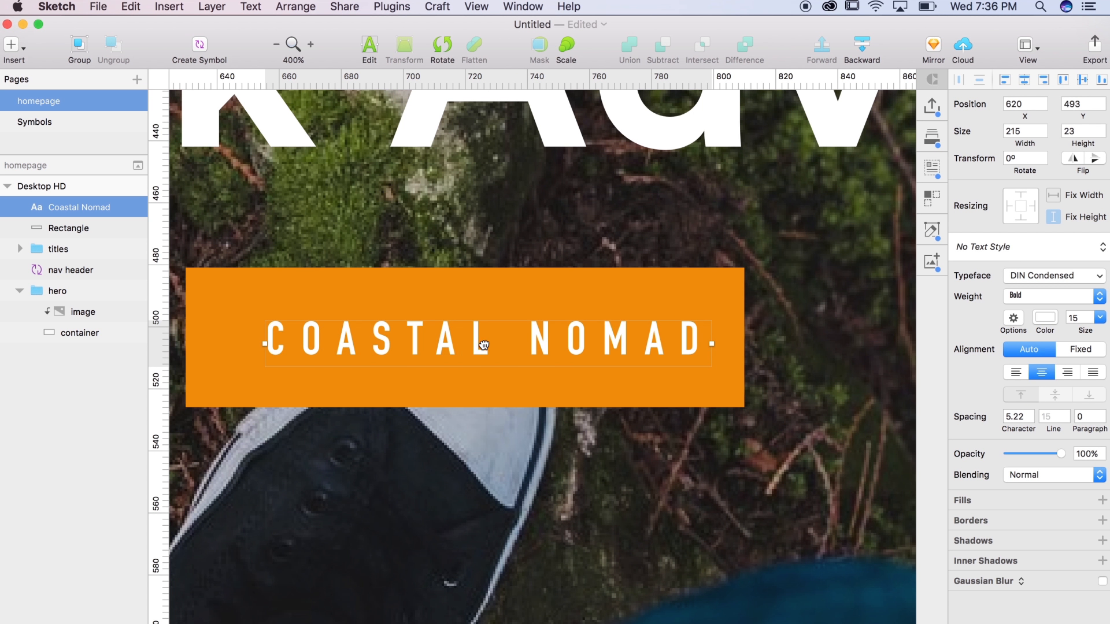
Centre the copied Coastal Nomad text horizontally and vertically on the orange rectangle.
{"action": "left_click", "coordinate": [591, 307], "text": "shift"}
{"action": "left_click", "coordinate": [1024, 80]}
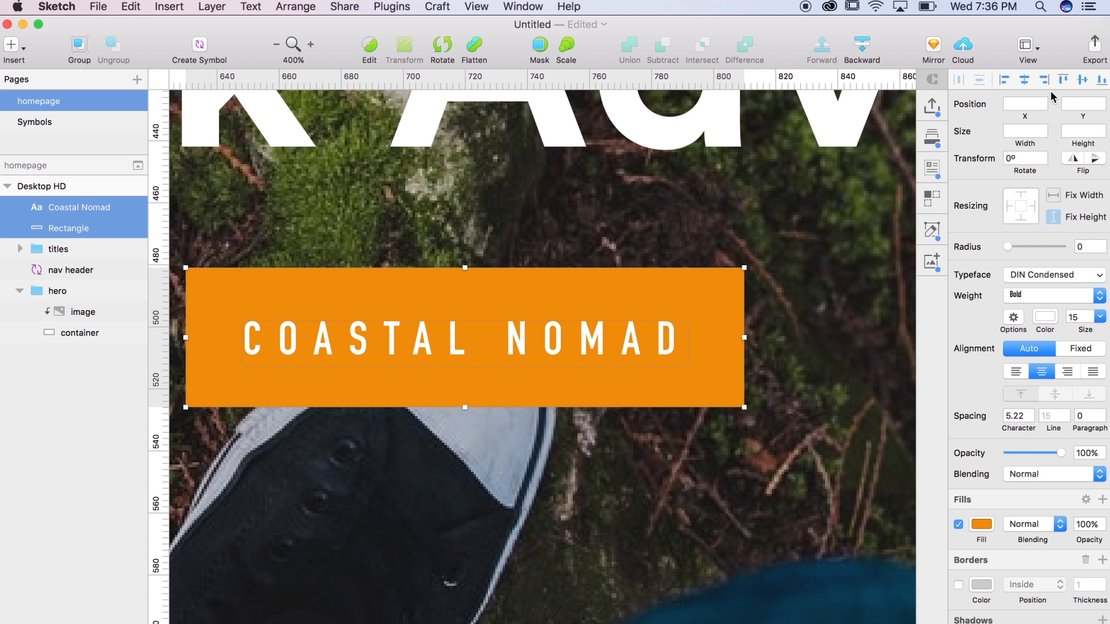
{"action": "left_click", "coordinate": [1083, 81]}
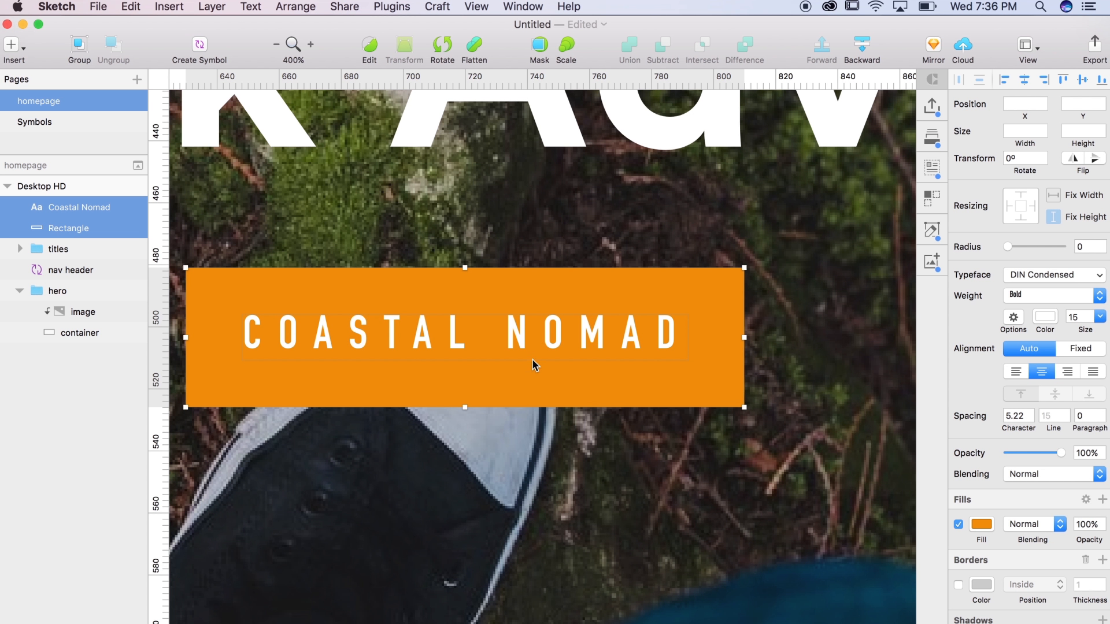
Set the font size of the Coastal Nomad text on the orange rectangle to 14.
{"action": "left_click", "coordinate": [756, 340]}
{"action": "left_click", "coordinate": [586, 339]}
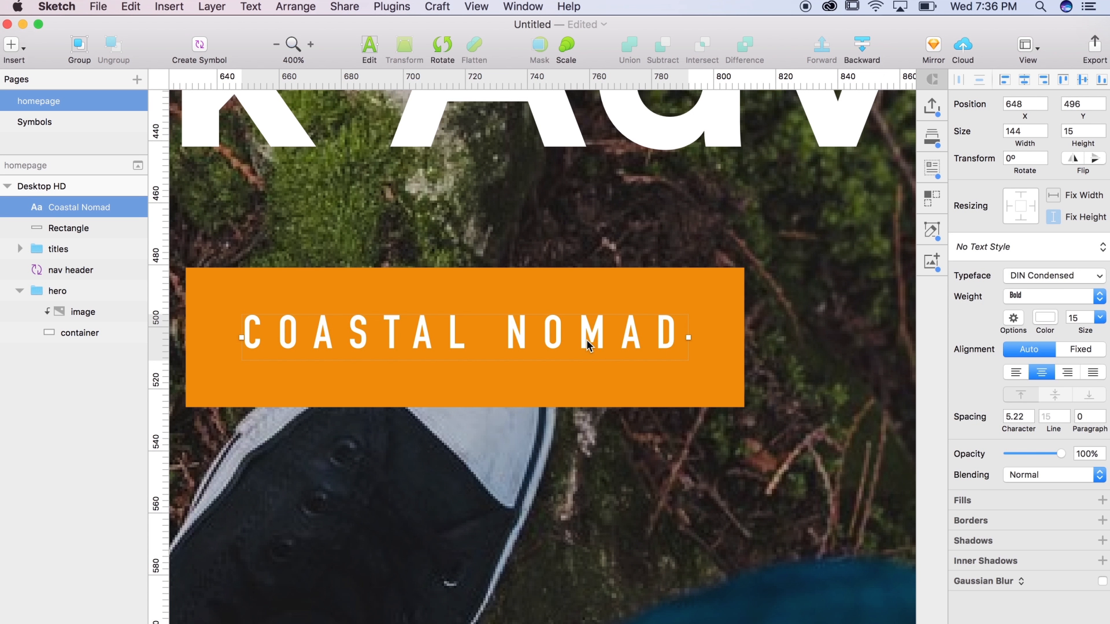
{"action": "type", "text": "14"}
{"action": "key", "text": "Return"}
{"action": "left_click", "coordinate": [808, 287]}
{"action": "left_click", "coordinate": [643, 310]}
Group the Coastal Nomad text with the orange rectangle and name the group btn_main.
{"action": "left_click", "coordinate": [626, 341]}
{"action": "left_click", "coordinate": [686, 290], "text": "shift"}
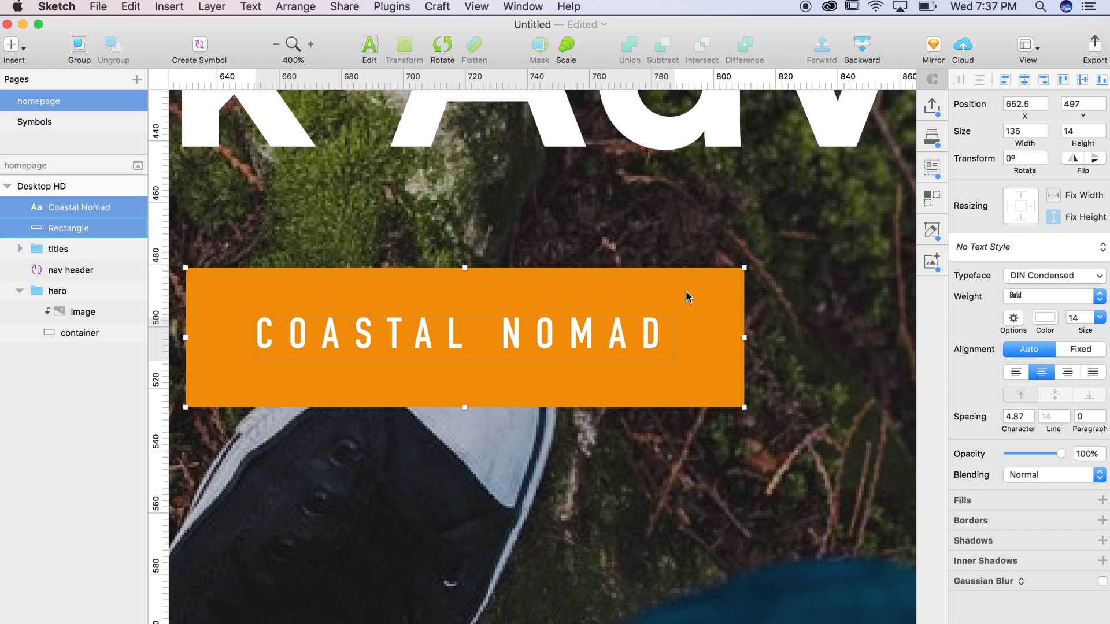
{"action": "right_click", "coordinate": [470, 311]}
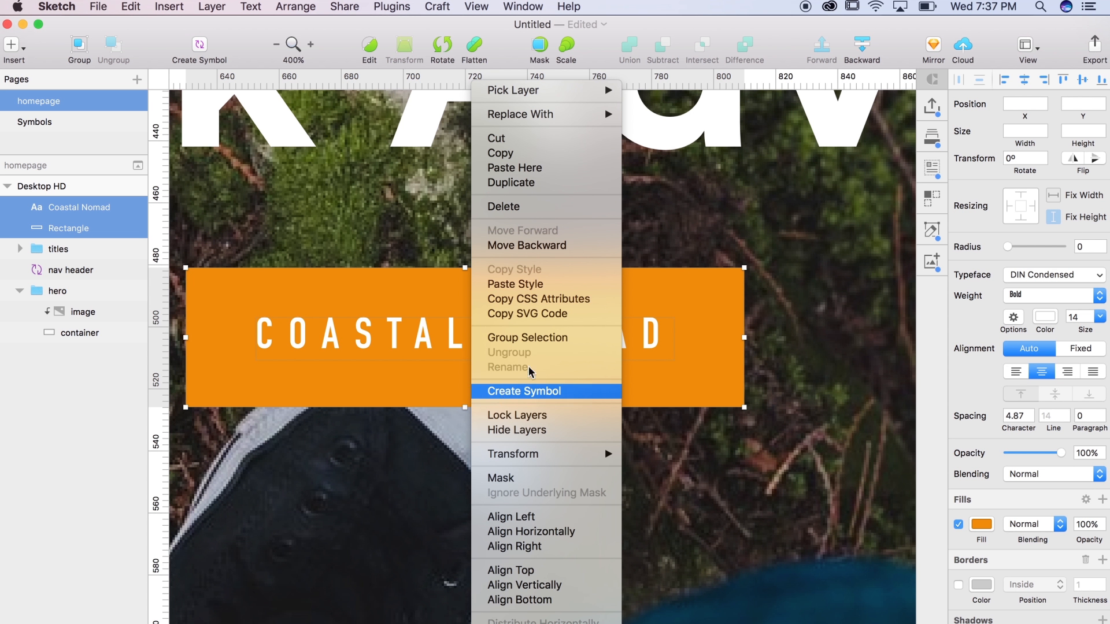
{"action": "left_click", "coordinate": [523, 337]}
{"action": "double_click", "coordinate": [69, 207]}
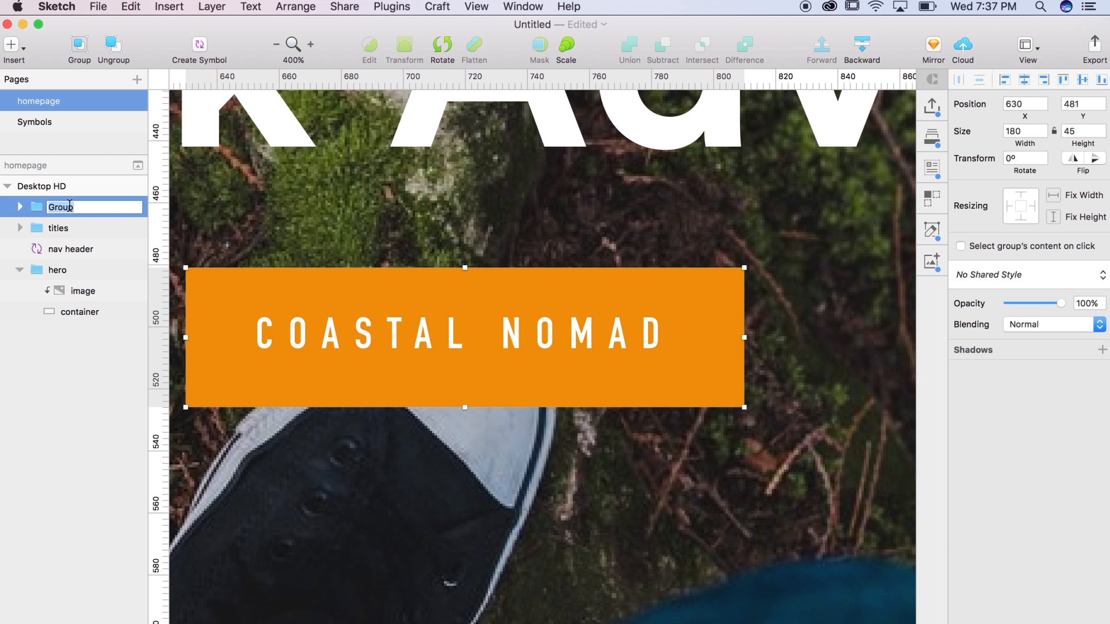
{"action": "type", "text": "btn_main"}
{"action": "key", "text": "Return"}
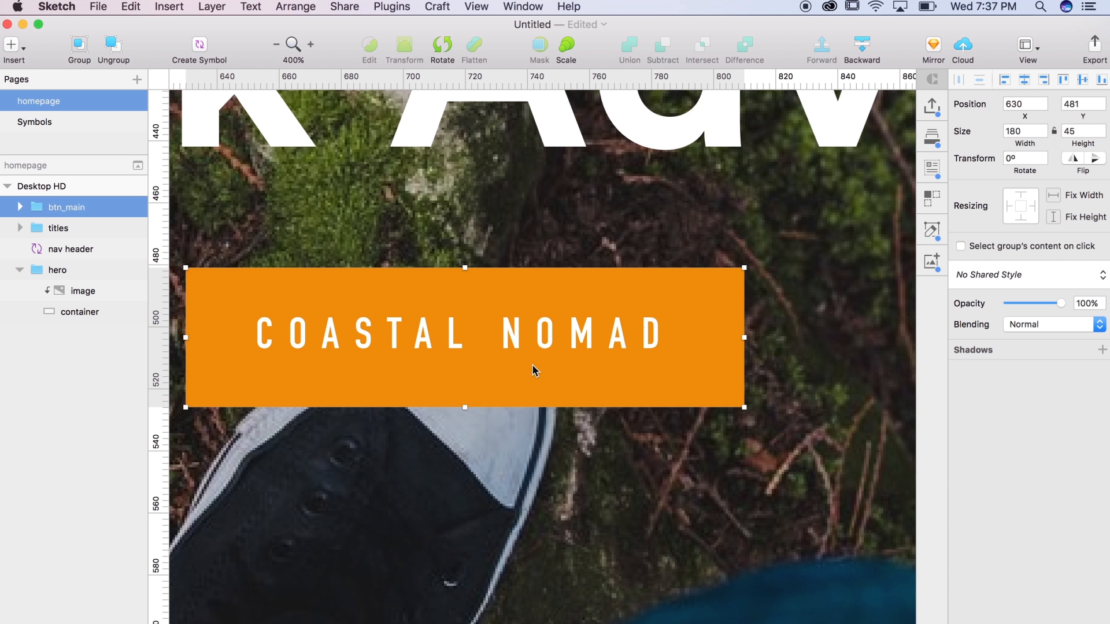
Convert the btn_main group into a symbol named btn_main, sent to the Symbols page.
{"action": "key", "text": "super+minus"}
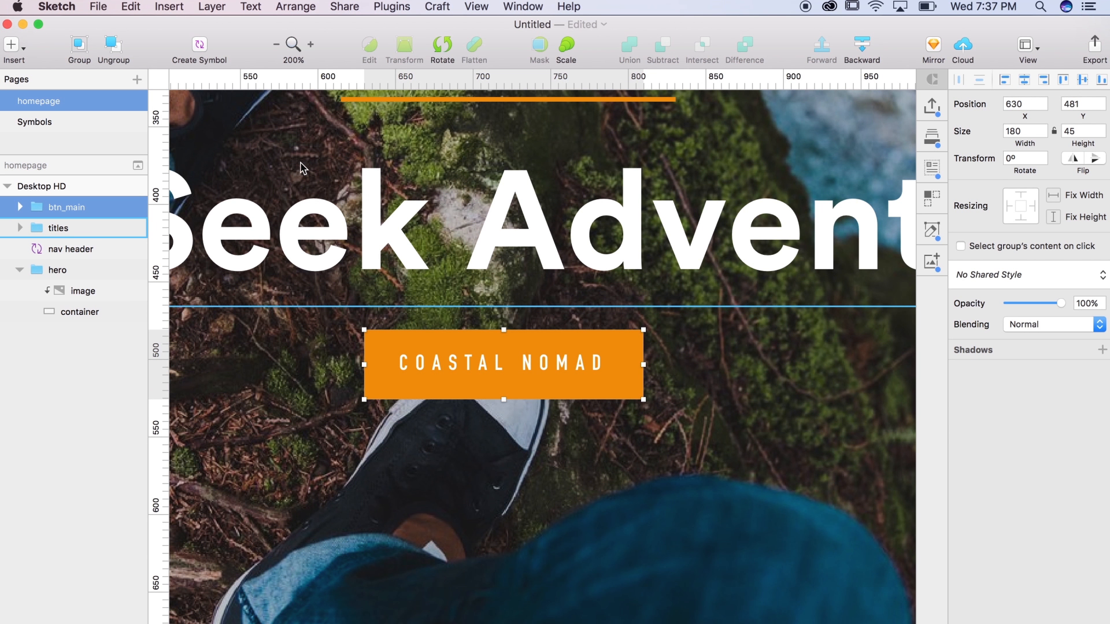
{"action": "left_click", "coordinate": [200, 44]}
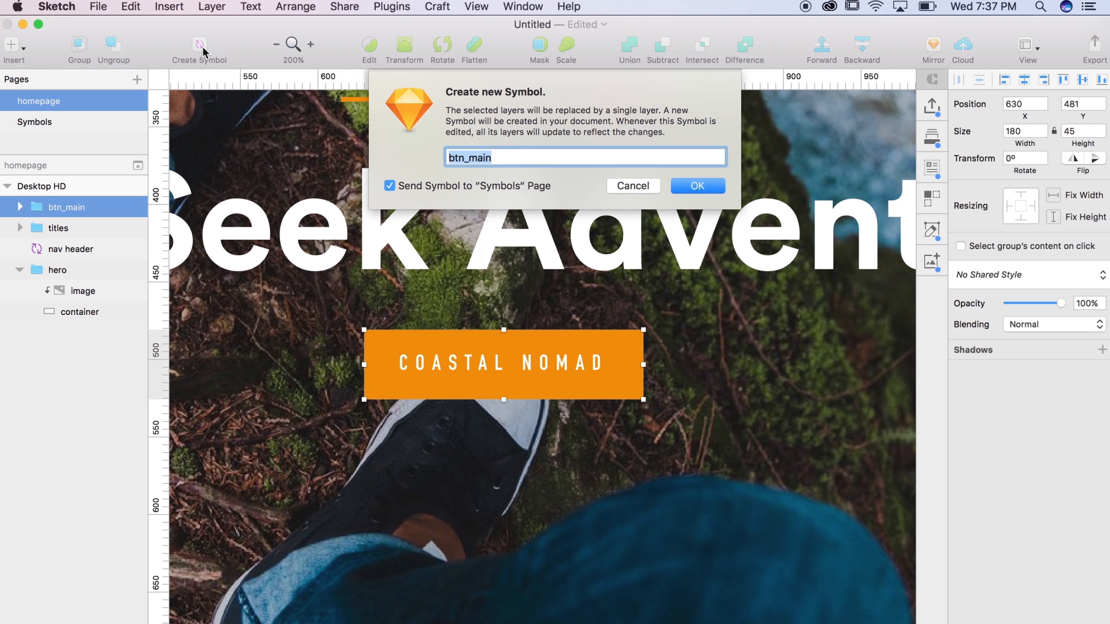
{"action": "left_click", "coordinate": [693, 185]}
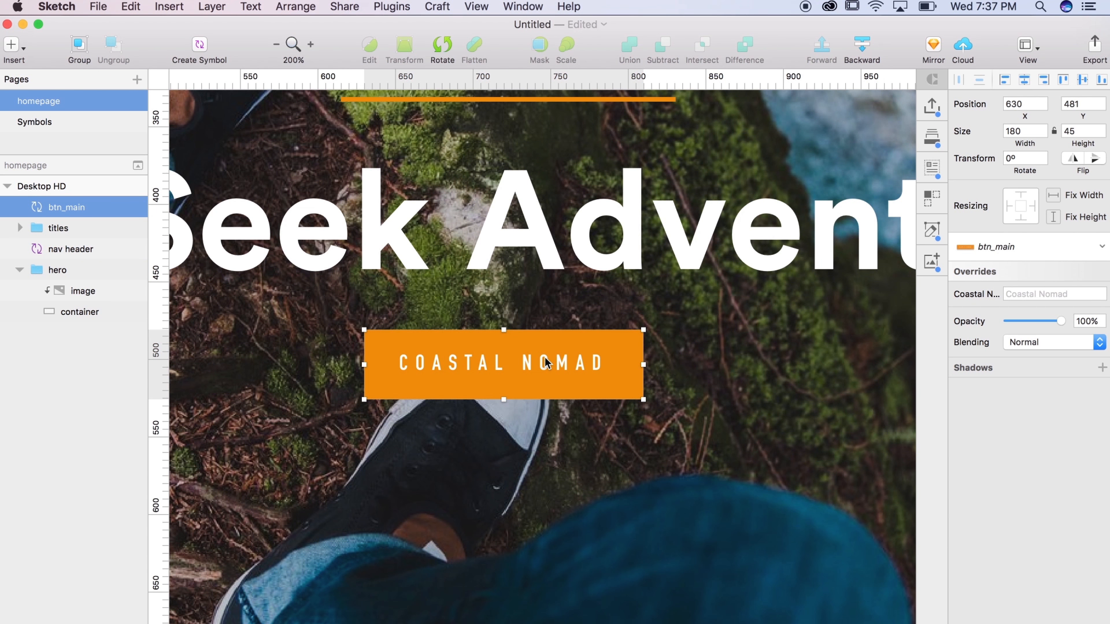
Duplicate the btn_main button below the original at Y 565 and override the copy's label with ABOUT US.
{"action": "key", "text": "super+0"}
{"action": "left_click_drag", "start_coordinate": [567, 376], "coordinate": [568, 448]}
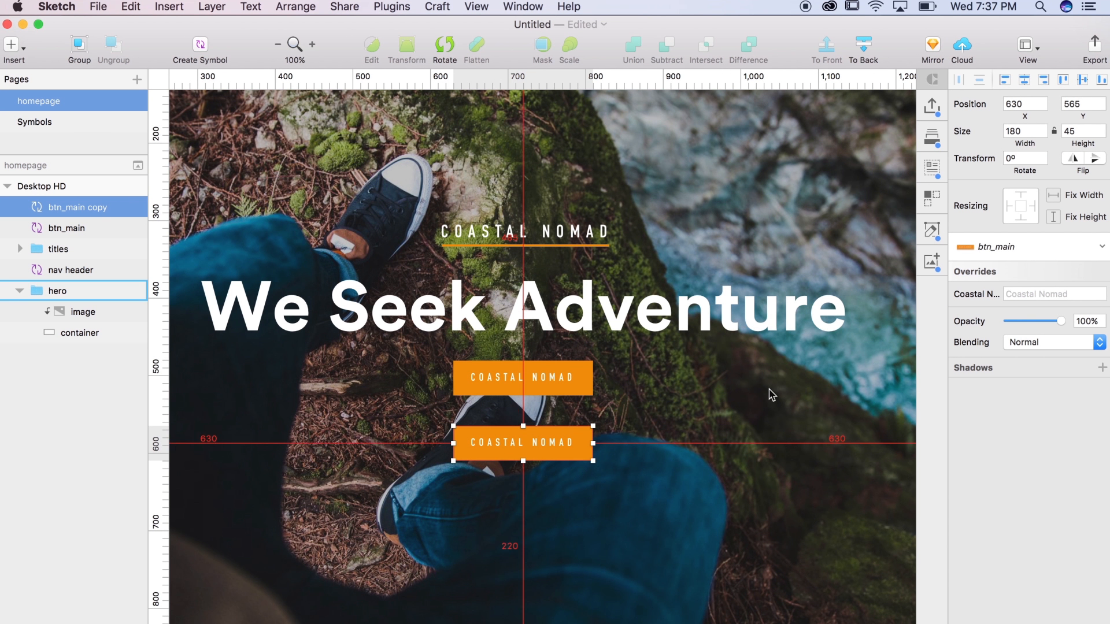
{"action": "left_click", "coordinate": [1015, 295]}
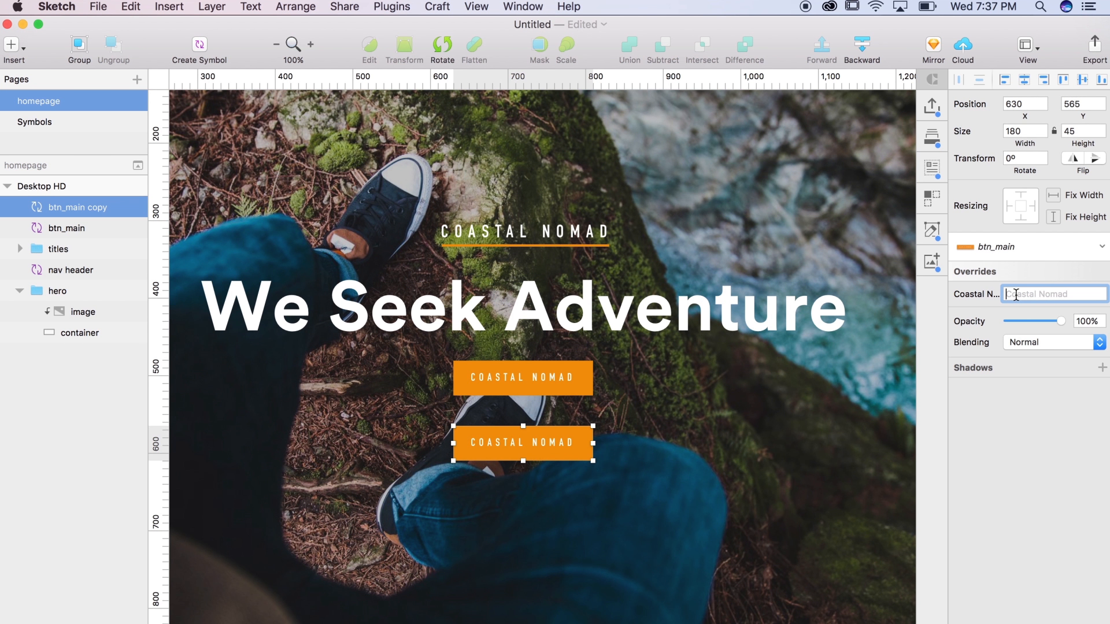
{"action": "type", "text": "ABOUT US"}
{"action": "key", "text": "Return"}
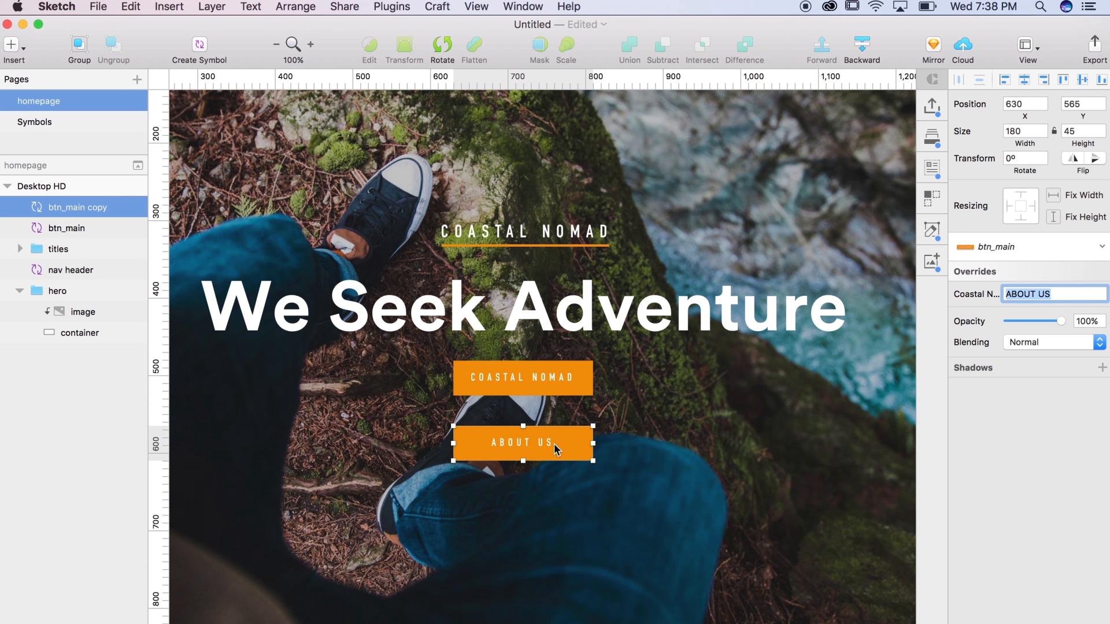
Delete the original Coastal Nomad button and move the ABOUT US button beneath the headline to Y 482.
{"action": "left_click", "coordinate": [547, 385]}
{"action": "key", "text": "BackSpace"}
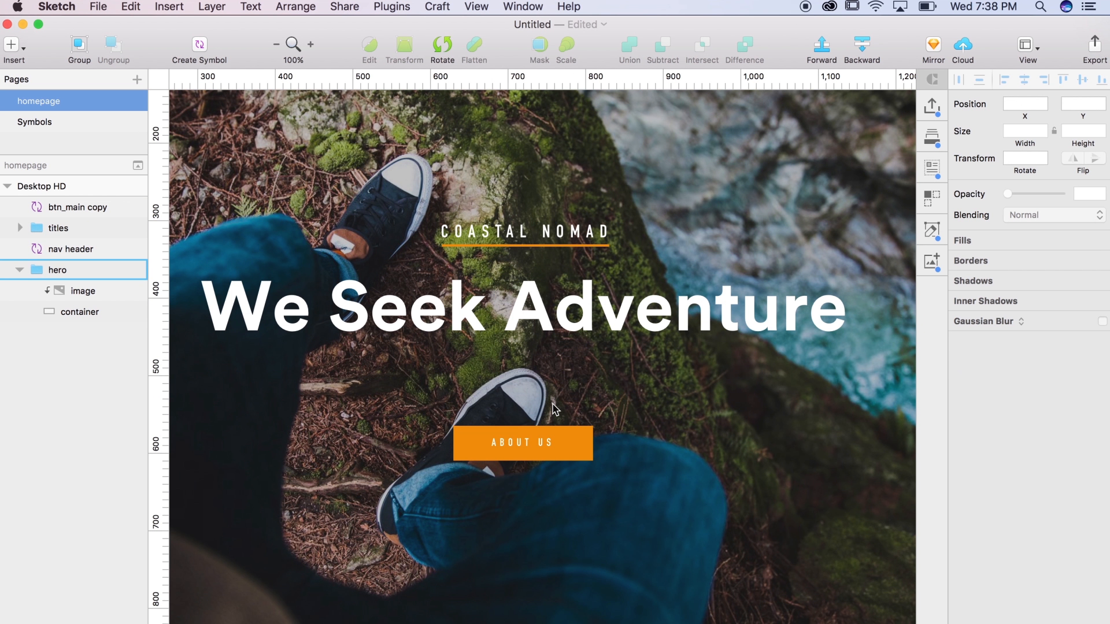
{"action": "left_click", "coordinate": [566, 449]}
{"action": "left_click_drag", "start_coordinate": [570, 450], "coordinate": [569, 363]}
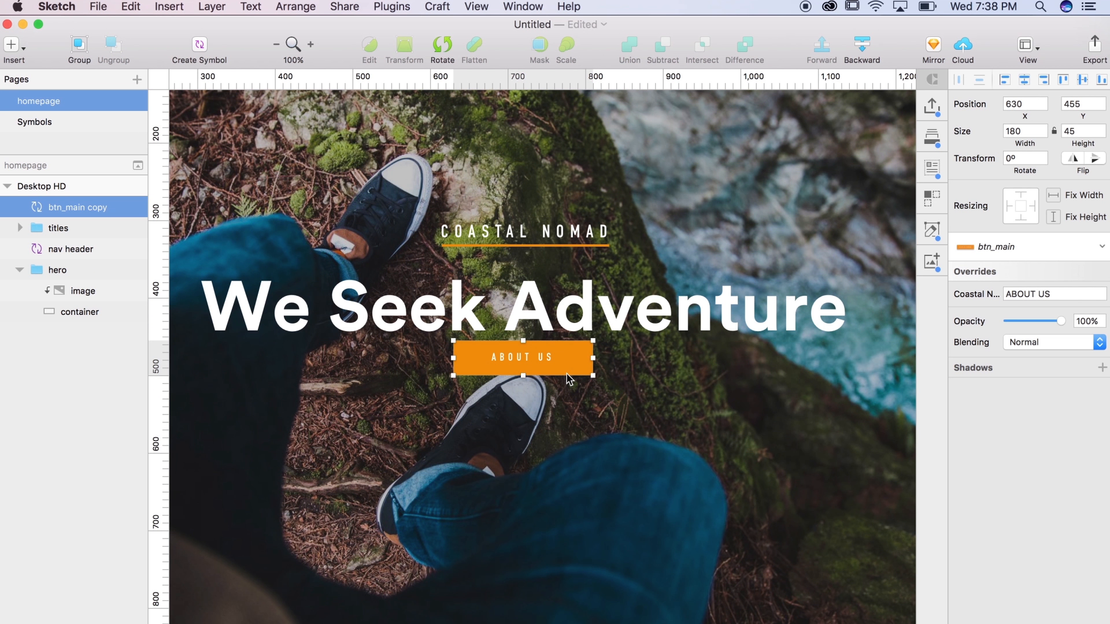
{"action": "key", "text": "super+2"}
{"action": "left_click_drag", "start_coordinate": [549, 273], "coordinate": [547, 234]}
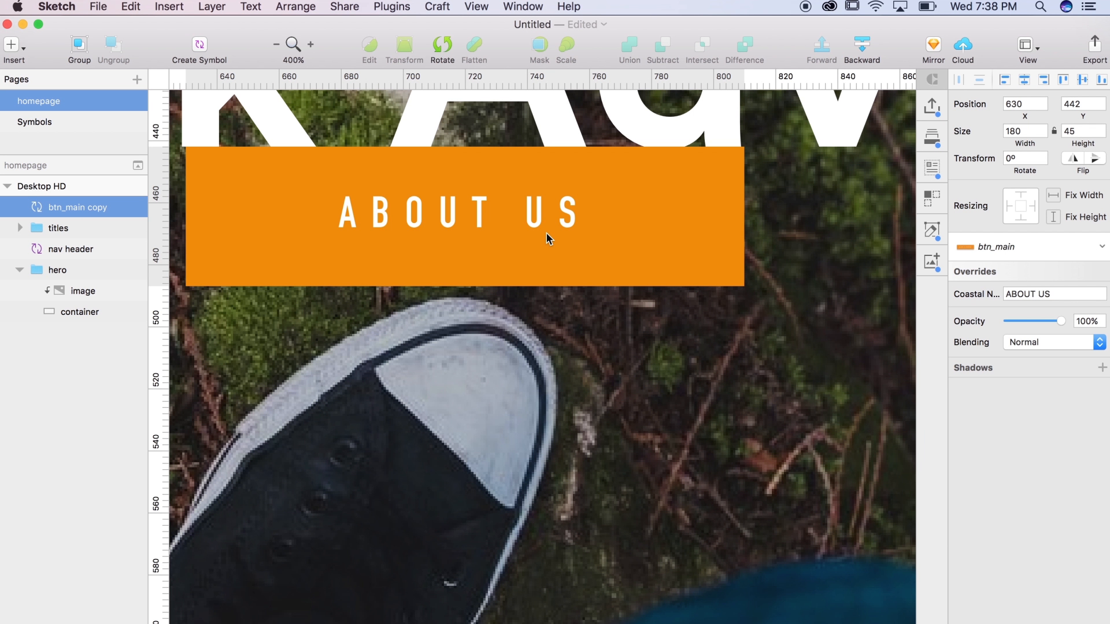
{"action": "key", "text": "shift+Down"}
{"action": "key", "text": "shift+Down"}
{"action": "key", "text": "shift+Down"}
{"action": "key", "text": "shift+Down"}
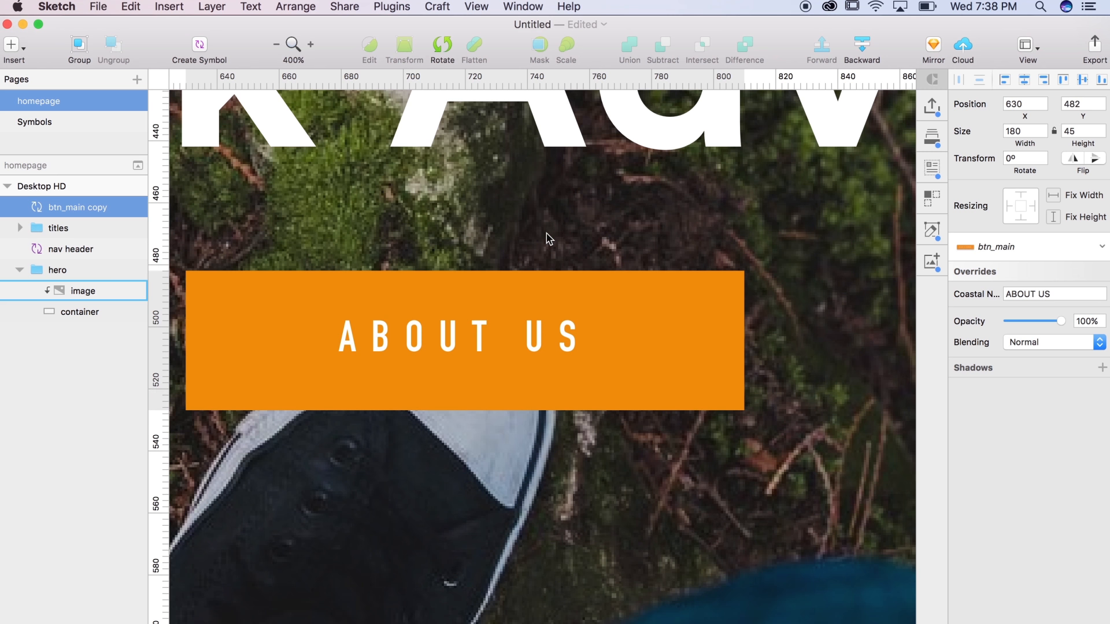
Move the intro text group inside titles so it sits 40 px above the headline, at Y 309.
{"action": "key", "text": "super+minus"}
{"action": "scroll", "coordinate": [563, 234], "scroll_direction": "up", "scroll_amount": 5}
{"action": "left_click", "coordinate": [607, 203]}
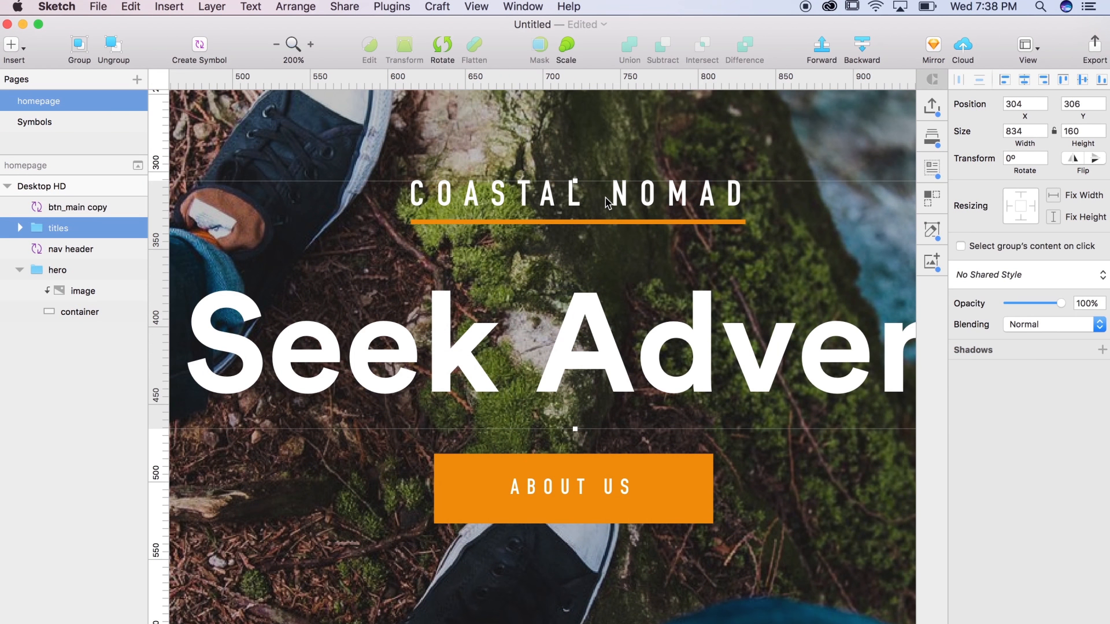
{"action": "double_click", "coordinate": [607, 202]}
{"action": "left_click_drag", "start_coordinate": [612, 202], "coordinate": [616, 265]}
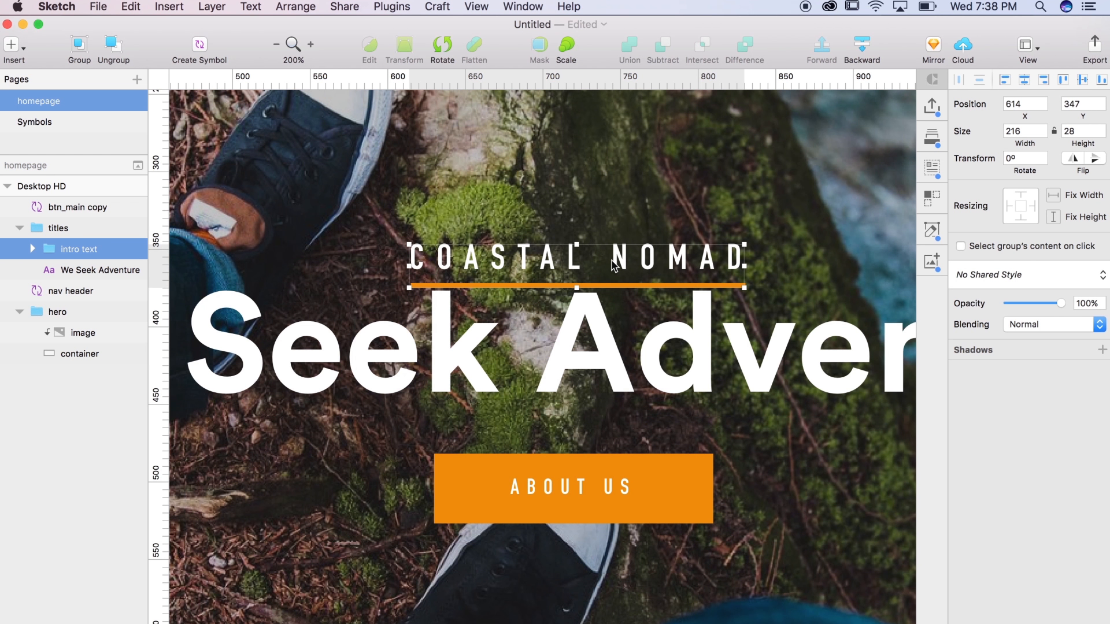
{"action": "key", "text": "Down"}
{"action": "key", "text": "Down"}
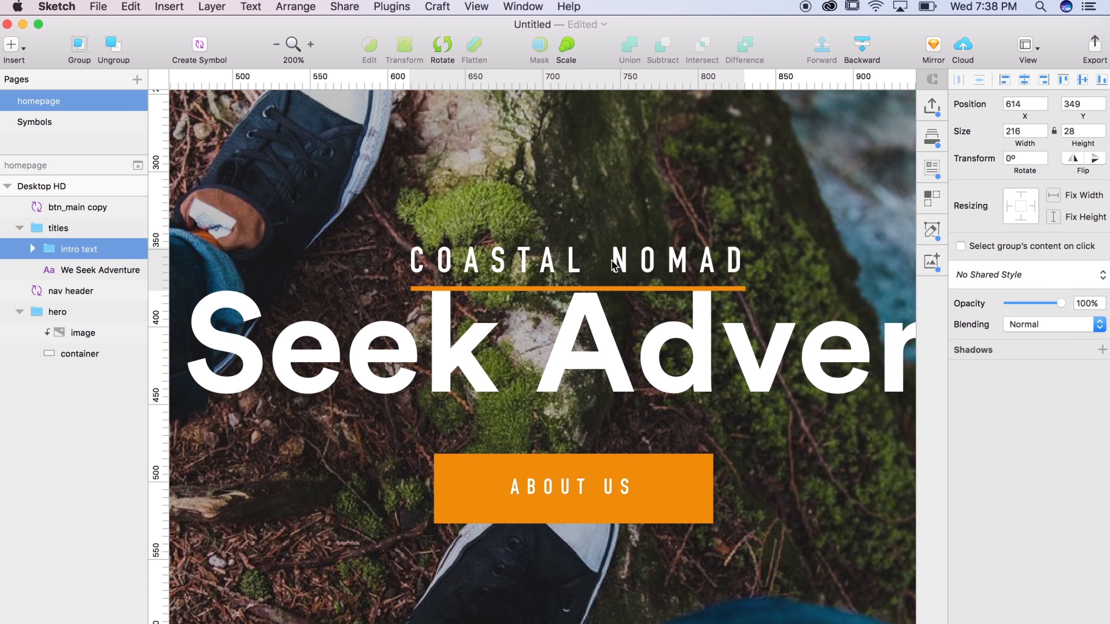
{"action": "key", "text": "shift+Up"}
{"action": "key", "text": "shift+Up"}
{"action": "key", "text": "shift+Up"}
{"action": "key", "text": "shift+Up"}
{"action": "key", "text": "super+minus"}
{"action": "key", "text": "super+minus"}
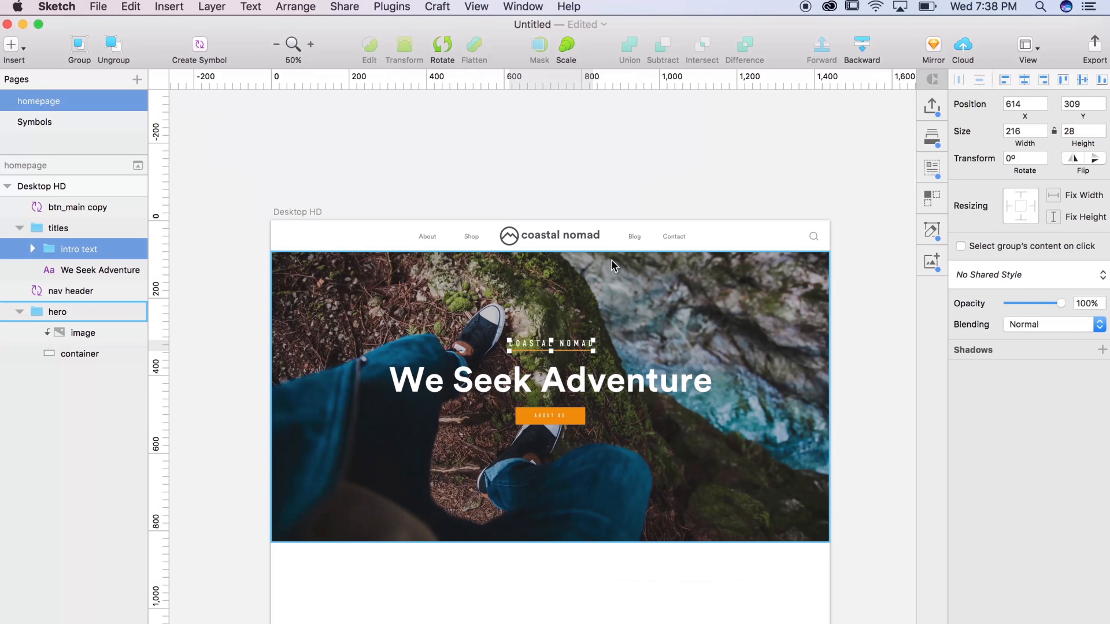
{"action": "left_click", "coordinate": [851, 378]}
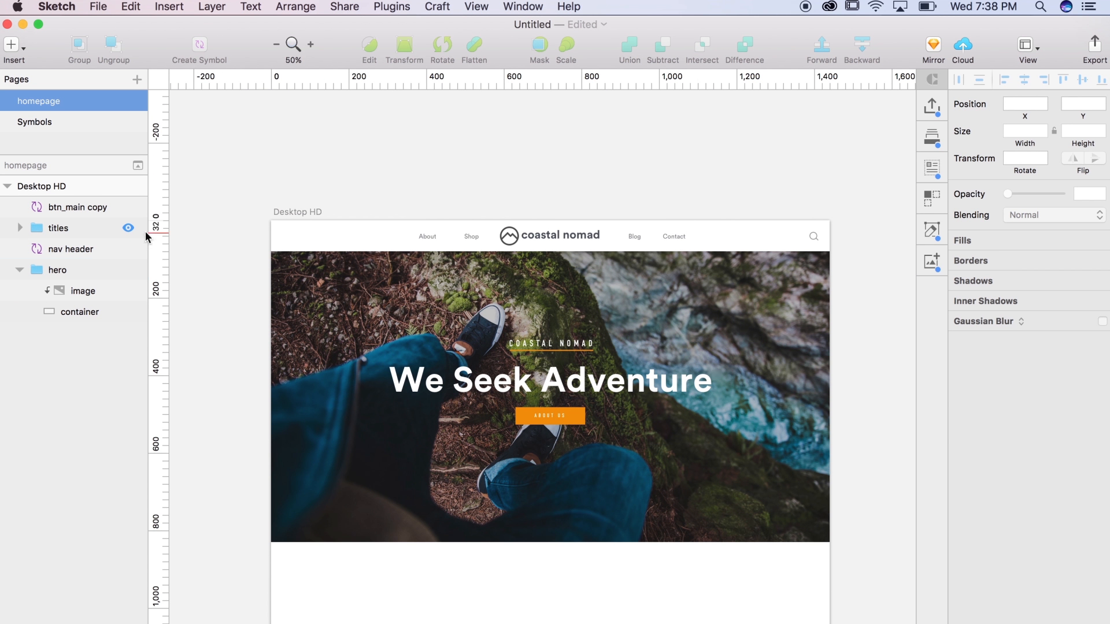
Move the ABOUT US button layer into the titles group.
{"action": "left_click", "coordinate": [84, 211]}
{"action": "left_click_drag", "start_coordinate": [82, 206], "coordinate": [68, 225]}
{"action": "left_click", "coordinate": [55, 209]}
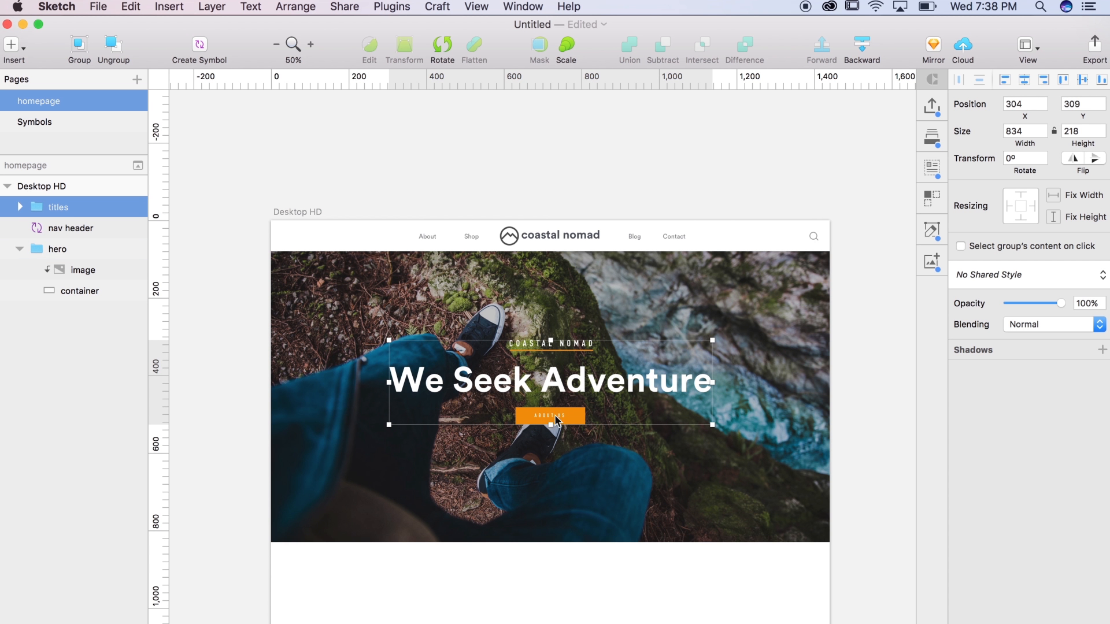
Move the titles group to check that the button follows, and undo the move.
{"action": "left_click", "coordinate": [559, 200]}
{"action": "left_click_drag", "start_coordinate": [565, 363], "coordinate": [602, 373]}
{"action": "key", "text": "super+z"}
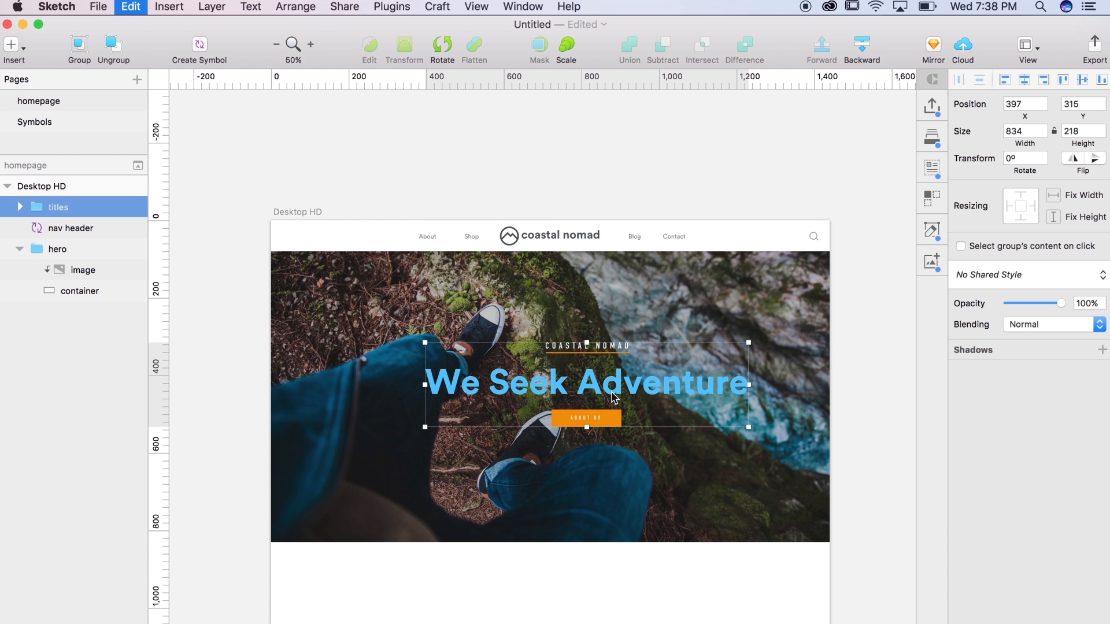
{"action": "left_click", "coordinate": [626, 125]}
{"action": "left_click_drag", "start_coordinate": [643, 166], "coordinate": [623, 124]}
{"action": "left_click", "coordinate": [571, 340]}
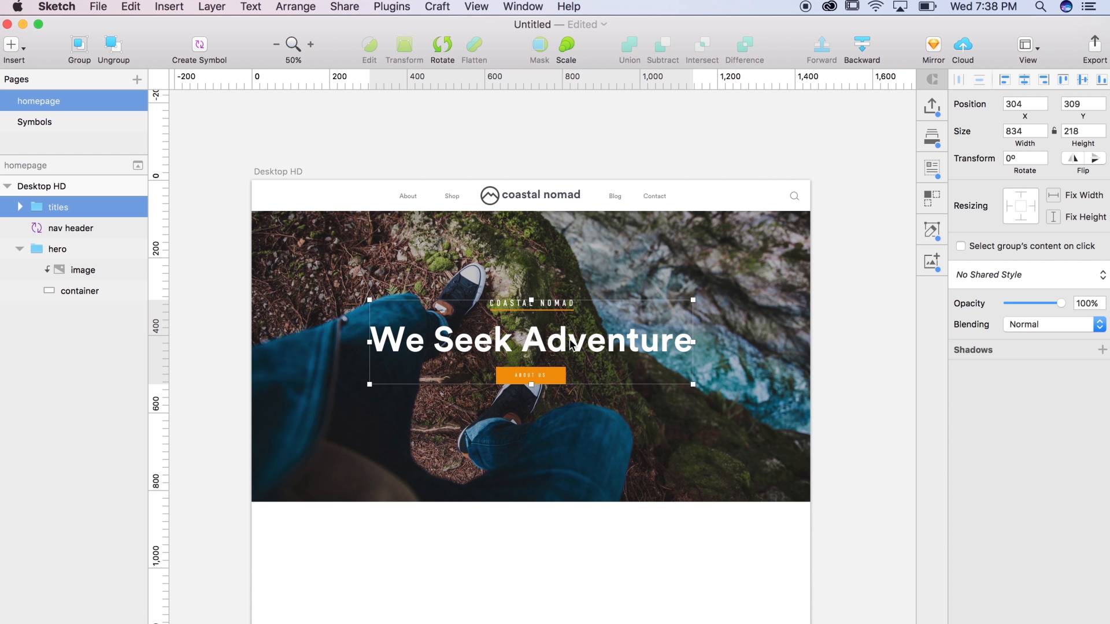
{"action": "left_click", "coordinate": [647, 171]}
{"action": "left_click", "coordinate": [627, 344]}
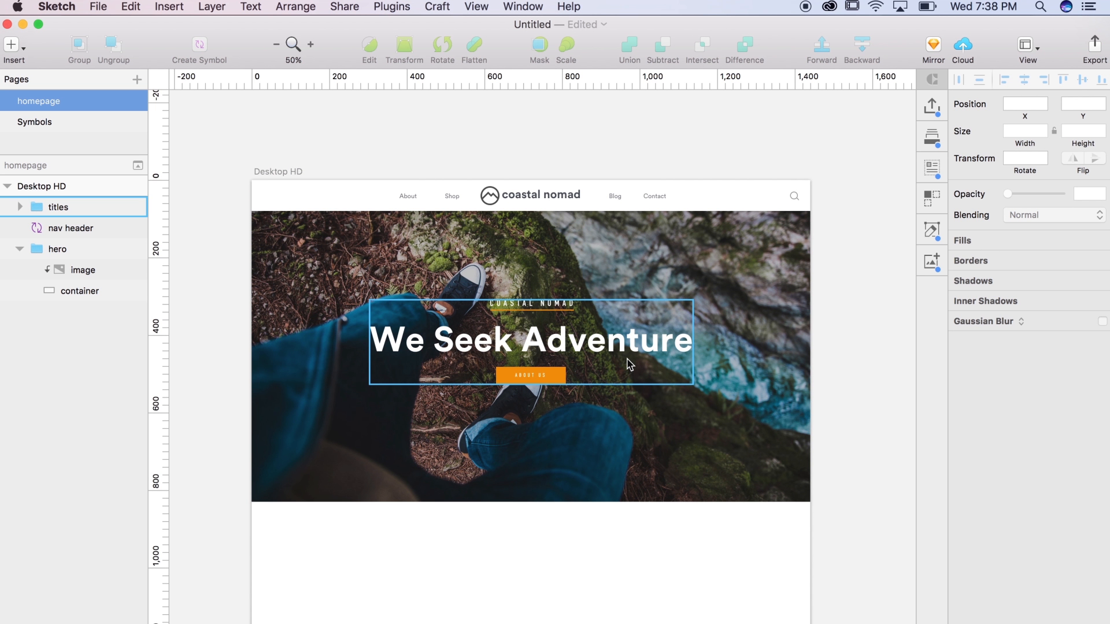
Draw a 12 by 12 circle near the hero's lower edge at about X 724, Y 772.
{"action": "key", "text": "super+plus"}
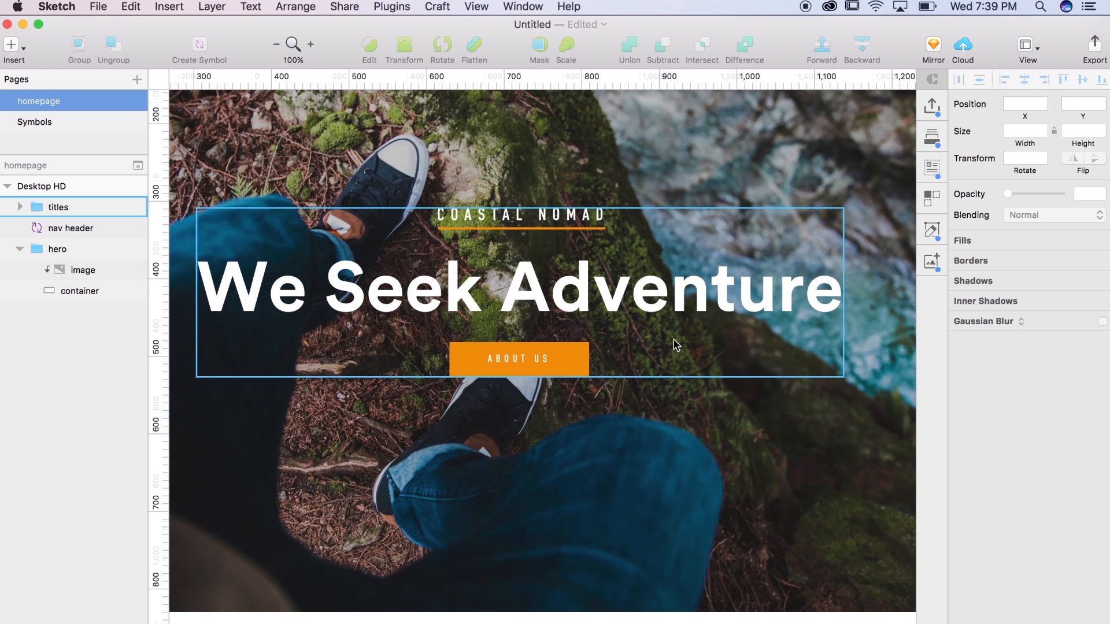
{"action": "left_click_drag", "start_coordinate": [608, 476], "coordinate": [600, 438]}
{"action": "left_click", "coordinate": [169, 7]}
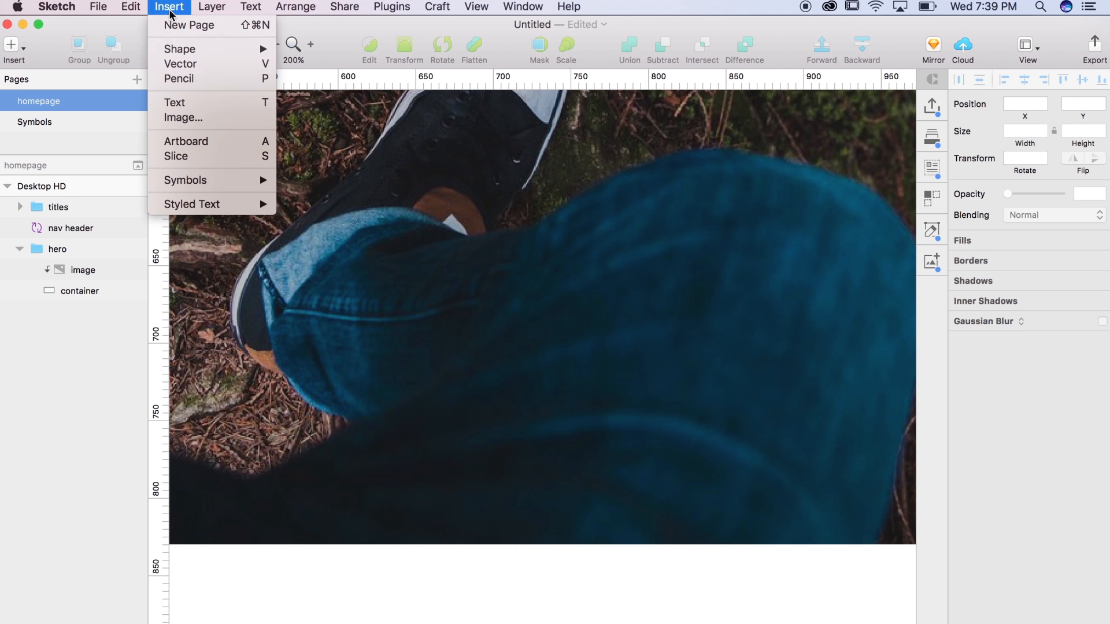
{"action": "mouse_move", "coordinate": [261, 51]}
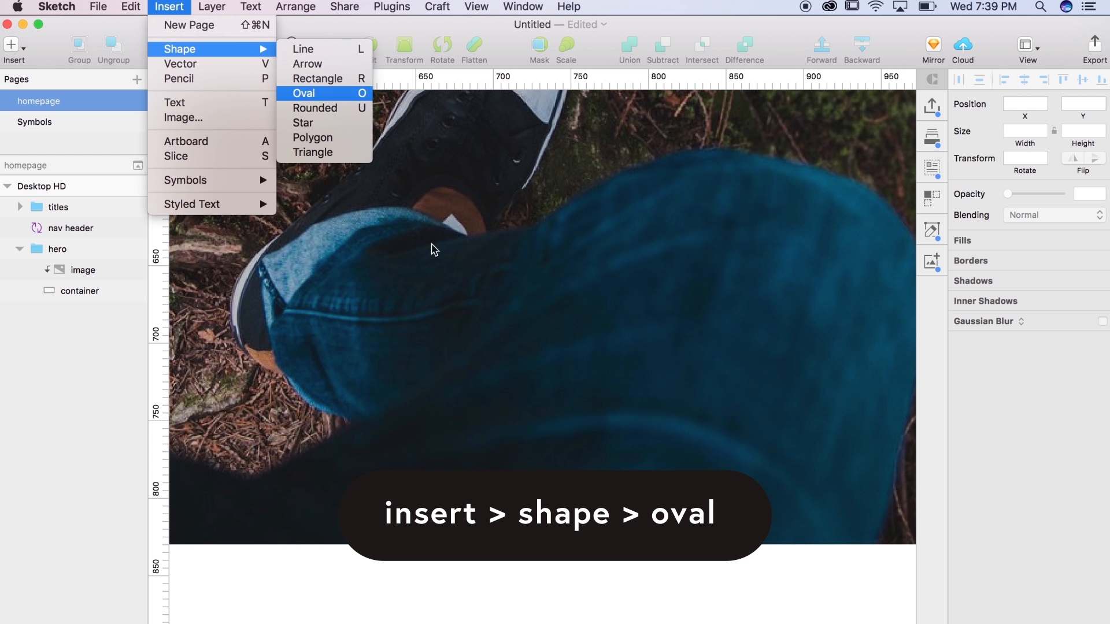
{"action": "left_click", "coordinate": [307, 93]}
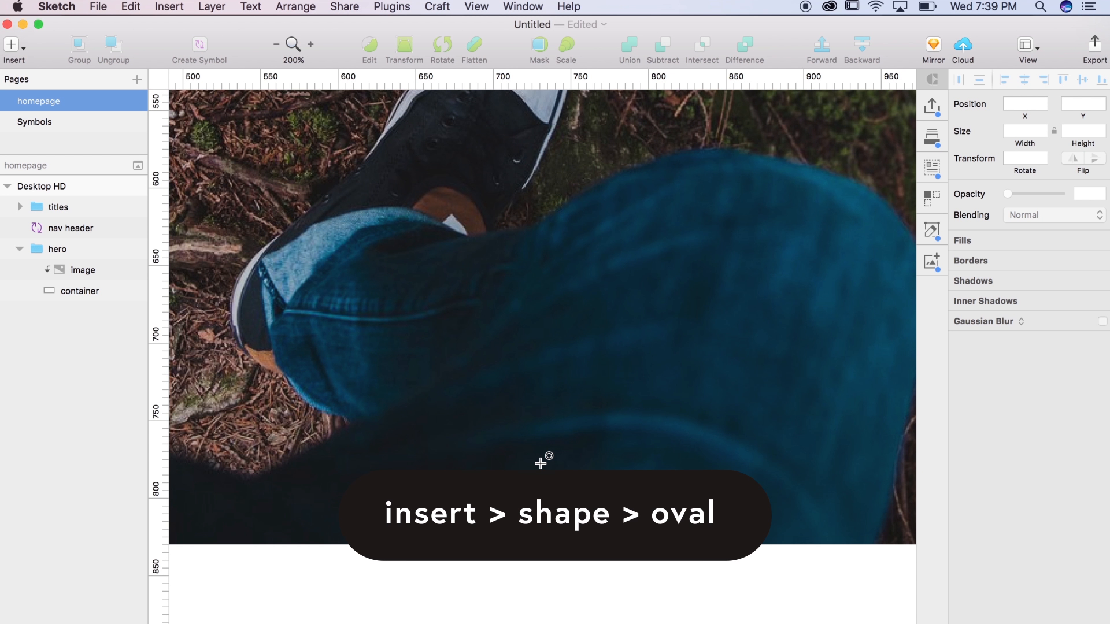
{"action": "left_click_drag", "start_coordinate": [541, 463], "coordinate": [550, 457]}
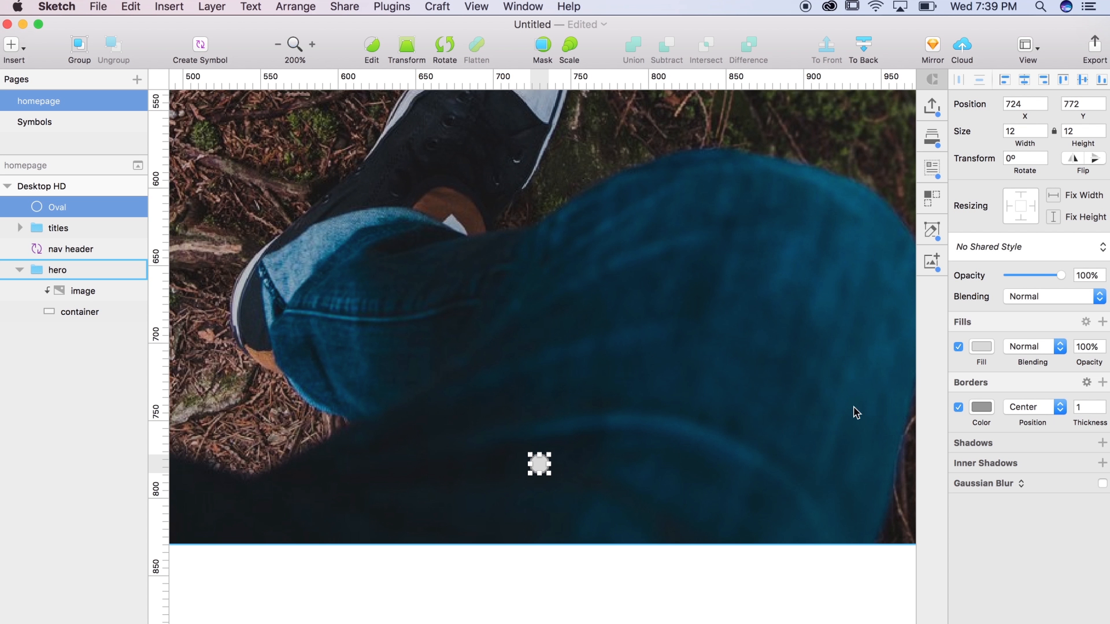
Remove the circle's border and set its fill colour to white (FFFFFF).
{"action": "left_click", "coordinate": [958, 408]}
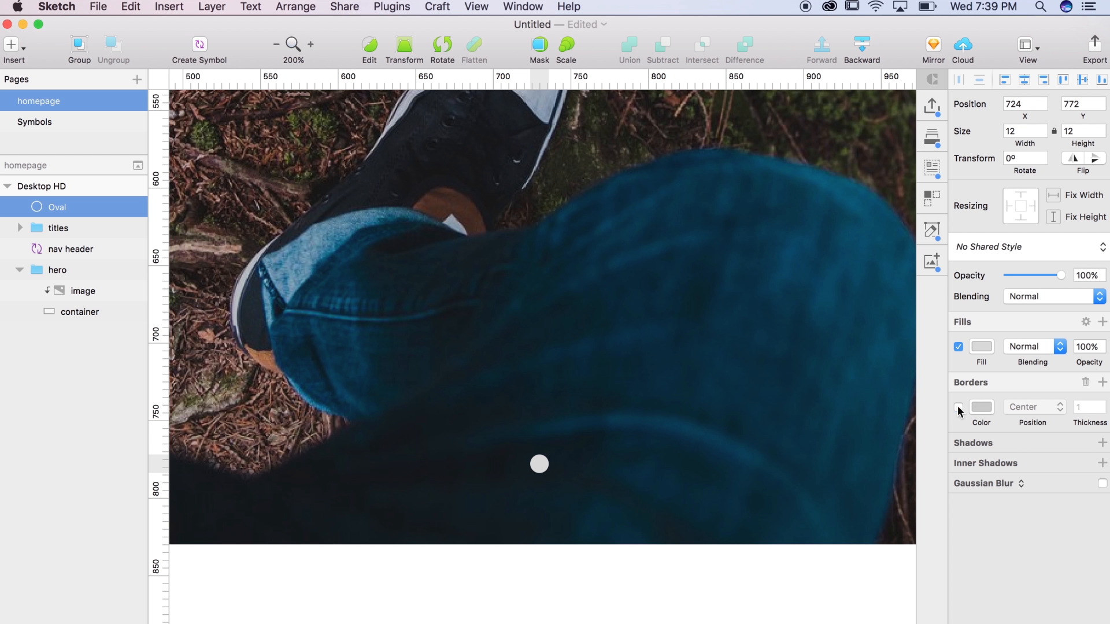
{"action": "left_click", "coordinate": [983, 348]}
{"action": "left_click", "coordinate": [978, 433]}
{"action": "left_click_drag", "start_coordinate": [978, 433], "coordinate": [955, 416]}
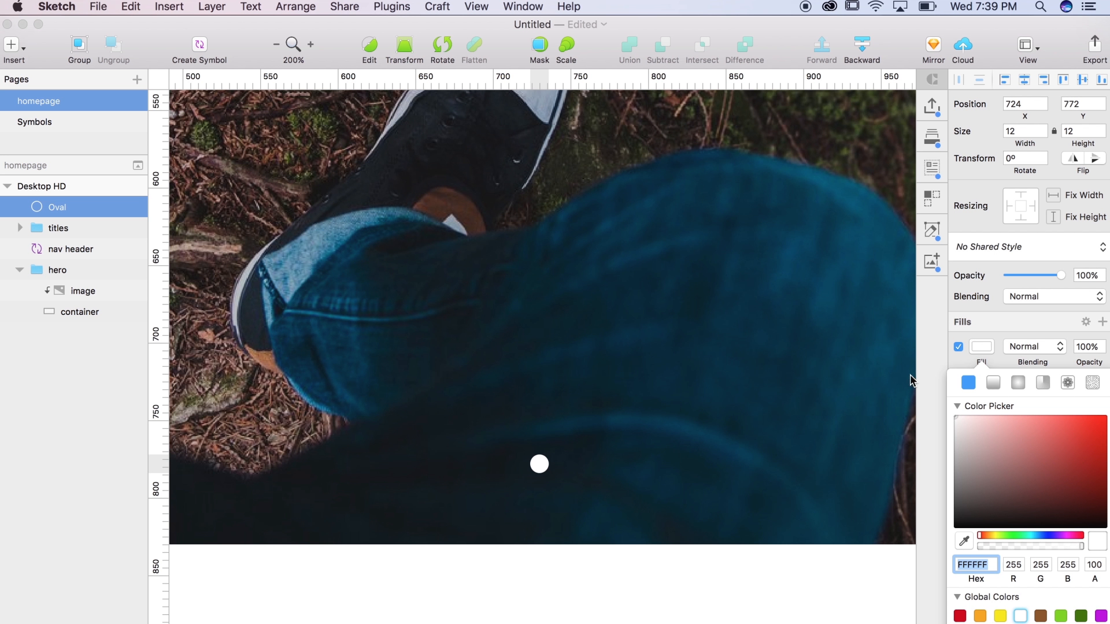
Duplicate the white circle beside the original at about X 751, Y 772.
{"action": "left_click", "coordinate": [542, 464]}
{"action": "left_click_drag", "start_coordinate": [543, 468], "coordinate": [585, 466]}
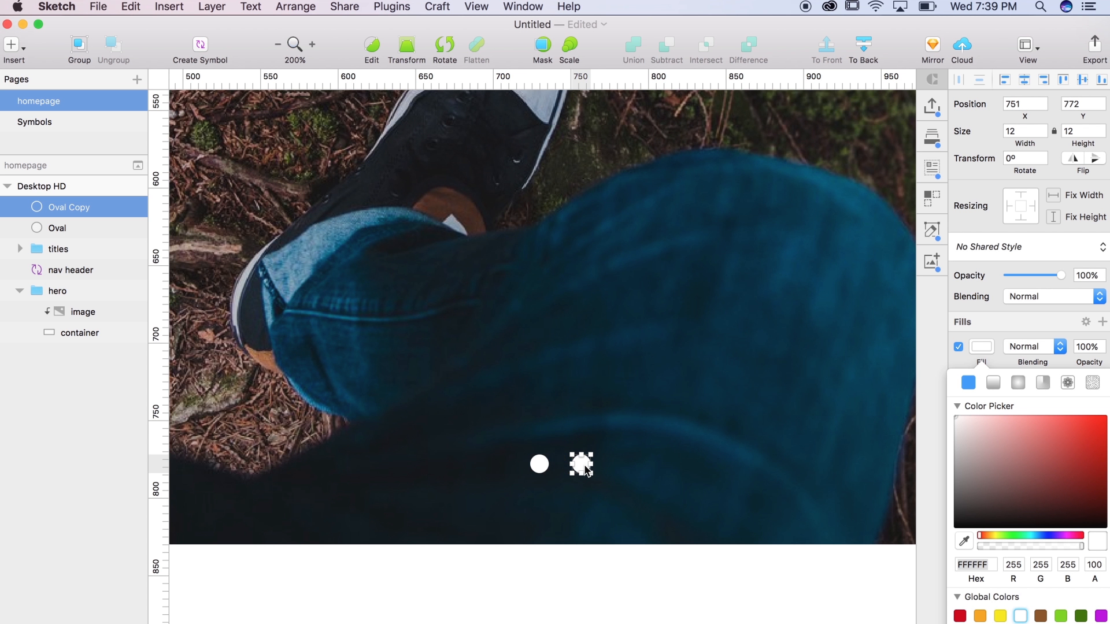
{"action": "left_click", "coordinate": [998, 330]}
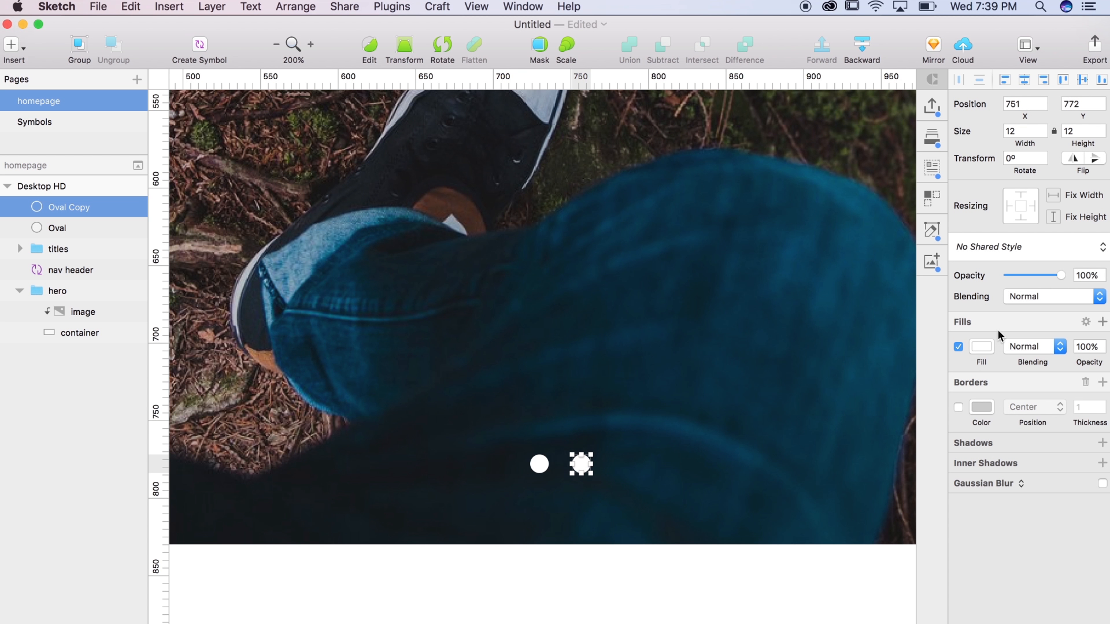
Disable the copied circle's fill and give it a white border 1 thick.
{"action": "left_click", "coordinate": [958, 347]}
{"action": "left_click", "coordinate": [958, 407]}
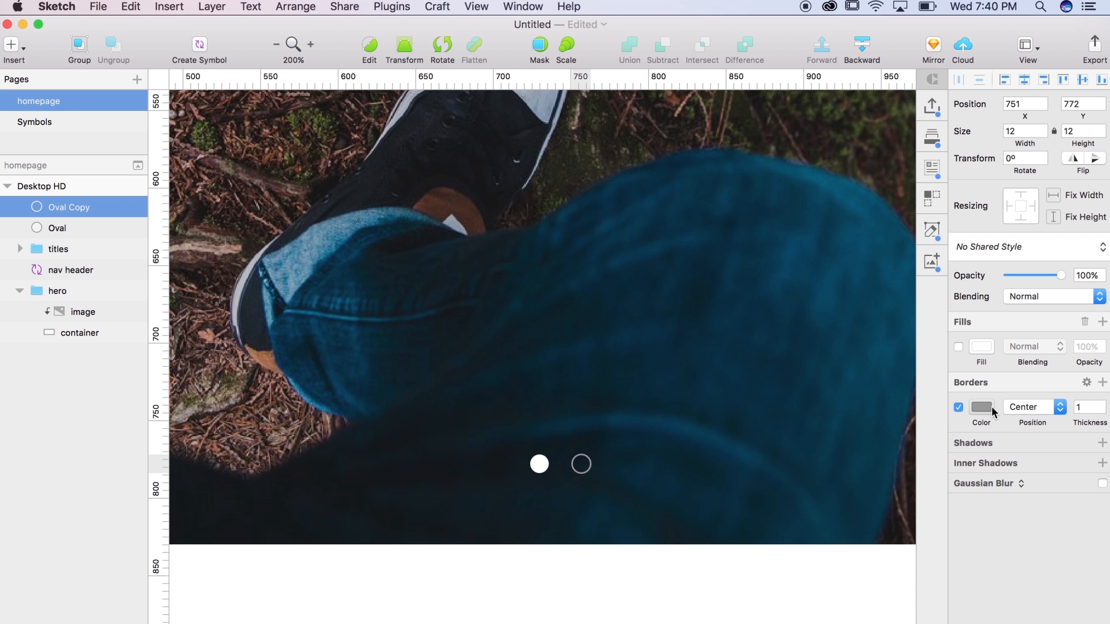
{"action": "left_click", "coordinate": [982, 408]}
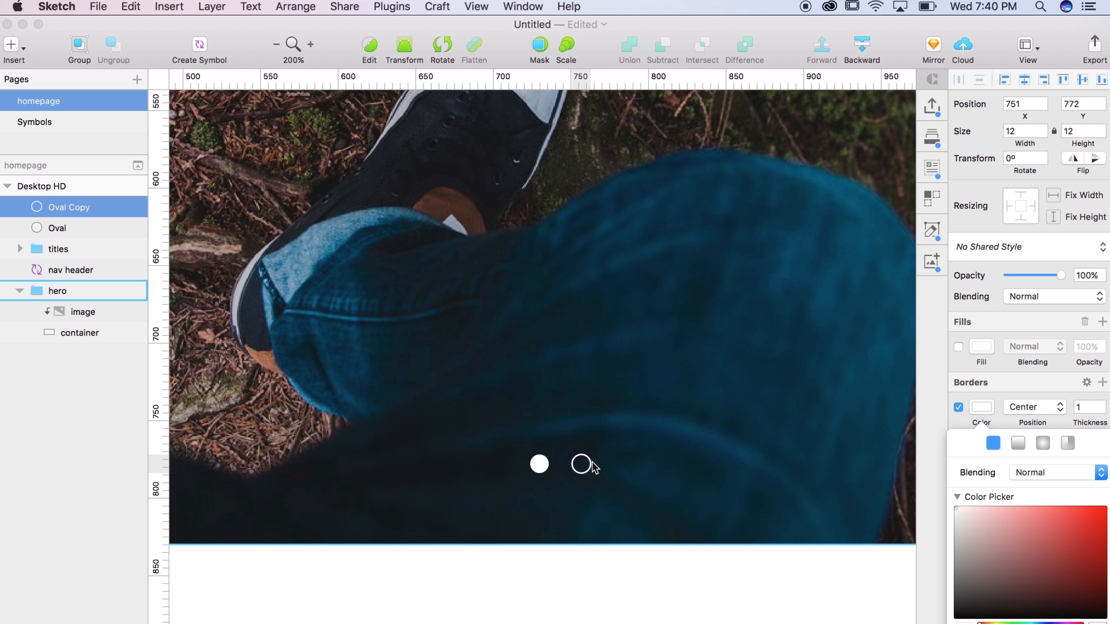
Duplicate the outlined circle beside the first one and group all three circles under the name "pager dots".
{"action": "left_click_drag", "start_coordinate": [584, 462], "coordinate": [628, 460]}
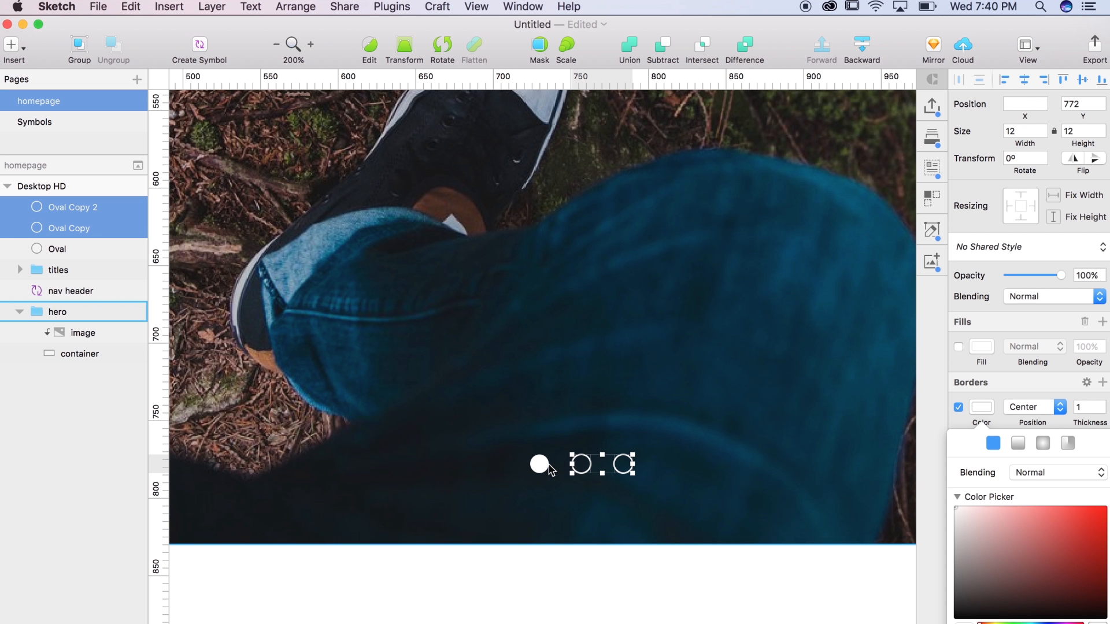
{"action": "left_click", "coordinate": [81, 249], "text": "shift"}
{"action": "right_click", "coordinate": [81, 239]}
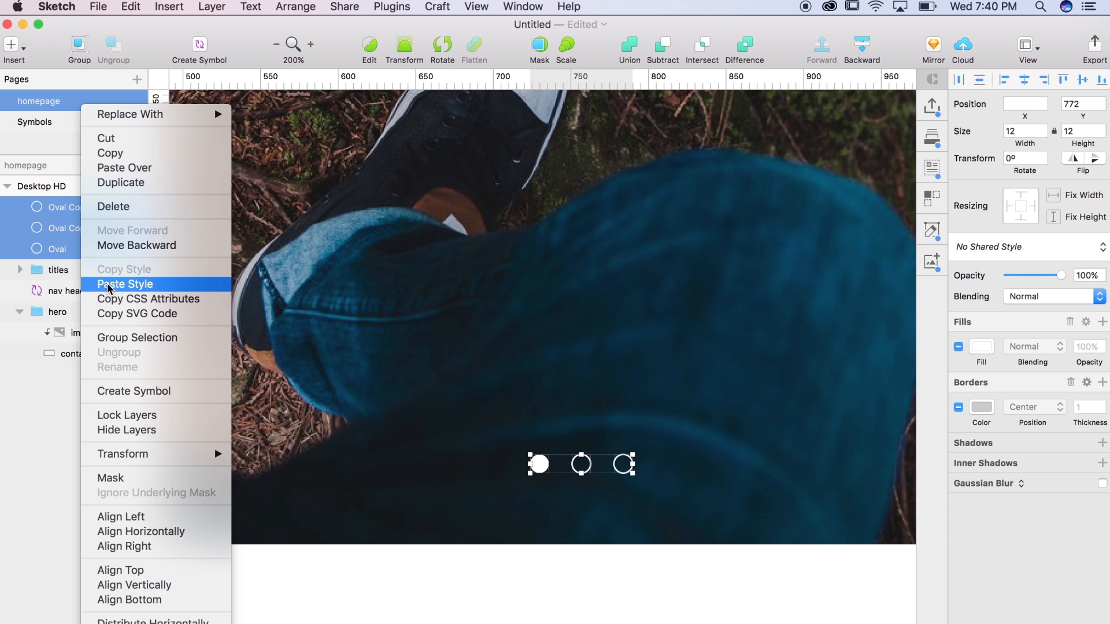
{"action": "left_click", "coordinate": [85, 263]}
{"action": "double_click", "coordinate": [61, 207]}
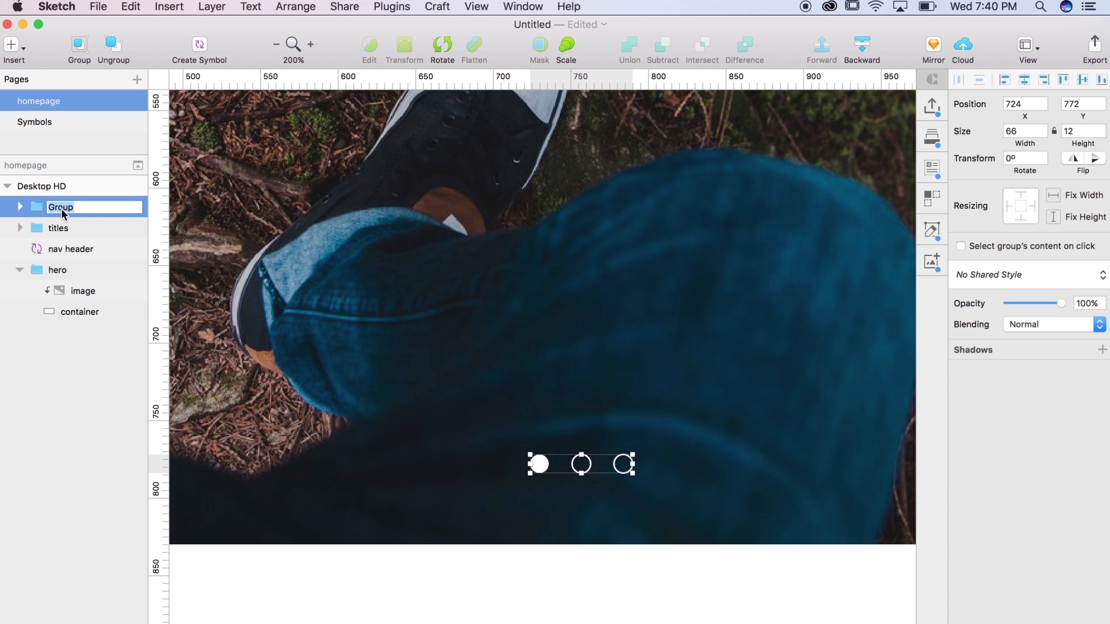
{"action": "type", "text": "pager dots"}
{"action": "key", "text": "Return"}
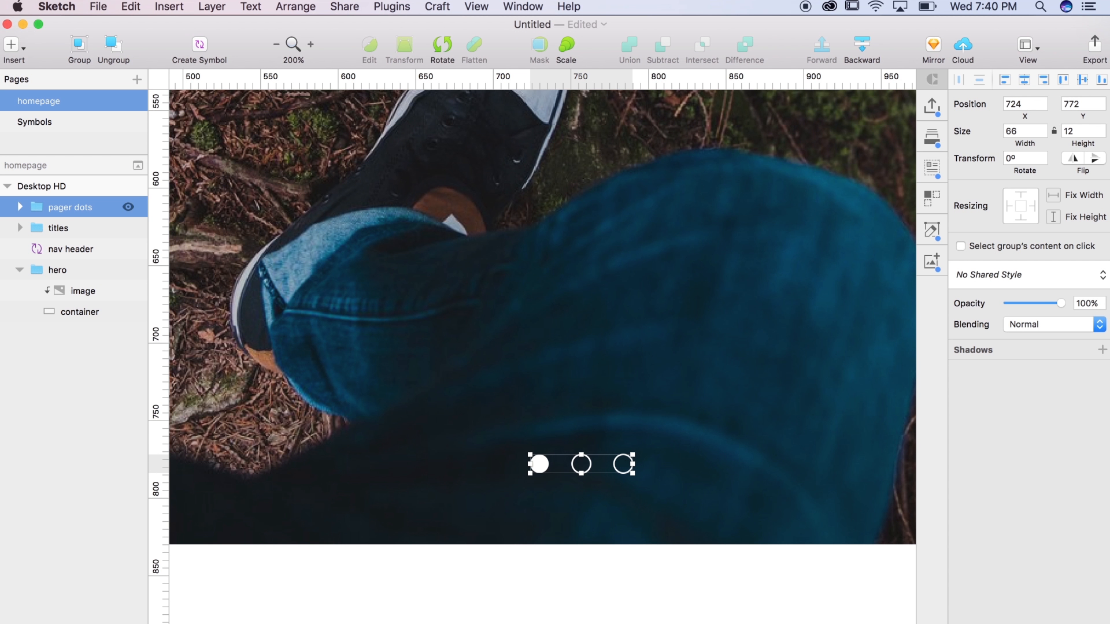
Centre the pager dots group horizontally in the hero at X 687 and place it at Y 768.
{"action": "key", "text": "super+minus"}
{"action": "key", "text": "super+minus"}
{"action": "key", "text": "super+plus"}
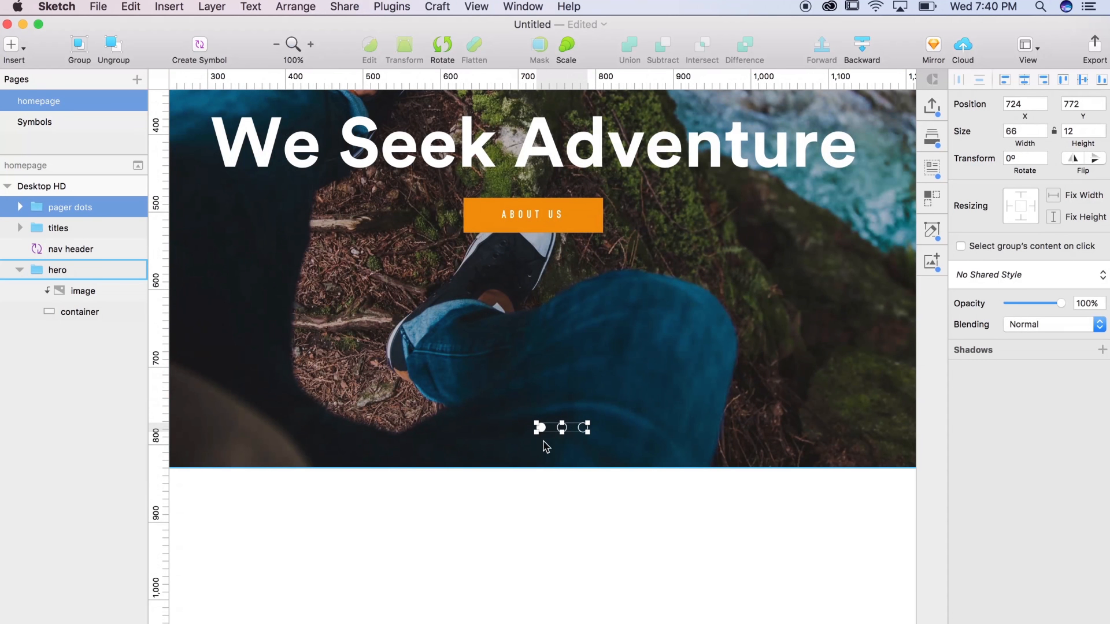
{"action": "left_click_drag", "start_coordinate": [543, 432], "coordinate": [520, 428]}
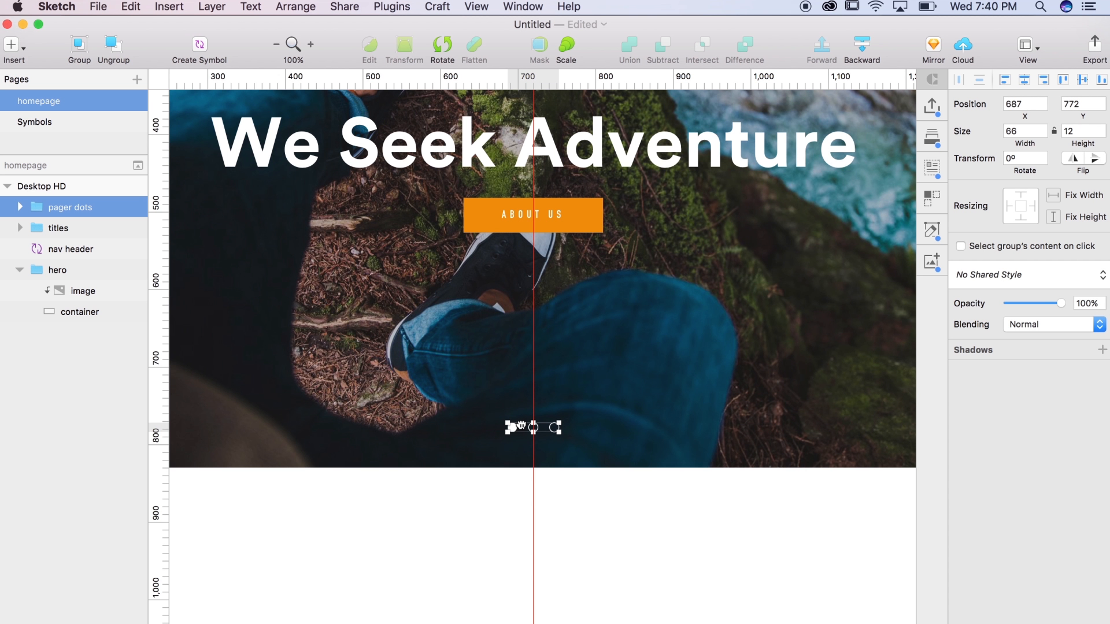
{"action": "left_click_drag", "start_coordinate": [511, 429], "coordinate": [512, 459]}
{"action": "key", "text": "shift+Up"}
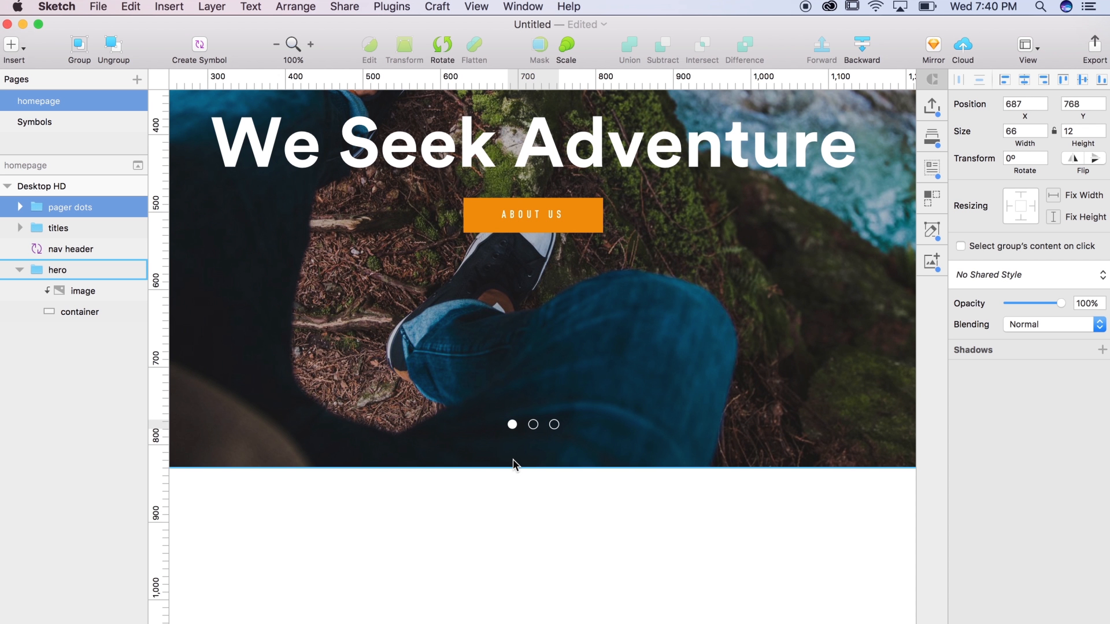
Draw a 45° diagonal line about 33 long beside the ABOUT US button and set its border thickness to 3.
{"action": "key", "text": "super+minus"}
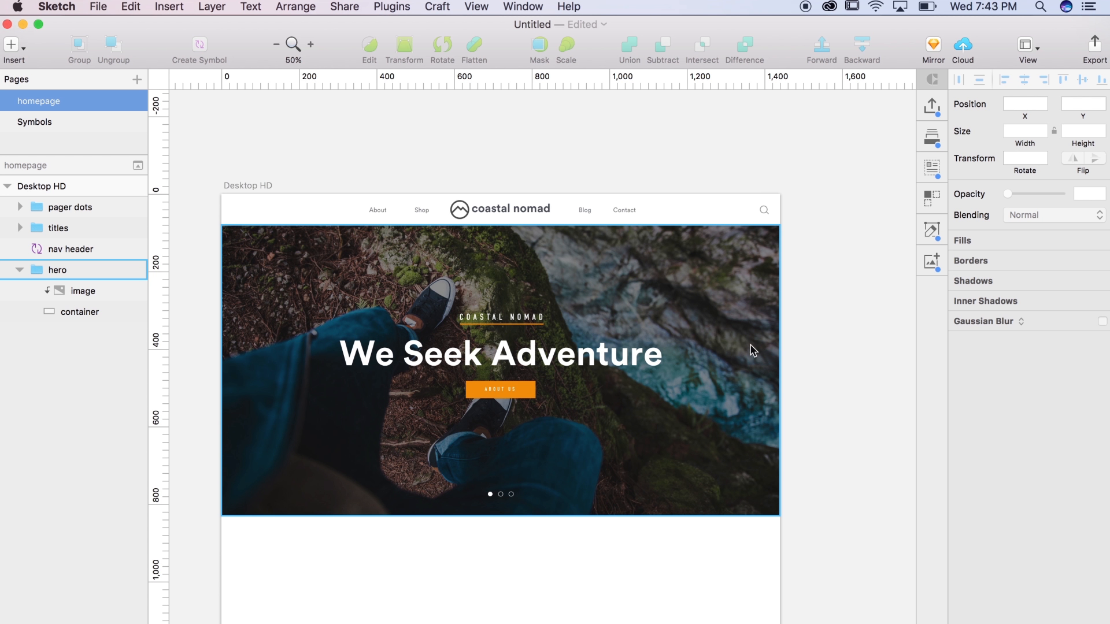
{"action": "left_click", "coordinate": [169, 7]}
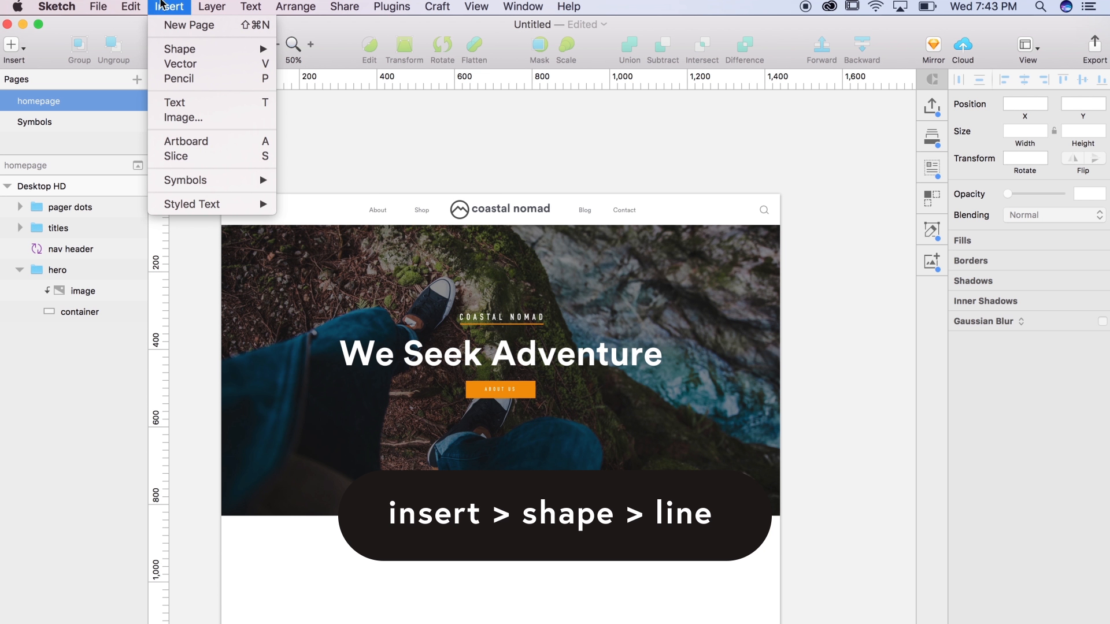
{"action": "mouse_move", "coordinate": [185, 50]}
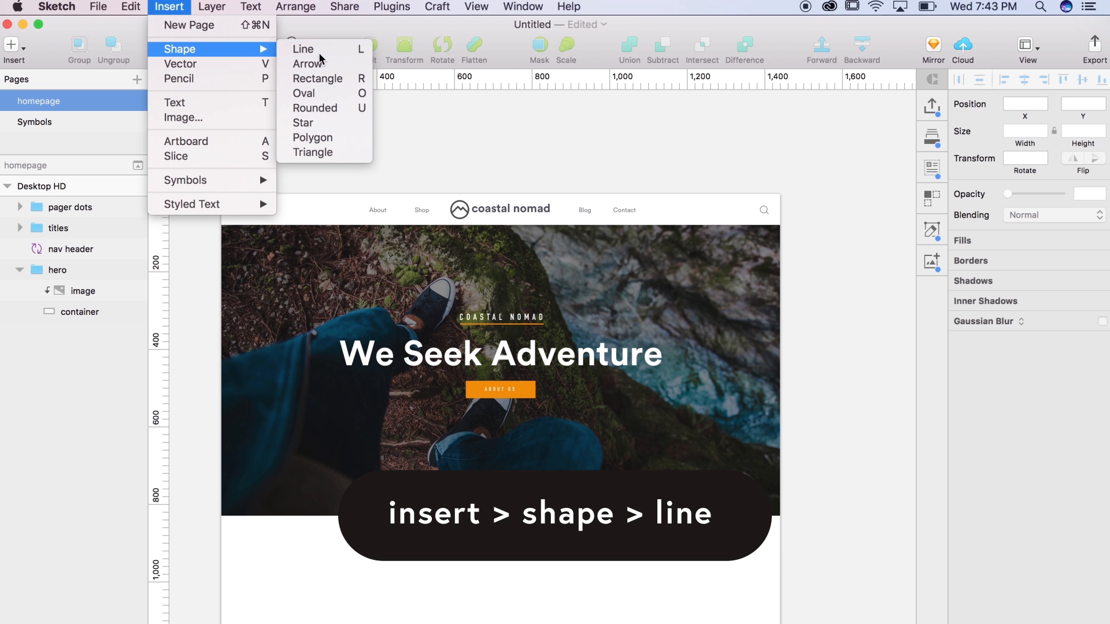
{"action": "left_click", "coordinate": [301, 45]}
{"action": "key", "text": "super+plus"}
{"action": "key", "text": "super+plus"}
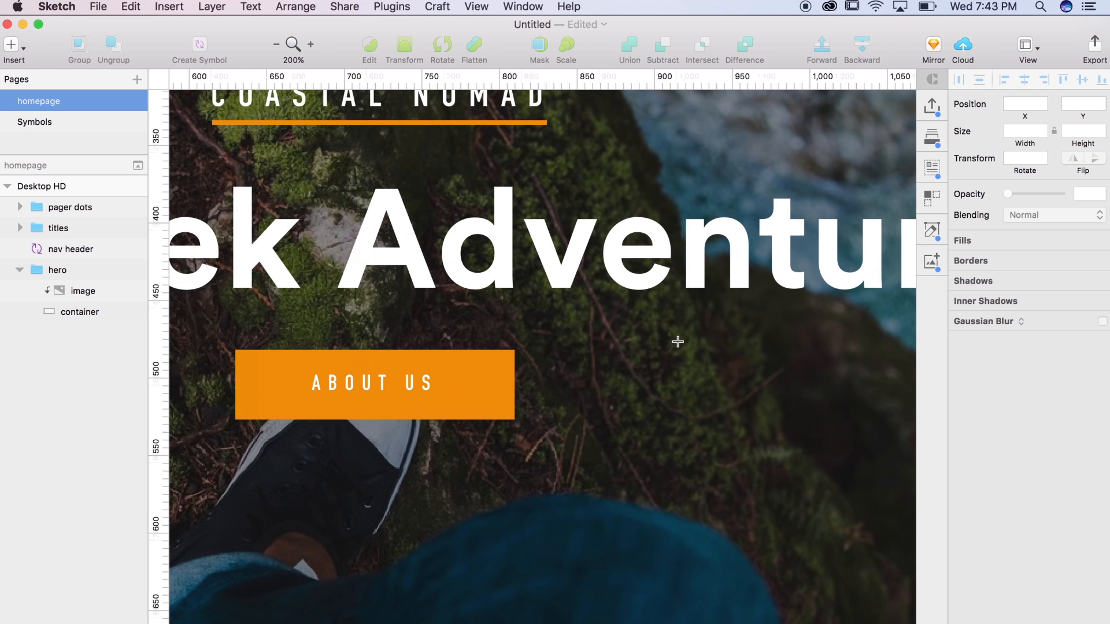
{"action": "left_click_drag", "start_coordinate": [516, 350], "coordinate": [556, 382]}
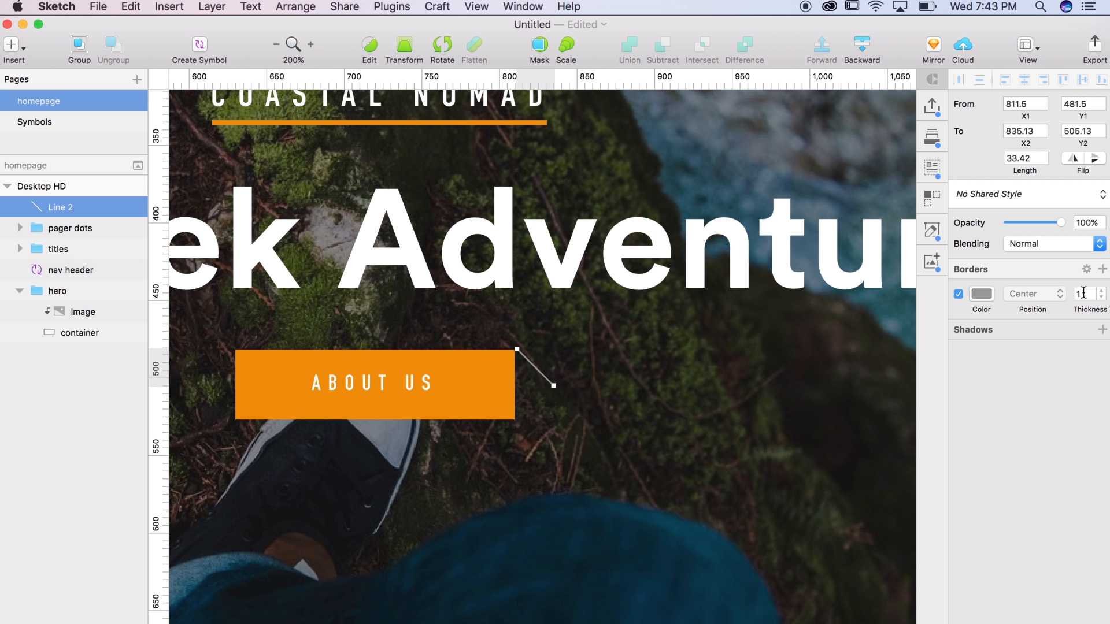
{"action": "left_click", "coordinate": [1102, 292]}
{"action": "left_click", "coordinate": [1102, 292]}
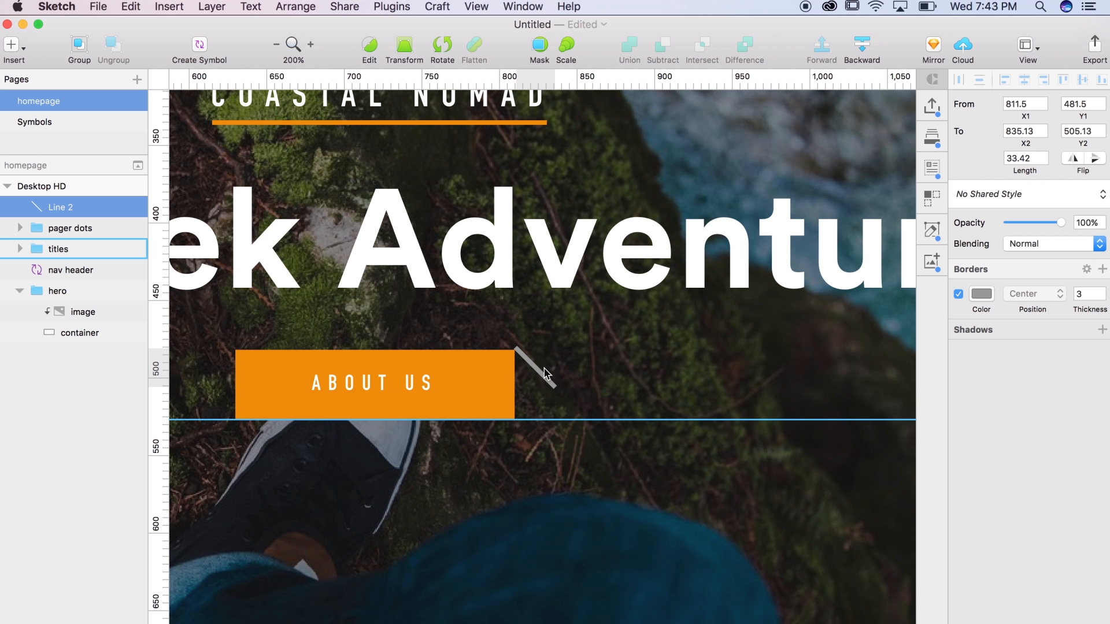
Duplicate the diagonal line below the original, flip the copy horizontally and align their ends to form a right-pointing arrow.
{"action": "left_click_drag", "start_coordinate": [543, 377], "coordinate": [544, 410]}
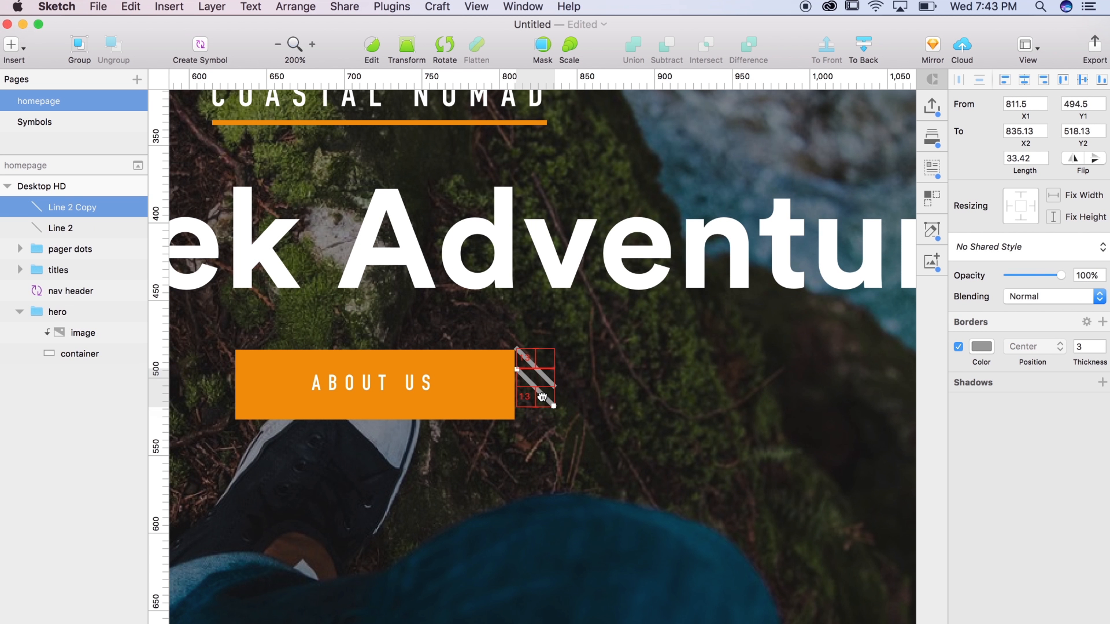
{"action": "left_click", "coordinate": [1074, 160]}
{"action": "key", "text": "super+plus"}
{"action": "key", "text": "super+plus"}
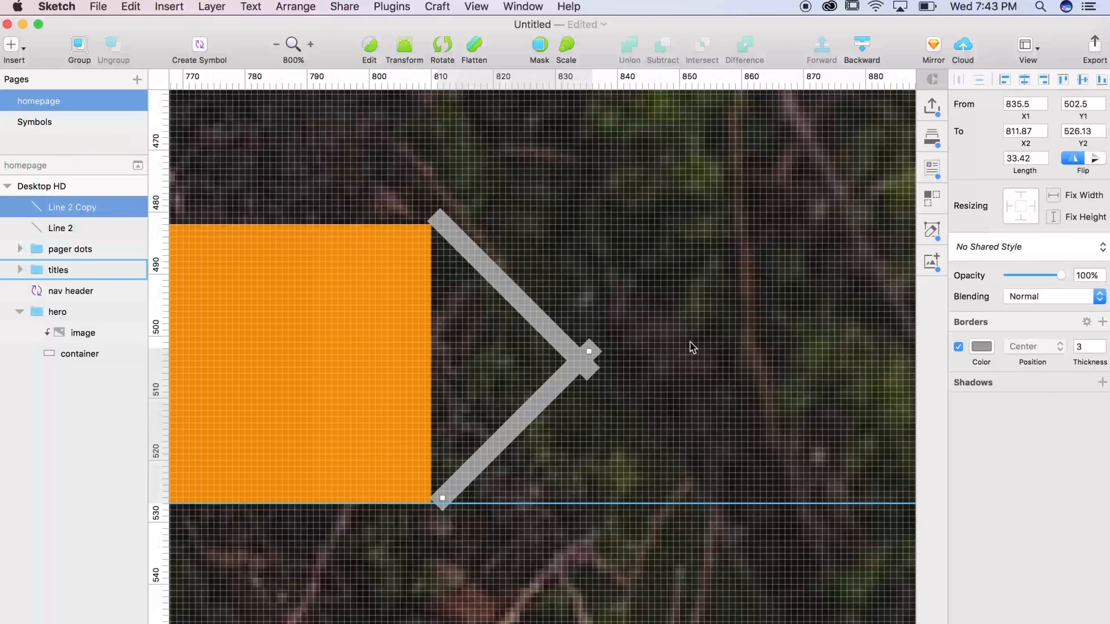
{"action": "left_click_drag", "start_coordinate": [536, 409], "coordinate": [537, 428]}
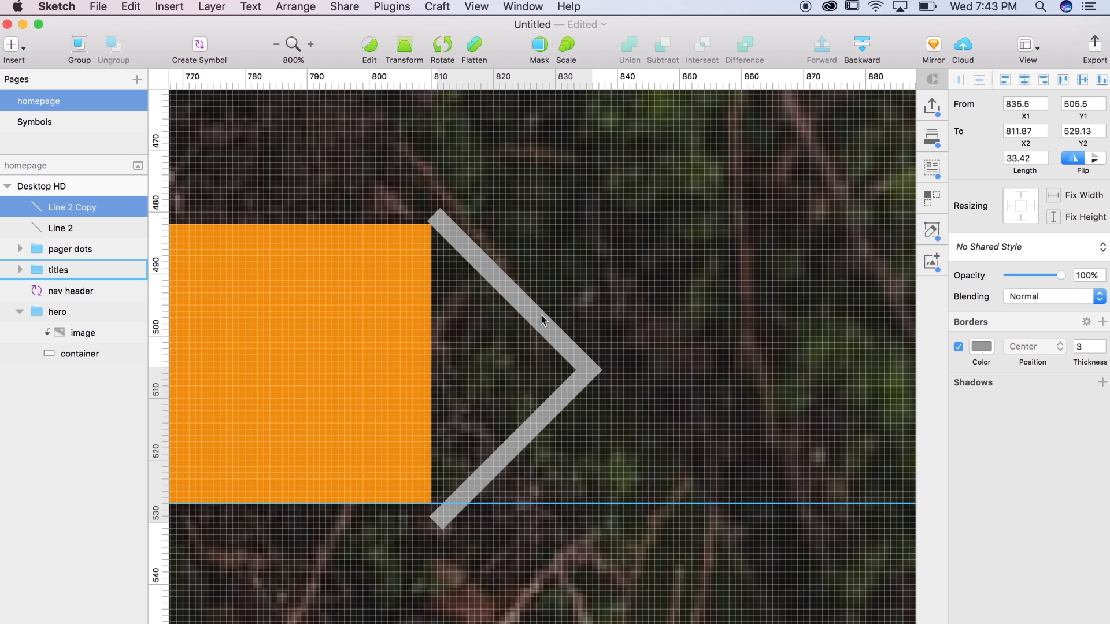
Group the two arrow lines and name the group "icn_arrrow_right".
{"action": "left_click", "coordinate": [541, 316]}
{"action": "left_click", "coordinate": [526, 429], "text": "shift"}
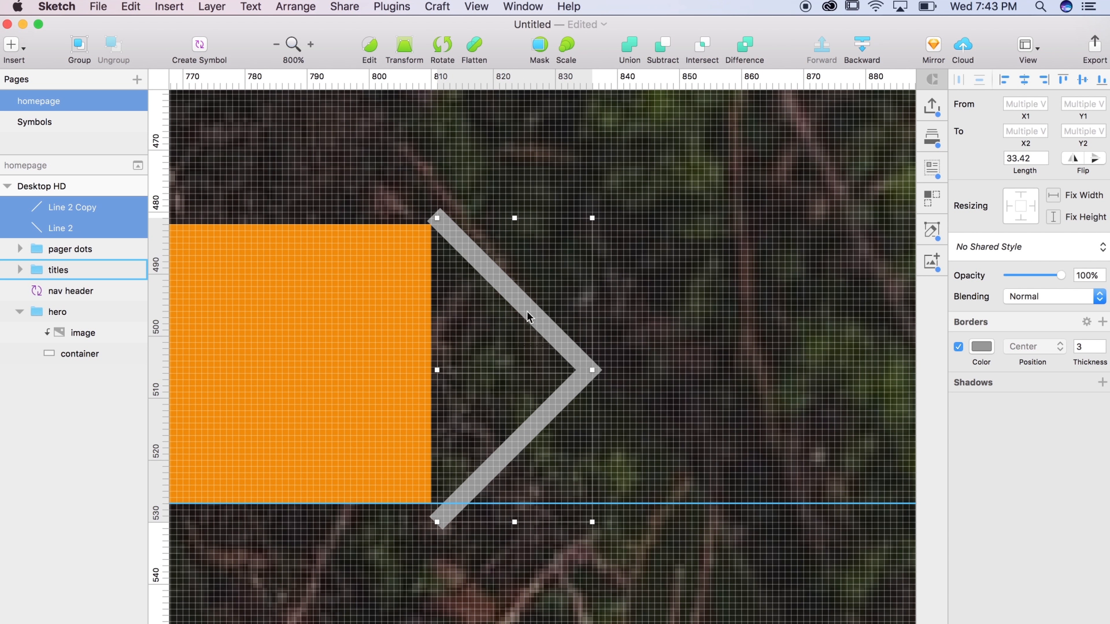
{"action": "right_click", "coordinate": [526, 316]}
{"action": "left_click", "coordinate": [570, 335]}
{"action": "double_click", "coordinate": [57, 208]}
{"action": "type", "text": "arrrow_"}
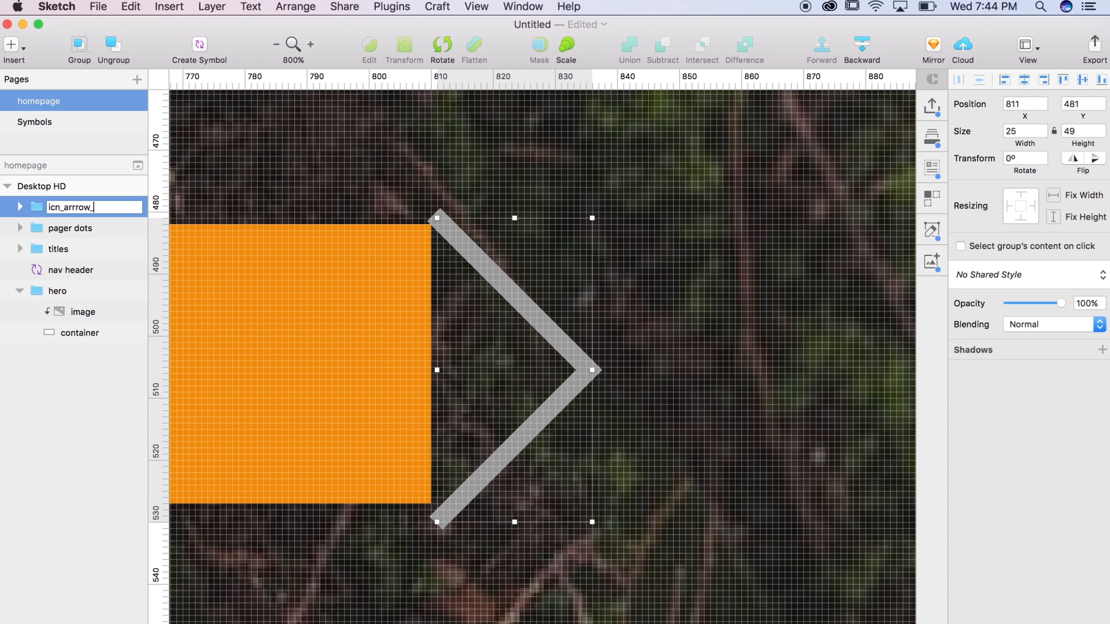
{"action": "type", "text": "cn_arrrow_right"}
{"action": "key", "text": "Return"}
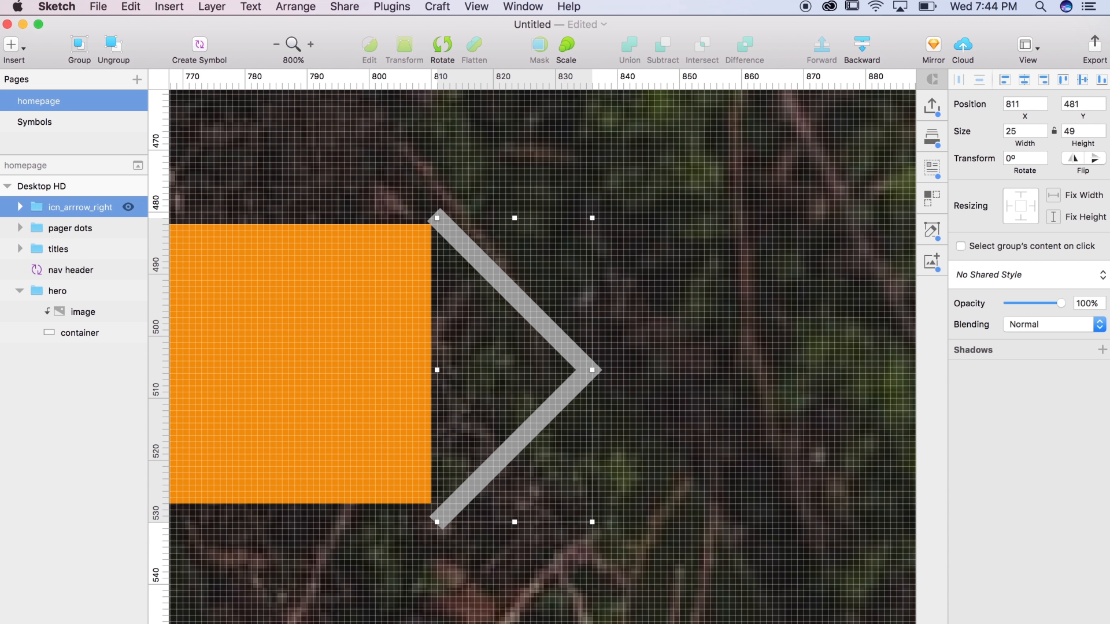
Set the border colour of both arrow lines to white (FFFFFF).
{"action": "double_click", "coordinate": [556, 348]}
{"action": "left_click", "coordinate": [574, 394], "text": "shift"}
{"action": "left_click", "coordinate": [982, 347]}
{"action": "left_click_drag", "start_coordinate": [990, 461], "coordinate": [950, 442]}
{"action": "key", "text": "super+minus"}
{"action": "key", "text": "super+minus"}
{"action": "key", "text": "super+minus"}
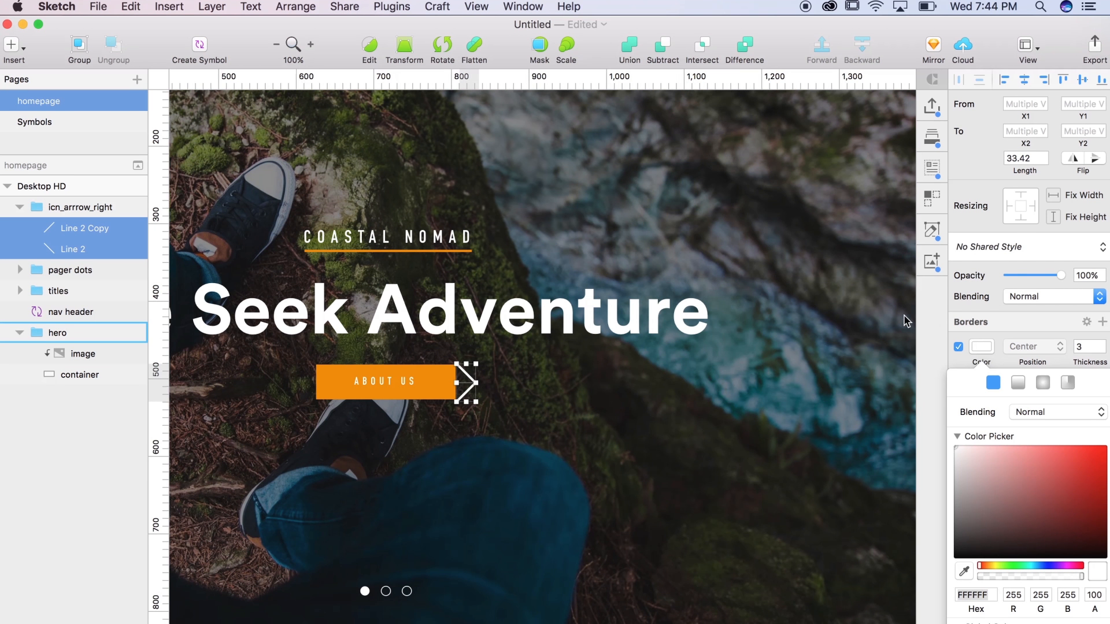
{"action": "key", "text": "super+minus"}
{"action": "key", "text": "Escape"}
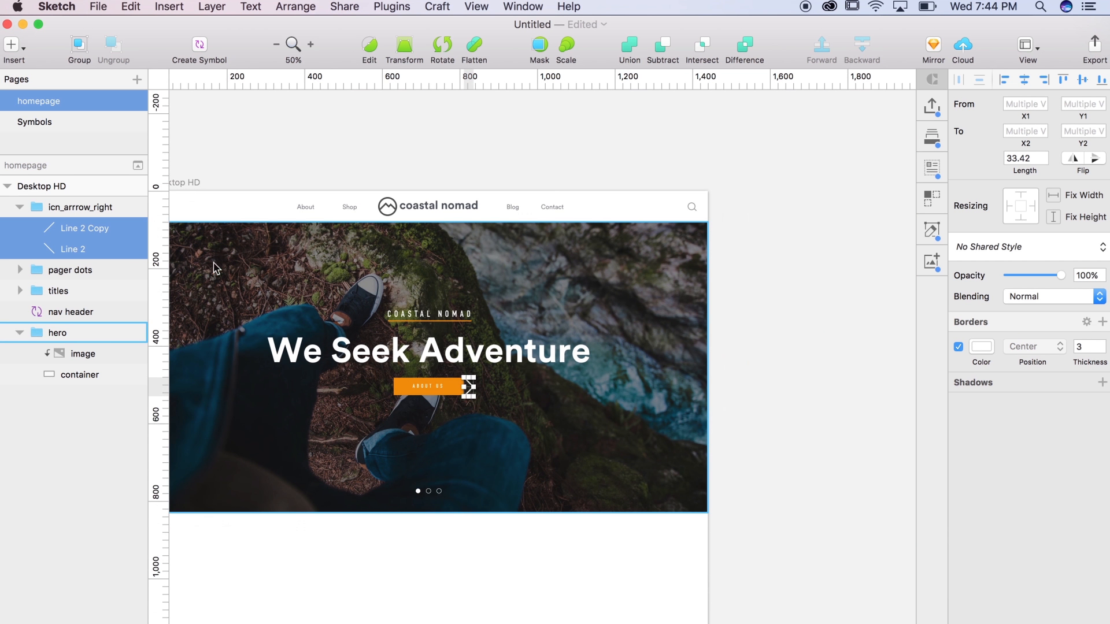
Move the arrow group to X 1342 near the hero's right edge and centre it vertically on the hero.
{"action": "left_click", "coordinate": [20, 207]}
{"action": "left_click", "coordinate": [86, 207]}
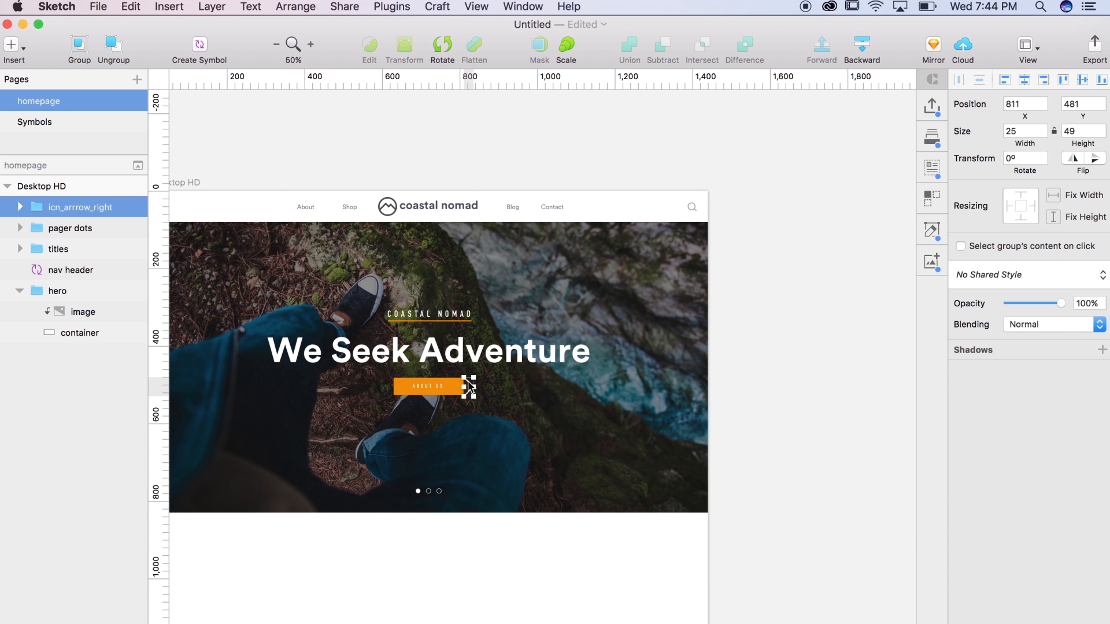
{"action": "left_click_drag", "start_coordinate": [470, 388], "coordinate": [675, 388]}
{"action": "key", "text": "super+plus"}
{"action": "scroll", "coordinate": [674, 387], "scroll_direction": "right", "scroll_amount": 4}
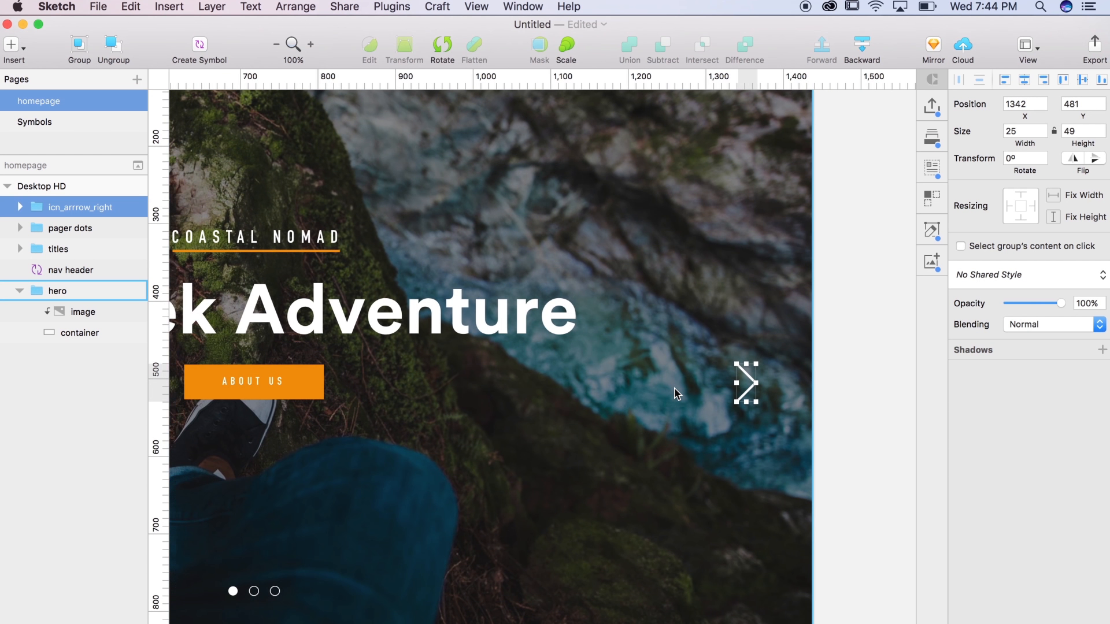
{"action": "scroll", "coordinate": [756, 331], "scroll_direction": "right", "scroll_amount": 2}
{"action": "scroll", "coordinate": [751, 329], "scroll_direction": "up", "scroll_amount": 2}
{"action": "left_click", "coordinate": [707, 326], "text": "shift"}
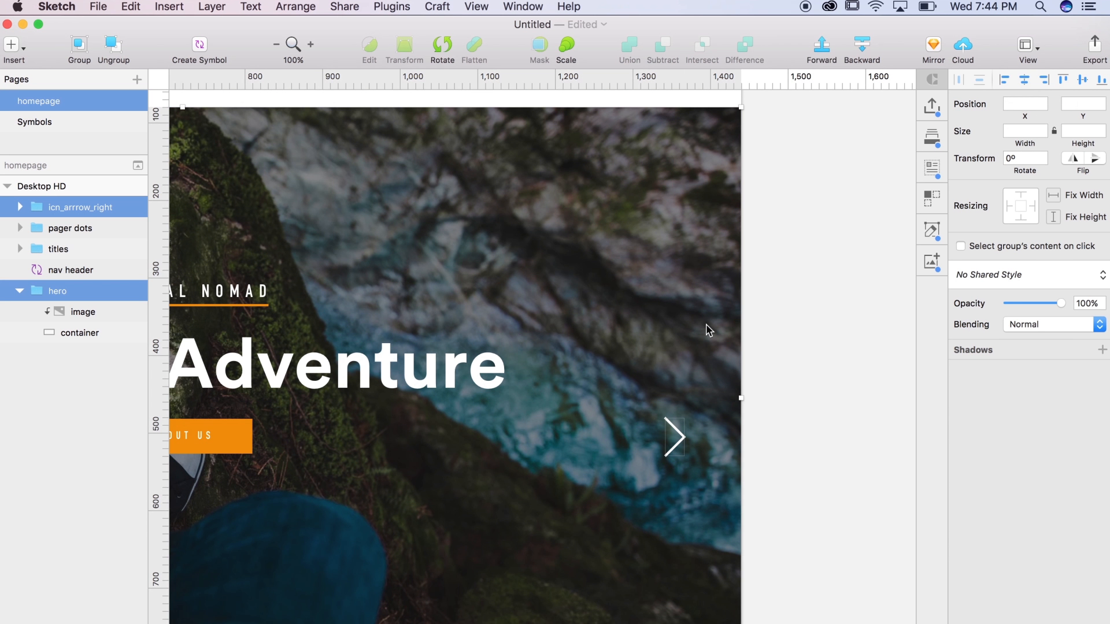
{"action": "left_click", "coordinate": [1085, 84]}
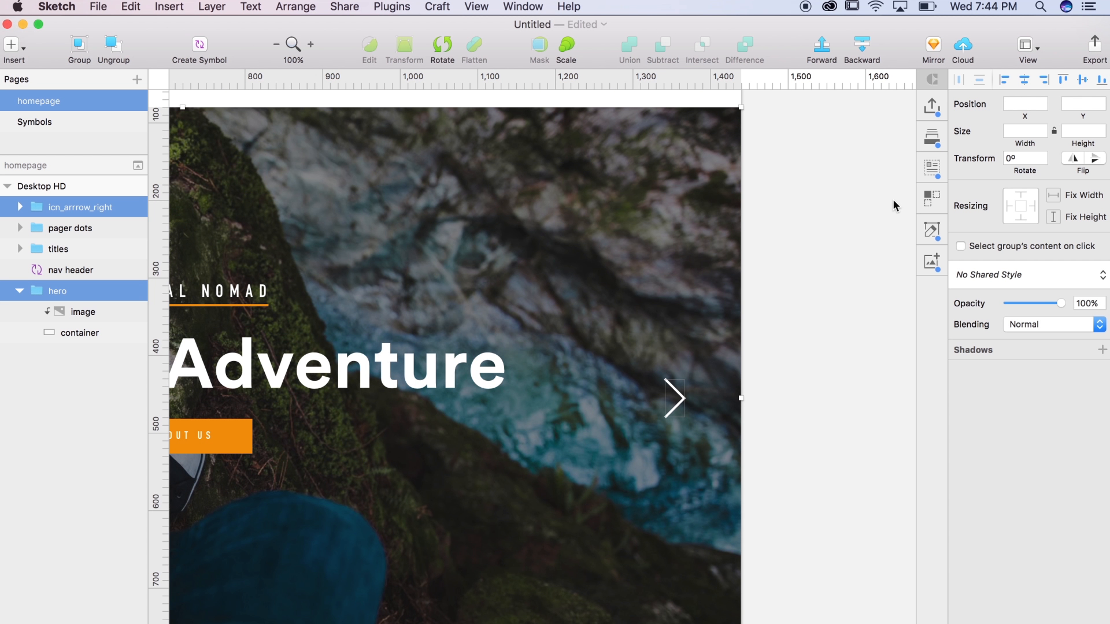
Move the icn_arrrow_left, icn_arrrow_right, pager dots and titles groups into the hero group and collapse it.
{"action": "key", "text": "super+minus"}
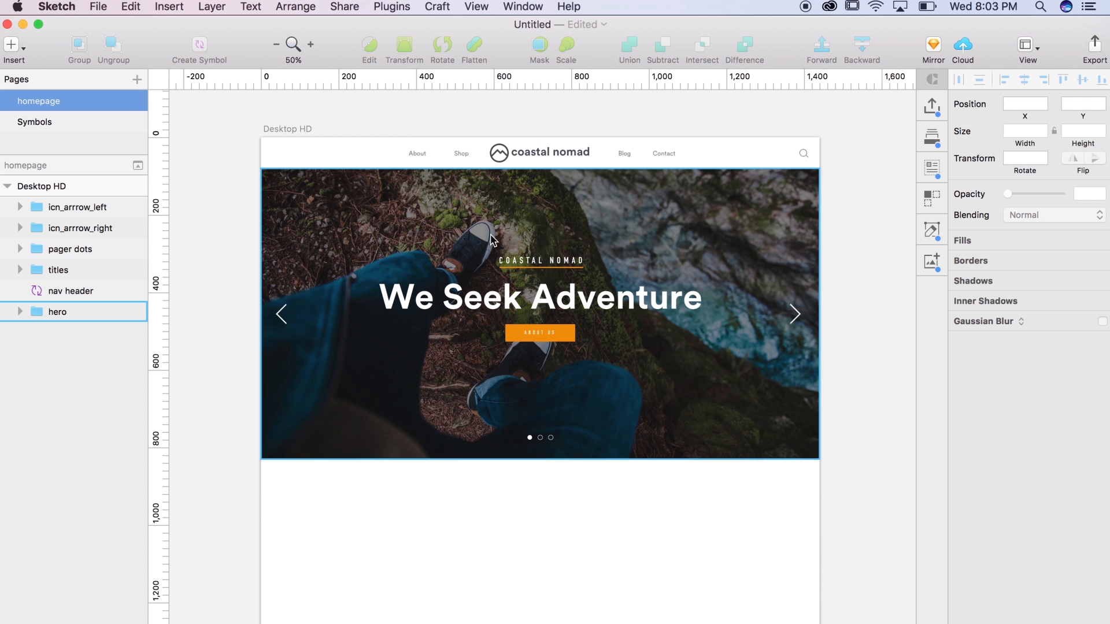
{"action": "left_click", "coordinate": [70, 207]}
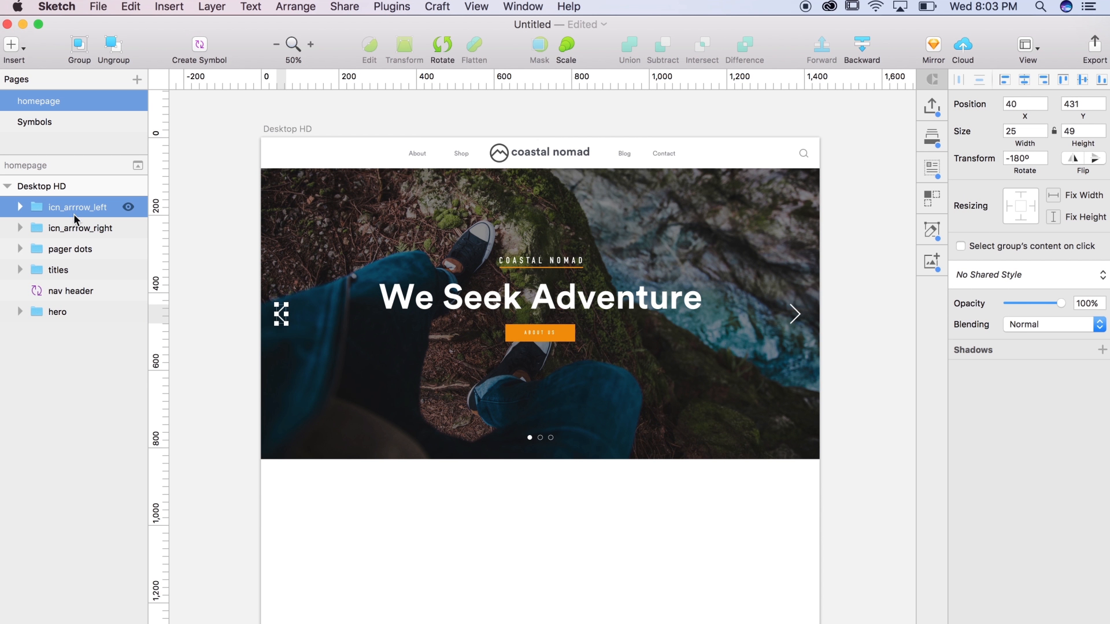
{"action": "left_click", "coordinate": [74, 228], "text": "shift"}
{"action": "left_click", "coordinate": [72, 250], "text": "shift"}
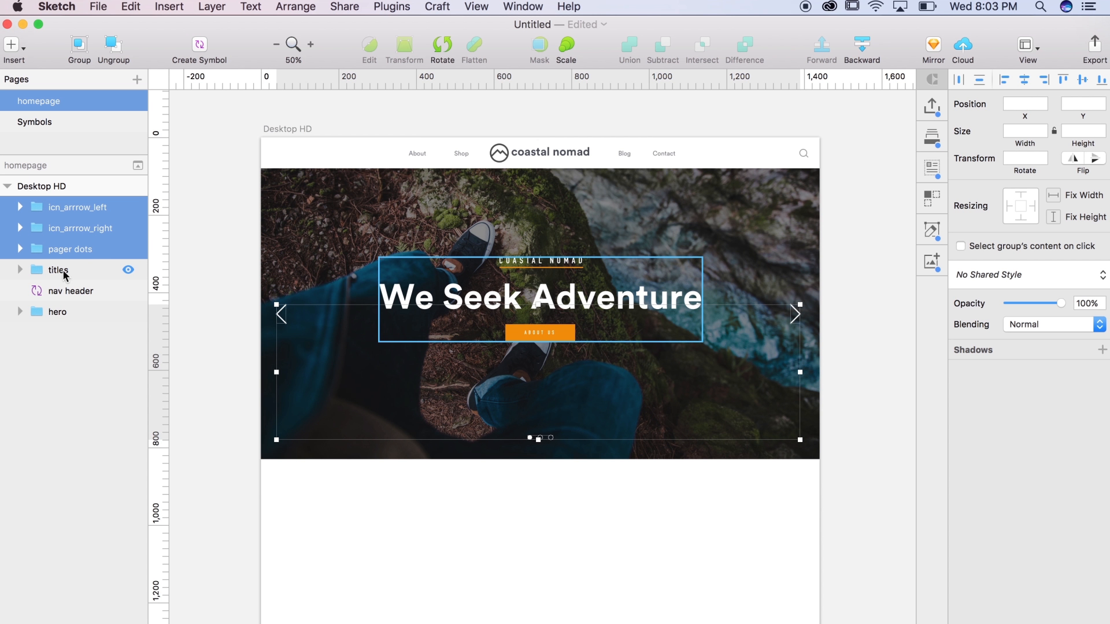
{"action": "left_click", "coordinate": [67, 270], "text": "shift"}
{"action": "left_click_drag", "start_coordinate": [67, 270], "coordinate": [61, 314]}
{"action": "left_click", "coordinate": [21, 229]}
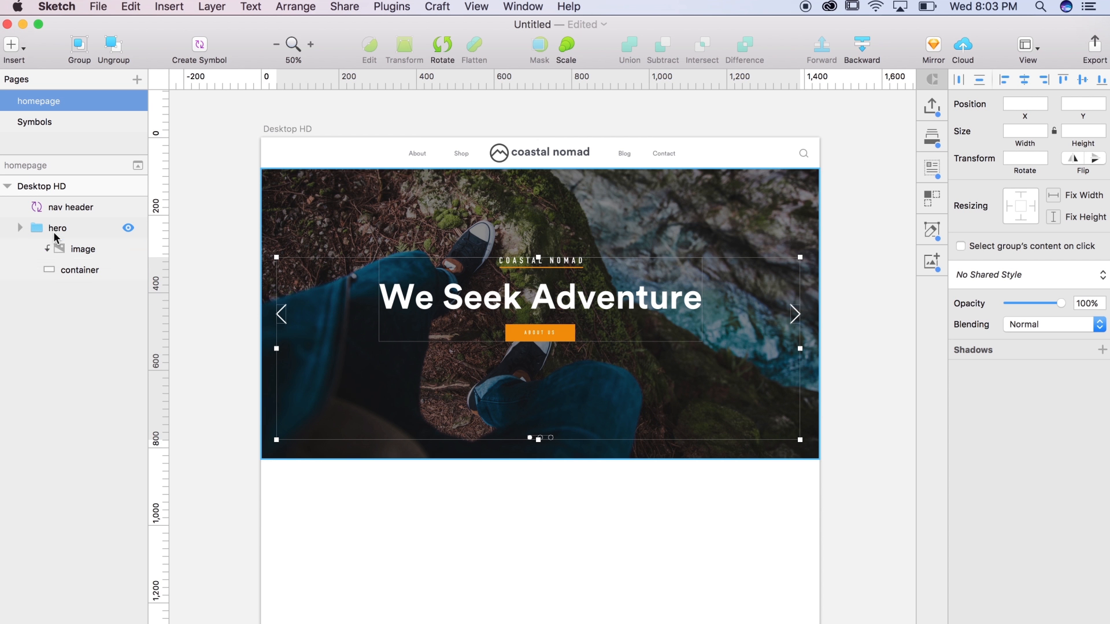
Hide and reshow the hero group, try moving it as one unit and undo the move.
{"action": "left_click", "coordinate": [128, 230]}
{"action": "left_click", "coordinate": [128, 230]}
{"action": "left_click", "coordinate": [128, 230]}
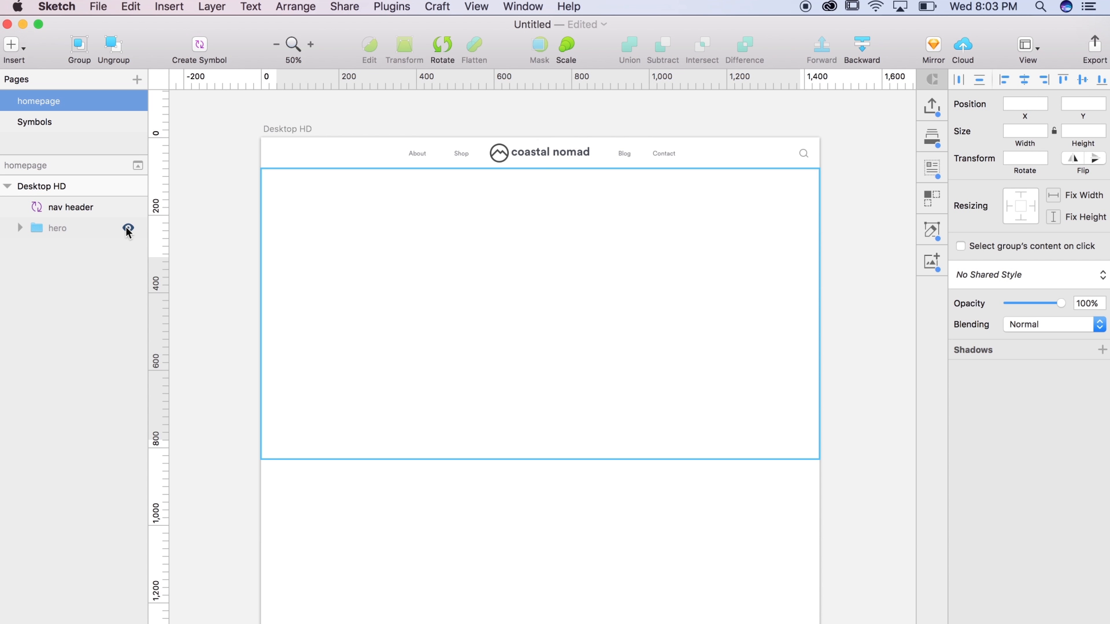
{"action": "left_click", "coordinate": [128, 229]}
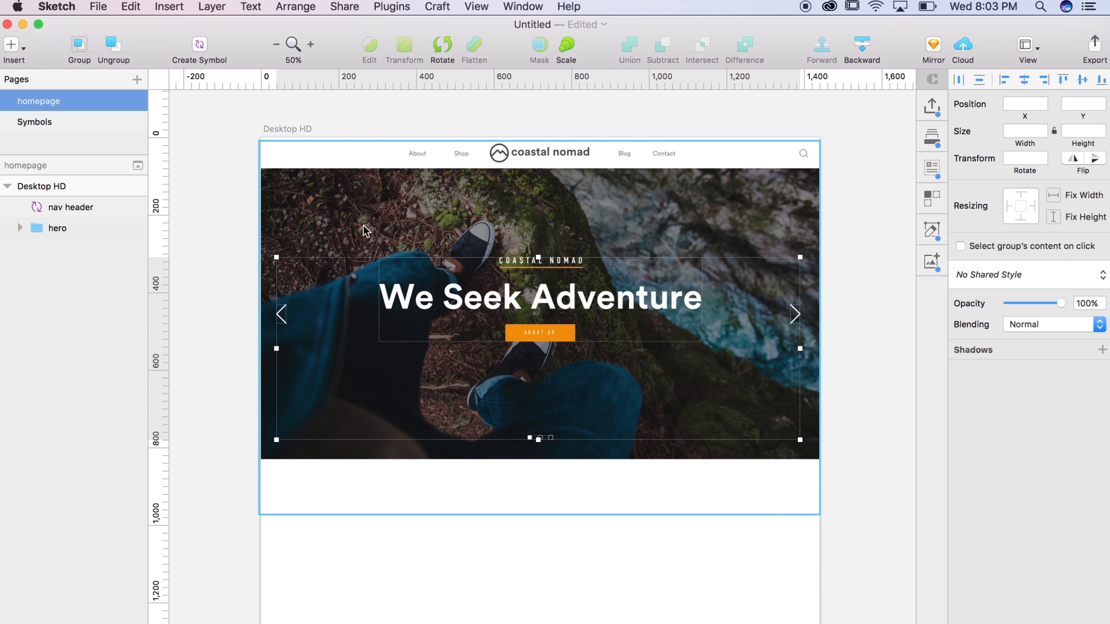
{"action": "left_click", "coordinate": [69, 227]}
{"action": "left_click_drag", "start_coordinate": [418, 274], "coordinate": [454, 335]}
{"action": "key", "text": "super+z"}
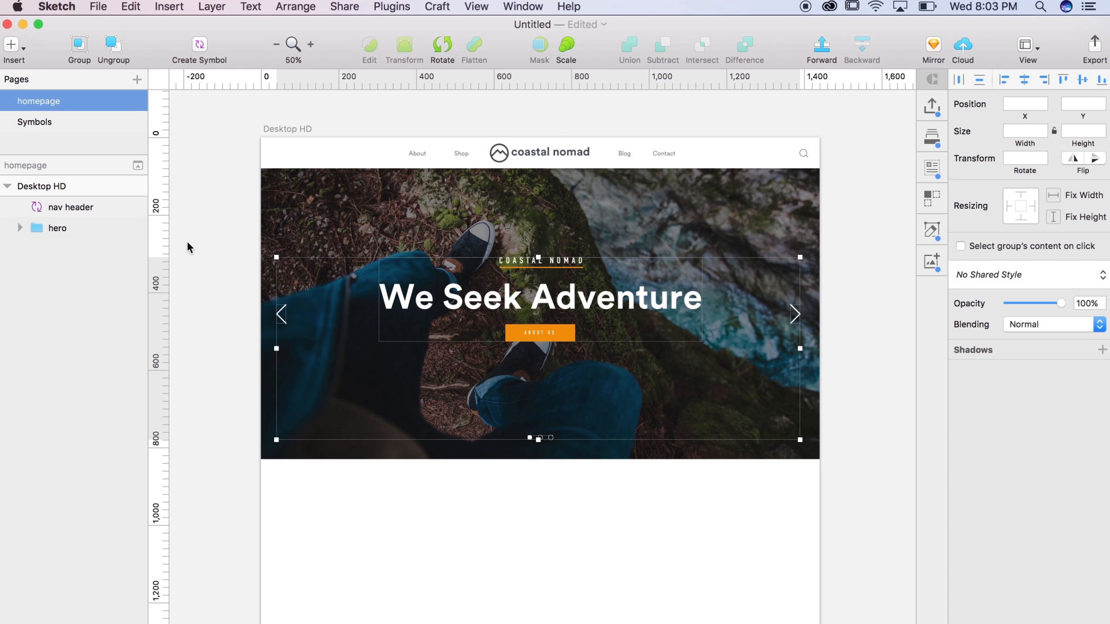
{"action": "left_click", "coordinate": [83, 208]}
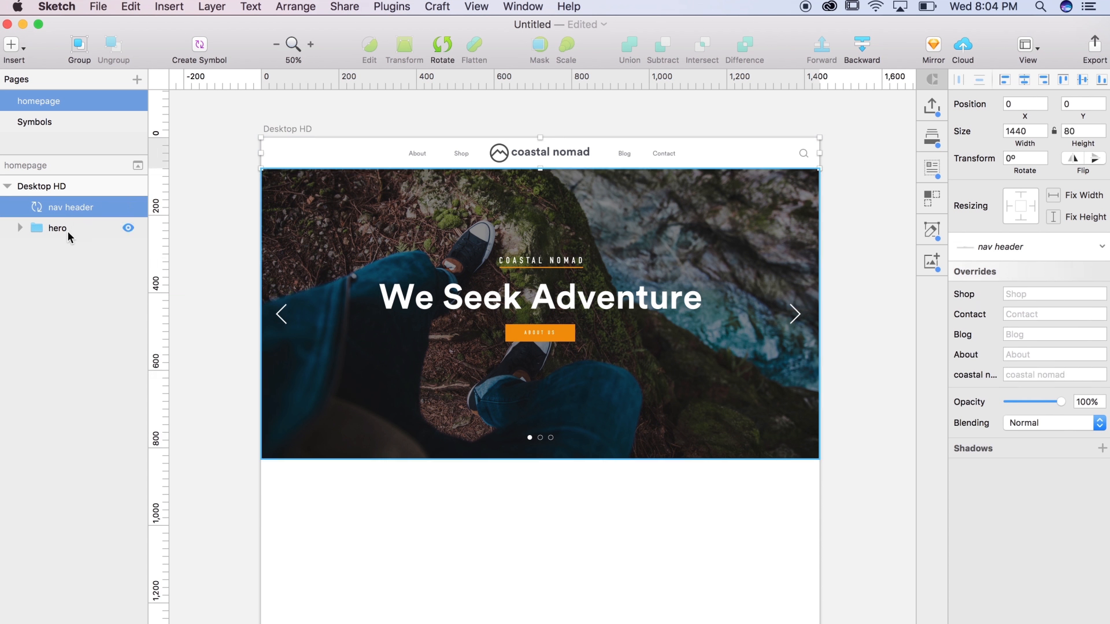
{"action": "left_click", "coordinate": [67, 231]}
{"action": "left_click", "coordinate": [230, 300]}
{"action": "scroll", "coordinate": [229, 301], "scroll_direction": "down", "scroll_amount": 3}
{"action": "scroll", "coordinate": [230, 301], "scroll_direction": "down", "scroll_amount": 2}
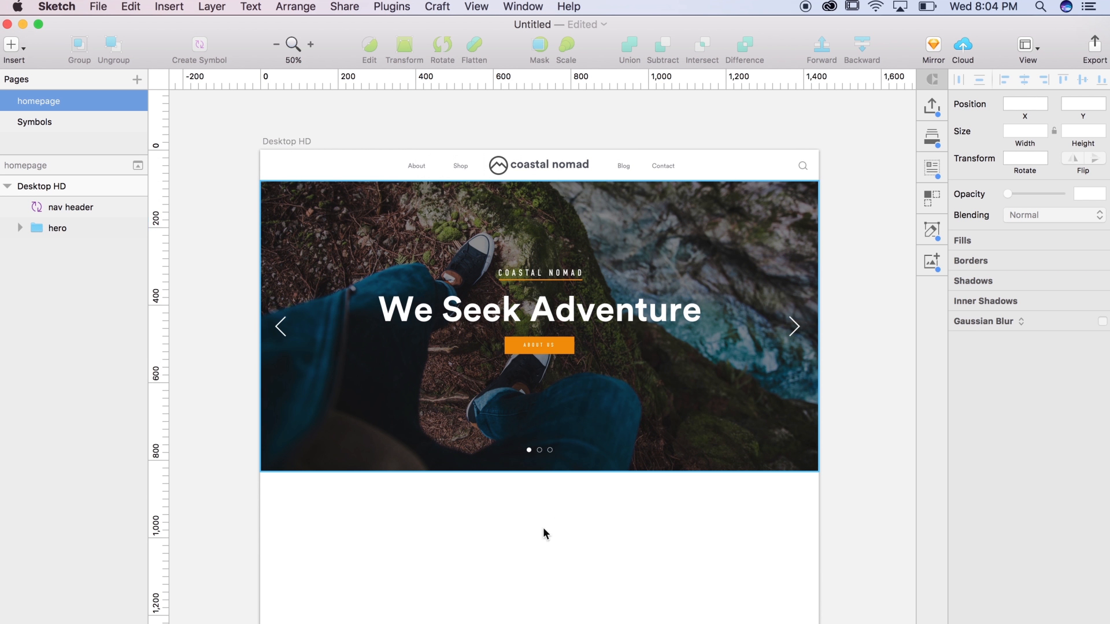
{"action": "left_click_drag", "start_coordinate": [548, 555], "coordinate": [543, 403]}
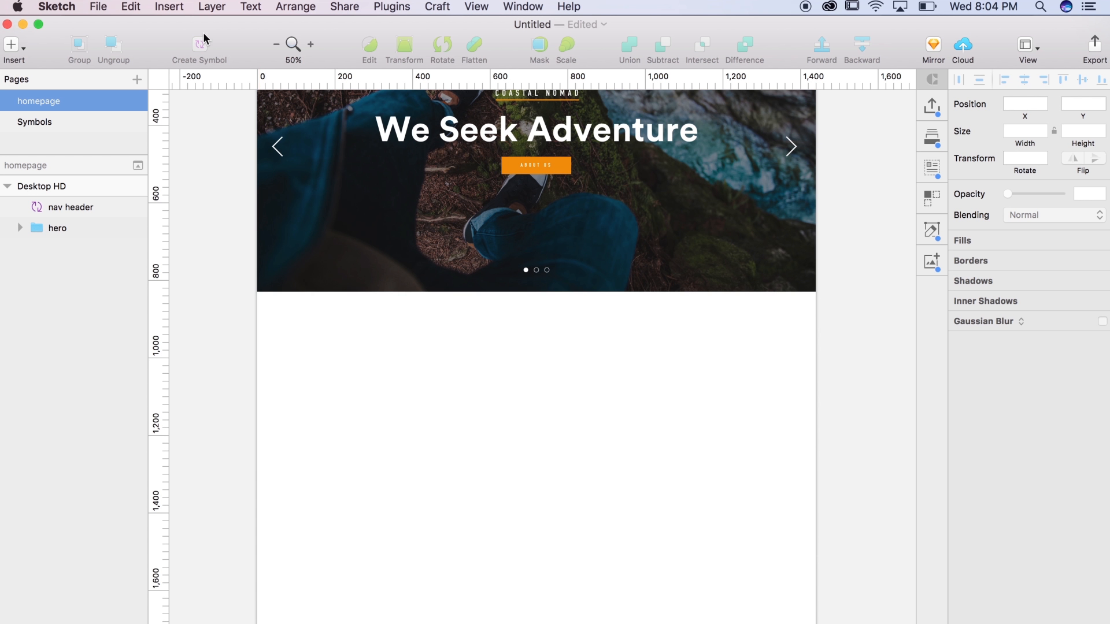
Insert a text layer in the blank area below the hero, using the Circular Std typeface with character spacing 0.
{"action": "left_click", "coordinate": [168, 6]}
{"action": "left_click", "coordinate": [197, 110]}
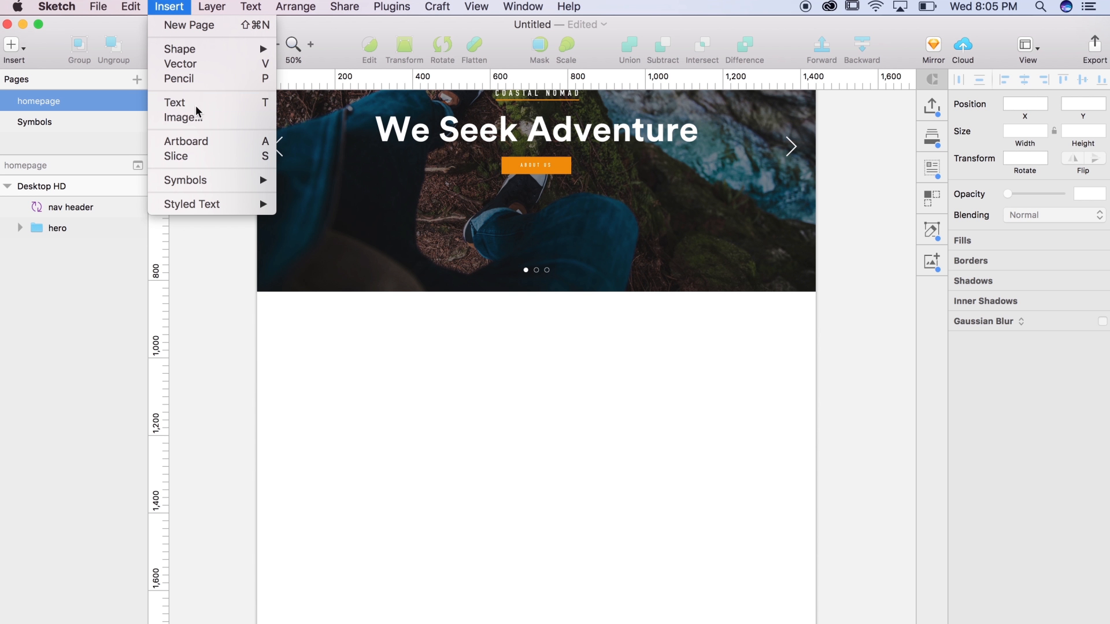
{"action": "left_click", "coordinate": [469, 398]}
{"action": "left_click", "coordinate": [1059, 224]}
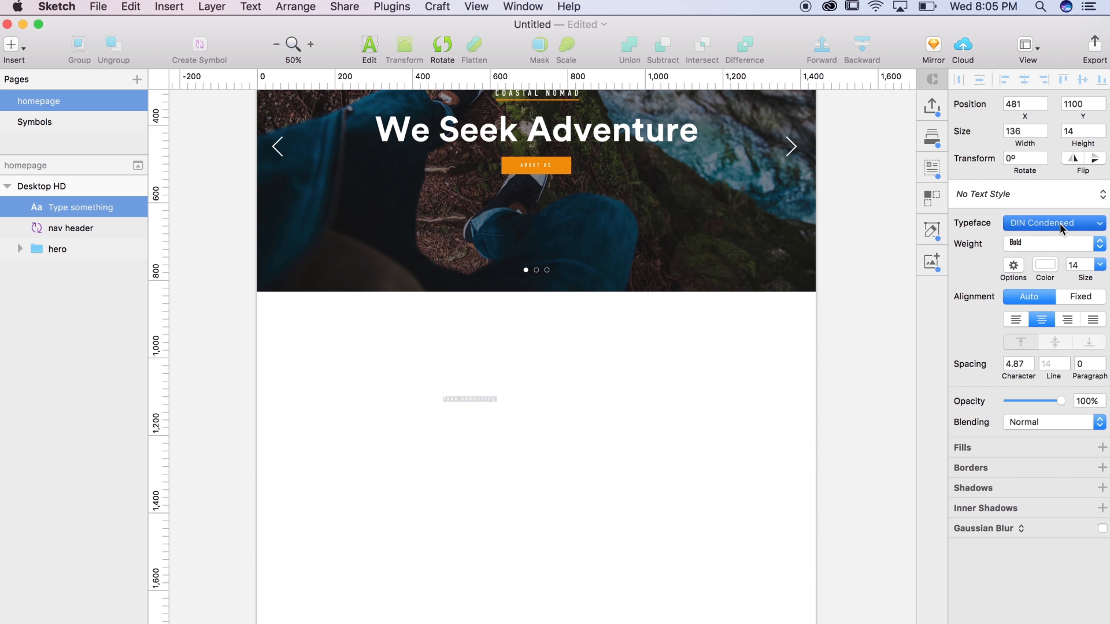
{"action": "left_click", "coordinate": [1043, 287]}
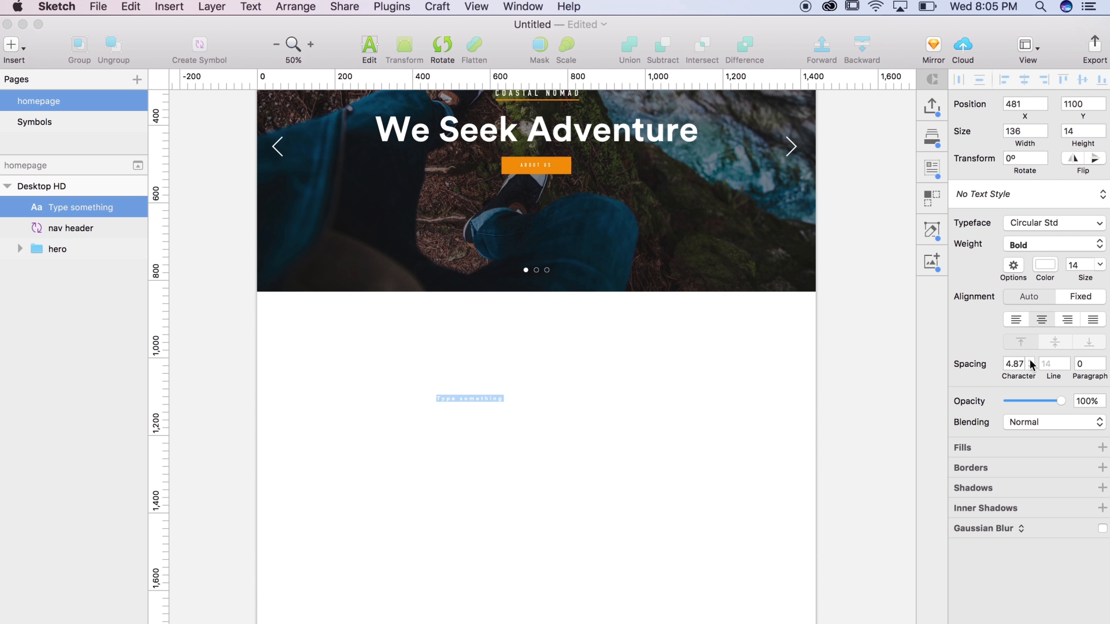
{"action": "left_click", "coordinate": [1021, 365]}
{"action": "type", "text": "0"}
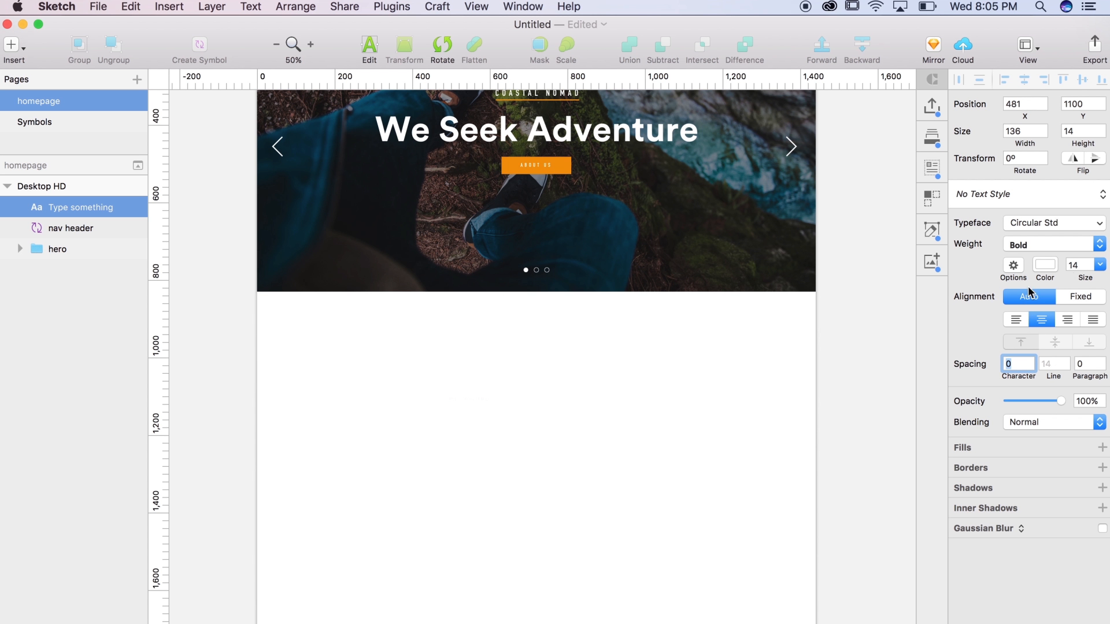
Set the new text's colour to dark grey 4A4A4A and its font size to 48.
{"action": "left_click", "coordinate": [1056, 267]}
{"action": "left_click", "coordinate": [1061, 525]}
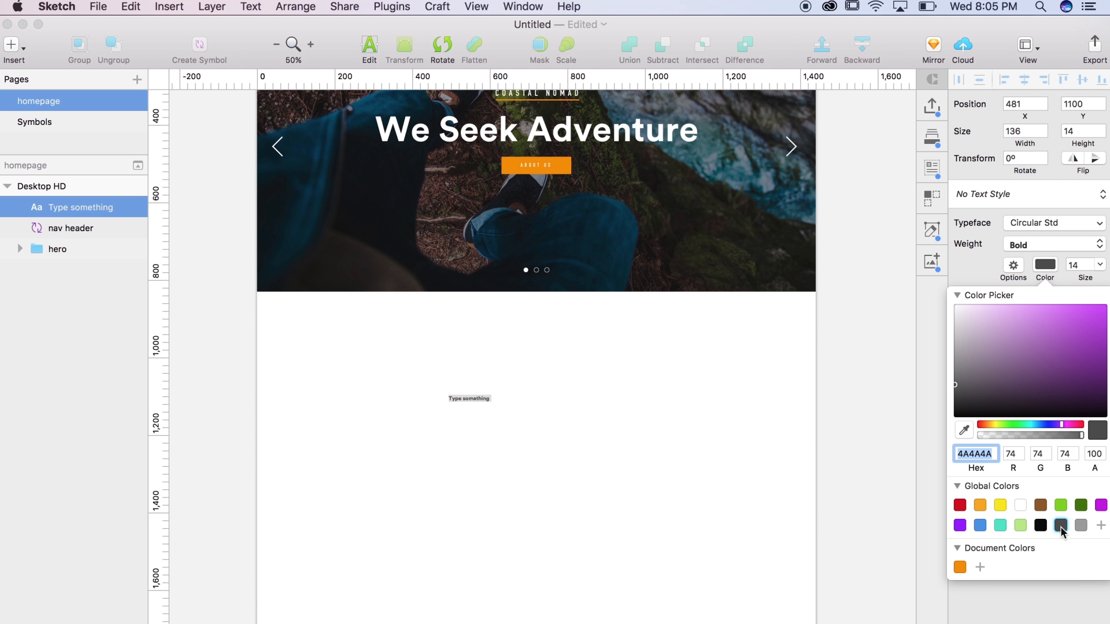
{"action": "left_click", "coordinate": [1081, 266]}
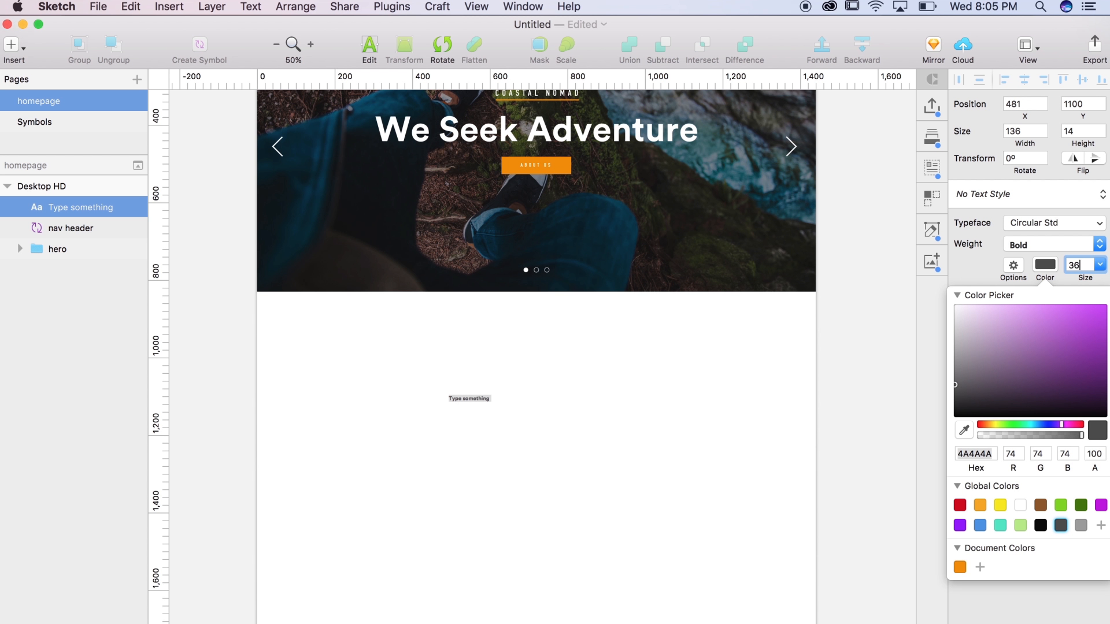
{"action": "type", "text": "36"}
{"action": "key", "text": "Return"}
{"action": "left_click", "coordinate": [1076, 269]}
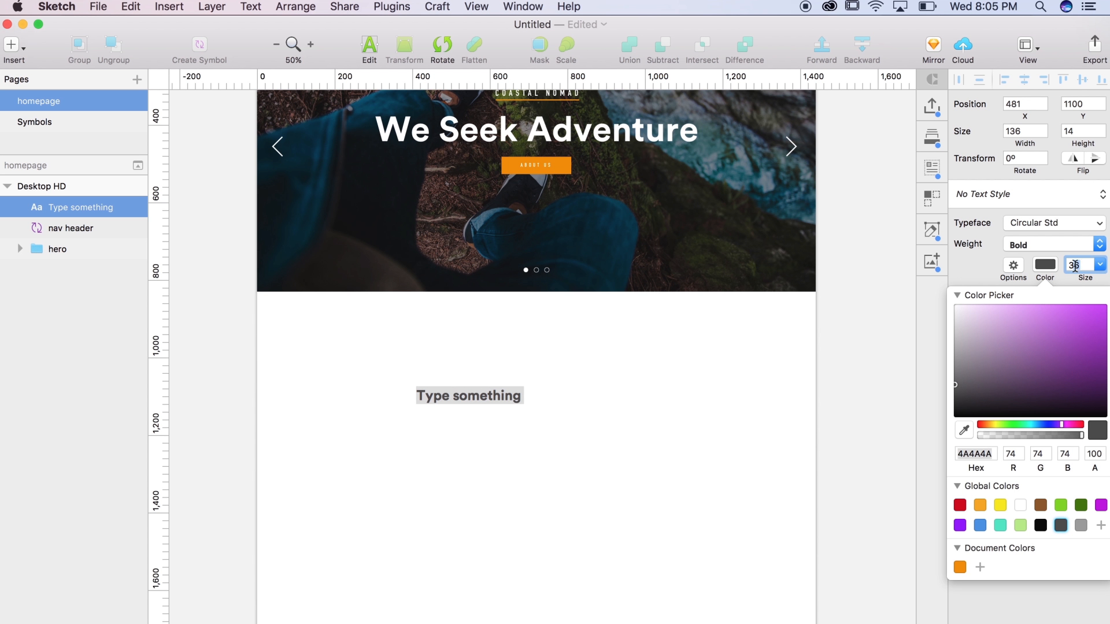
{"action": "type", "text": "48"}
{"action": "key", "text": "Return"}
{"action": "key", "text": "Escape"}
Move the placeholder text to about X 177, Y 1079 below the hero and left-align it.
{"action": "scroll", "coordinate": [543, 371], "scroll_direction": "down", "scroll_amount": 2}
{"action": "left_click_drag", "start_coordinate": [522, 362], "coordinate": [454, 372]}
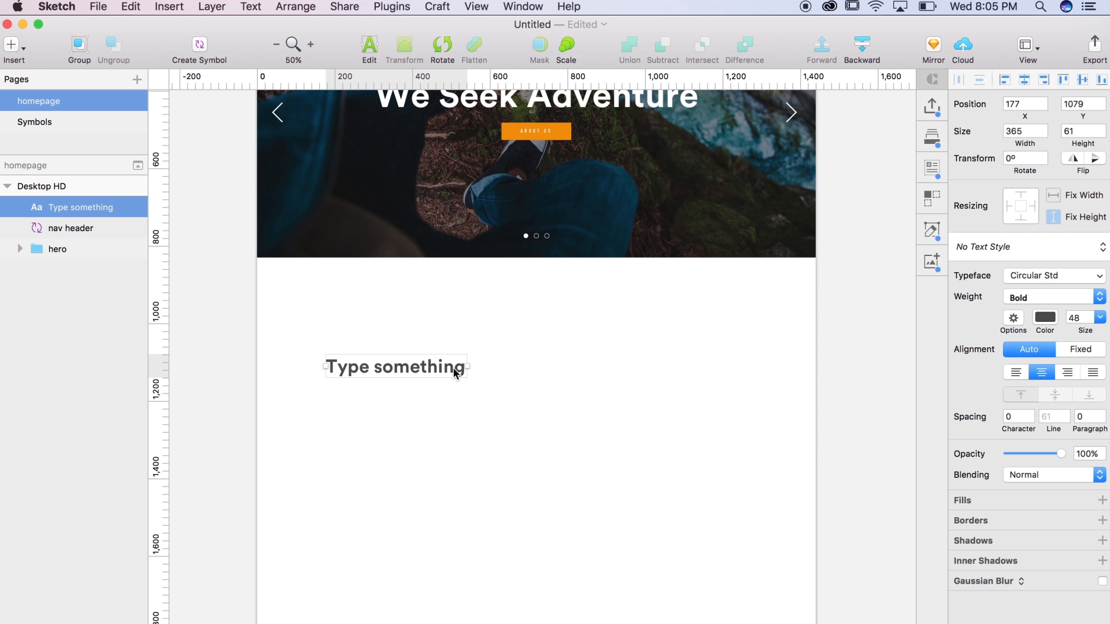
{"action": "left_click", "coordinate": [1015, 373]}
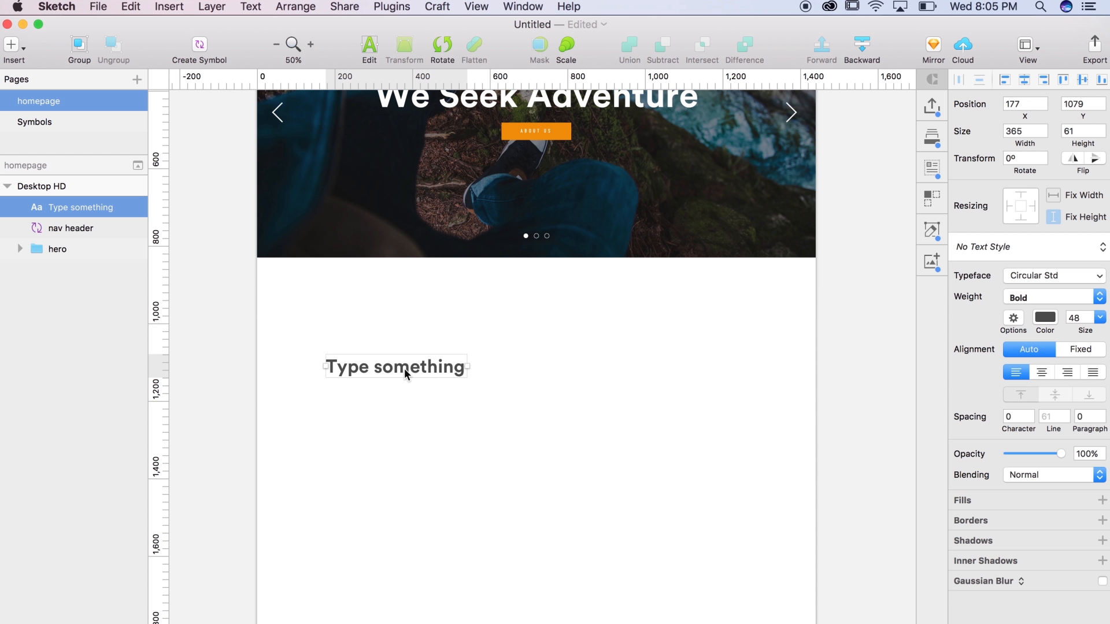
Show the layout grid and line up the placeholder text's left edge with the grid column at X 150, with Y at 1078.
{"action": "key", "text": "ctrl+l"}
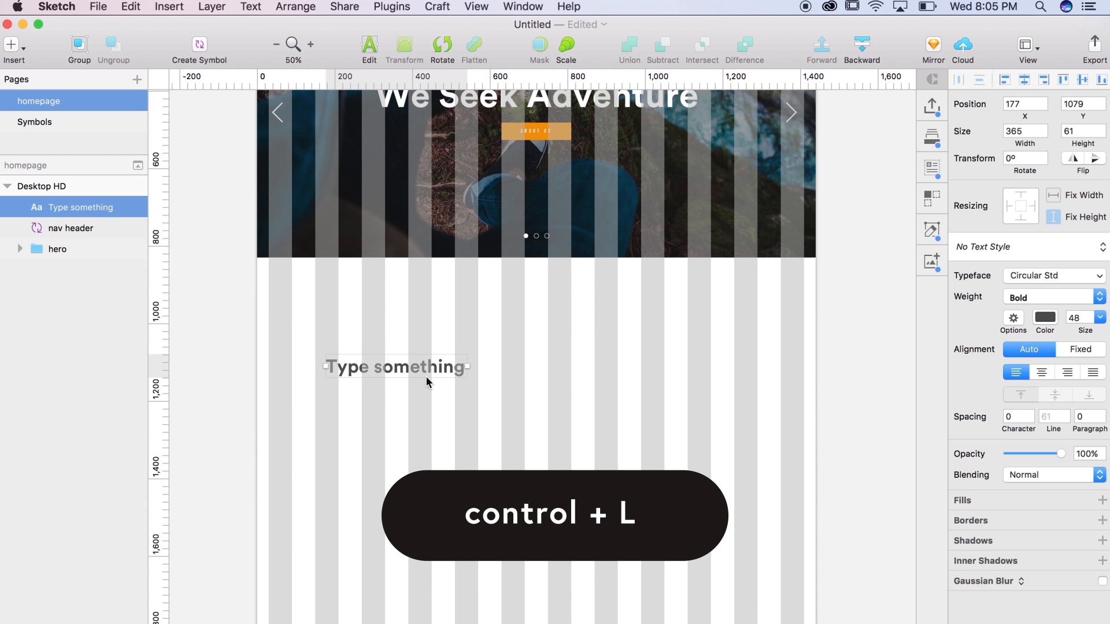
{"action": "left_click_drag", "start_coordinate": [428, 370], "coordinate": [556, 343]}
{"action": "key", "text": "super+plus"}
{"action": "key", "text": "shift+Left"}
{"action": "key", "text": "shift+Left"}
{"action": "key", "text": "shift+Left"}
{"action": "key", "text": "shift+Left"}
{"action": "key", "text": "shift+Left"}
{"action": "key", "text": "shift+Left"}
{"action": "key", "text": "Right"}
{"action": "key", "text": "Right"}
{"action": "key", "text": "Right"}
{"action": "key", "text": "Right"}
{"action": "key", "text": "Right"}
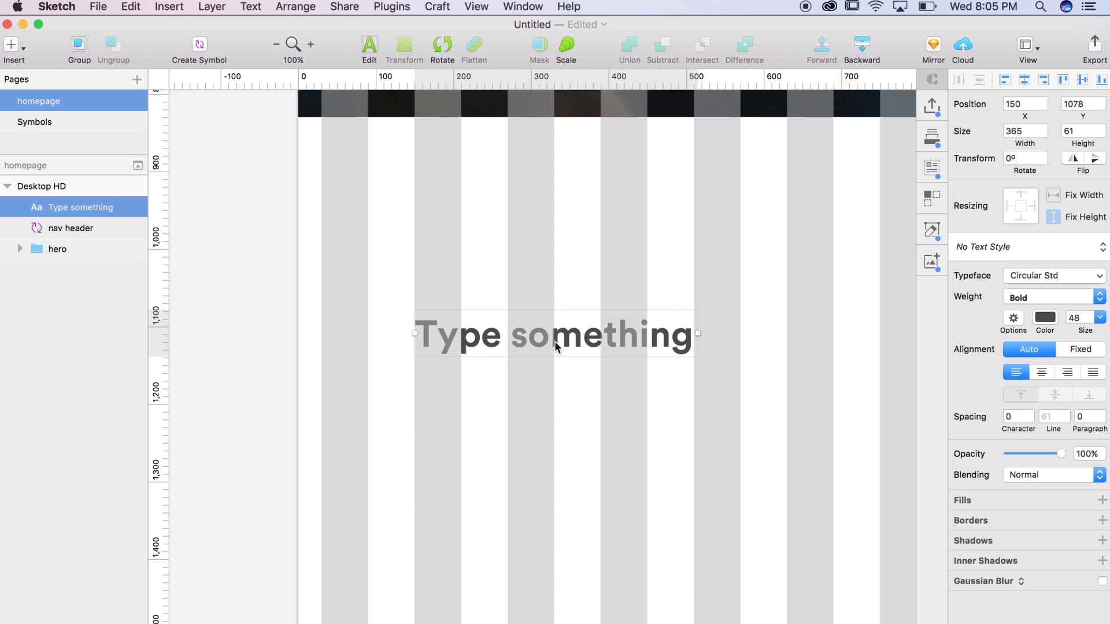
{"action": "key", "text": "super+plus"}
{"action": "scroll", "coordinate": [554, 341], "scroll_direction": "left", "scroll_amount": 1}
{"action": "scroll", "coordinate": [554, 341], "scroll_direction": "left", "scroll_amount": 1}
{"action": "key", "text": "Left"}
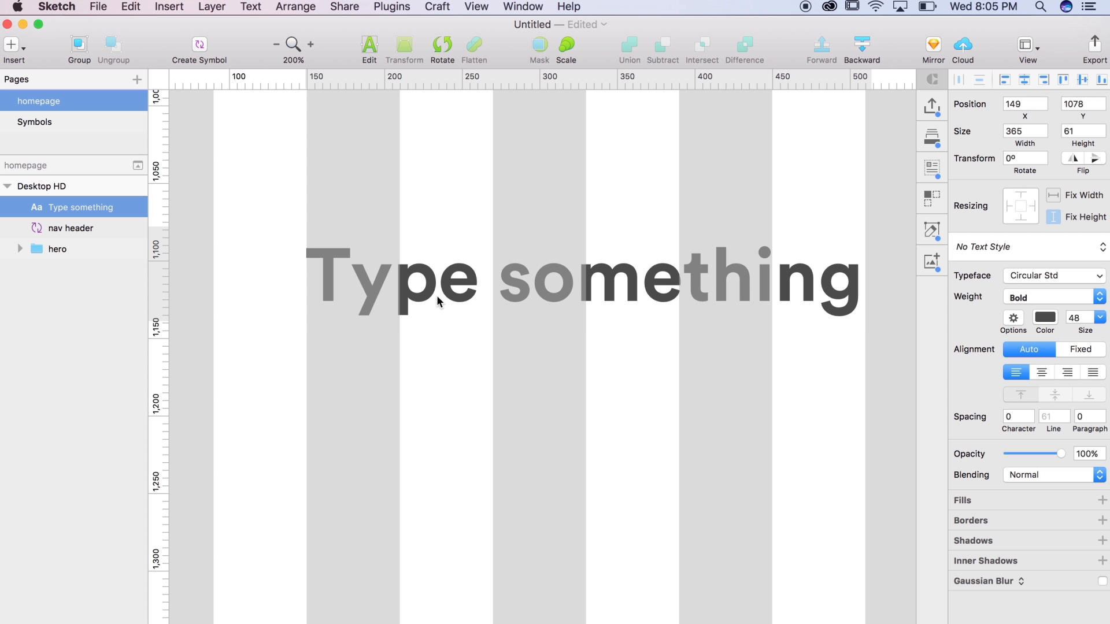
{"action": "key", "text": "Right"}
{"action": "key", "text": "super+minus"}
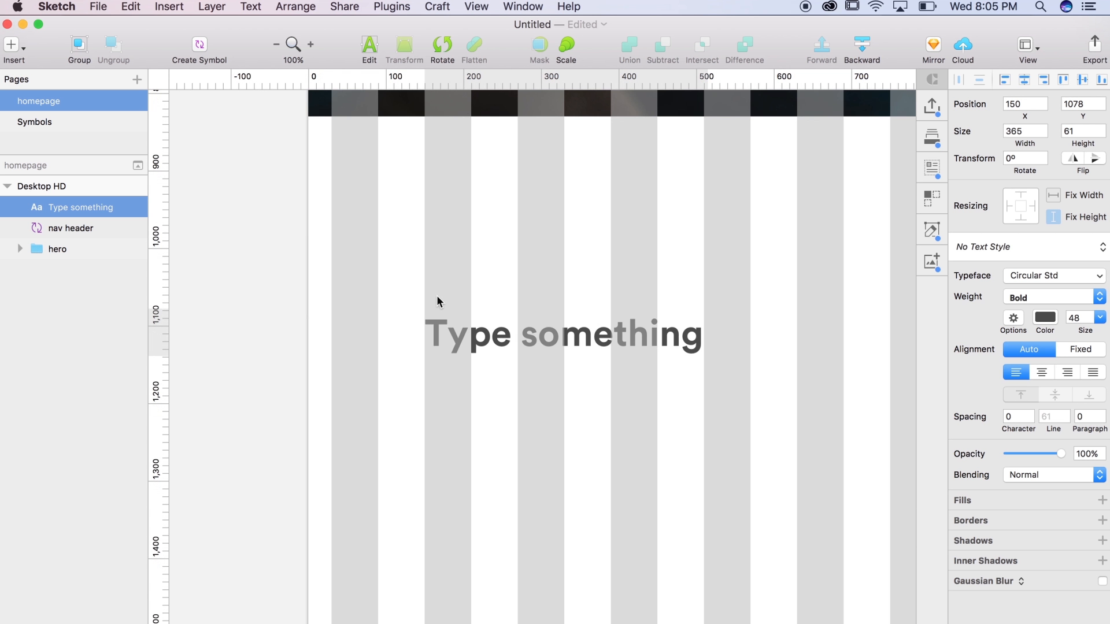
Open the placeholder text below the hero for editing with all of its content selected.
{"action": "double_click", "coordinate": [610, 336]}
{"action": "key", "text": "super+a"}
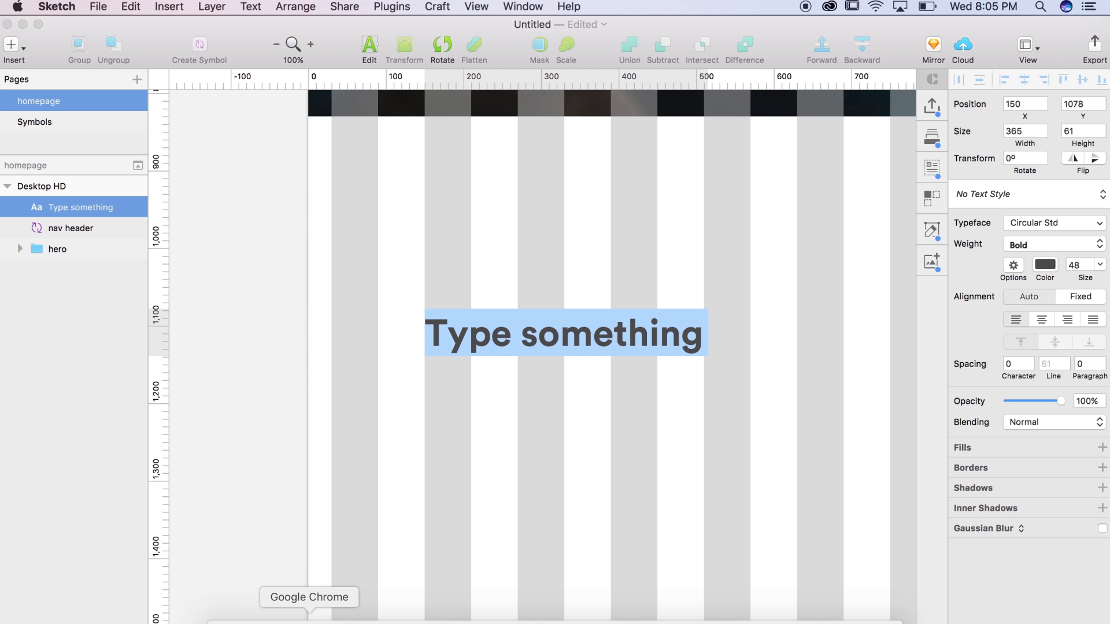
Switch to Chrome and open magdeleine.co/browse/ in a new tab.
{"action": "left_click", "coordinate": [309, 622]}
{"action": "left_click", "coordinate": [318, 36]}
{"action": "type", "text": "mage"}
{"action": "key", "text": "BackSpace"}
{"action": "type", "text": "deleine.co/browse/"}
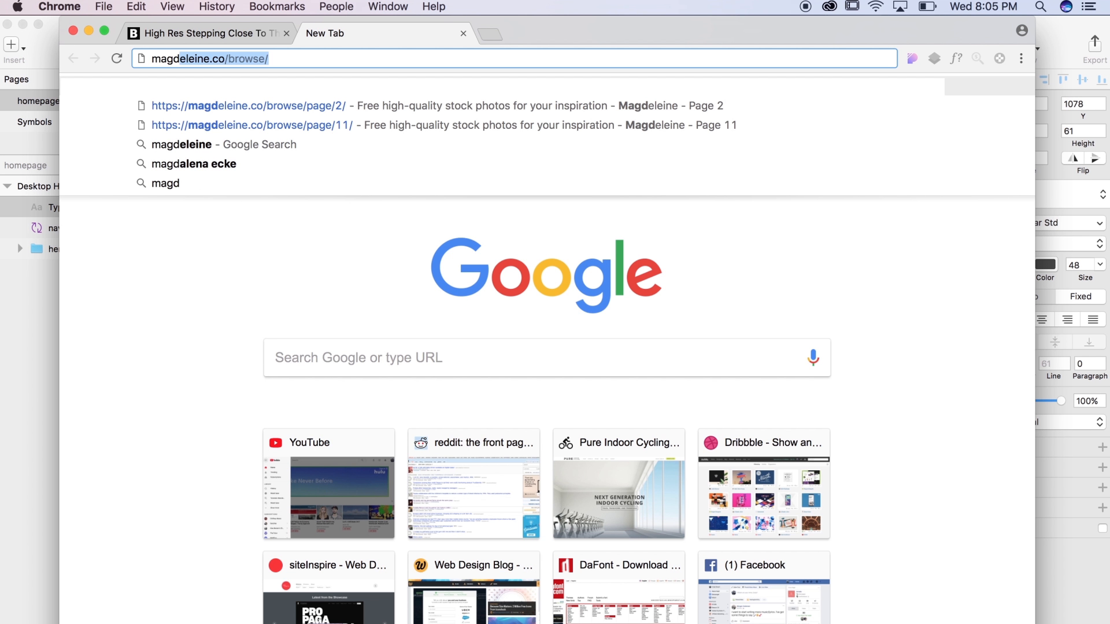
{"action": "key", "text": "Return"}
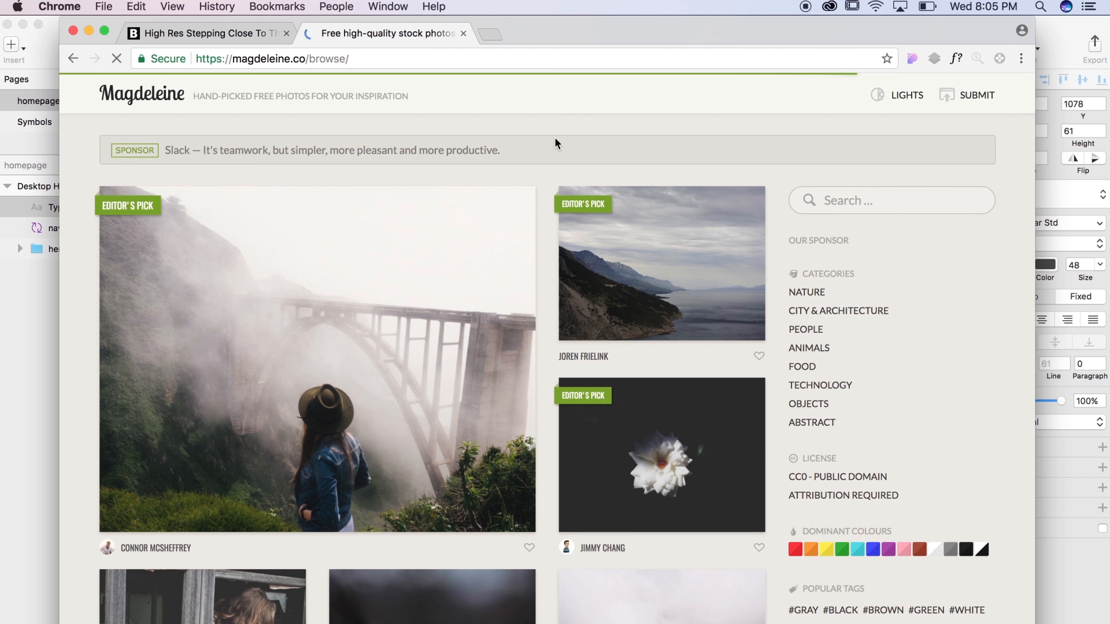
Copy the photo of the woman in a hat facing the foggy bridge and paste it into the homepage artboard in Sketch.
{"action": "scroll", "coordinate": [675, 283], "scroll_direction": "down", "scroll_amount": 1}
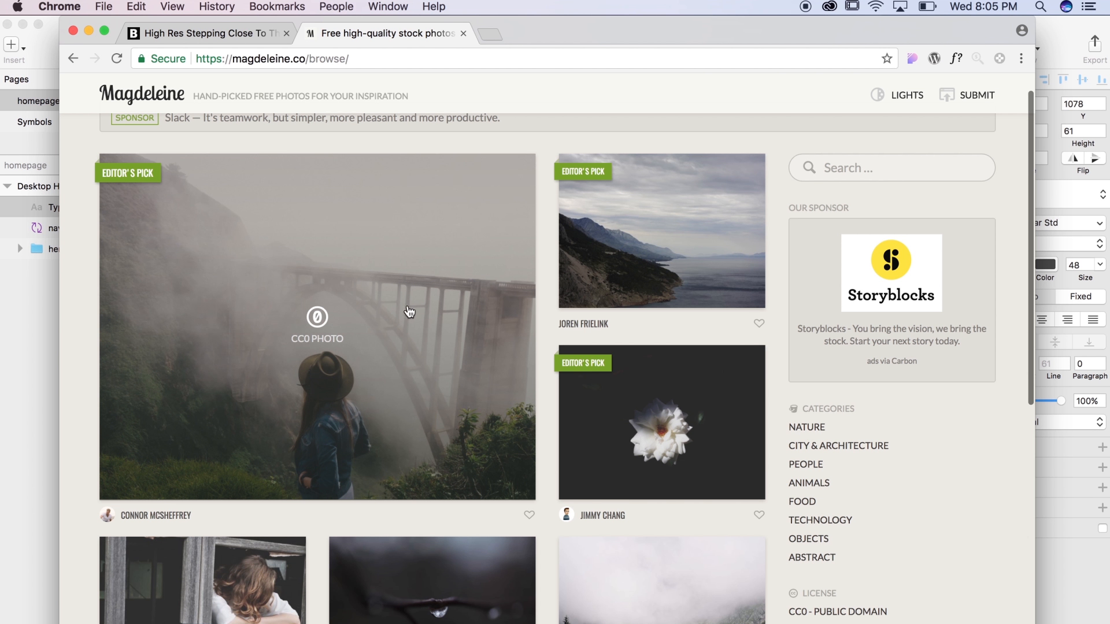
{"action": "scroll", "coordinate": [413, 309], "scroll_direction": "up", "scroll_amount": 1}
{"action": "left_click", "coordinate": [414, 299]}
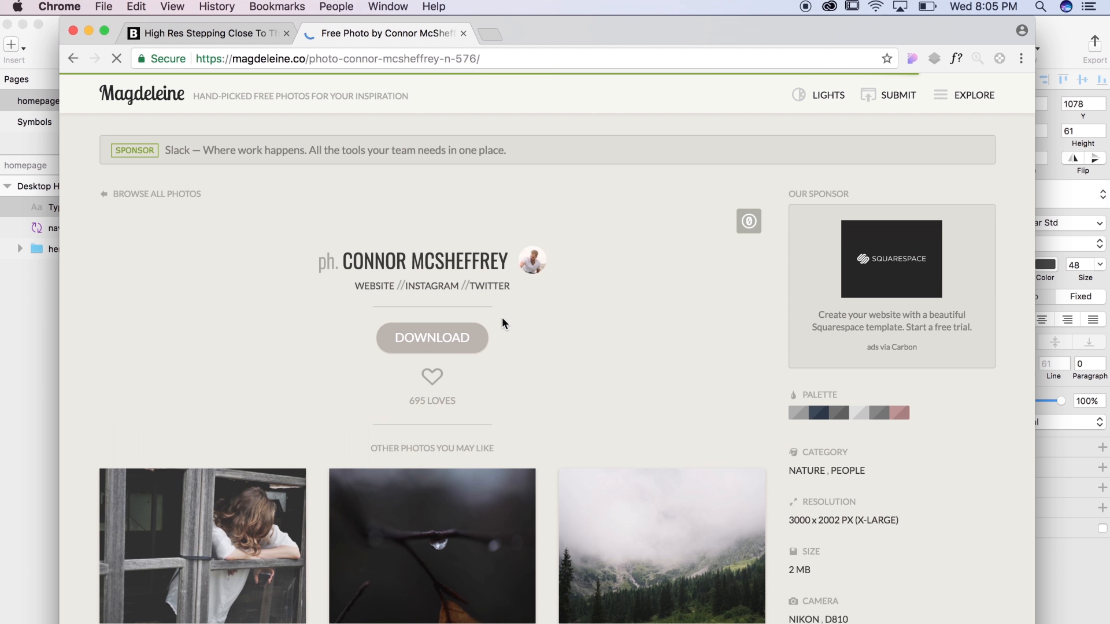
{"action": "scroll", "coordinate": [509, 322], "scroll_direction": "down", "scroll_amount": 2}
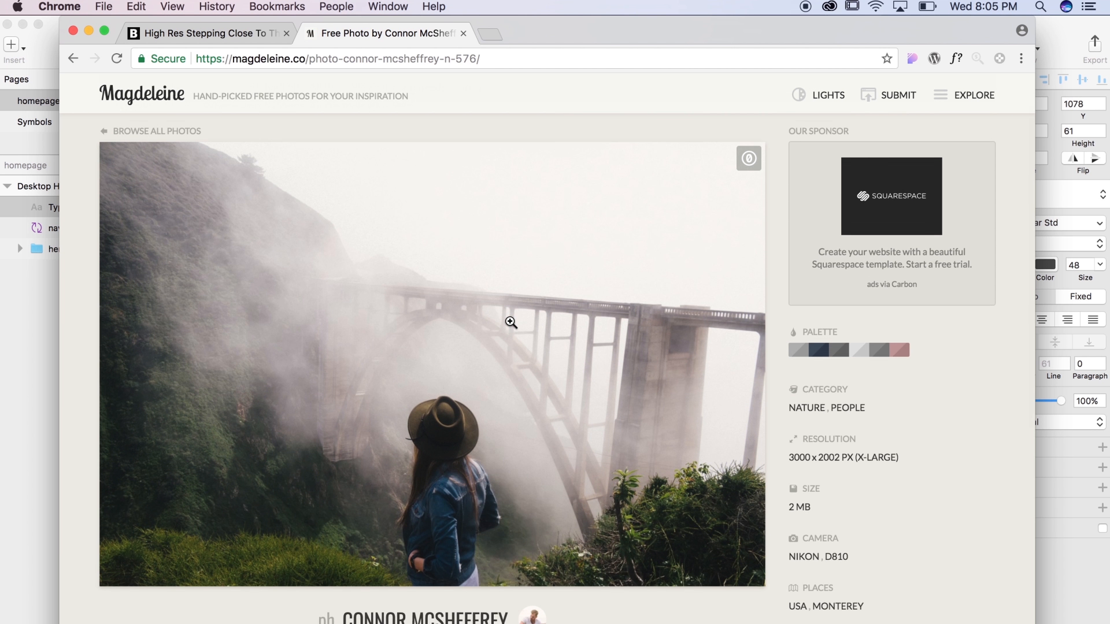
{"action": "right_click", "coordinate": [551, 313]}
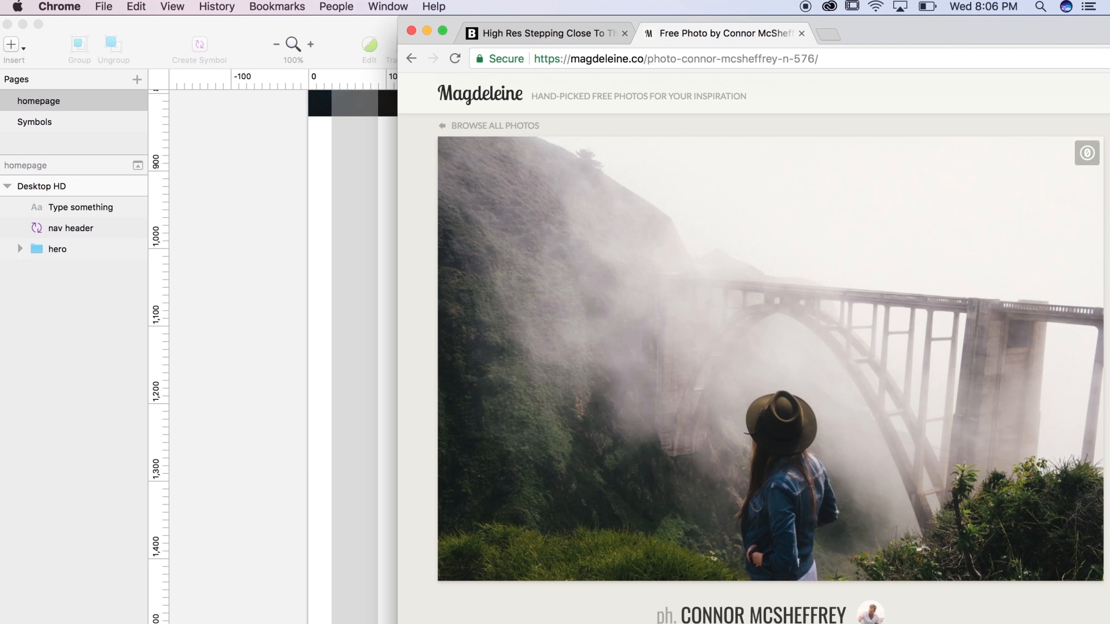
{"action": "left_click_drag", "start_coordinate": [440, 623], "coordinate": [346, 516]}
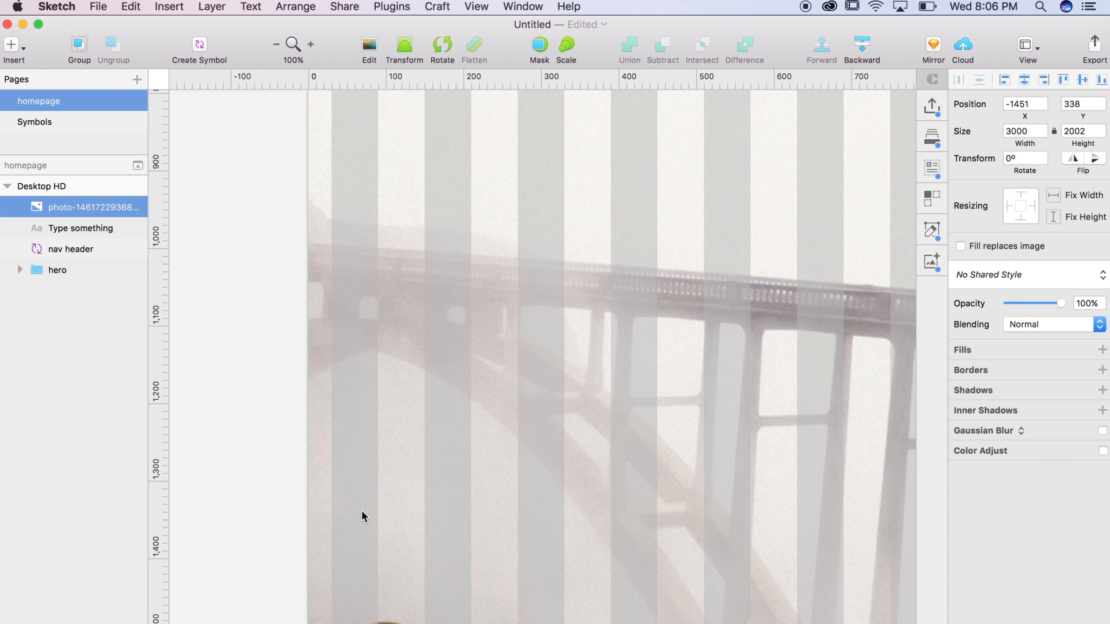
Scale the bridge photo down to about 584 by 390 and position it below and beside the placeholder heading.
{"action": "key", "text": "super+minus"}
{"action": "key", "text": "super+minus"}
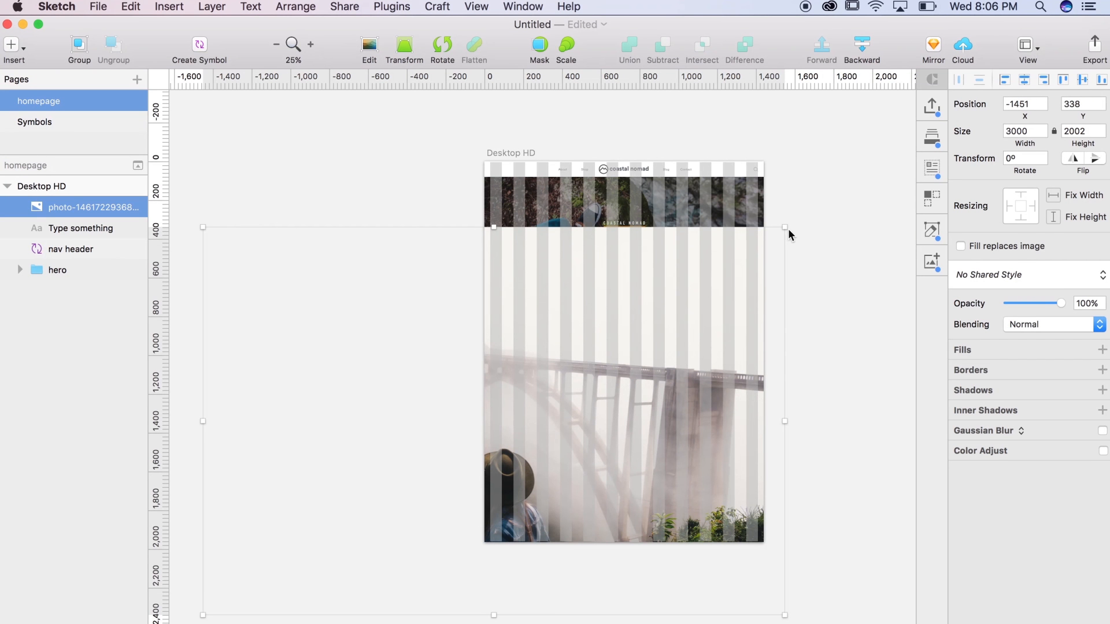
{"action": "left_click_drag", "start_coordinate": [785, 228], "coordinate": [597, 352]}
{"action": "left_click_drag", "start_coordinate": [519, 430], "coordinate": [444, 289]}
{"action": "key", "text": "super+plus"}
{"action": "key", "text": "super+plus"}
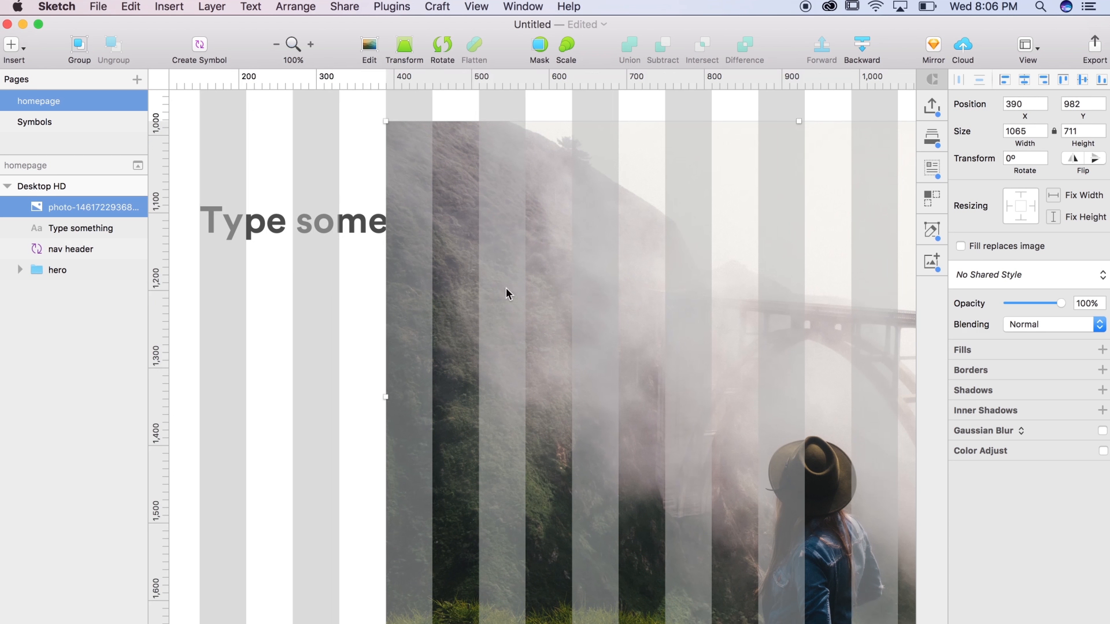
{"action": "left_click_drag", "start_coordinate": [384, 121], "coordinate": [722, 211]}
{"action": "left_click_drag", "start_coordinate": [645, 316], "coordinate": [489, 326]}
{"action": "key", "text": "super+minus"}
{"action": "left_click_drag", "start_coordinate": [552, 367], "coordinate": [580, 426]}
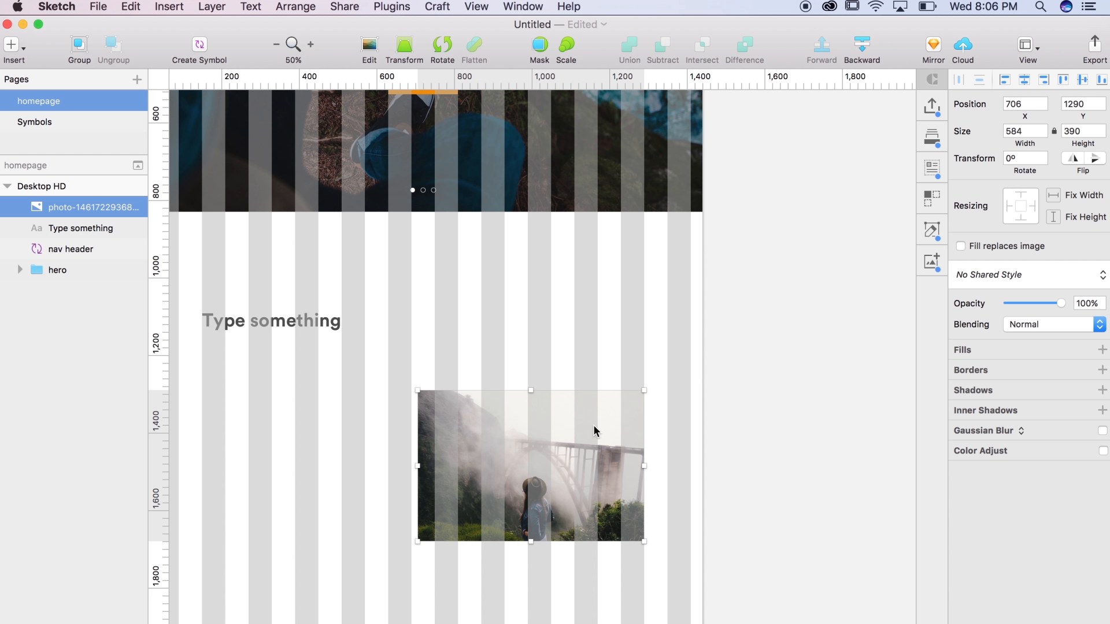
Draw a 540 by 540 rectangle beside the placeholder heading, overlapping the bridge photo.
{"action": "left_click", "coordinate": [527, 322]}
{"action": "left_click", "coordinate": [168, 6]}
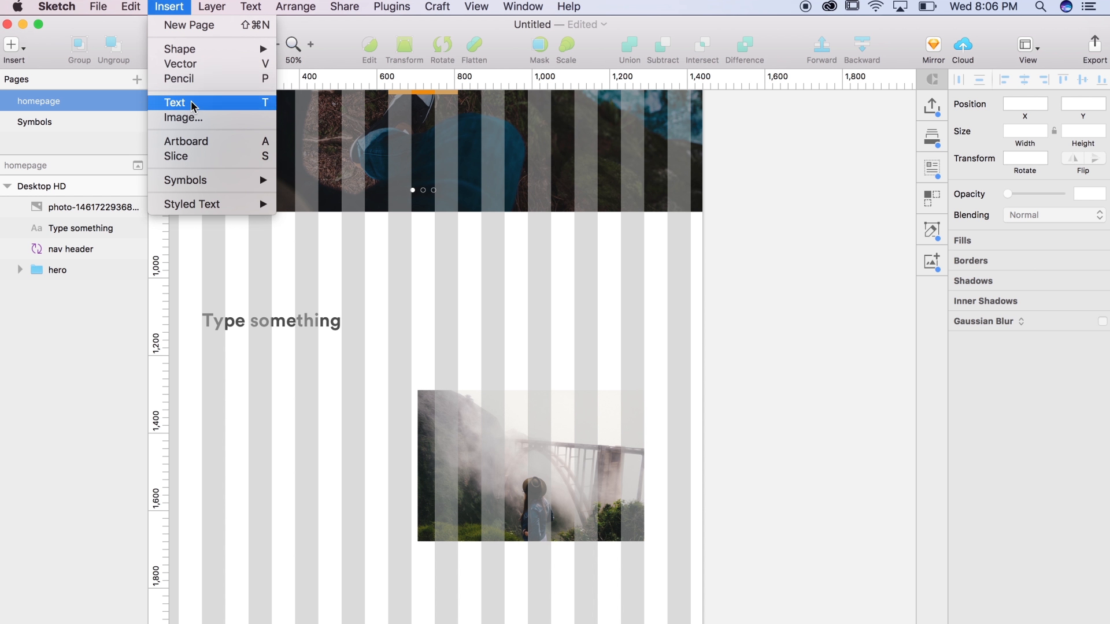
{"action": "mouse_move", "coordinate": [185, 49]}
{"action": "left_click", "coordinate": [335, 78]}
{"action": "mouse_move", "coordinate": [413, 190]}
{"action": "left_mouse_down"}
{"action": "mouse_move", "coordinate": [421, 286]}
{"action": "mouse_move", "coordinate": [413, 285]}
{"action": "mouse_move", "coordinate": [633, 439]}
{"action": "mouse_move", "coordinate": [625, 428]}
{"action": "left_mouse_up"}
Remove the square's border and set its fill colour to 000000.
{"action": "left_click", "coordinate": [982, 438]}
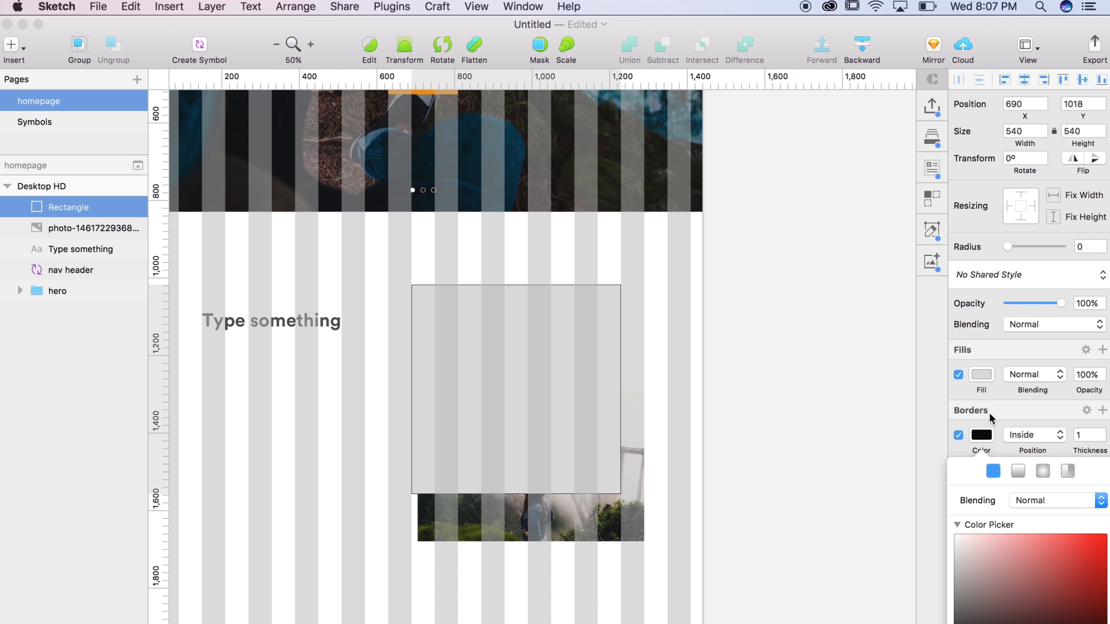
{"action": "left_click", "coordinate": [959, 436]}
{"action": "left_click", "coordinate": [981, 375]}
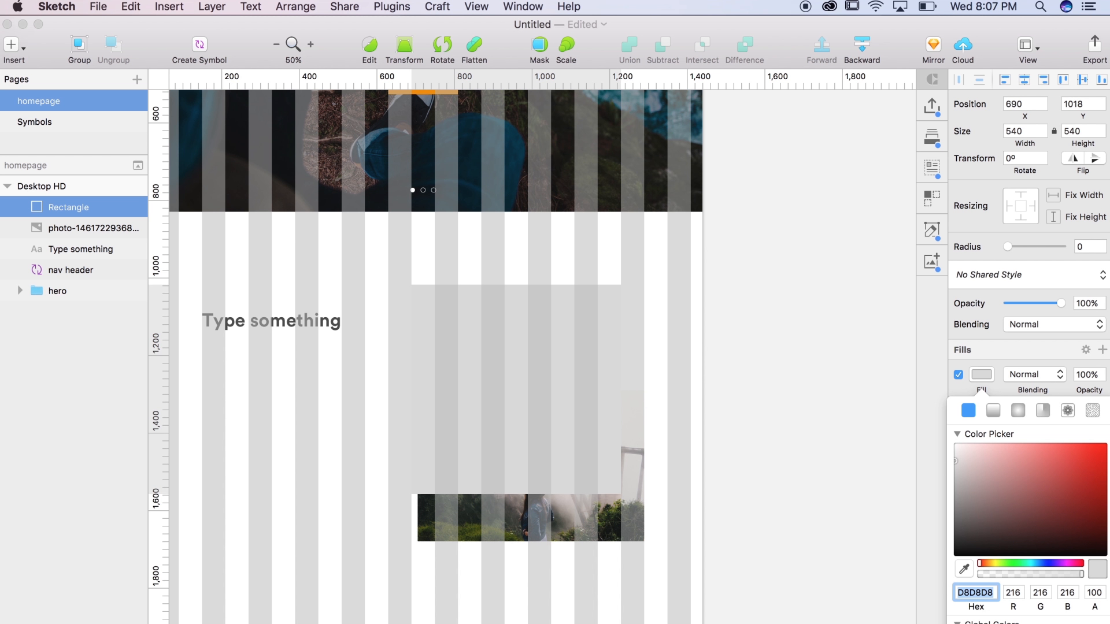
{"action": "type", "text": "000000"}
{"action": "key", "text": "Return"}
{"action": "left_click", "coordinate": [758, 356]}
{"action": "scroll", "coordinate": [755, 354], "scroll_direction": "left", "scroll_amount": 2}
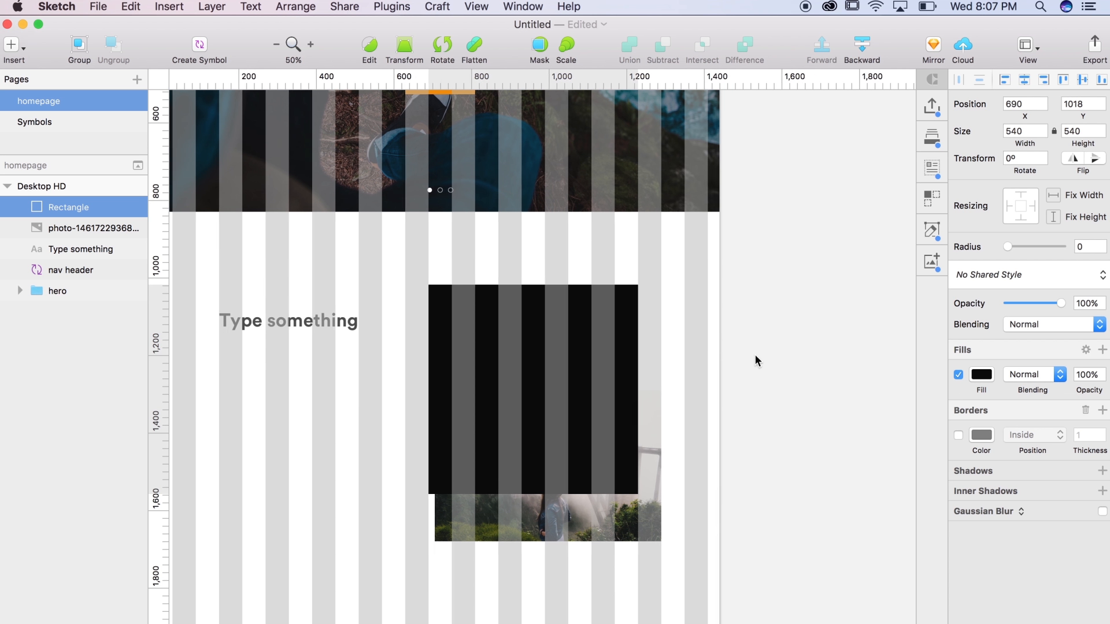
Move the photo layer above the rectangle and mask the photo with the square.
{"action": "left_click", "coordinate": [80, 231]}
{"action": "left_click_drag", "start_coordinate": [81, 233], "coordinate": [87, 202]}
{"action": "left_click", "coordinate": [82, 230], "text": "shift"}
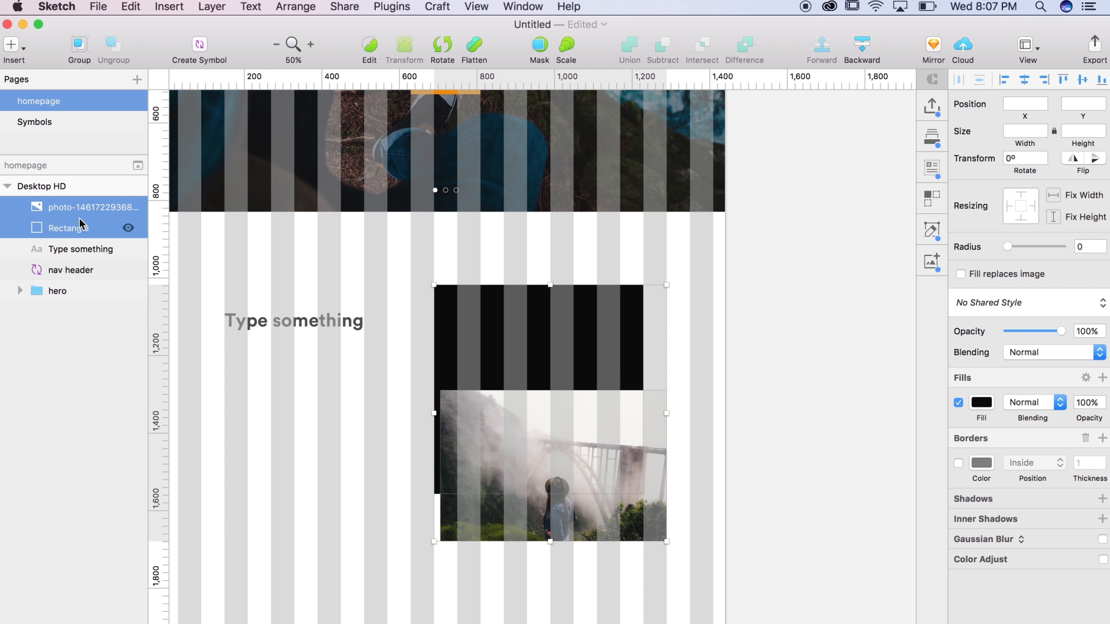
{"action": "right_click", "coordinate": [82, 229]}
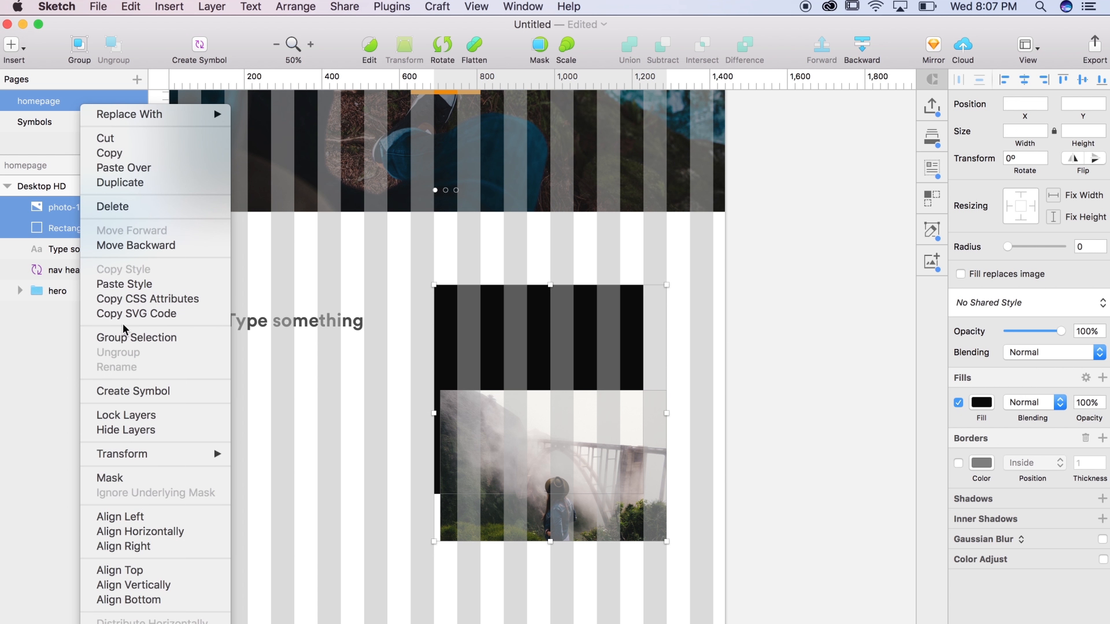
{"action": "left_click", "coordinate": [130, 481]}
Enlarge and reposition the photo inside the mask so it fills the square around the woman, and hide the layout grid.
{"action": "double_click", "coordinate": [591, 435]}
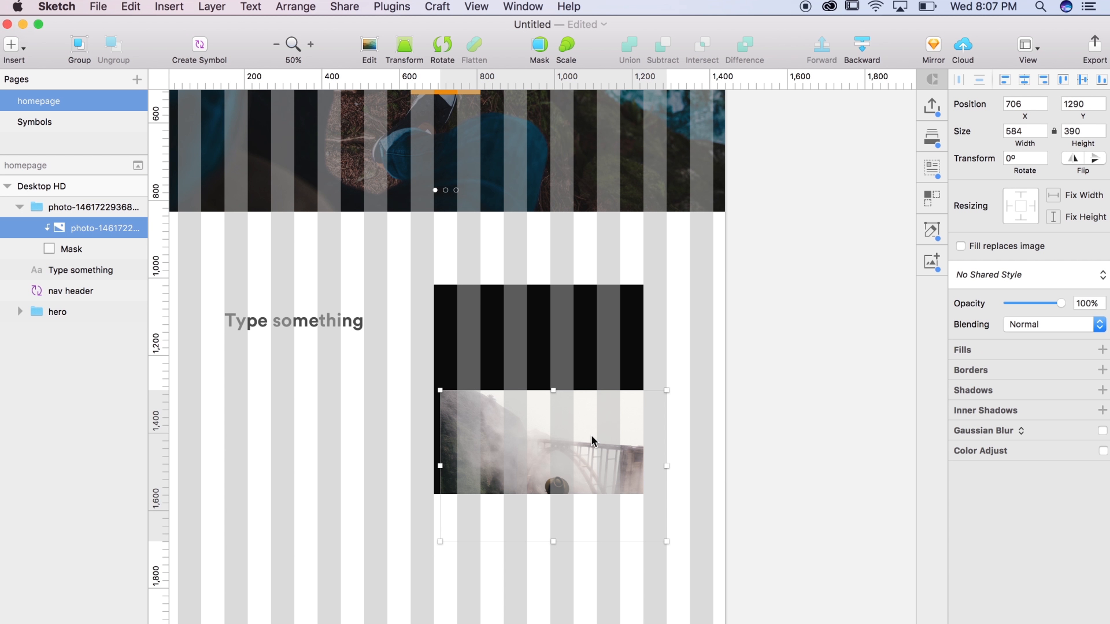
{"action": "key", "text": "ctrl+l"}
{"action": "left_click_drag", "start_coordinate": [588, 446], "coordinate": [572, 337]}
{"action": "left_click_drag", "start_coordinate": [653, 438], "coordinate": [785, 496]}
{"action": "left_click_drag", "start_coordinate": [575, 442], "coordinate": [519, 437]}
{"action": "left_click", "coordinate": [790, 442]}
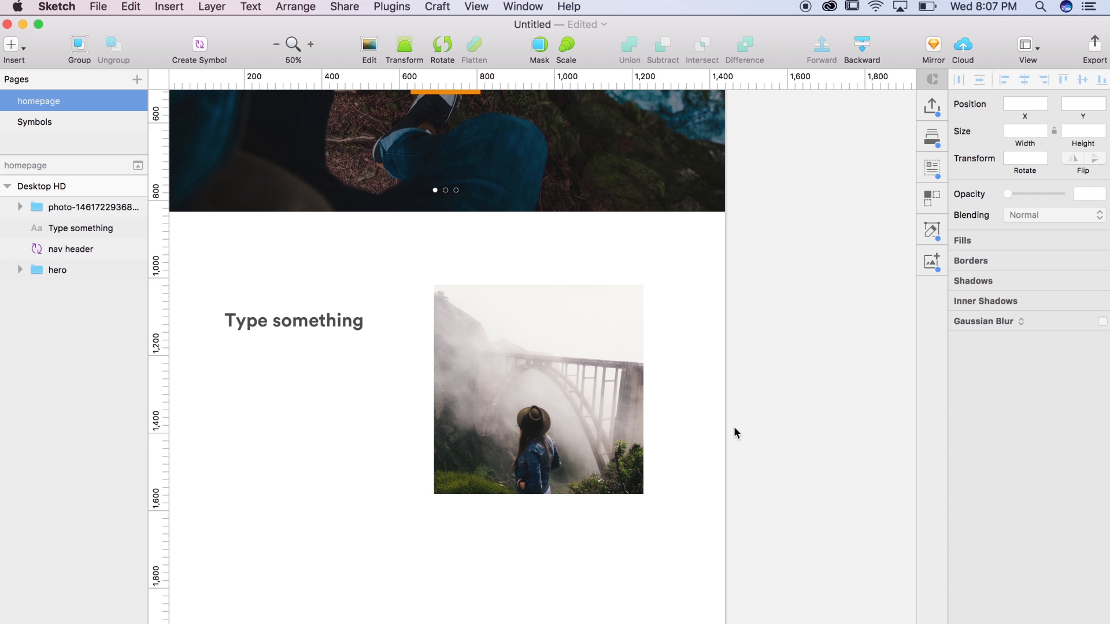
Replace the "Type something" heading text with "Exploring Big Sur".
{"action": "scroll", "coordinate": [684, 429], "scroll_direction": "up", "scroll_amount": 2}
{"action": "scroll", "coordinate": [520, 405], "scroll_direction": "left", "scroll_amount": 3}
{"action": "left_click", "coordinate": [378, 363]}
{"action": "double_click", "coordinate": [380, 363]}
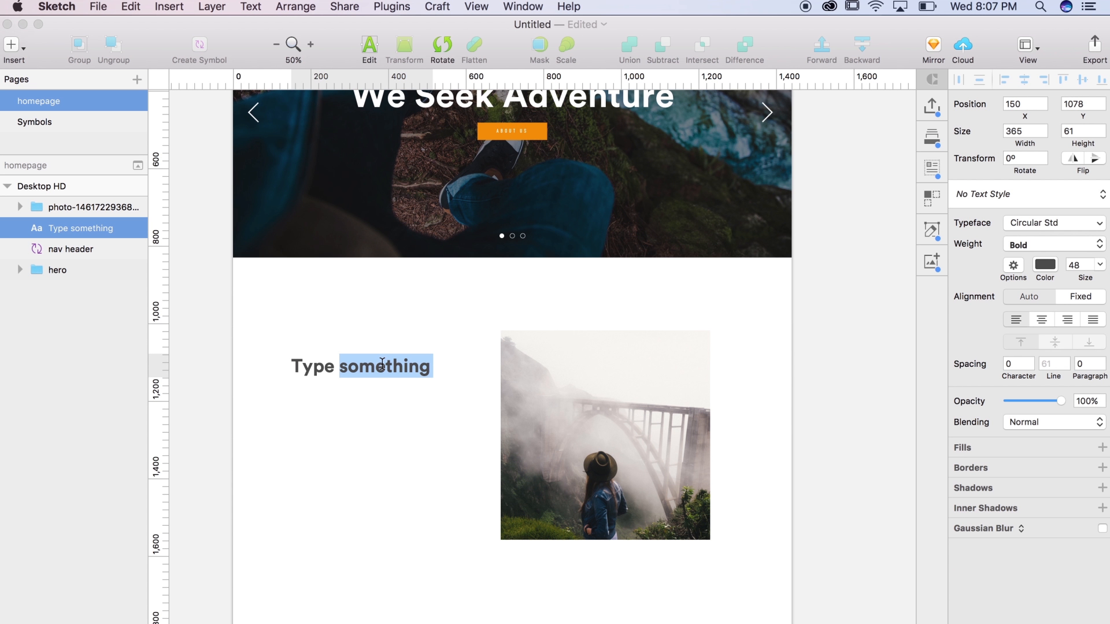
{"action": "triple_click", "coordinate": [382, 364]}
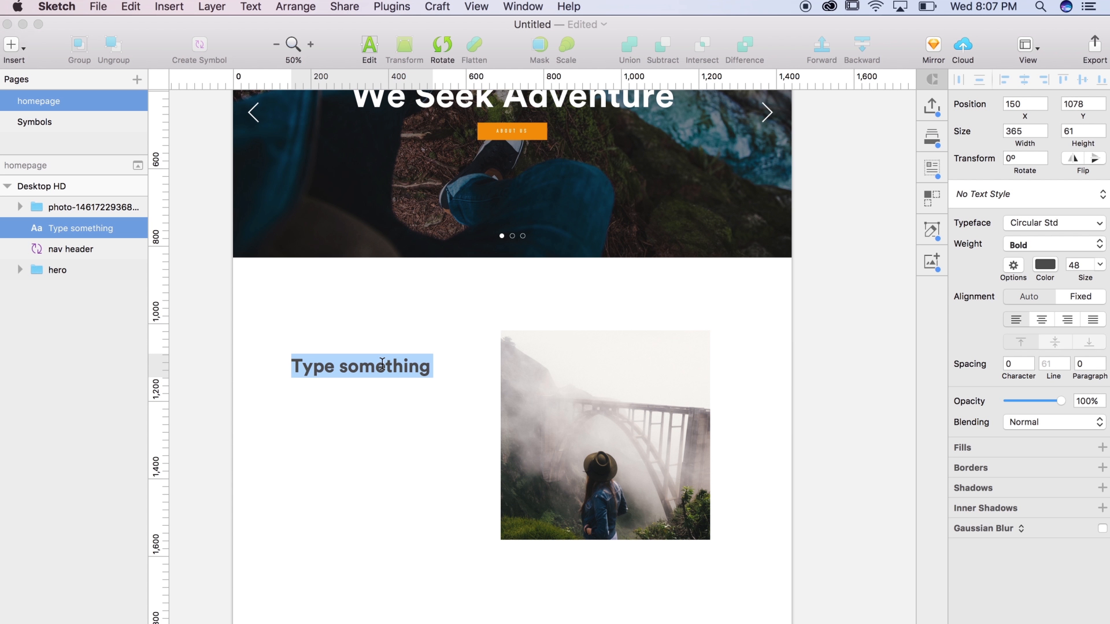
{"action": "type", "text": "Big Sur"}
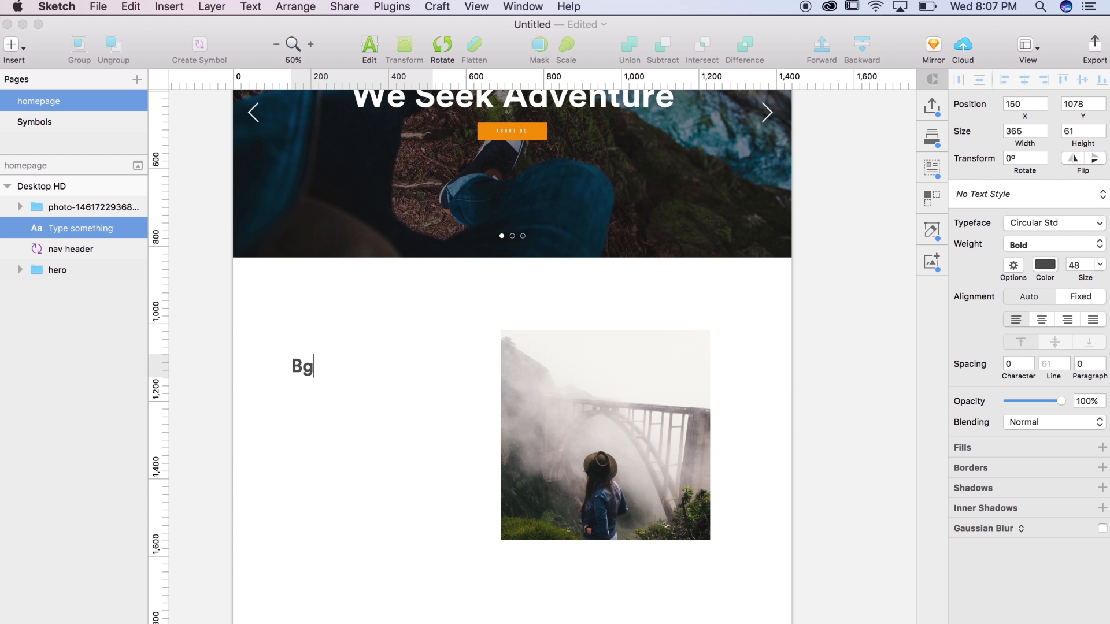
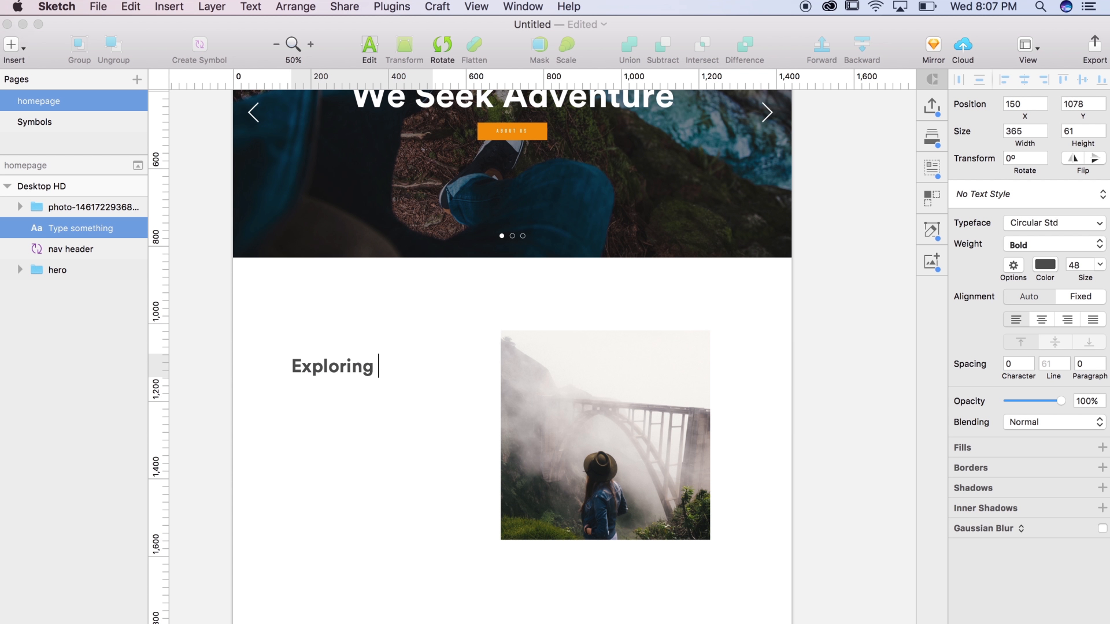
{"action": "key", "text": "Escape"}
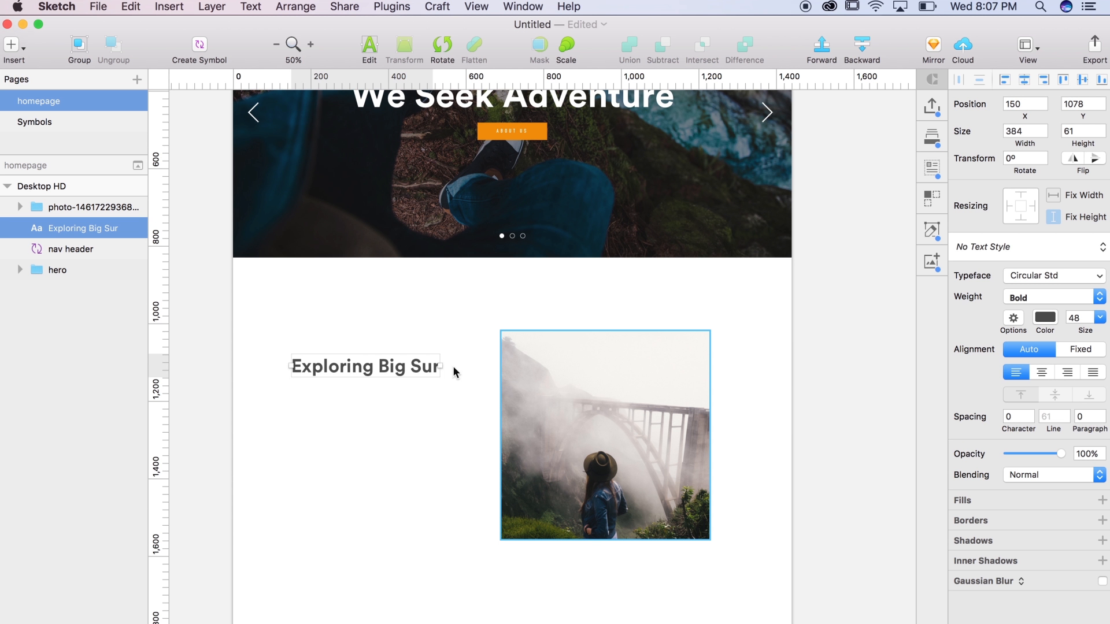
Move the heading lower and add a body text box about 419 wide below it in grey Circular Std Book, size 15.
{"action": "double_click", "coordinate": [417, 366]}
{"action": "left_click", "coordinate": [406, 367]}
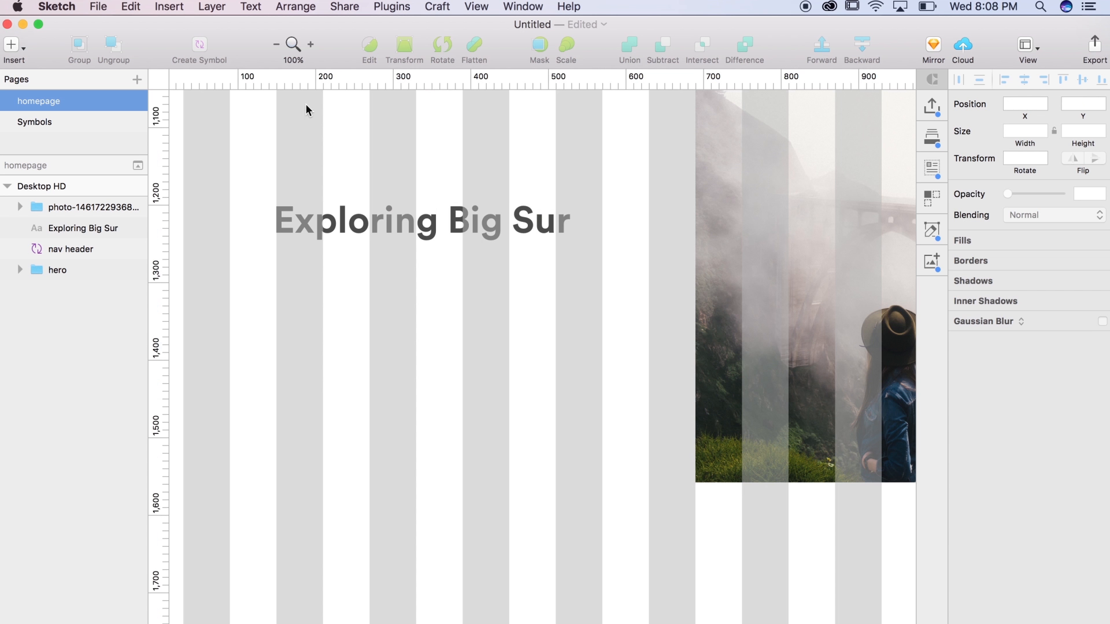
{"action": "left_click", "coordinate": [169, 6]}
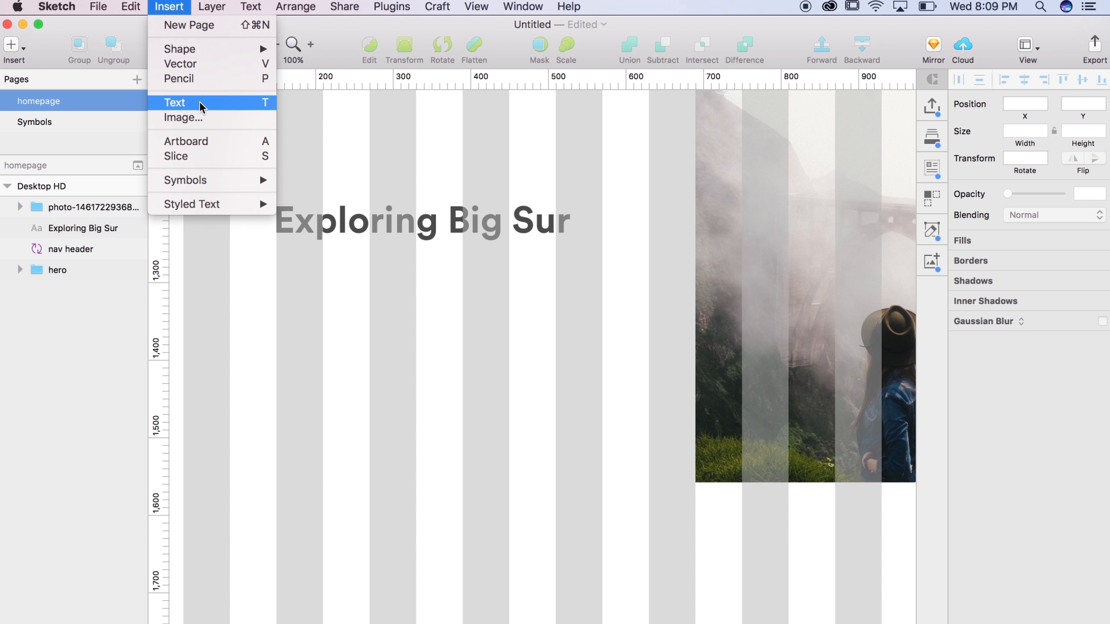
{"action": "left_click_drag", "start_coordinate": [279, 261], "coordinate": [603, 458]}
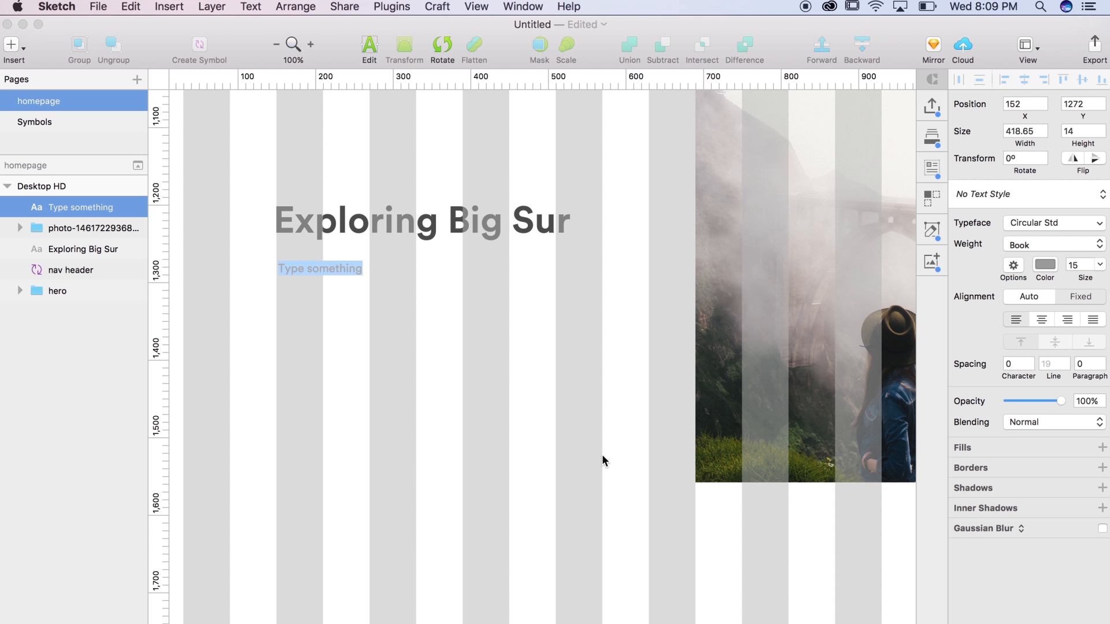
Switch to Chrome, search for hipster ipsum in a new tab and open the Hipster Ipsum site.
{"action": "left_click", "coordinate": [310, 622]}
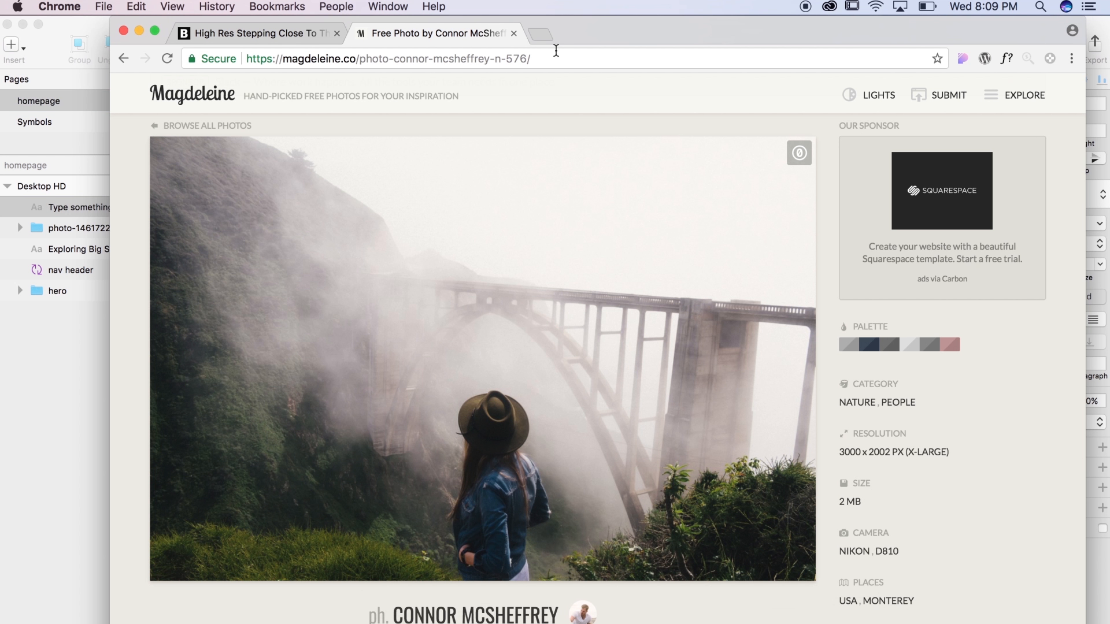
{"action": "left_click", "coordinate": [545, 36]}
{"action": "type", "text": "hiptse ipsum"}
{"action": "key", "text": "Return"}
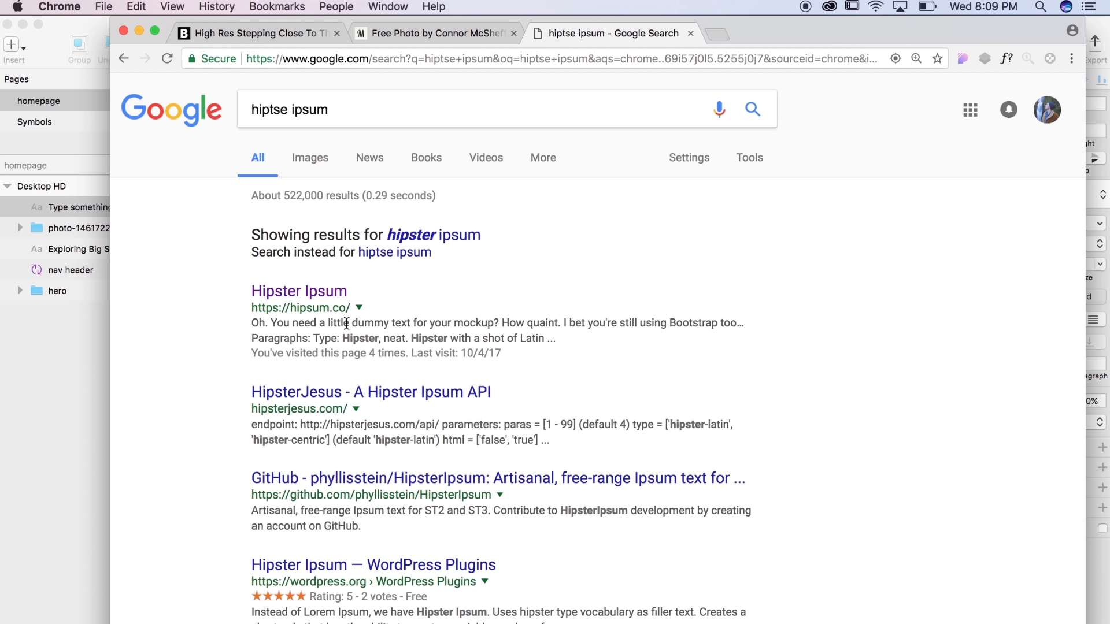
{"action": "left_click", "coordinate": [323, 293]}
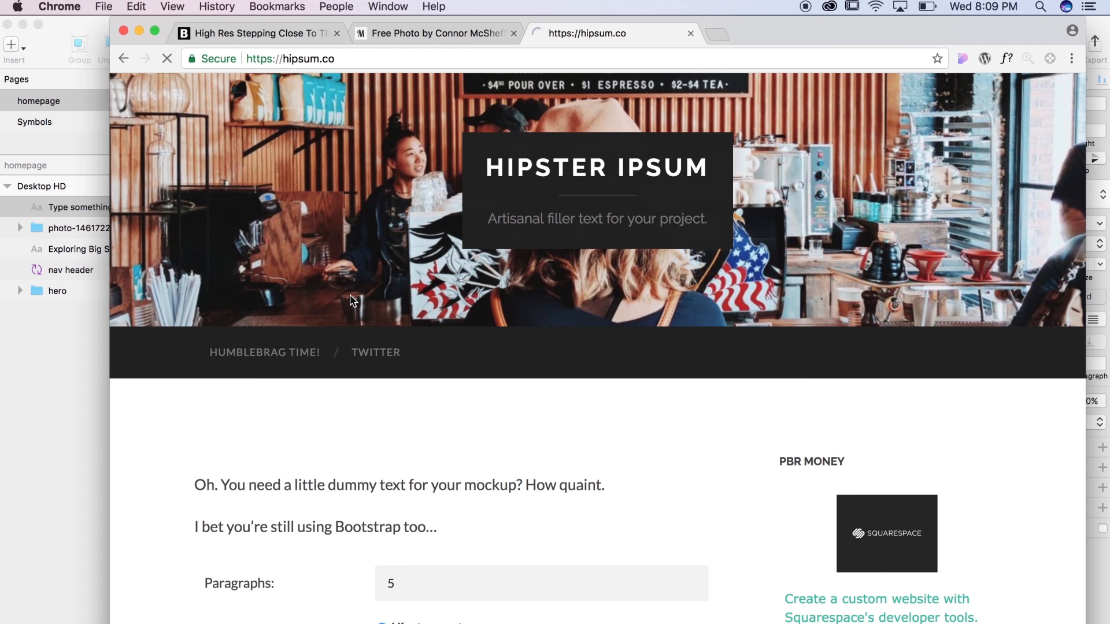
Generate hipster-centric filler text and copy its first two sentences, from "Franzen irony neutra" to "unicorn polaroid.".
{"action": "scroll", "coordinate": [353, 301], "scroll_direction": "down", "scroll_amount": 5}
{"action": "left_click", "coordinate": [405, 386]}
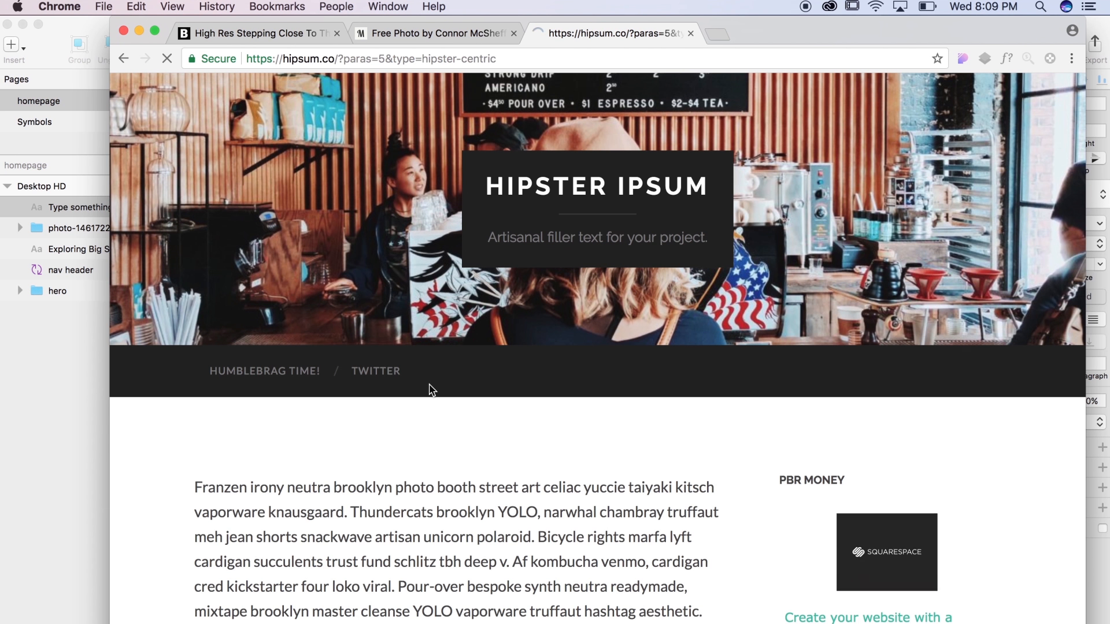
{"action": "scroll", "coordinate": [430, 385], "scroll_direction": "down", "scroll_amount": 4}
{"action": "left_click_drag", "start_coordinate": [195, 366], "coordinate": [544, 425]}
{"action": "key", "text": "super+c"}
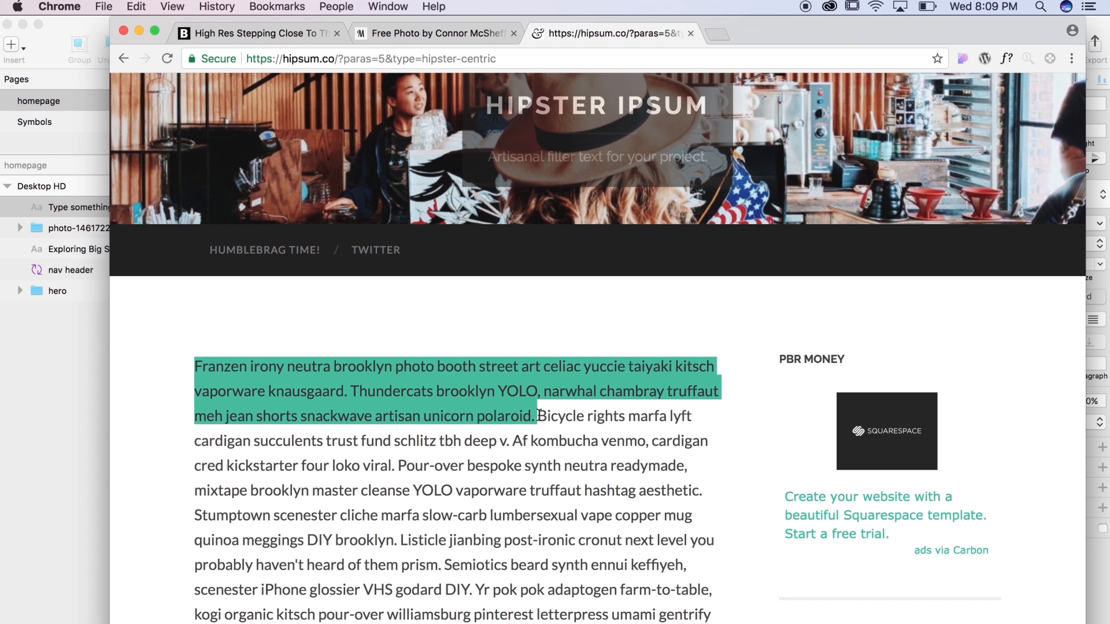
Return to Sketch and replace the placeholder text below the heading with the copied filler sentences.
{"action": "left_click", "coordinate": [85, 437]}
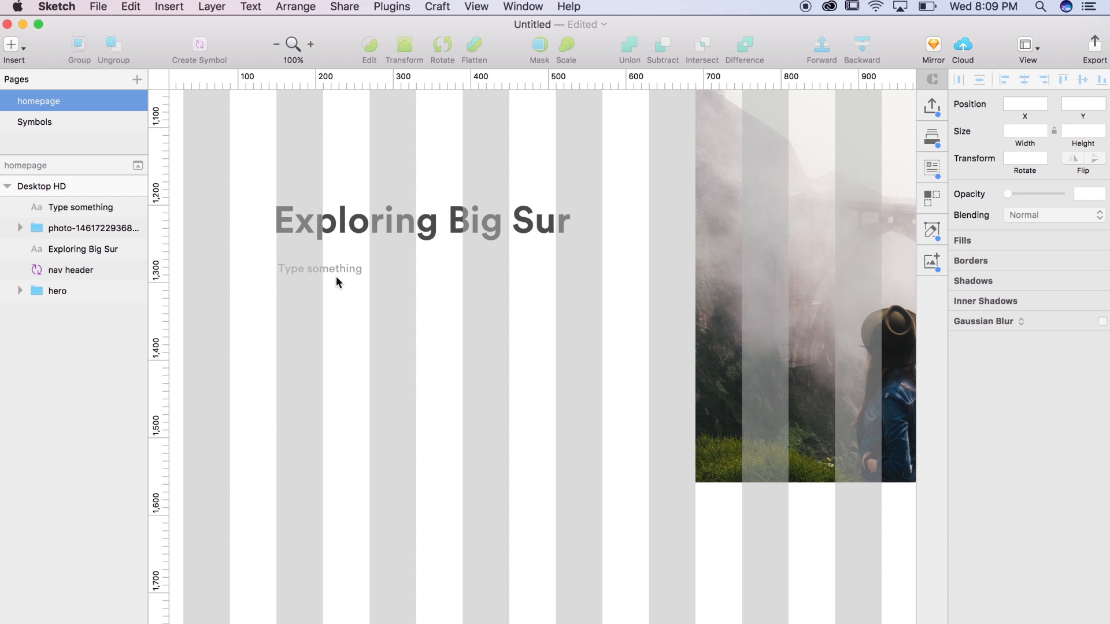
{"action": "left_click", "coordinate": [336, 277]}
{"action": "double_click", "coordinate": [342, 270]}
{"action": "key", "text": "super+v"}
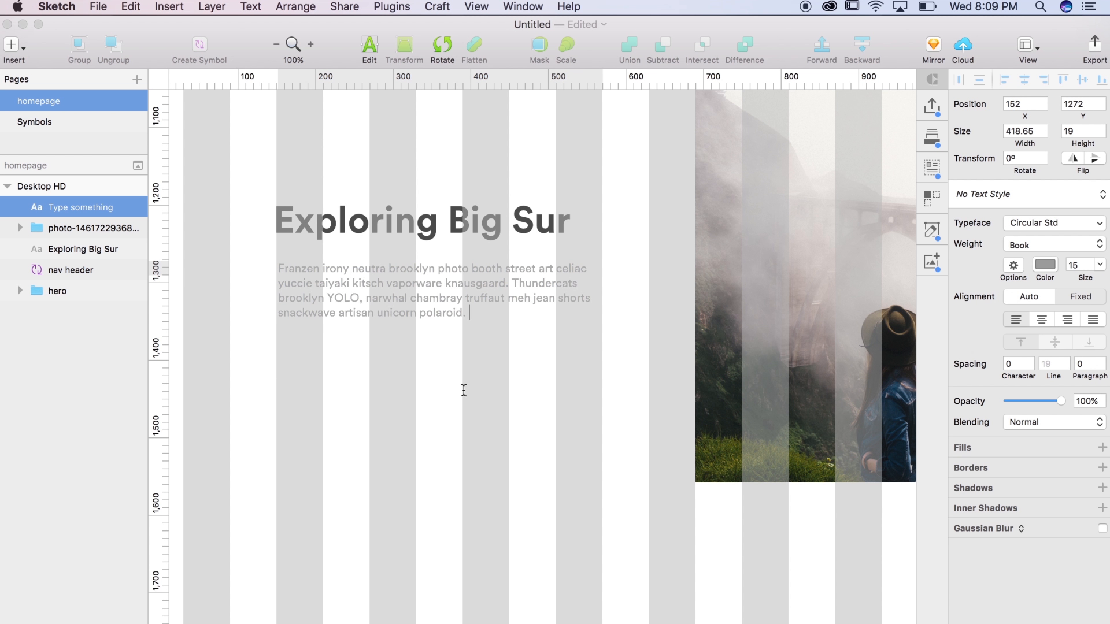
Increase the line spacing of the body paragraph and hide the layout grid.
{"action": "left_click", "coordinate": [464, 389]}
{"action": "left_click", "coordinate": [449, 294]}
{"action": "left_click", "coordinate": [579, 373]}
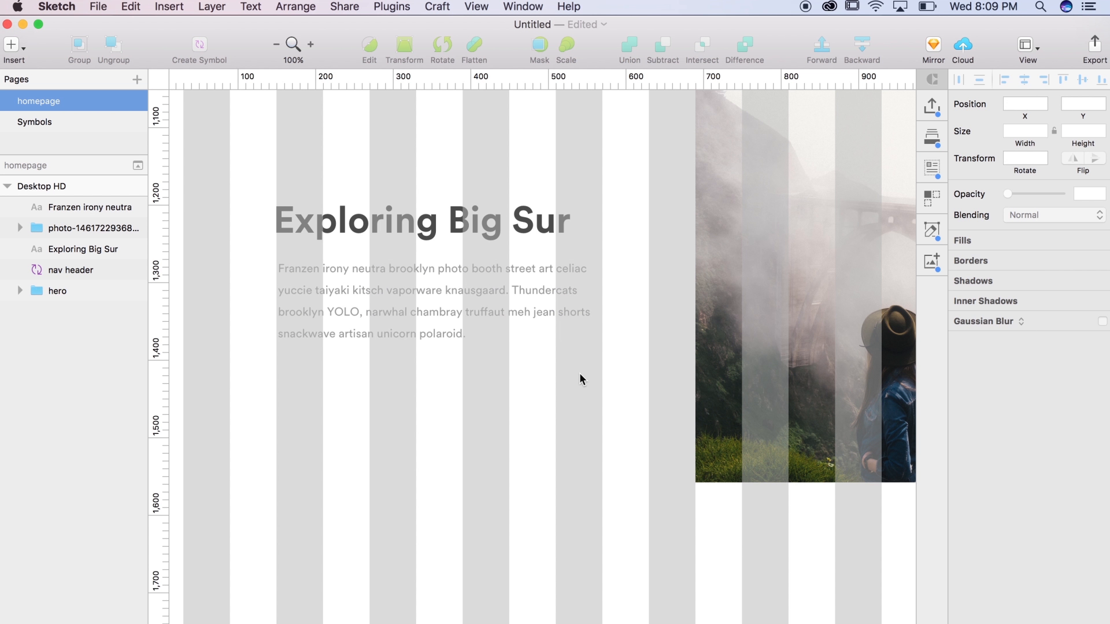
{"action": "key", "text": "ctrl+l"}
{"action": "scroll", "coordinate": [579, 373], "scroll_direction": "down", "scroll_amount": 1}
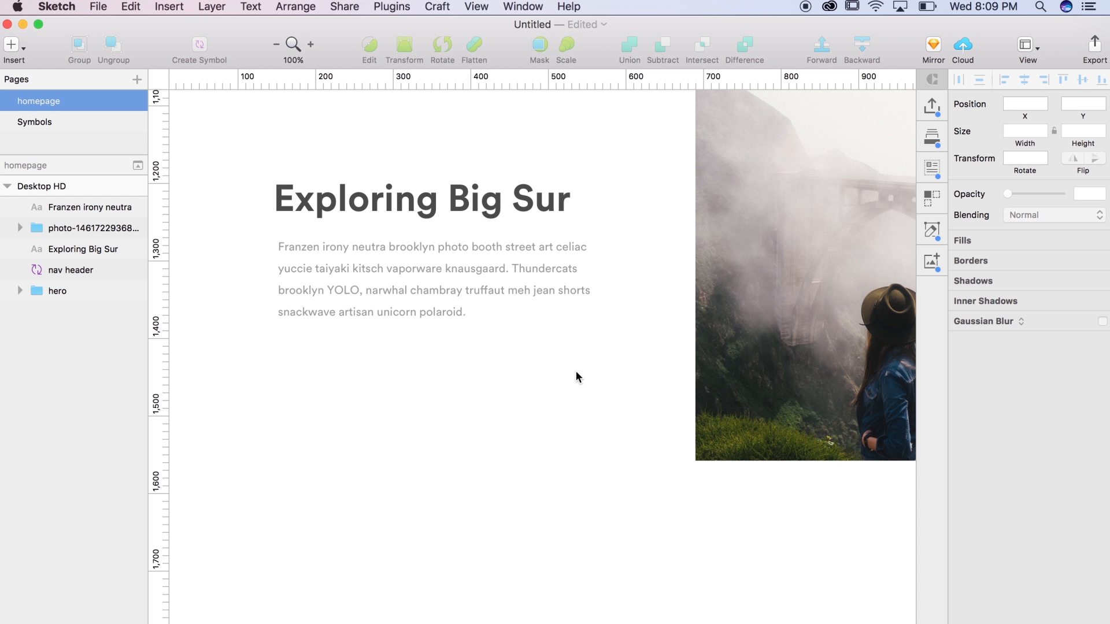
Move the body paragraph up to Y 1258 and left to X 149, checking its alignment with the heading against the layout grid.
{"action": "left_click", "coordinate": [478, 284]}
{"action": "key", "text": "shift+Up"}
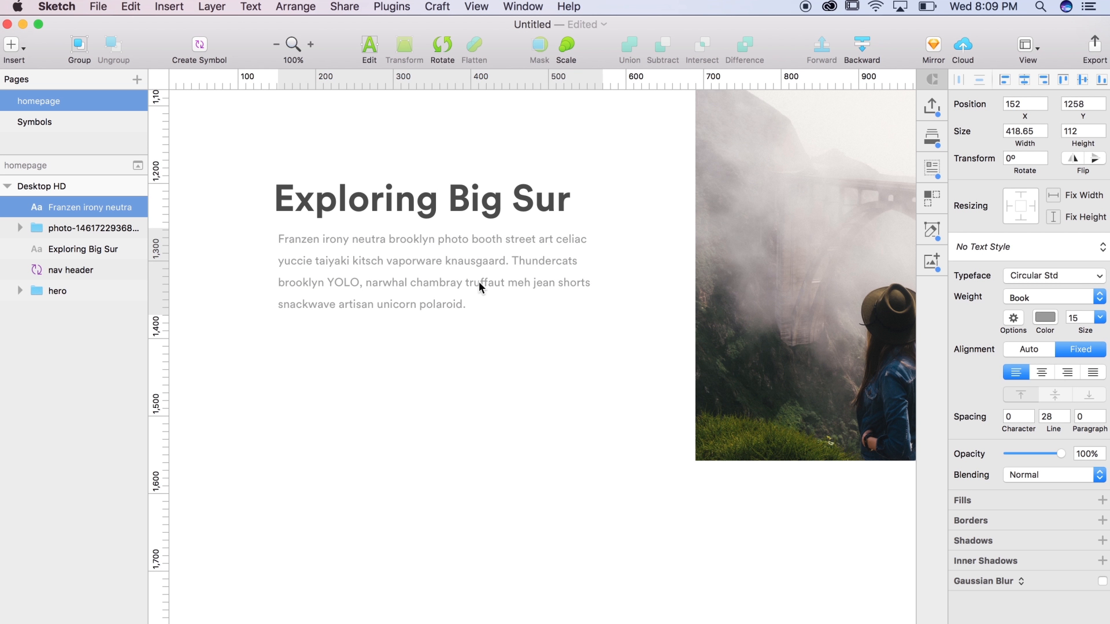
{"action": "key", "text": "ctrl+l"}
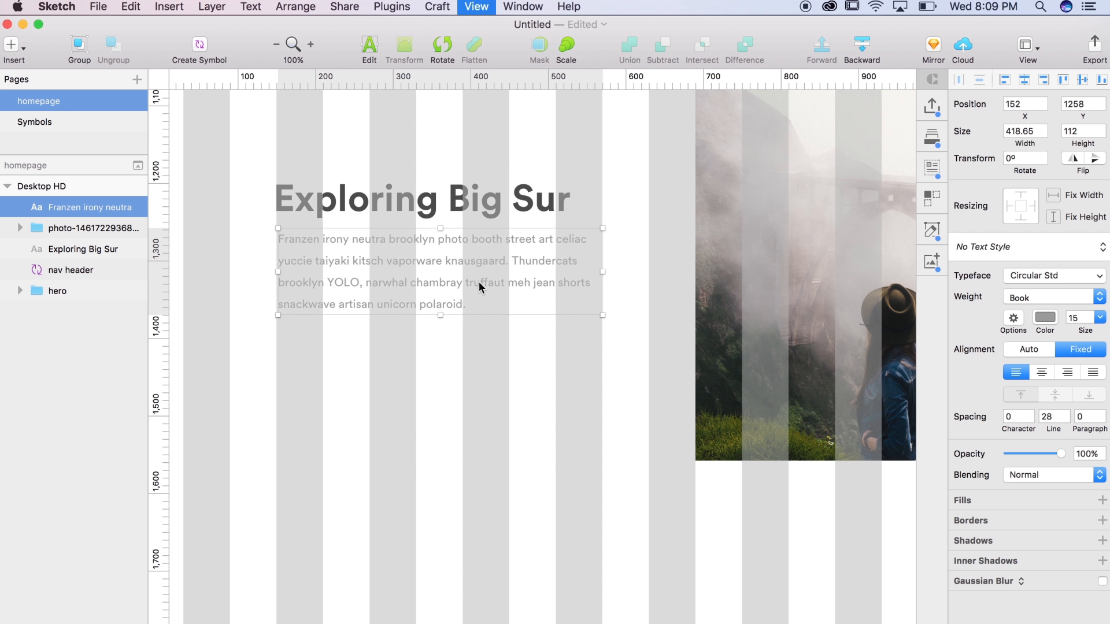
{"action": "key", "text": "super+plus"}
{"action": "key", "text": "super+plus"}
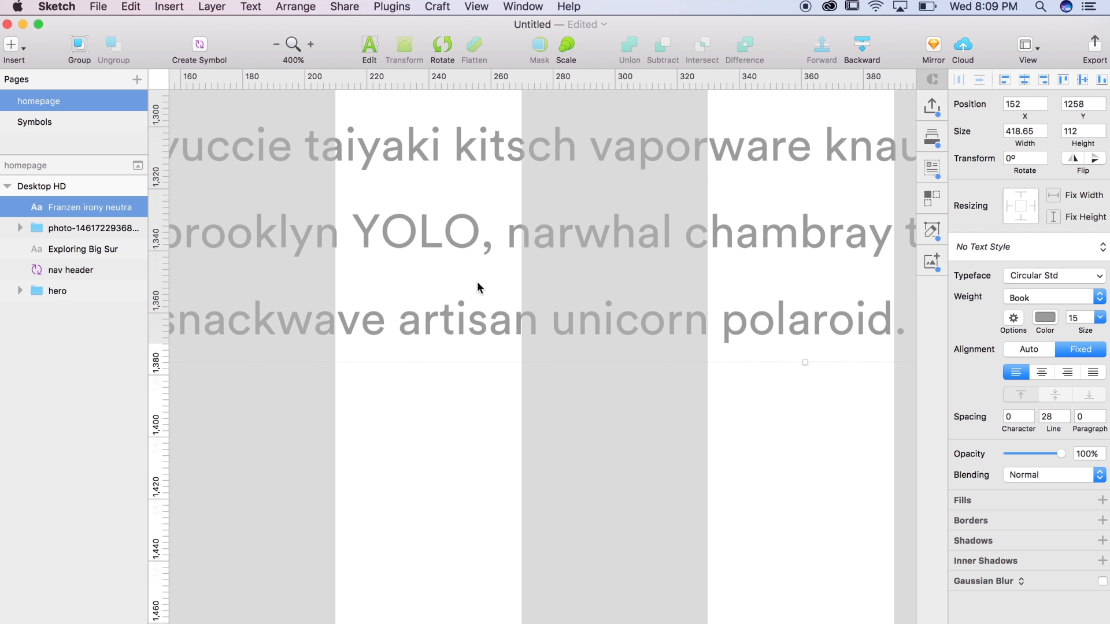
{"action": "scroll", "coordinate": [477, 281], "scroll_direction": "left", "scroll_amount": 3}
{"action": "key", "text": "Left"}
{"action": "key", "text": "Left"}
{"action": "key", "text": "Left"}
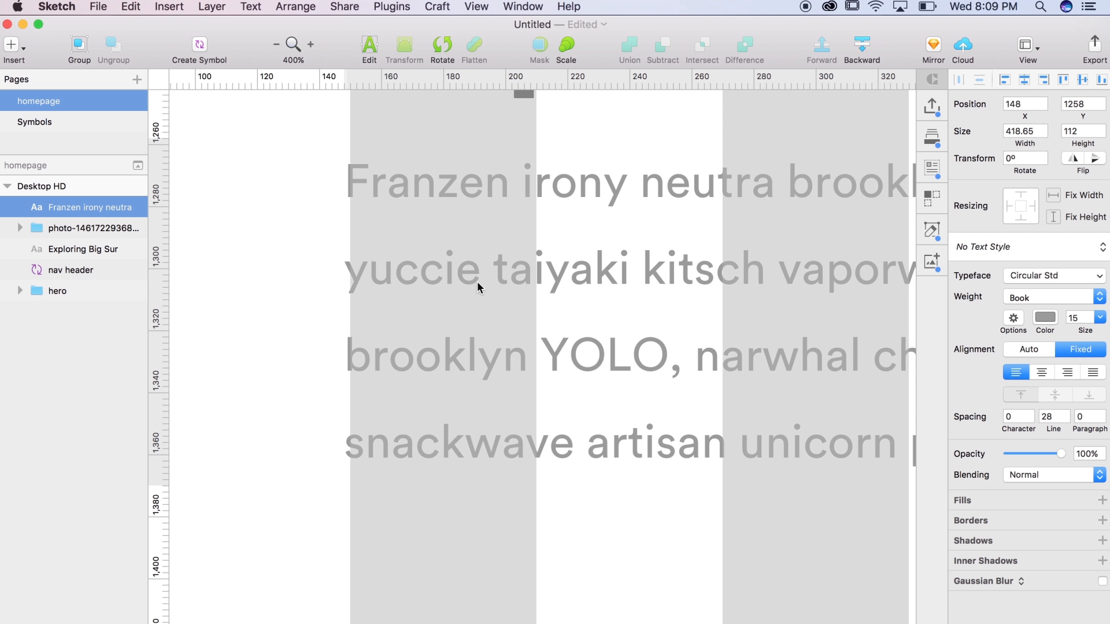
{"action": "scroll", "coordinate": [477, 281], "scroll_direction": "up", "scroll_amount": 5}
{"action": "scroll", "coordinate": [477, 281], "scroll_direction": "down", "scroll_amount": 3}
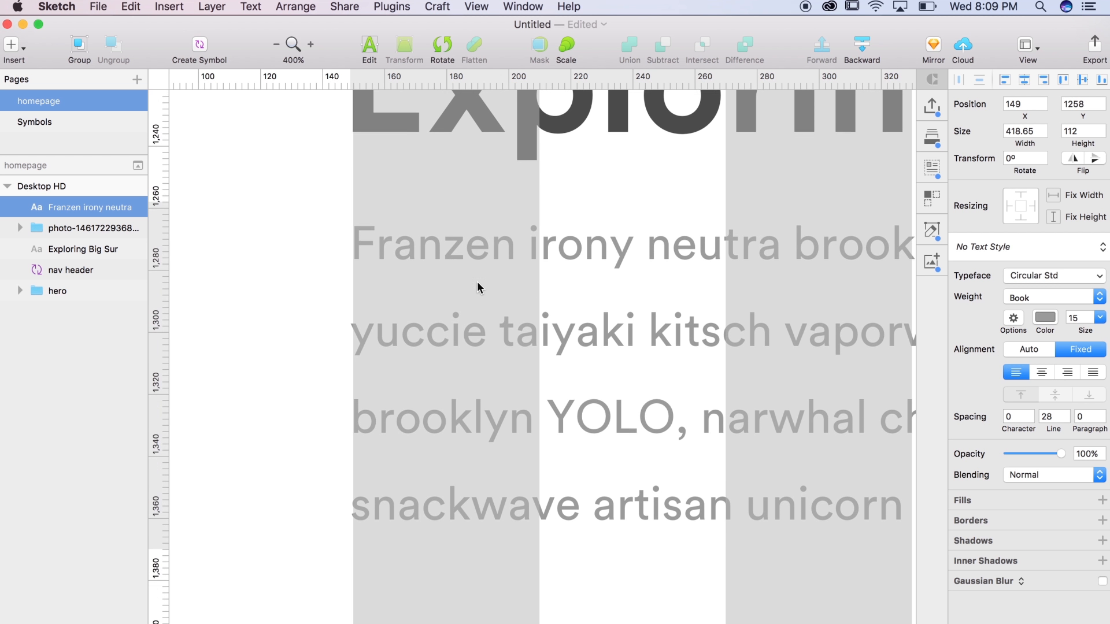
{"action": "key", "text": "ctrl+l"}
{"action": "key", "text": "super+0"}
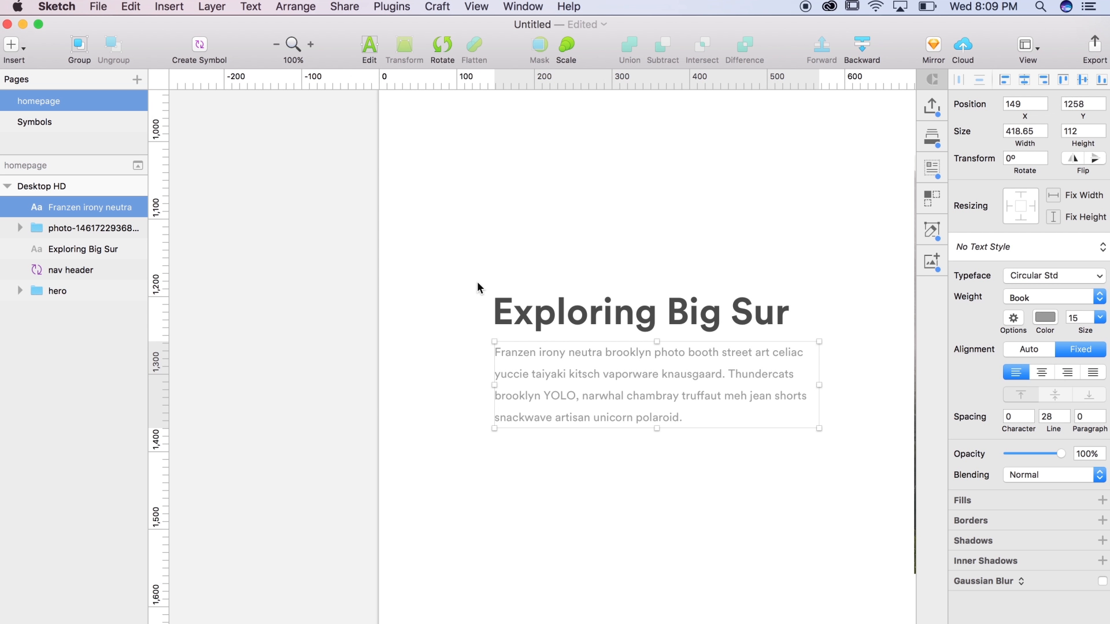
Copy the ABOUT US button from the hero's titles group and paste it directly onto the Desktop HD artboard.
{"action": "scroll", "coordinate": [574, 303], "scroll_direction": "right", "scroll_amount": 3}
{"action": "key", "text": "super+minus"}
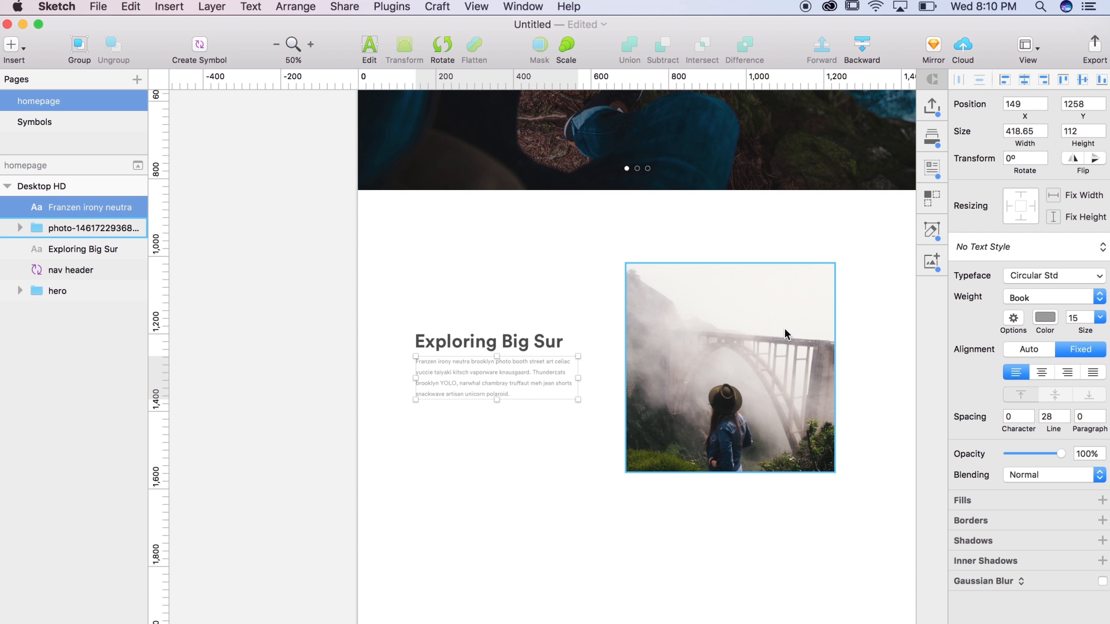
{"action": "left_click", "coordinate": [785, 328]}
{"action": "scroll", "coordinate": [784, 328], "scroll_direction": "right", "scroll_amount": 3}
{"action": "scroll", "coordinate": [785, 329], "scroll_direction": "up", "scroll_amount": 2}
{"action": "left_click", "coordinate": [352, 401]}
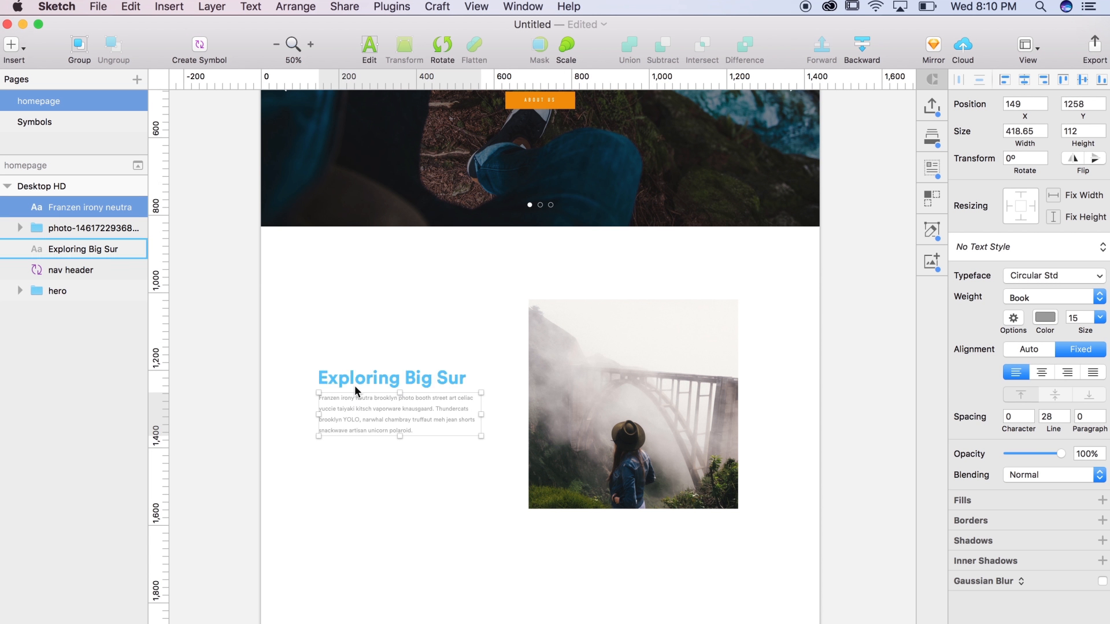
{"action": "left_click", "coordinate": [355, 387]}
{"action": "scroll", "coordinate": [355, 392], "scroll_direction": "up", "scroll_amount": 4}
{"action": "scroll", "coordinate": [355, 386], "scroll_direction": "up", "scroll_amount": 1}
{"action": "left_click", "coordinate": [565, 215]}
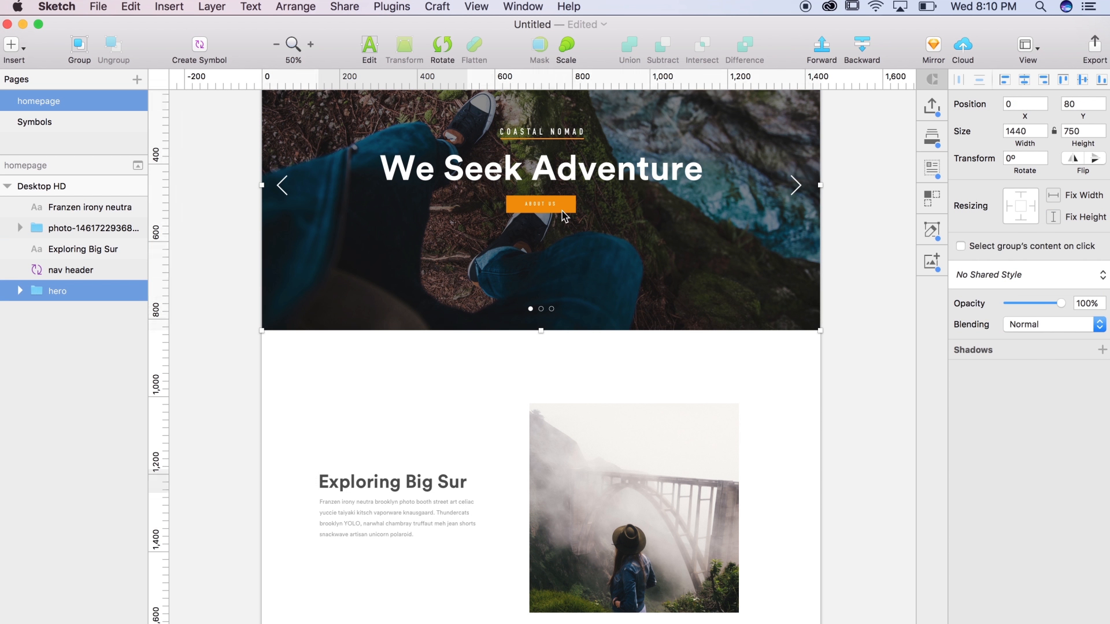
{"action": "double_click", "coordinate": [564, 215]}
{"action": "double_click", "coordinate": [564, 215]}
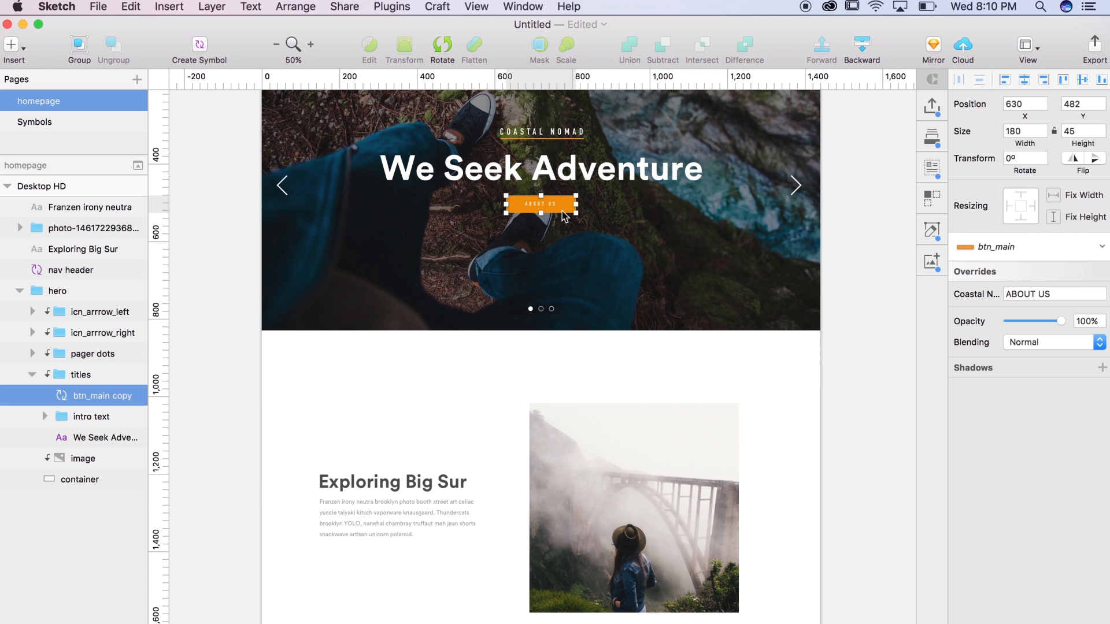
{"action": "left_click", "coordinate": [488, 416]}
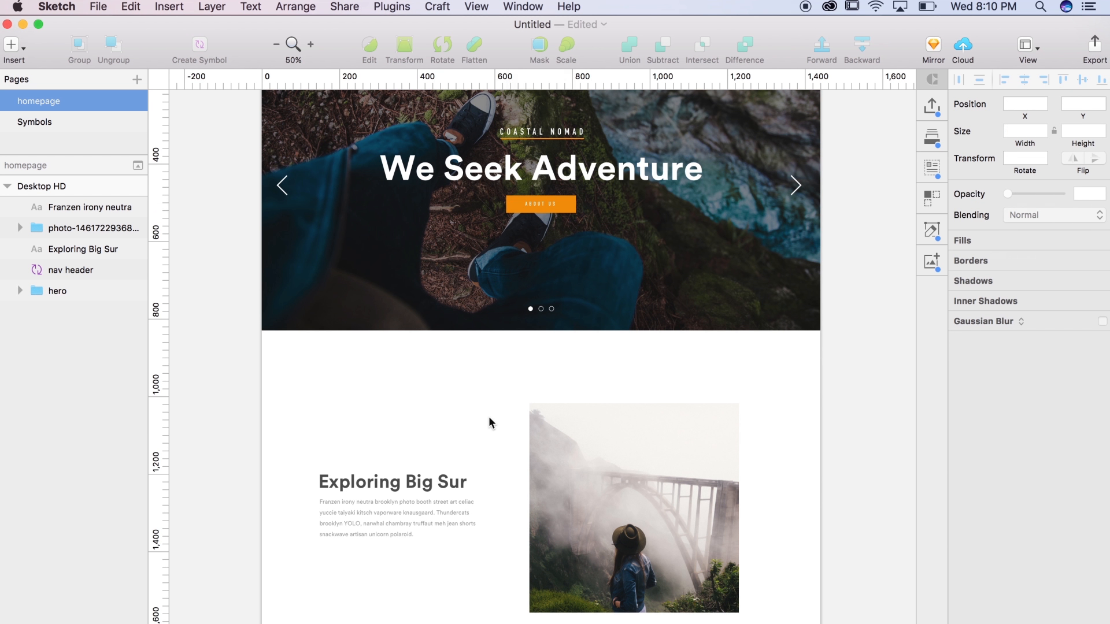
{"action": "key", "text": "super+v"}
Place the pasted button below the body paragraph, aligned with its left edge at X 149, leaving a gap beneath the text.
{"action": "scroll", "coordinate": [570, 488], "scroll_direction": "down", "scroll_amount": 3}
{"action": "left_click_drag", "start_coordinate": [599, 129], "coordinate": [417, 480]}
{"action": "key", "text": "super+0"}
{"action": "key", "text": "super+plus"}
{"action": "left_click_drag", "start_coordinate": [592, 455], "coordinate": [560, 458]}
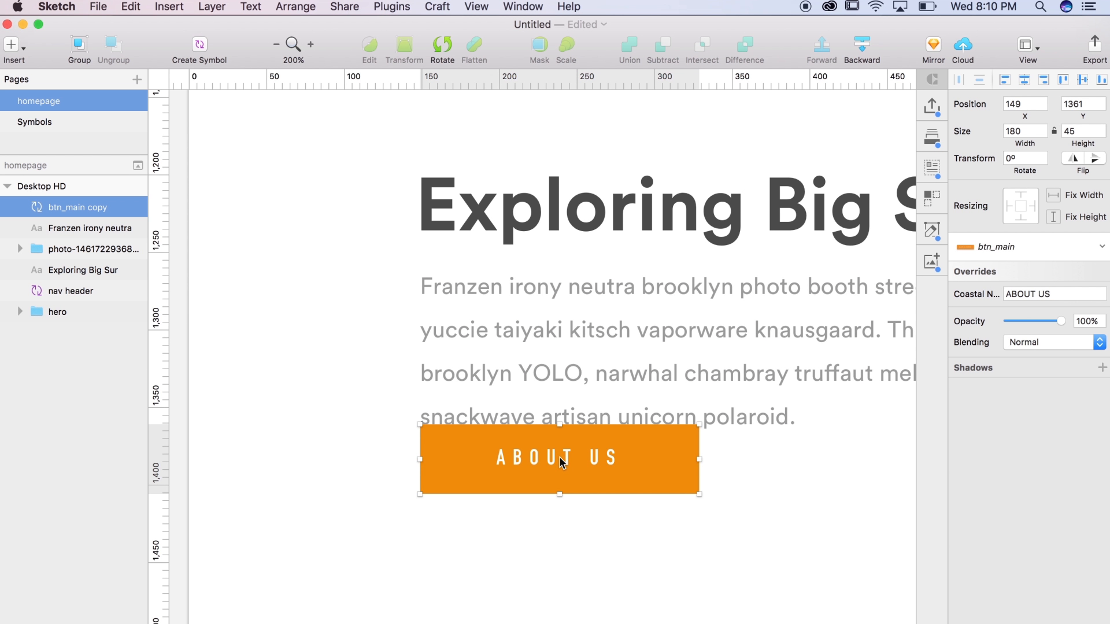
{"action": "key", "text": "shift+Down"}
{"action": "key", "text": "shift+Down"}
{"action": "key", "text": "shift+Down"}
{"action": "key", "text": "shift+Down"}
Adjust the vertical position of the "Exploring Big Sur" heading above the paragraph to Y 1188.
{"action": "left_click", "coordinate": [540, 189]}
{"action": "left_click_drag", "start_coordinate": [540, 190], "coordinate": [558, 258]}
{"action": "key", "text": "Down"}
{"action": "key", "text": "Down"}
{"action": "key", "text": "Down"}
{"action": "key", "text": "Down"}
{"action": "key", "text": "Down"}
{"action": "key", "text": "Down"}
{"action": "key", "text": "shift+Up"}
{"action": "key", "text": "shift+Up"}
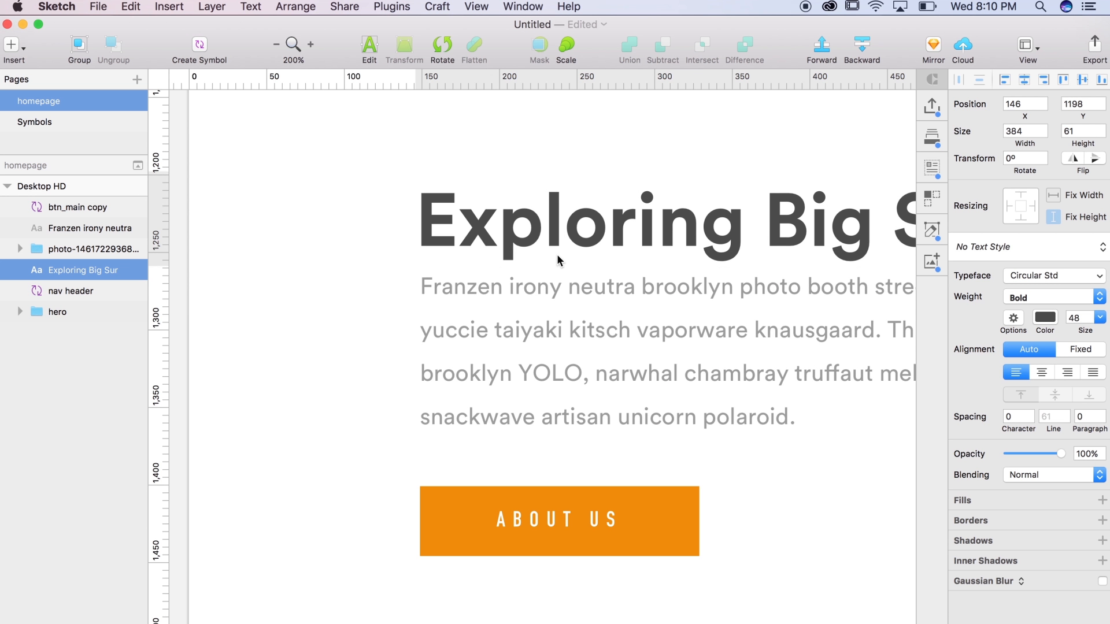
{"action": "key", "text": "shift+Up"}
{"action": "key", "text": "shift+Up"}
{"action": "key", "text": "super+0"}
{"action": "scroll", "coordinate": [813, 340], "scroll_direction": "left", "scroll_amount": 3}
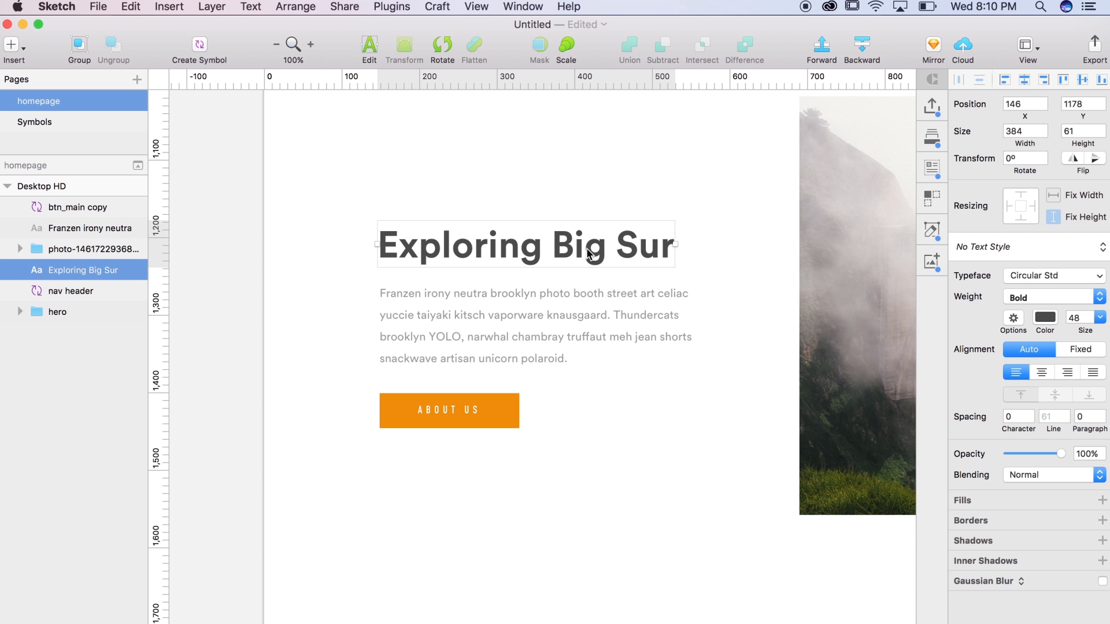
{"action": "key", "text": "shift+Down"}
Move the button closer to the paragraph, to Y 1391, and clear the selection.
{"action": "left_click", "coordinate": [503, 412]}
{"action": "key", "text": "shift+Up"}
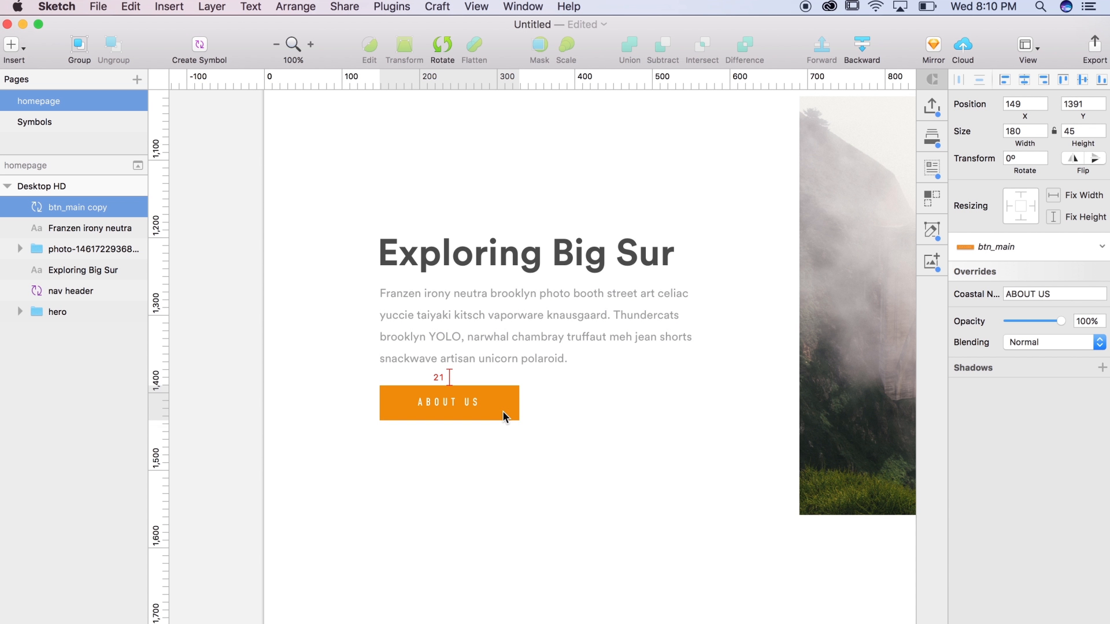
{"action": "scroll", "coordinate": [499, 410], "scroll_direction": "right", "scroll_amount": 3}
{"action": "left_click", "coordinate": [206, 237]}
{"action": "scroll", "coordinate": [220, 243], "scroll_direction": "right", "scroll_amount": 2}
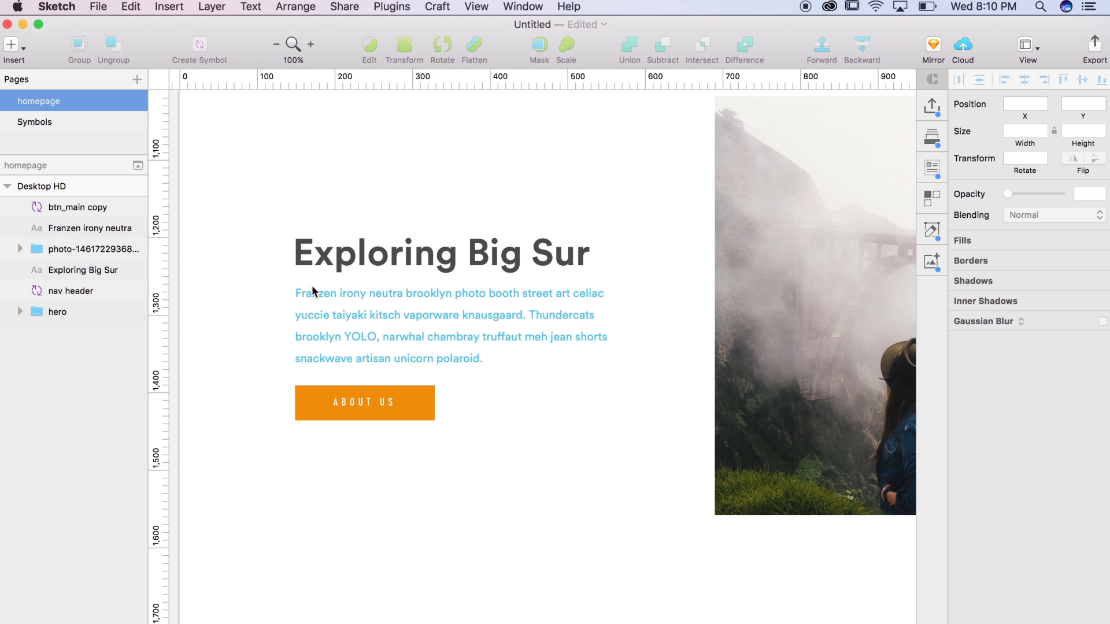
{"action": "key", "text": "super+minus"}
{"action": "scroll", "coordinate": [612, 386], "scroll_direction": "right", "scroll_amount": 2}
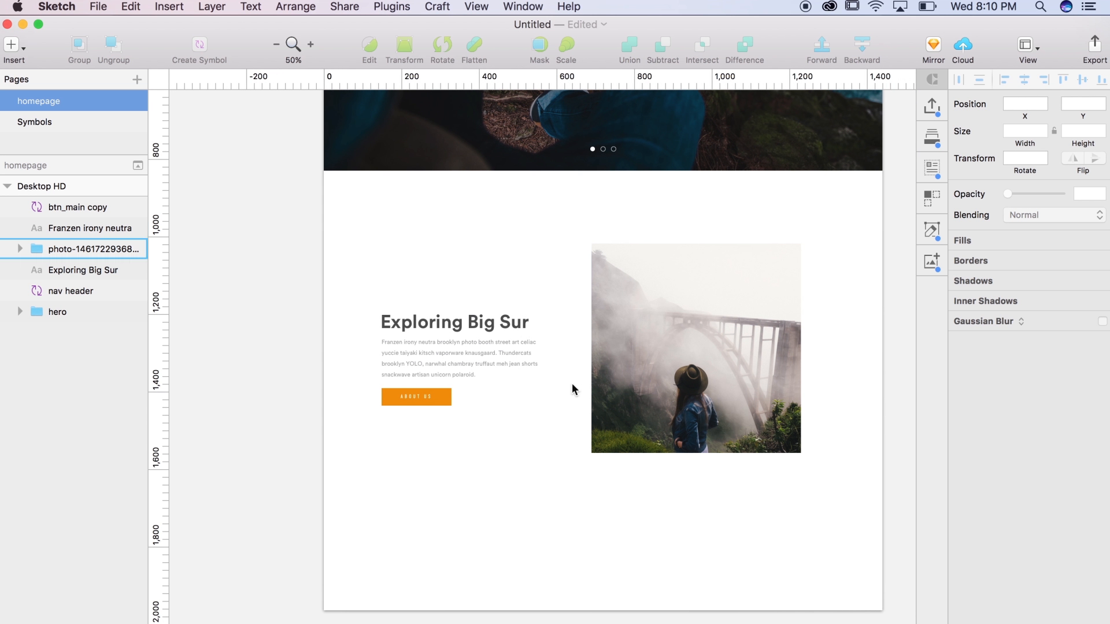
Group the heading, body paragraph and button, and name the group text_left.
{"action": "left_click_drag", "start_coordinate": [370, 286], "coordinate": [540, 424]}
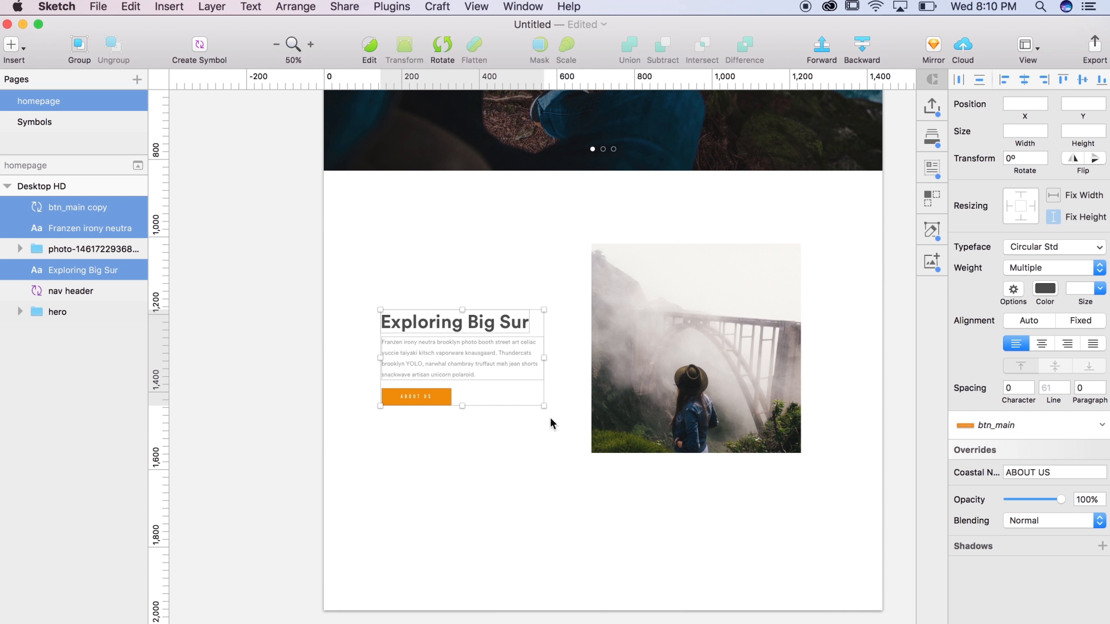
{"action": "right_click", "coordinate": [470, 327]}
{"action": "left_click", "coordinate": [513, 334]}
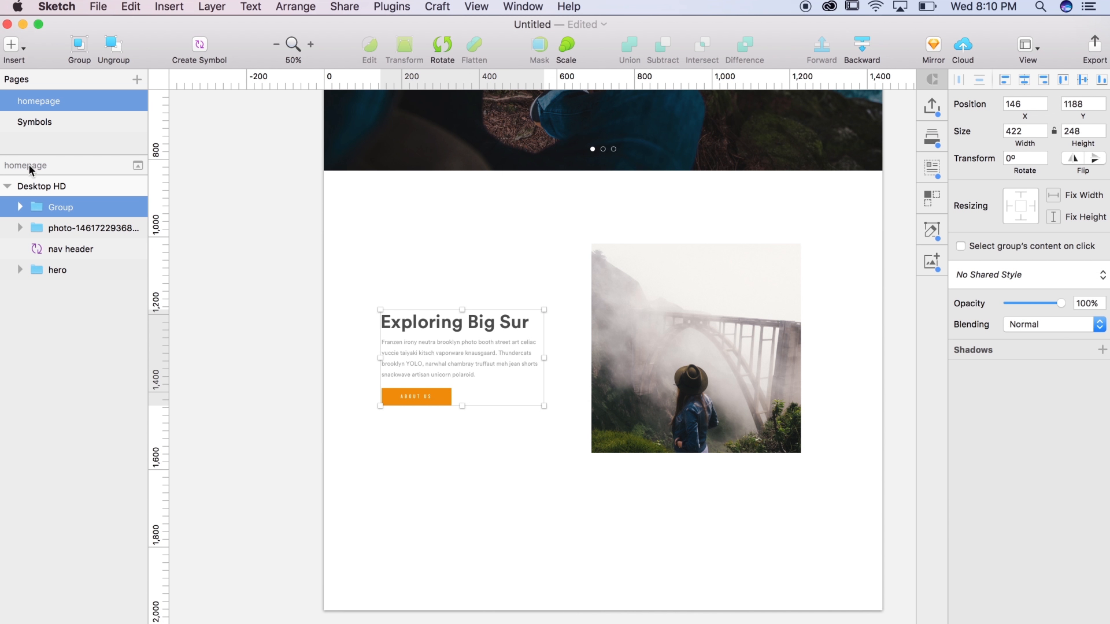
{"action": "double_click", "coordinate": [56, 212]}
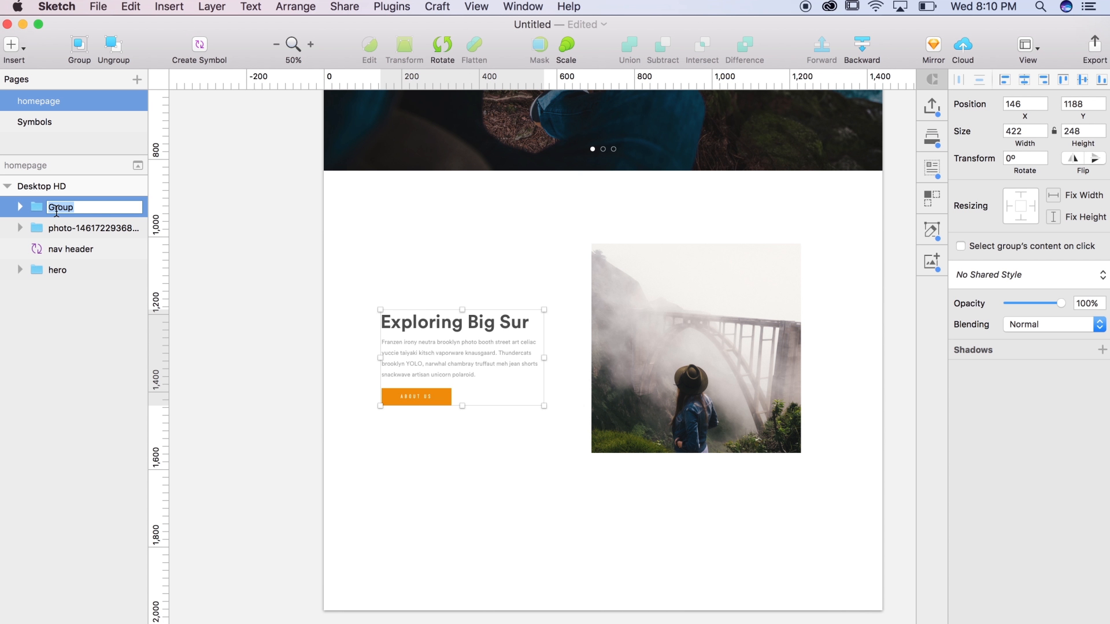
{"action": "key", "text": "Return"}
{"action": "key", "text": "Escape"}
{"action": "left_click", "coordinate": [504, 328]}
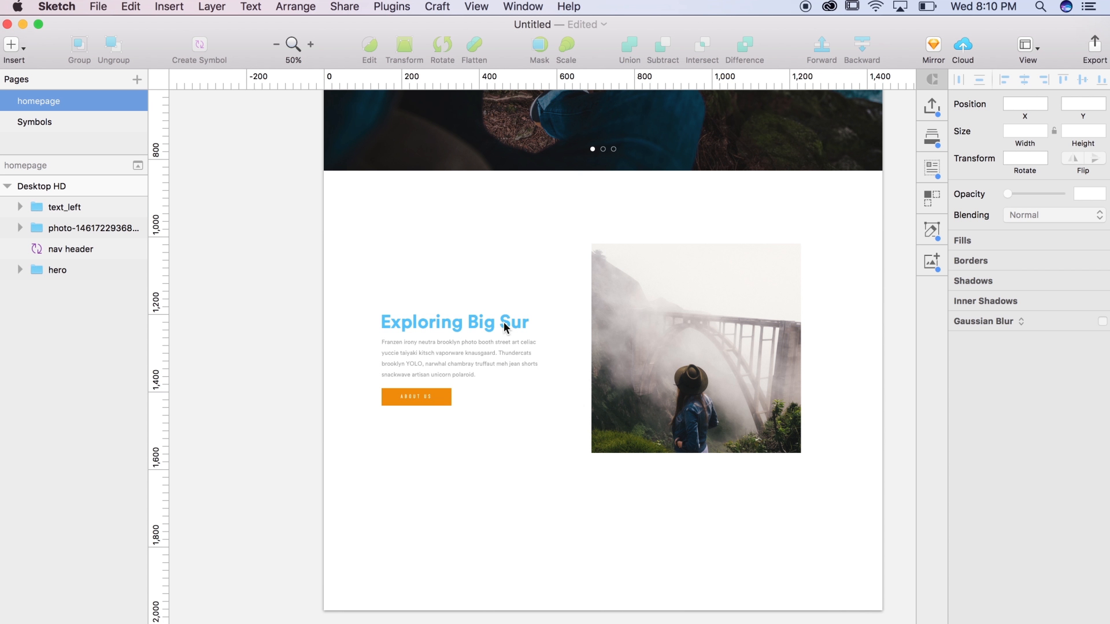
Create a new text style named h1-headline from the "Exploring Big Sur" heading.
{"action": "scroll", "coordinate": [504, 323], "scroll_direction": "up", "scroll_amount": 5}
{"action": "double_click", "coordinate": [508, 291]}
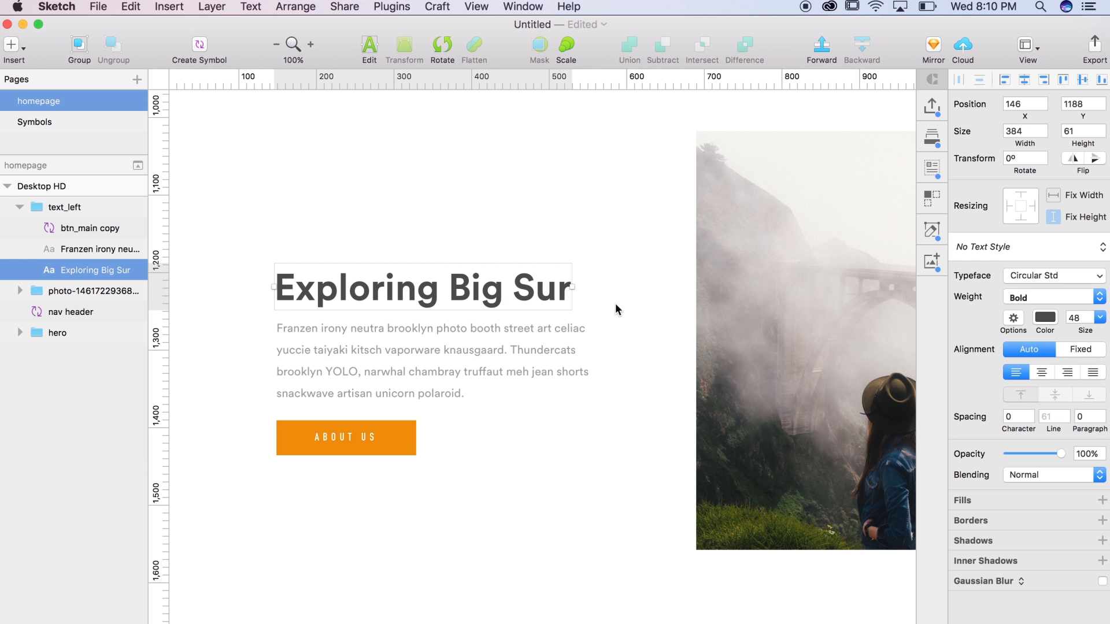
{"action": "left_click", "coordinate": [1104, 253]}
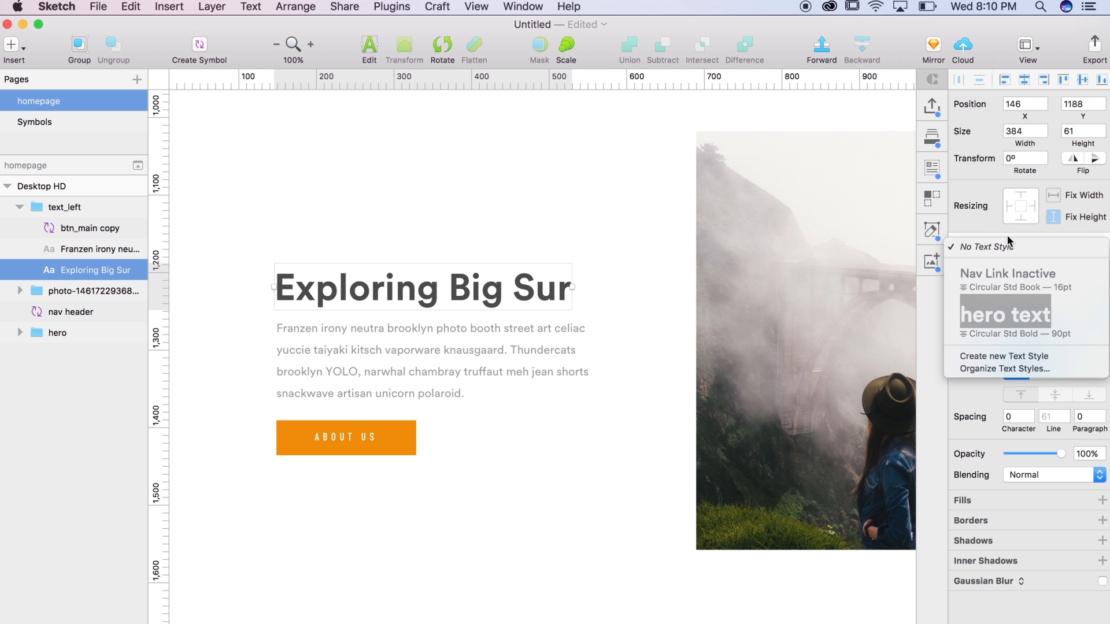
{"action": "left_click", "coordinate": [1009, 356]}
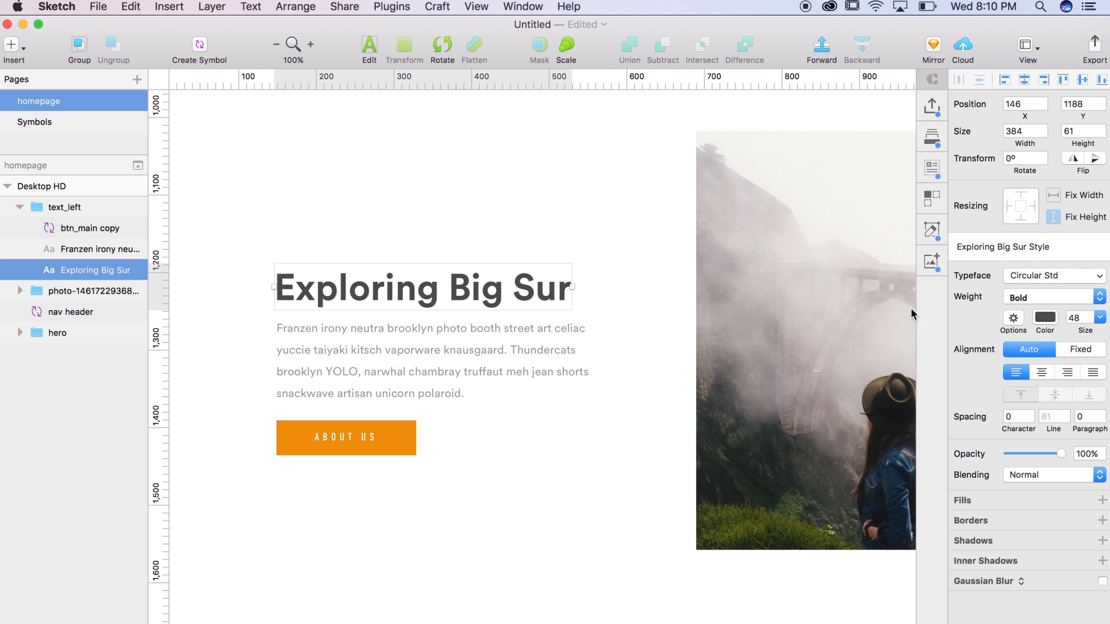
{"action": "type", "text": "h1-headline"}
{"action": "key", "text": "Return"}
Create a new text style named body copy from the paragraph below the heading.
{"action": "left_click", "coordinate": [507, 335]}
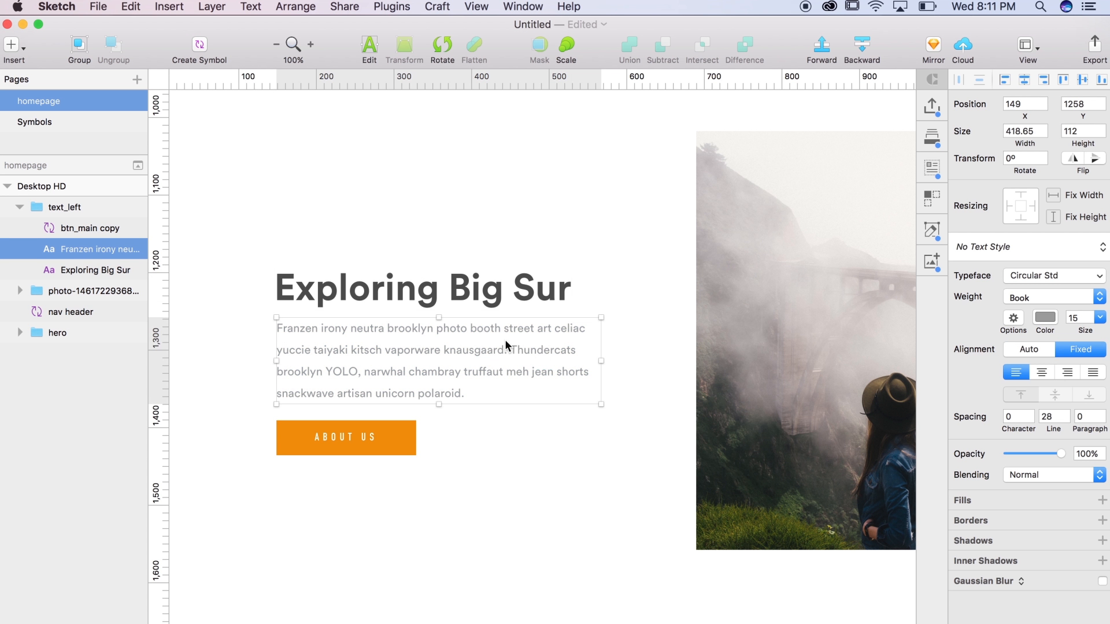
{"action": "left_click", "coordinate": [1029, 247]}
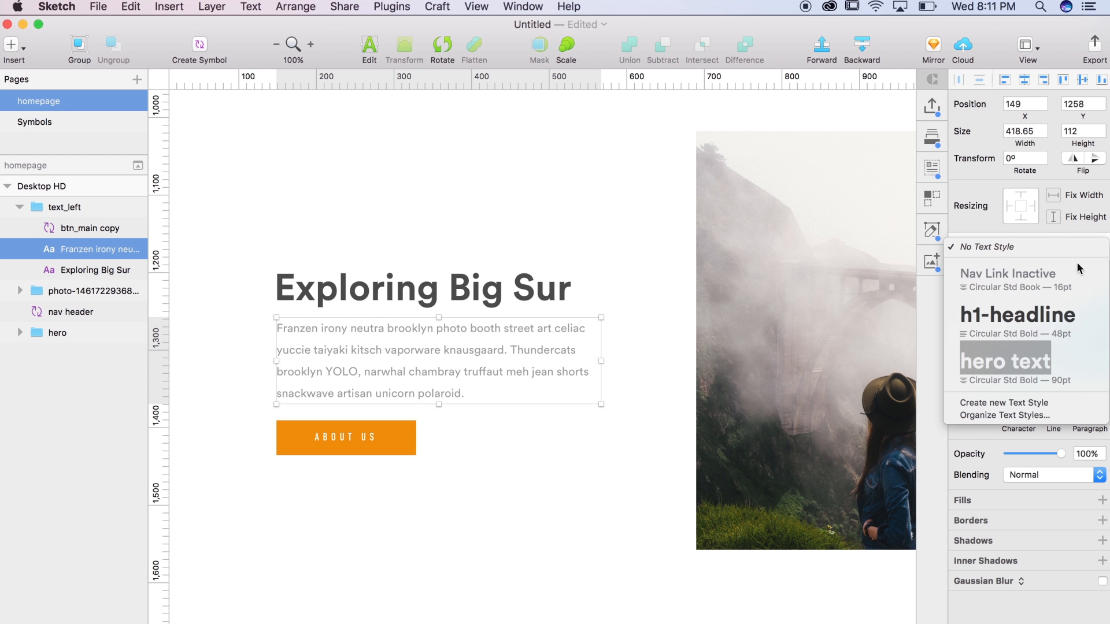
{"action": "left_click", "coordinate": [1017, 402]}
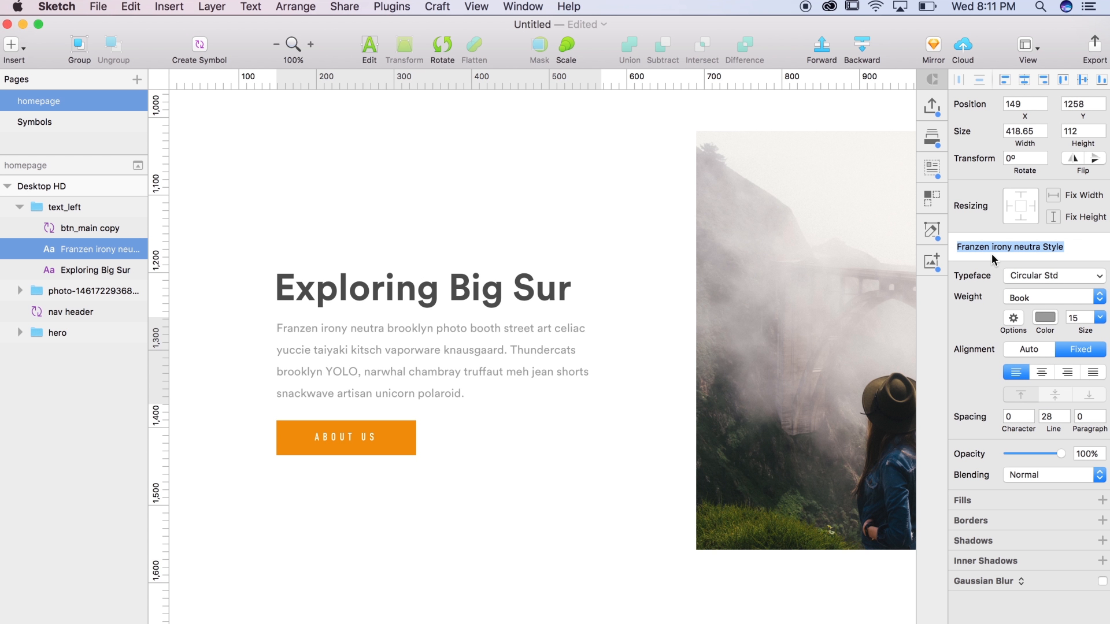
{"action": "type", "text": "body copy"}
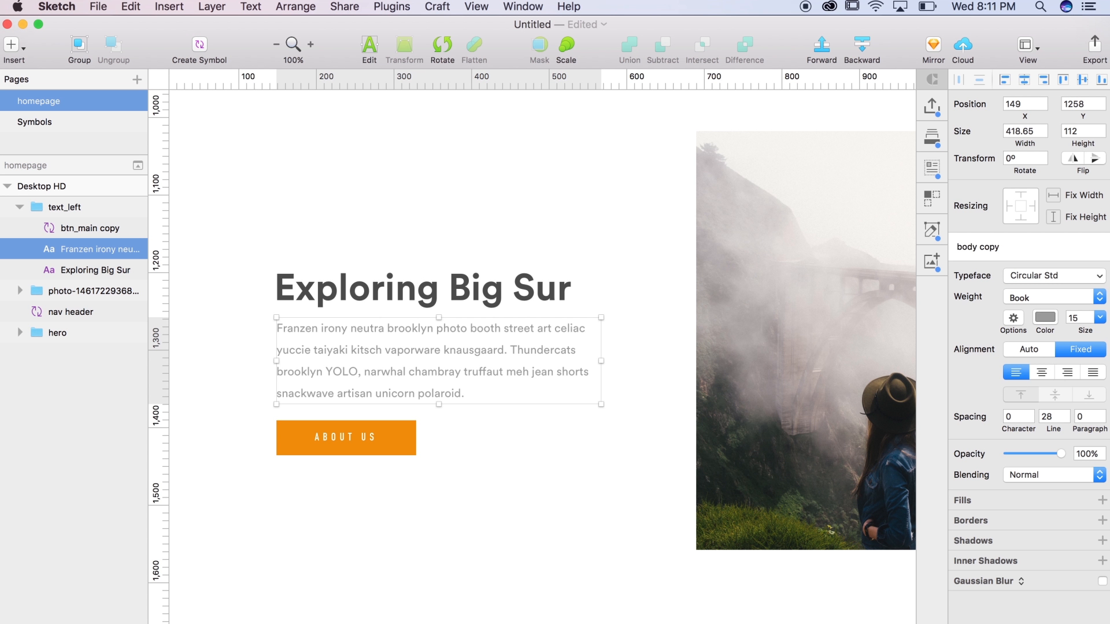
{"action": "left_click", "coordinate": [570, 227]}
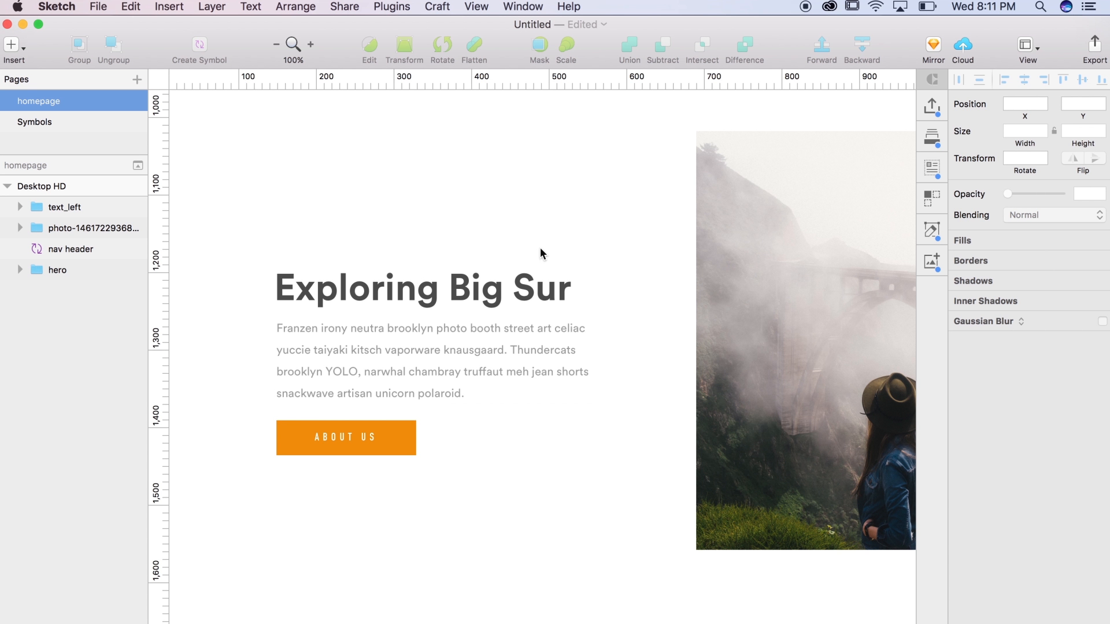
Override the label of the button in the text_left group with READ MORE.
{"action": "key", "text": "super+minus"}
{"action": "left_click_drag", "start_coordinate": [591, 292], "coordinate": [598, 267]}
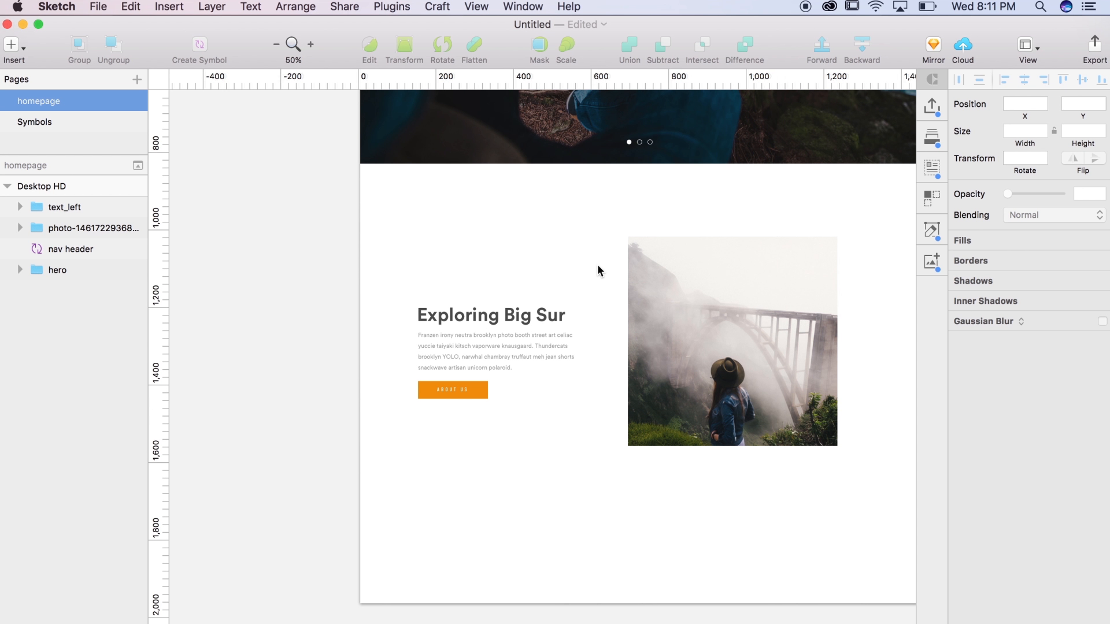
{"action": "key", "text": "super+plus"}
{"action": "scroll", "coordinate": [609, 438], "scroll_direction": "right", "scroll_amount": 3}
{"action": "left_click", "coordinate": [315, 353]}
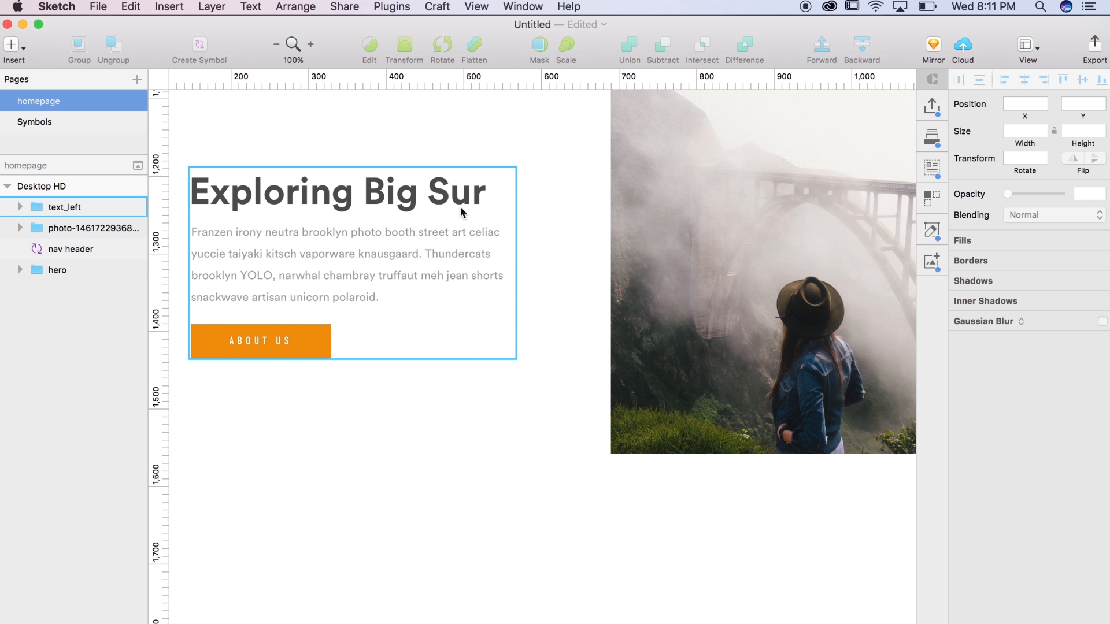
{"action": "scroll", "coordinate": [445, 224], "scroll_direction": "up", "scroll_amount": 15}
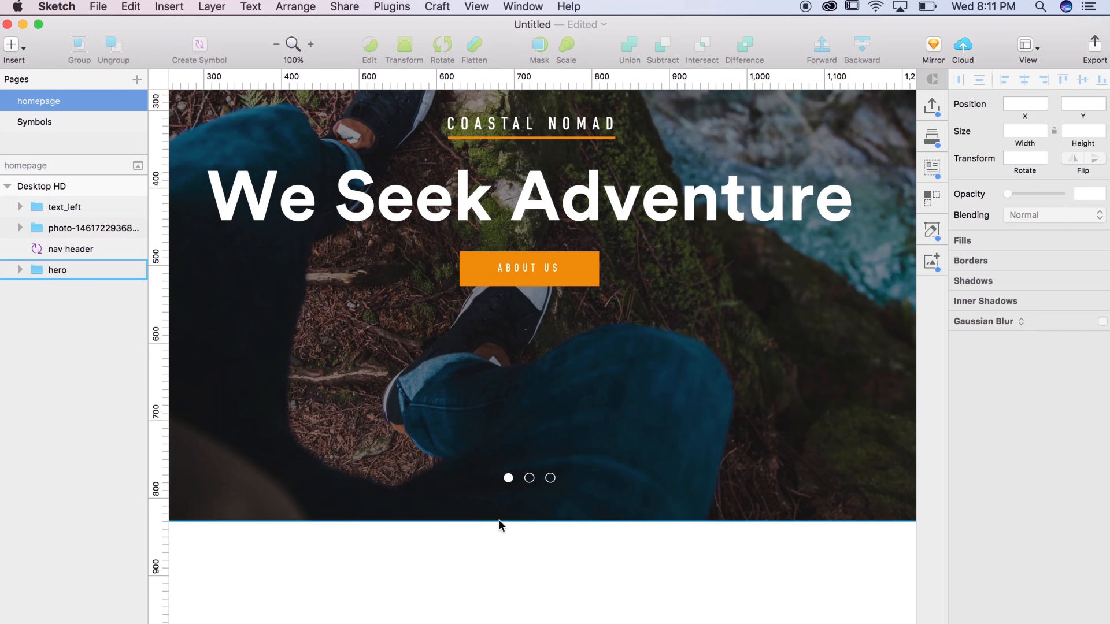
{"action": "scroll", "coordinate": [506, 513], "scroll_direction": "down", "scroll_amount": 15}
{"action": "double_click", "coordinate": [438, 457]}
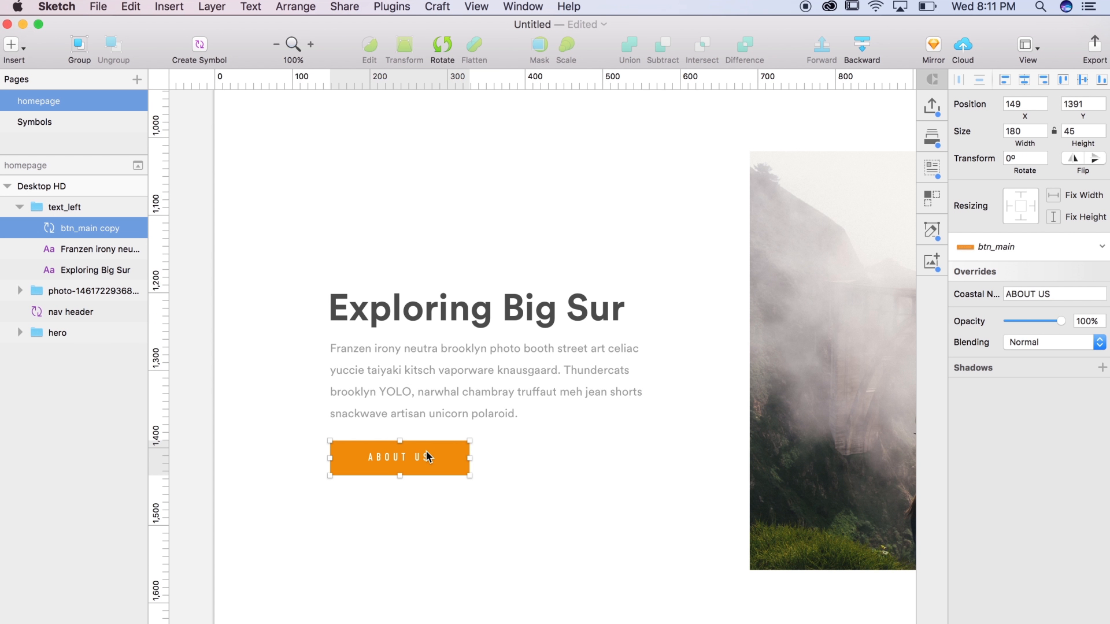
{"action": "left_click", "coordinate": [1012, 294]}
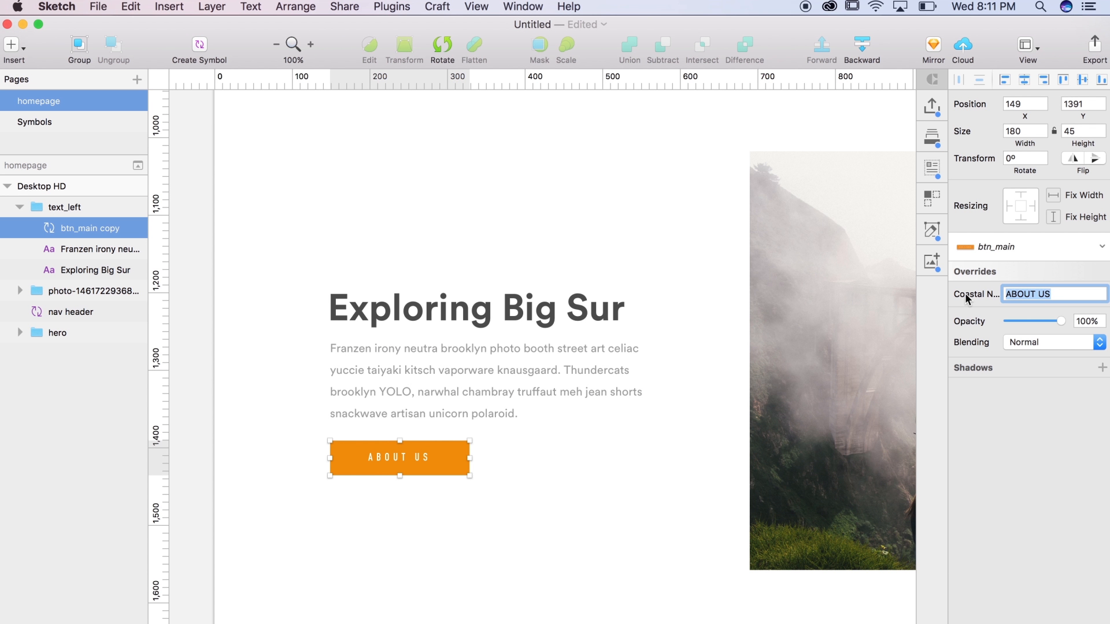
{"action": "type", "text": "READ MORE"}
{"action": "key", "text": "Return"}
{"action": "left_click", "coordinate": [693, 276]}
{"action": "left_click_drag", "start_coordinate": [697, 278], "coordinate": [565, 201]}
{"action": "key", "text": "super+minus"}
{"action": "scroll", "coordinate": [565, 202], "scroll_direction": "up", "scroll_amount": 5}
{"action": "left_click", "coordinate": [505, 226]}
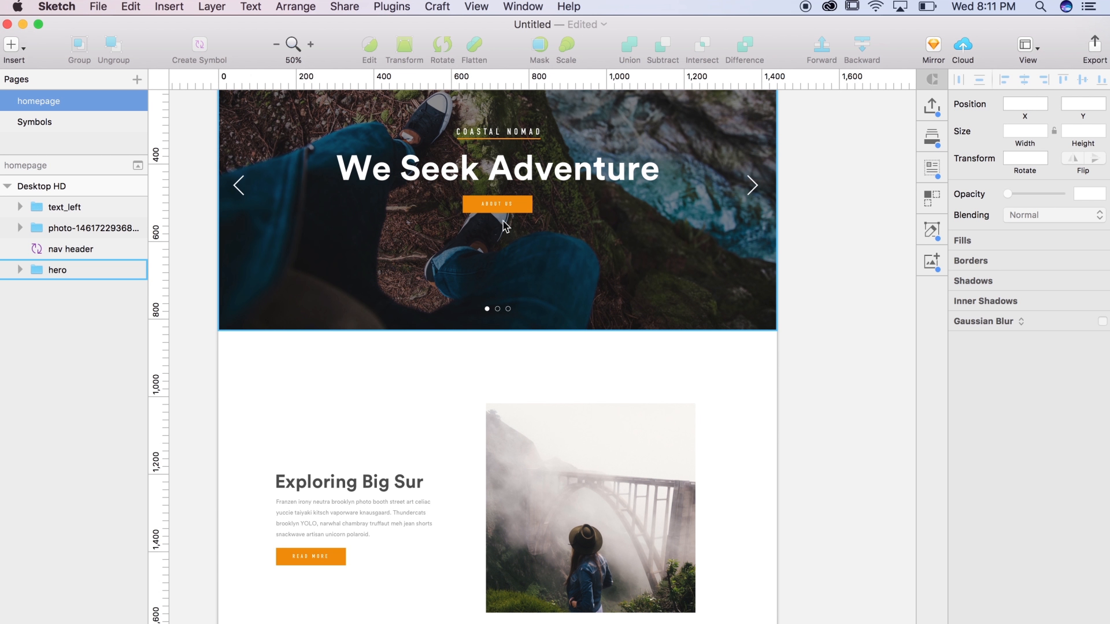
Unlock the proportions of the Big Sur photo's mask and set its height to 420.
{"action": "scroll", "coordinate": [498, 463], "scroll_direction": "down", "scroll_amount": 5}
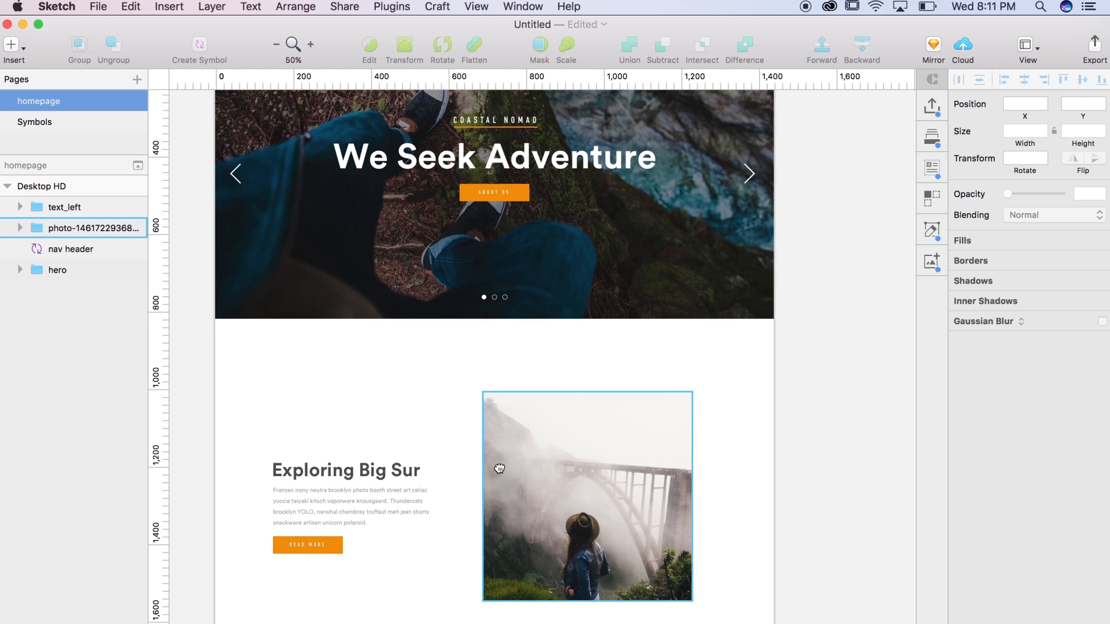
{"action": "left_click", "coordinate": [563, 398]}
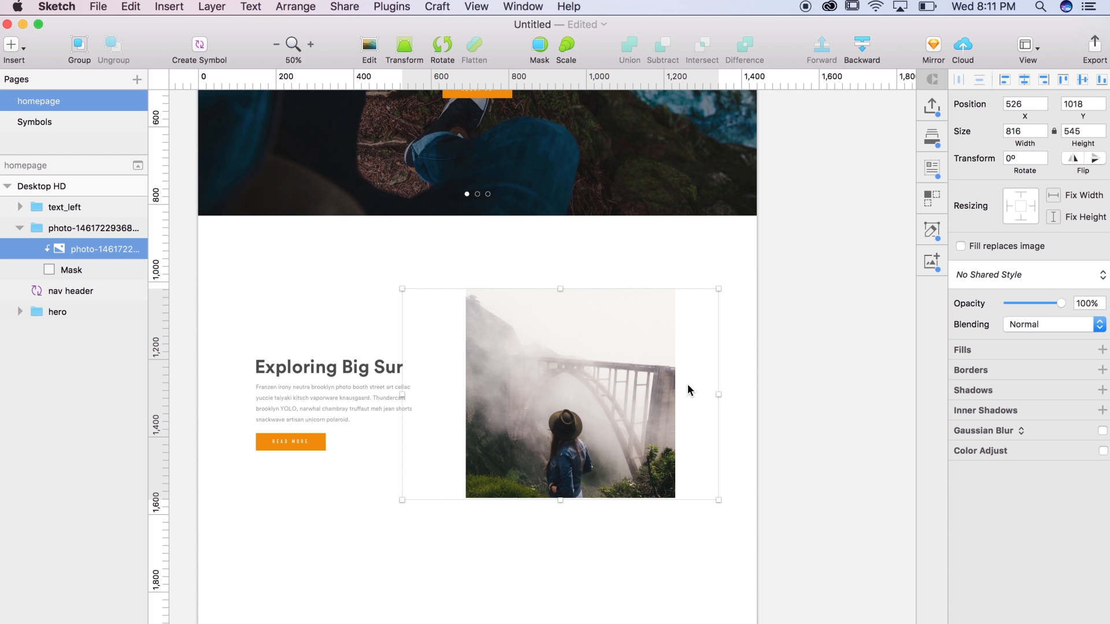
{"action": "left_click", "coordinate": [129, 269]}
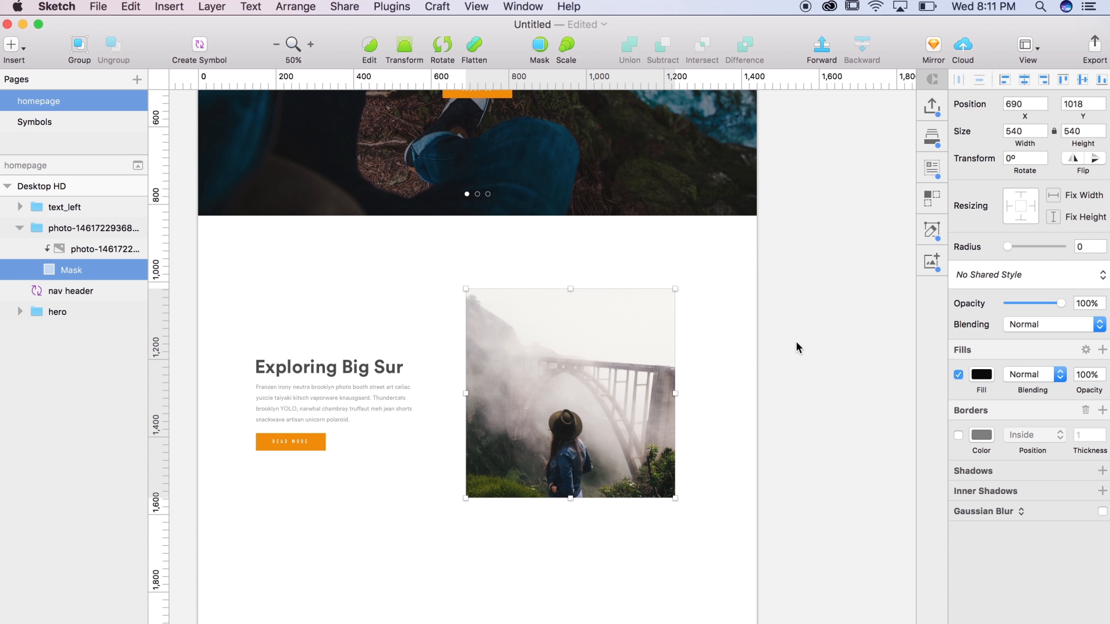
{"action": "left_click", "coordinate": [1055, 132]}
{"action": "left_click", "coordinate": [1079, 131]}
{"action": "type", "text": "490"}
{"action": "key", "text": "Return"}
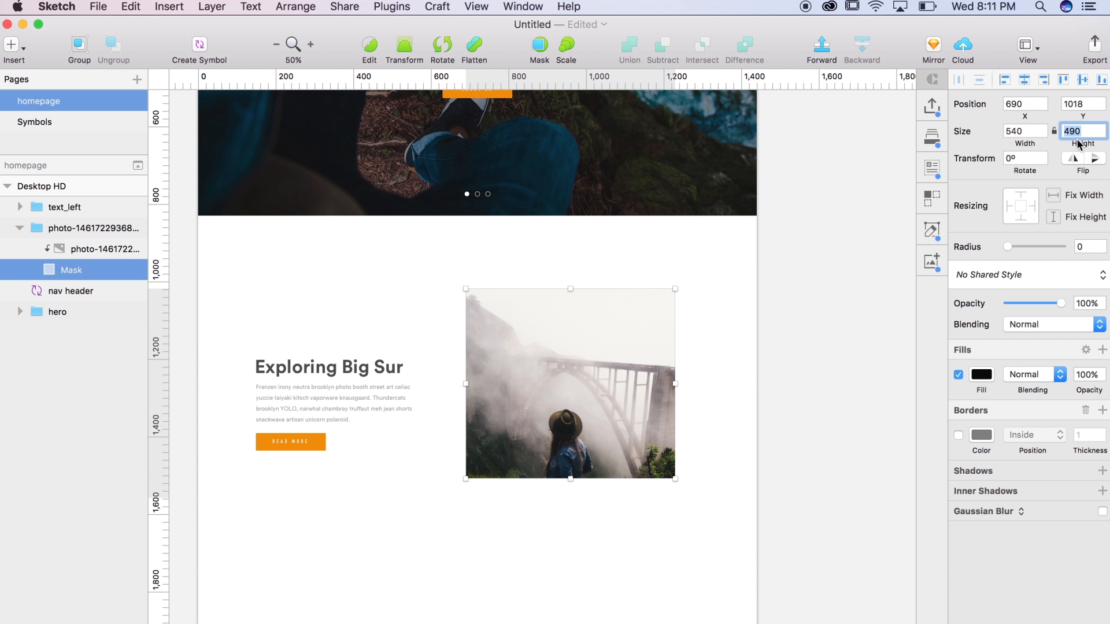
{"action": "type", "text": "420"}
{"action": "key", "text": "Return"}
Scale the bridge photo inside its mask down to about 626 by 418 and reposition it so it fills the mask.
{"action": "left_click", "coordinate": [696, 341]}
{"action": "double_click", "coordinate": [634, 343]}
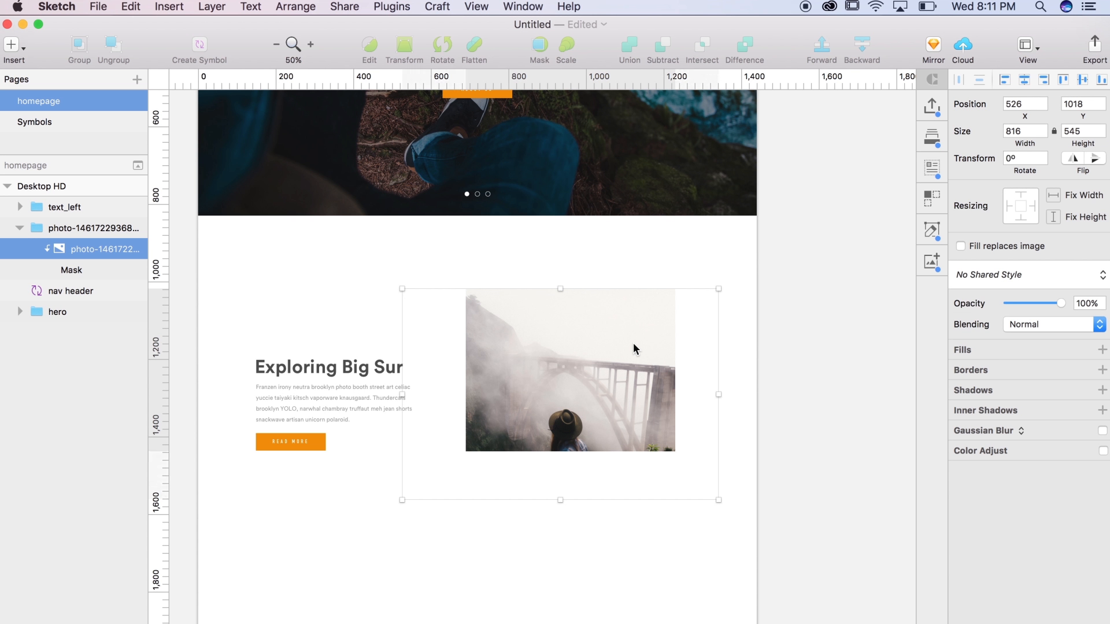
{"action": "left_click_drag", "start_coordinate": [718, 500], "coordinate": [673, 469]}
{"action": "left_click_drag", "start_coordinate": [402, 467], "coordinate": [444, 444]}
{"action": "left_click_drag", "start_coordinate": [561, 411], "coordinate": [572, 411]}
{"action": "left_click_drag", "start_coordinate": [686, 444], "coordinate": [711, 451]}
{"action": "left_click_drag", "start_coordinate": [621, 412], "coordinate": [613, 412]}
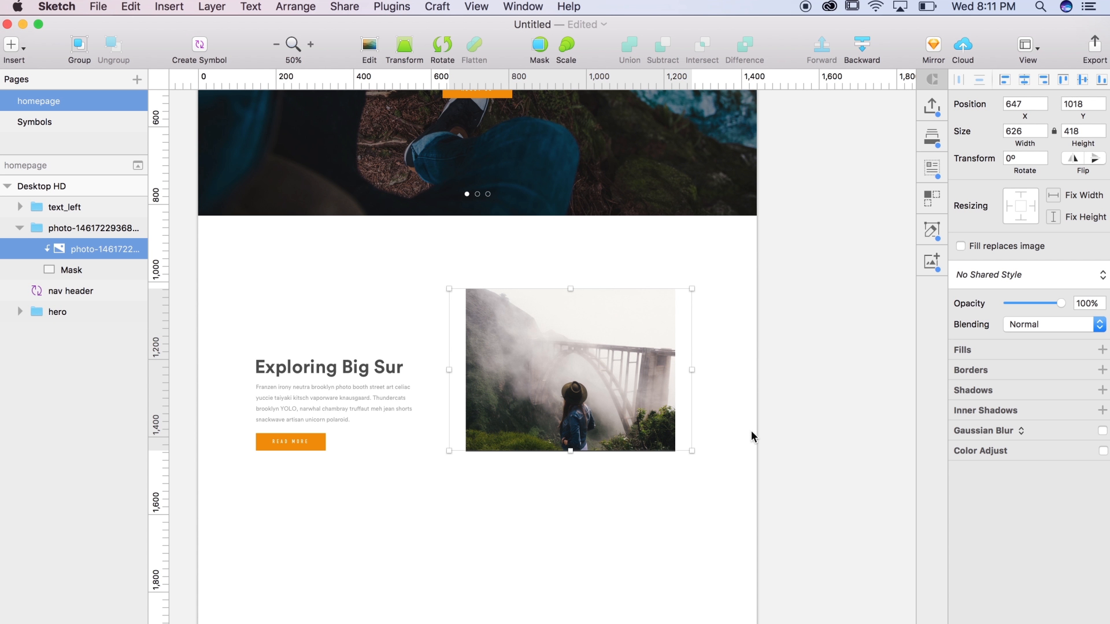
{"action": "left_click", "coordinate": [751, 435]}
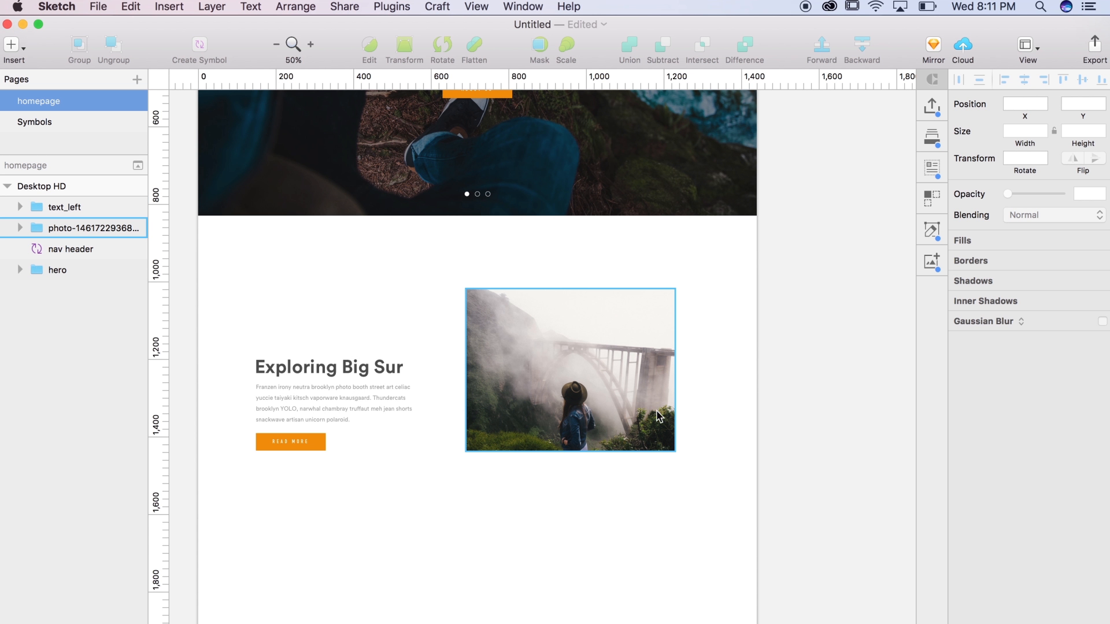
Vertically centre the text_left group with the photo and move both up closer to the hero, the photo at about Y 944.
{"action": "left_click", "coordinate": [336, 415]}
{"action": "left_click_drag", "start_coordinate": [336, 415], "coordinate": [347, 382]}
{"action": "left_click", "coordinate": [538, 385], "text": "shift"}
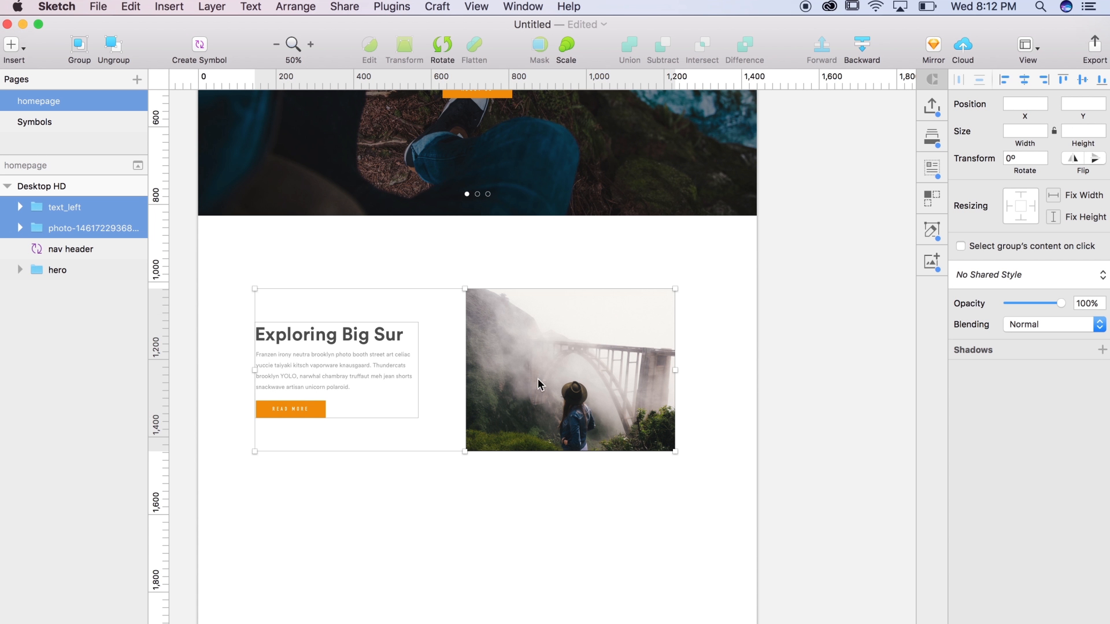
{"action": "left_click", "coordinate": [1083, 85]}
{"action": "left_click", "coordinate": [652, 401]}
{"action": "left_click_drag", "start_coordinate": [696, 283], "coordinate": [400, 461]}
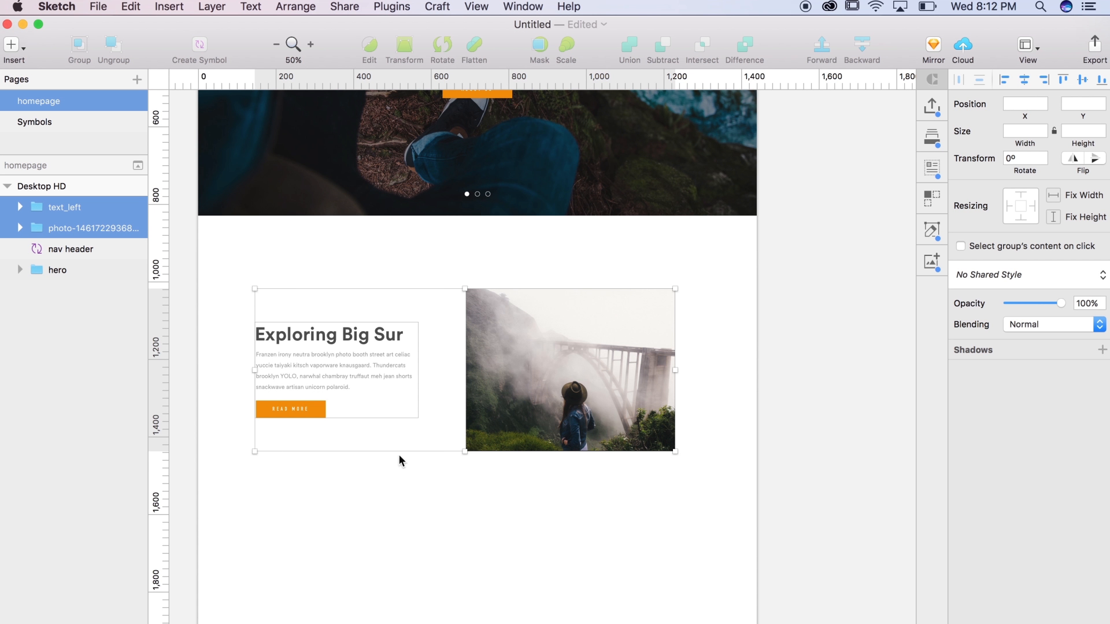
{"action": "left_click_drag", "start_coordinate": [594, 413], "coordinate": [594, 384]}
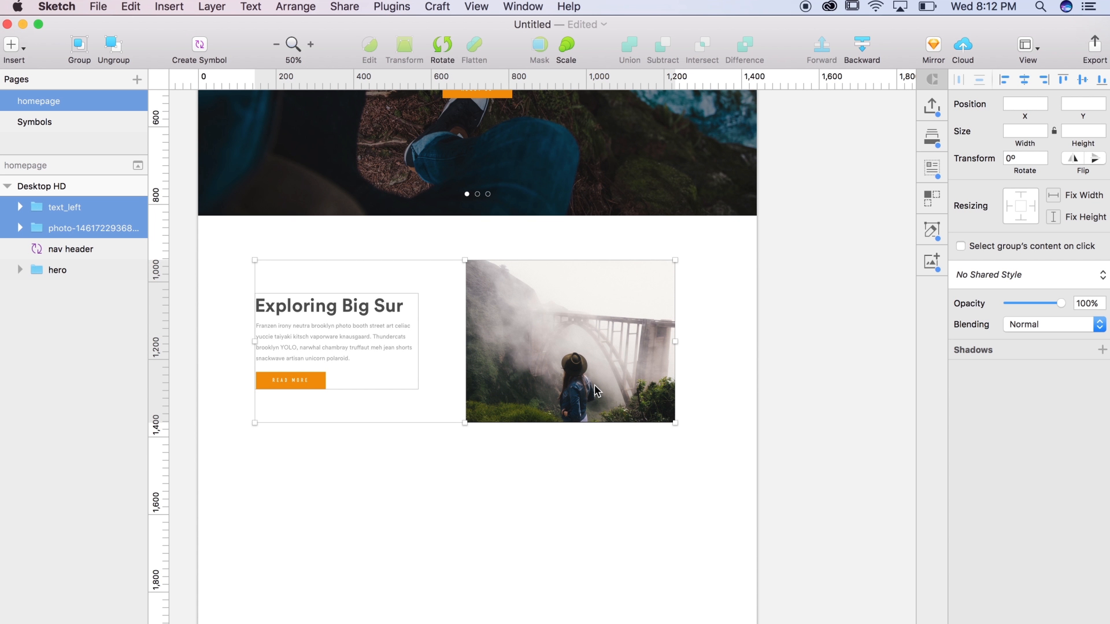
{"action": "left_click", "coordinate": [823, 337]}
Draw a 1440-wide rectangle directly below the hero covering the Big Sur section and set its height to 650.
{"action": "scroll", "coordinate": [709, 339], "scroll_direction": "up", "scroll_amount": 2}
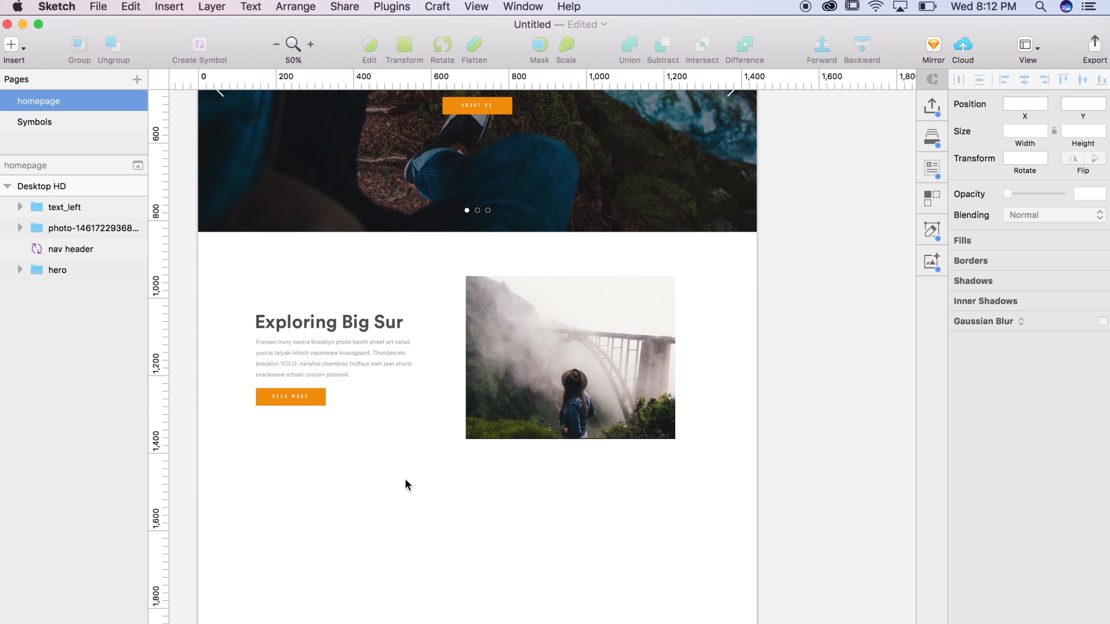
{"action": "left_click", "coordinate": [171, 7]}
{"action": "mouse_move", "coordinate": [181, 55]}
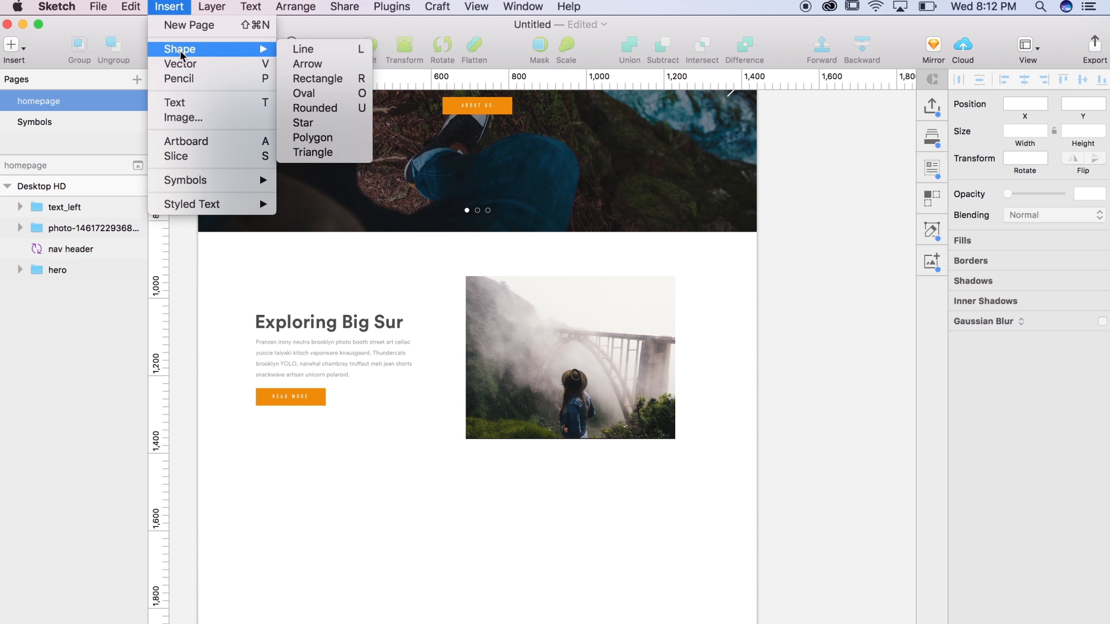
{"action": "left_click", "coordinate": [313, 79]}
{"action": "left_click_drag", "start_coordinate": [198, 232], "coordinate": [755, 489]}
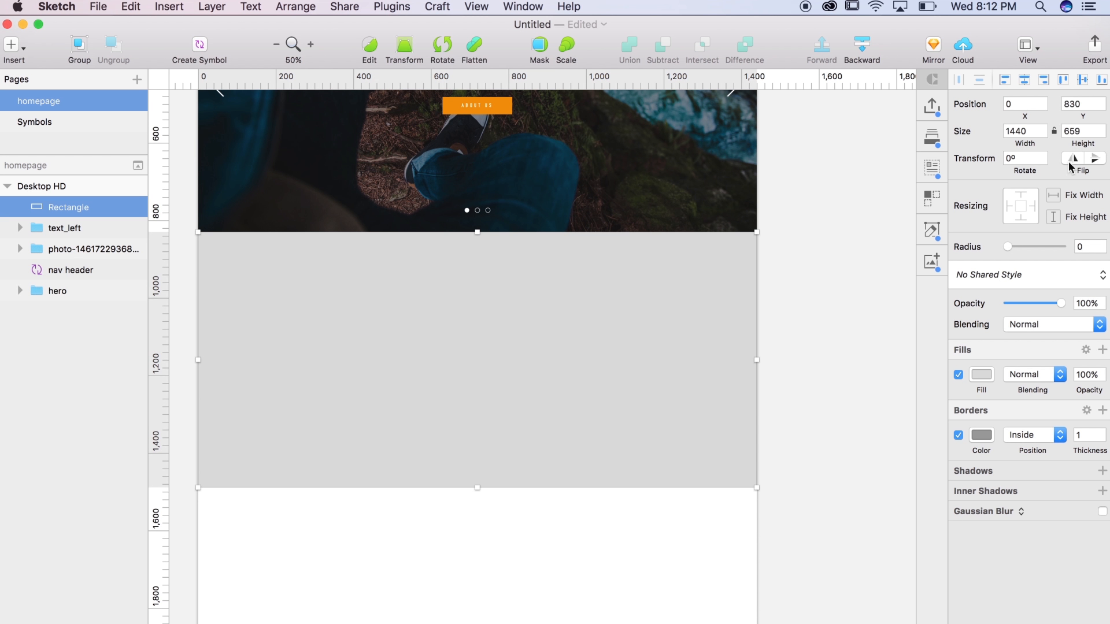
{"action": "left_click", "coordinate": [1079, 128]}
{"action": "type", "text": "650"}
{"action": "key", "text": "Return"}
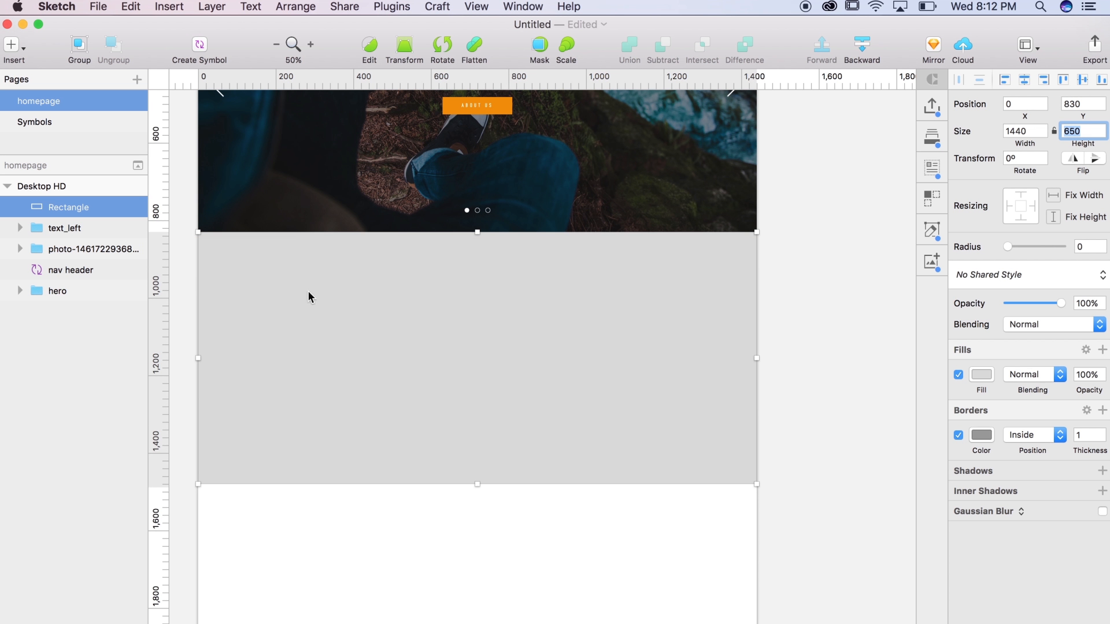
Place the rectangle behind the text and photo, and give it a white fill without a border.
{"action": "left_click_drag", "start_coordinate": [68, 208], "coordinate": [66, 262]}
{"action": "left_click", "coordinate": [988, 377]}
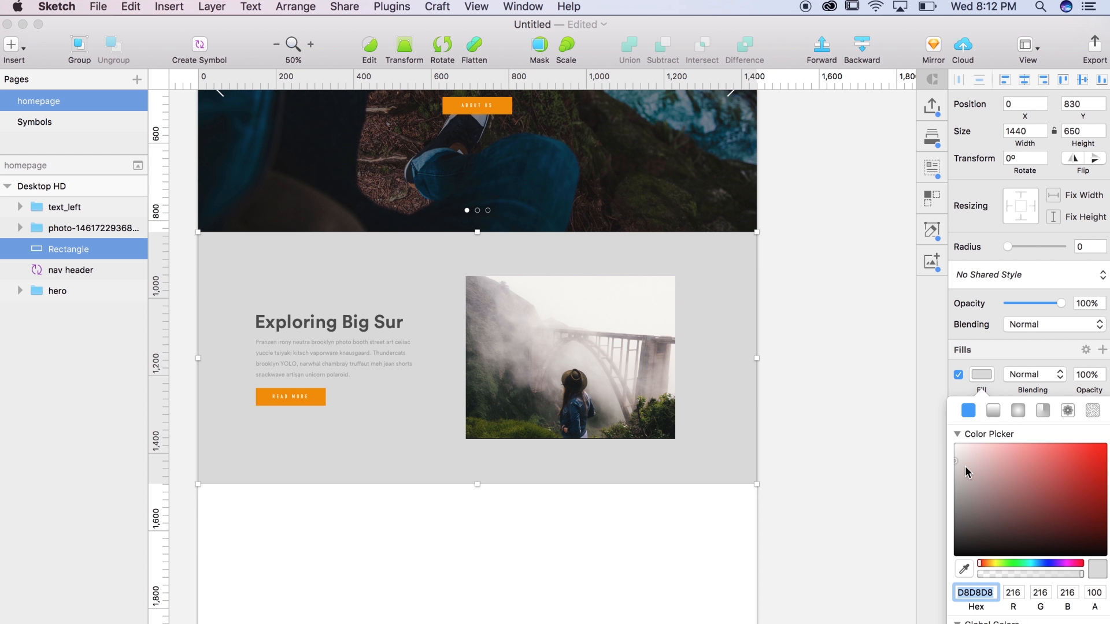
{"action": "left_click_drag", "start_coordinate": [966, 469], "coordinate": [921, 404]}
{"action": "left_click", "coordinate": [889, 352]}
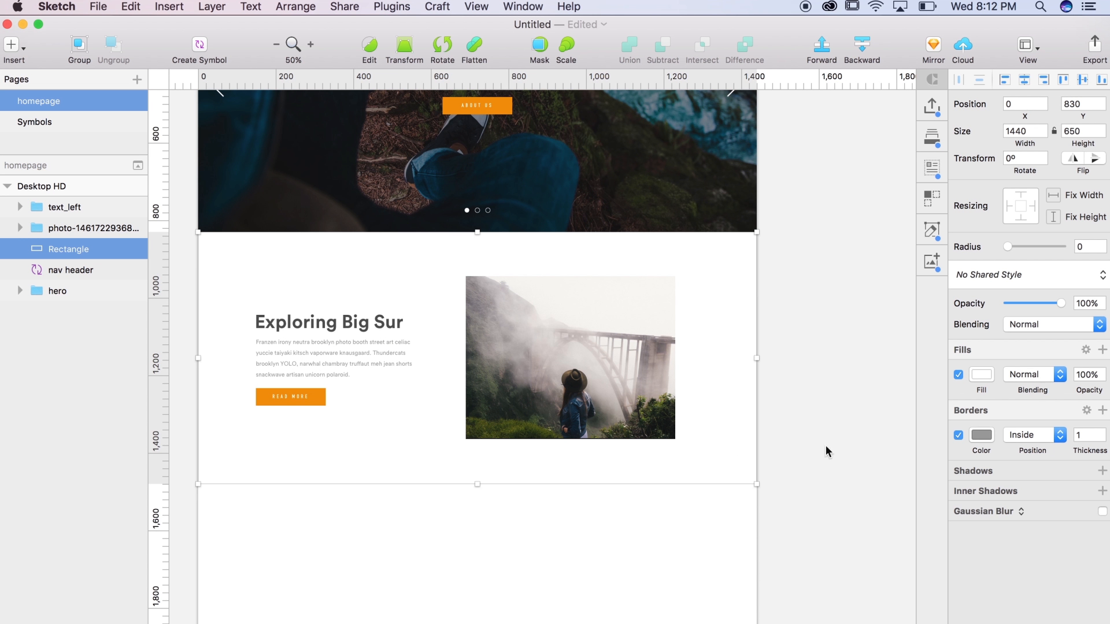
{"action": "left_click", "coordinate": [958, 435]}
{"action": "left_click", "coordinate": [851, 425]}
{"action": "left_click", "coordinate": [537, 360]}
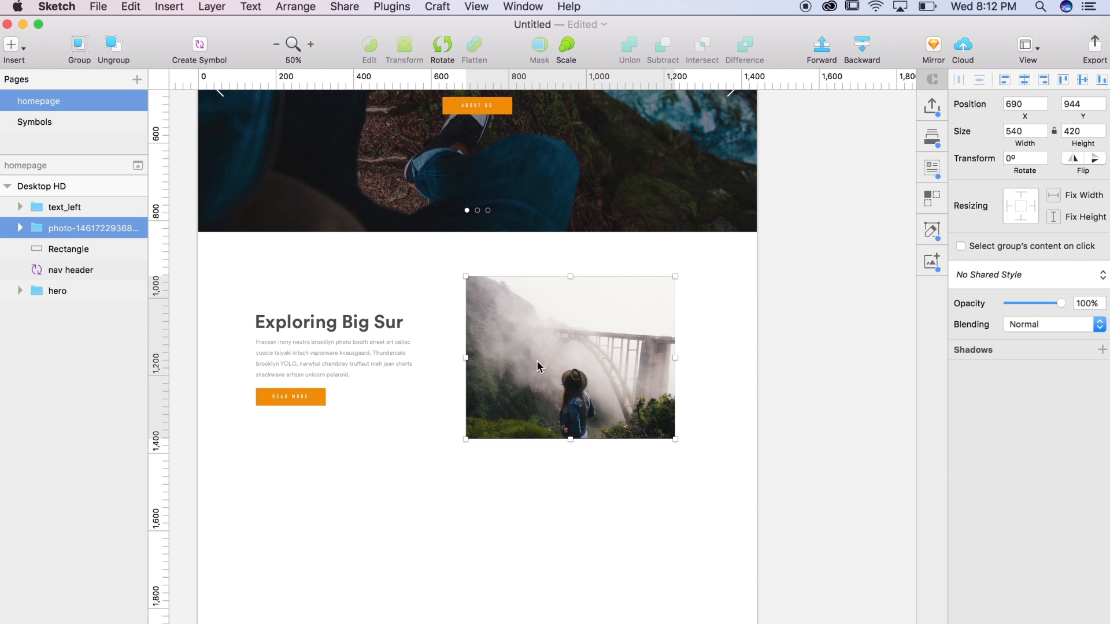
Rename the white rectangle layer as bg container.
{"action": "double_click", "coordinate": [68, 248]}
{"action": "type", "text": "bg container"}
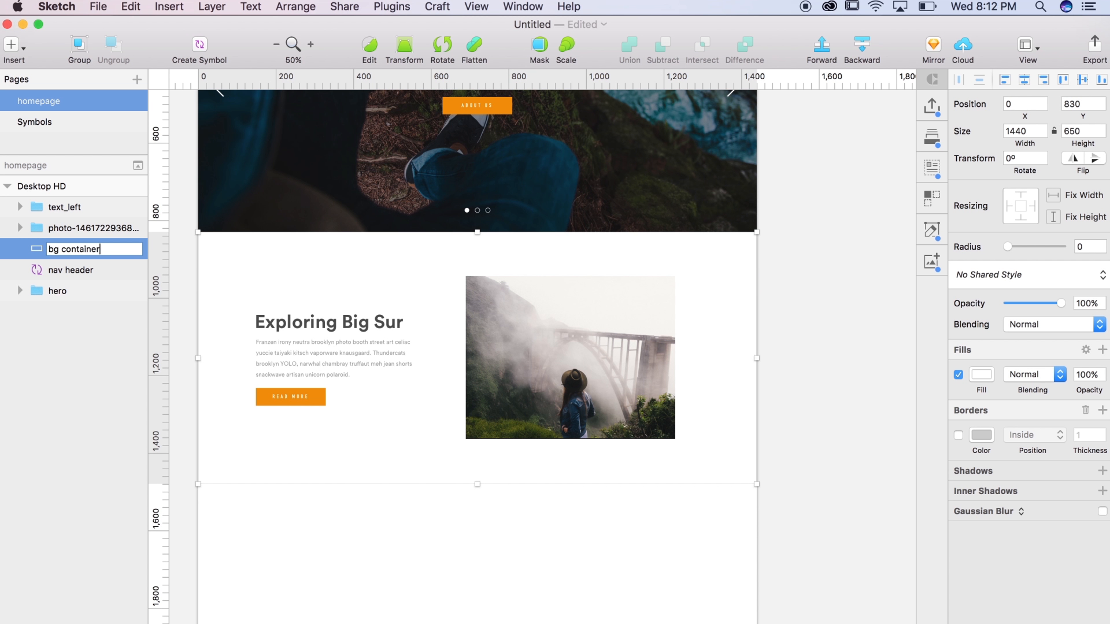
{"action": "key", "text": "Return"}
Vertically centre the text_left group and the photo within the bg container.
{"action": "left_click", "coordinate": [312, 351]}
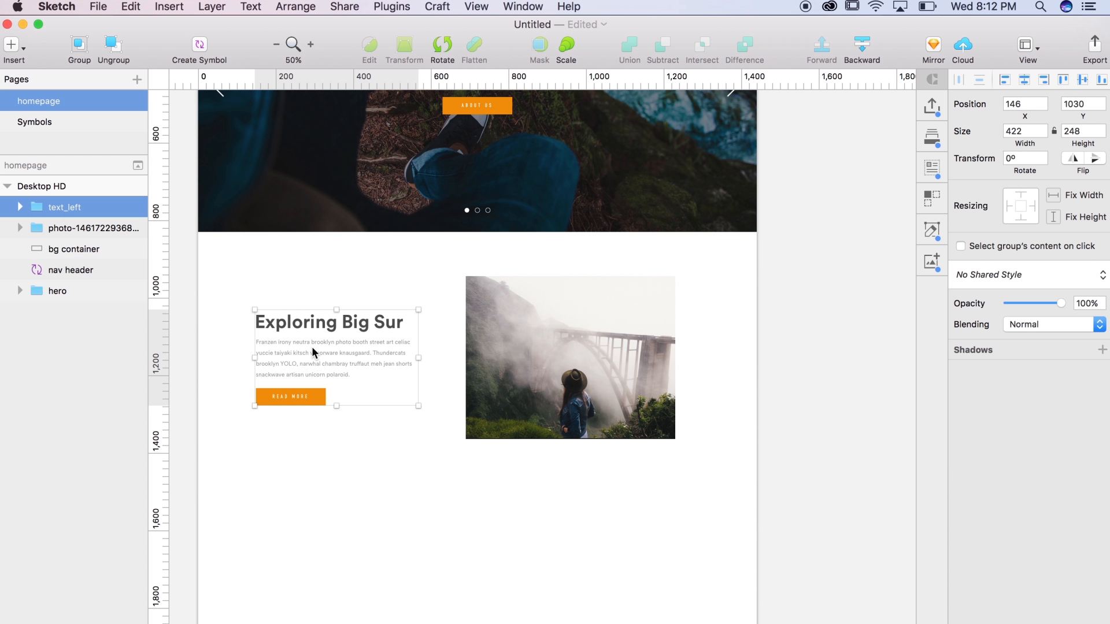
{"action": "left_click", "coordinate": [524, 349], "text": "shift"}
{"action": "left_click", "coordinate": [739, 300], "text": "shift"}
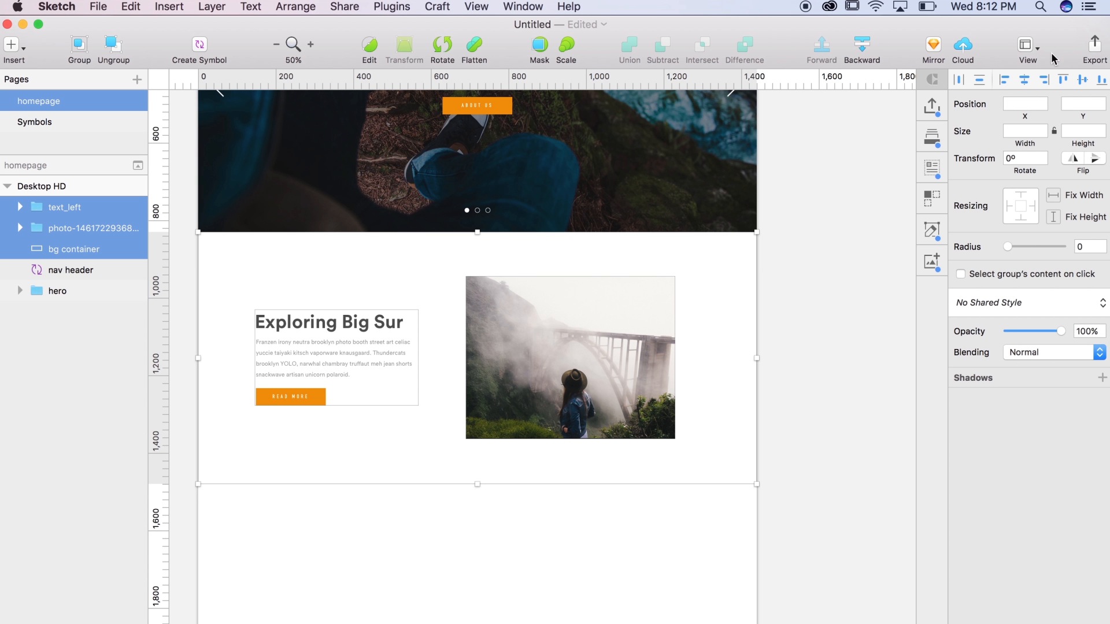
{"action": "left_click", "coordinate": [1084, 85]}
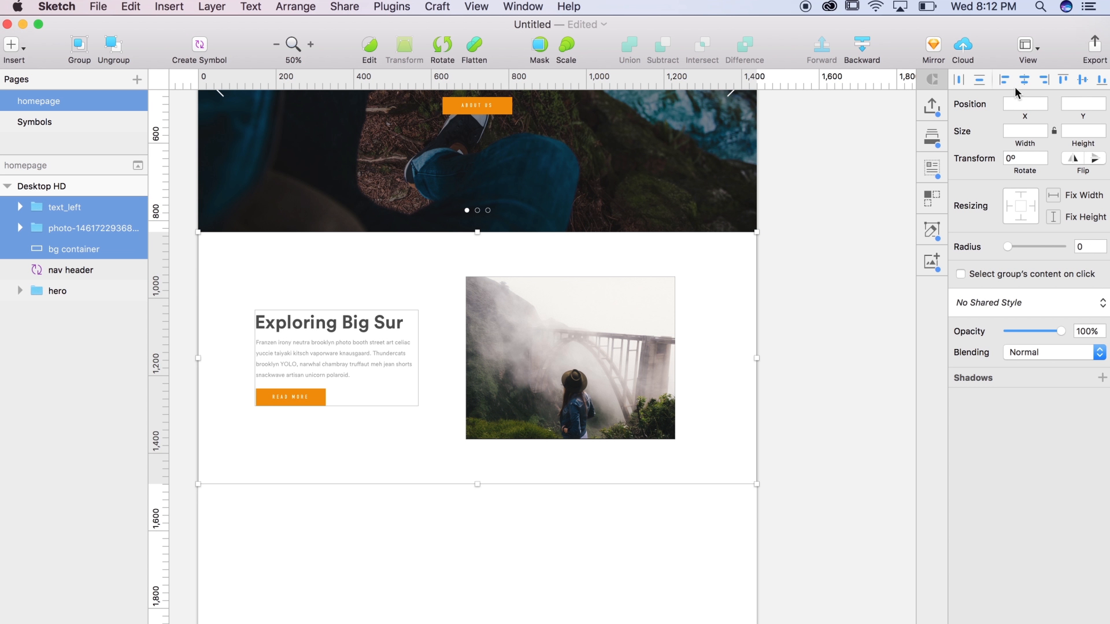
{"action": "left_click", "coordinate": [843, 211]}
Move the photo to X 750 to fit the column layout, showing the layout grid only while positioning it.
{"action": "left_click", "coordinate": [649, 343]}
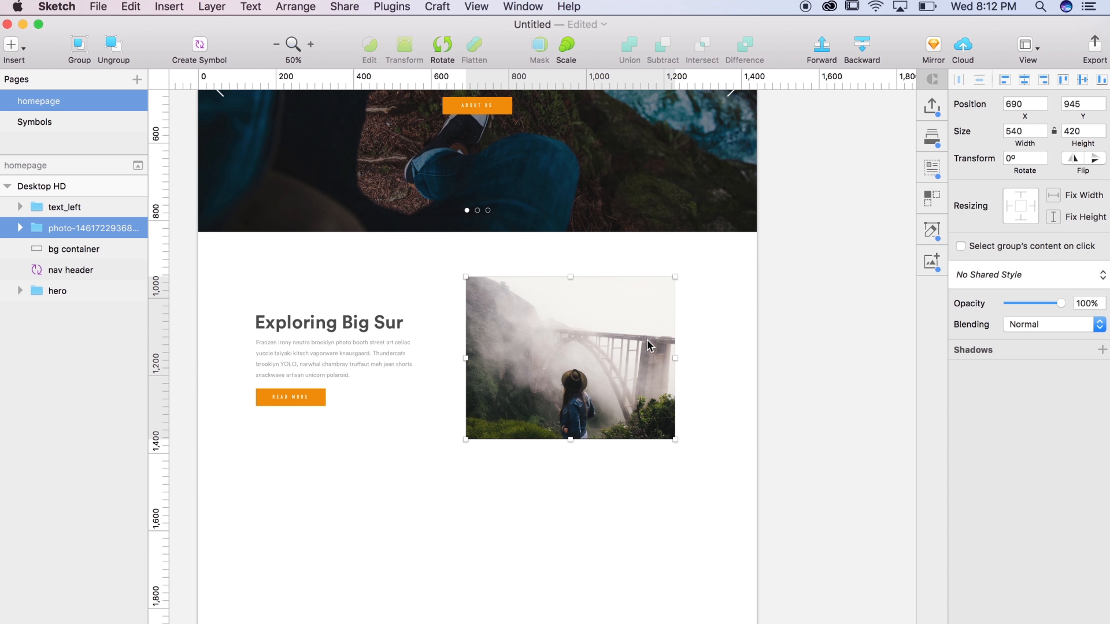
{"action": "key", "text": "ctrl+l"}
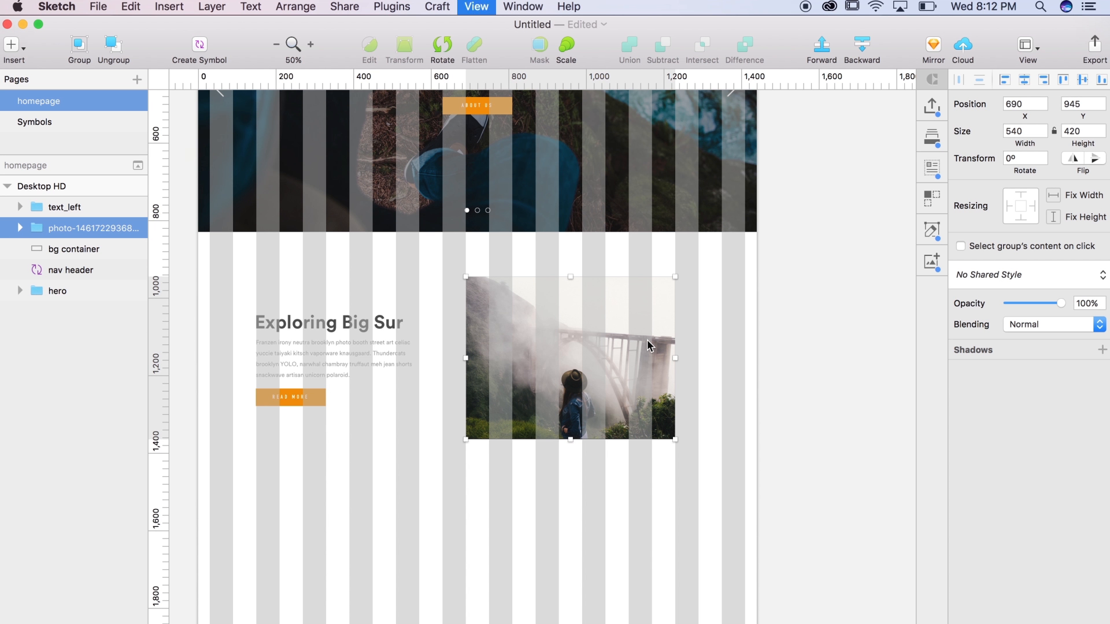
{"action": "left_click", "coordinate": [741, 365]}
{"action": "left_click", "coordinate": [600, 383]}
{"action": "left_click_drag", "start_coordinate": [600, 384], "coordinate": [623, 383]}
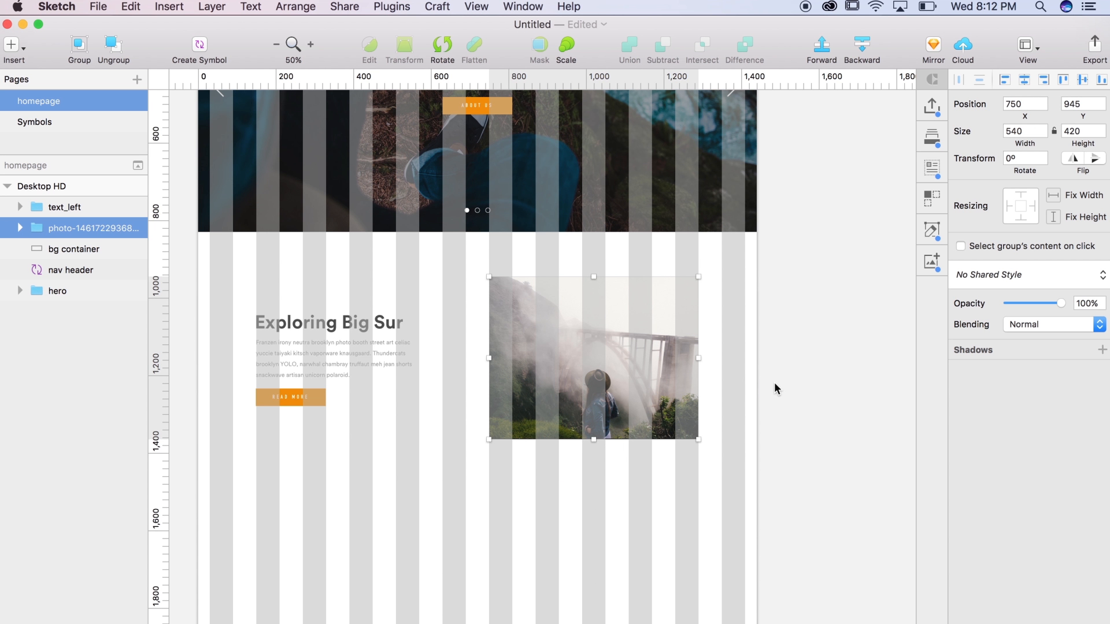
{"action": "key", "text": "ctrl+l"}
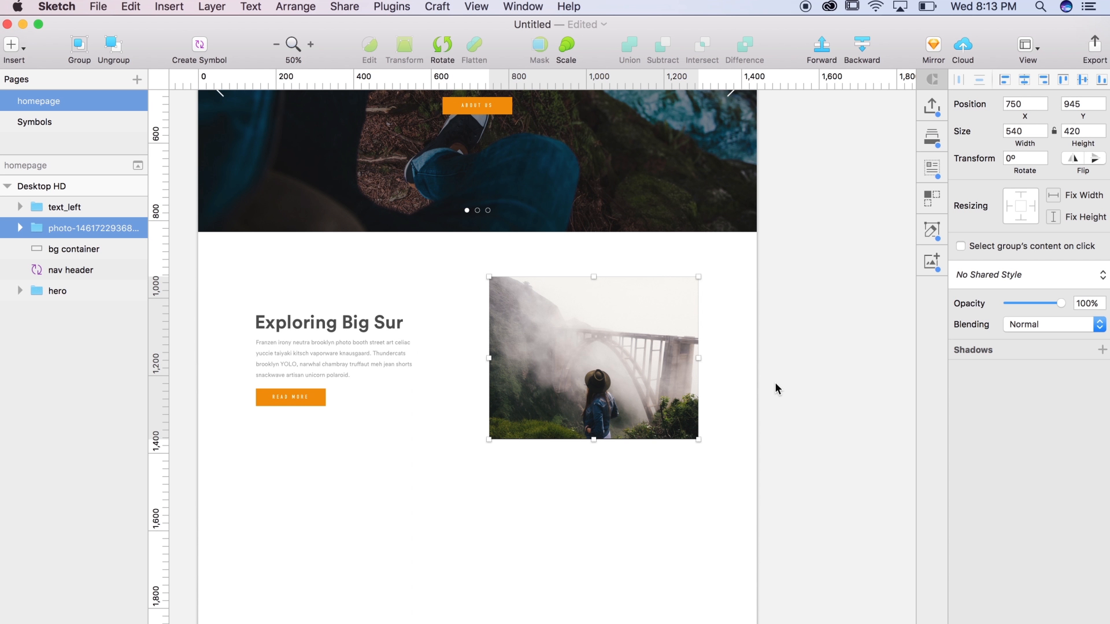
{"action": "left_click", "coordinate": [775, 383]}
Copy the underlined COASTAL NOMAD intro text from the hero and place the copy above the "Exploring Big Sur" heading.
{"action": "left_click_drag", "start_coordinate": [762, 328], "coordinate": [777, 429]}
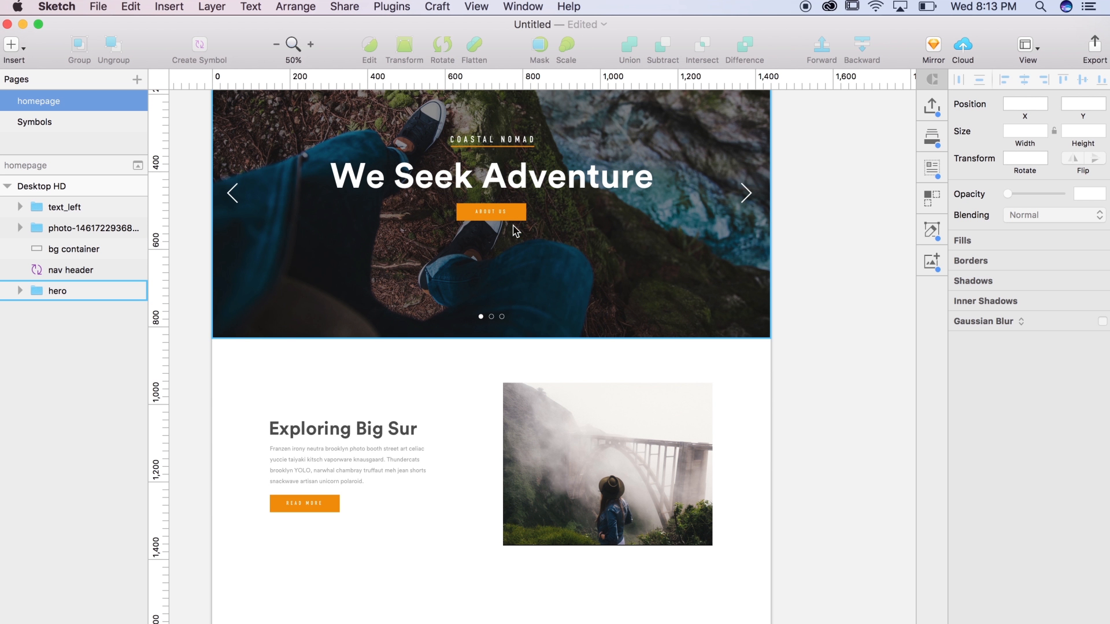
{"action": "double_click", "coordinate": [509, 147]}
{"action": "left_click", "coordinate": [509, 148]}
{"action": "left_click", "coordinate": [393, 415]}
{"action": "left_click", "coordinate": [379, 400]}
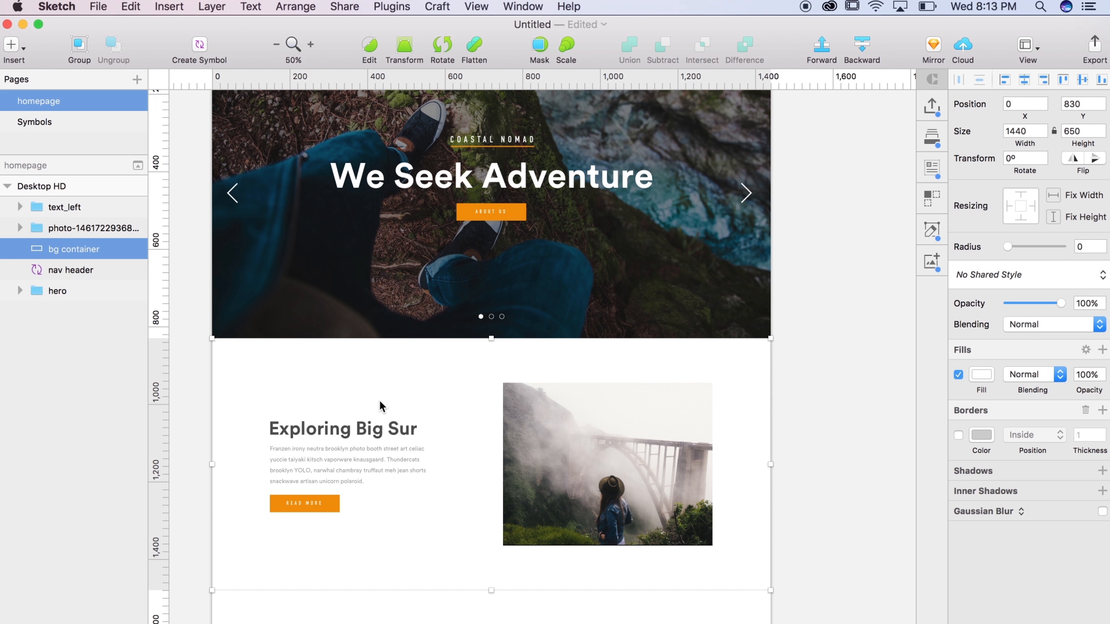
{"action": "key", "text": "super+v"}
{"action": "left_click_drag", "start_coordinate": [506, 141], "coordinate": [341, 407]}
Show the layout grid and align the copied intro text to the column edge just above the heading, at X 149, Y 994.
{"action": "key", "text": "super+plus"}
{"action": "key", "text": "super+plus"}
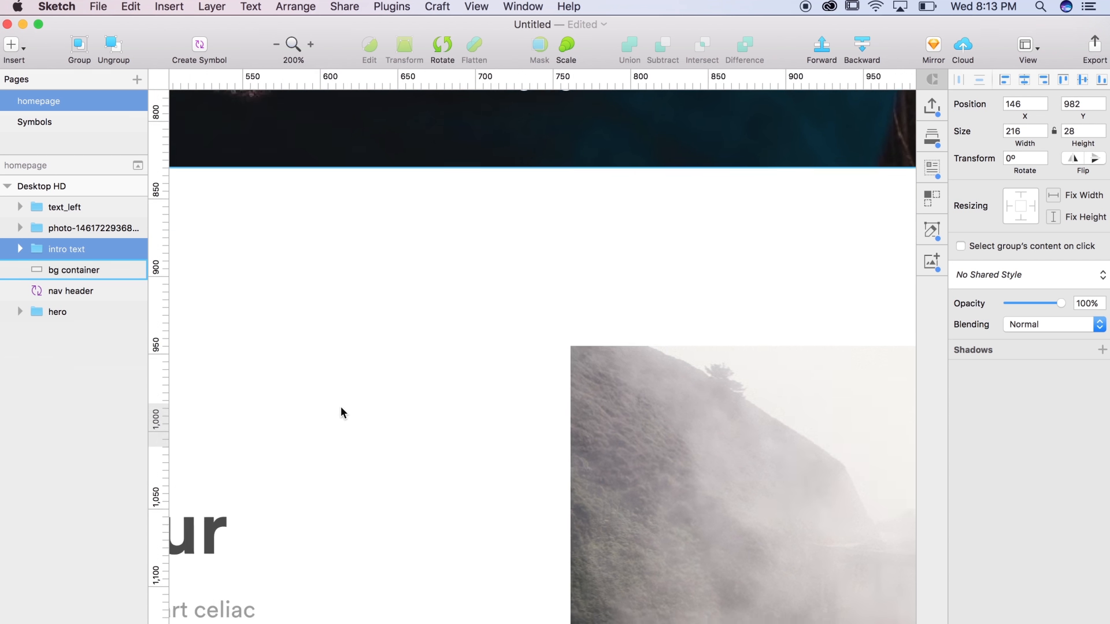
{"action": "scroll", "coordinate": [341, 407], "scroll_direction": "left", "scroll_amount": 10}
{"action": "key", "text": "super+plus"}
{"action": "scroll", "coordinate": [342, 407], "scroll_direction": "left", "scroll_amount": 4}
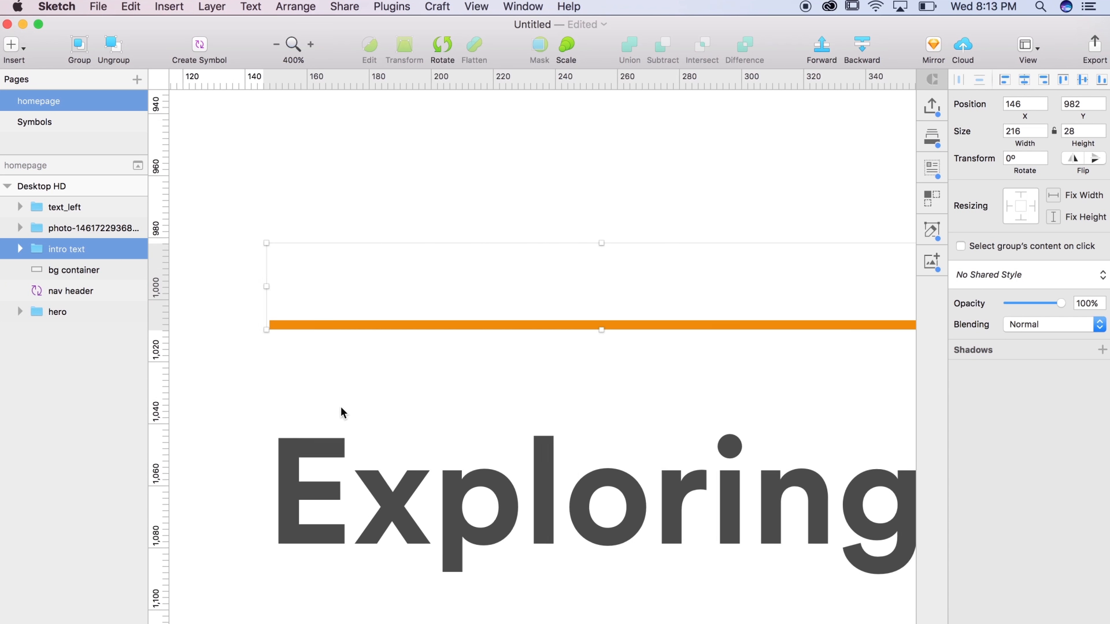
{"action": "left_click_drag", "start_coordinate": [351, 323], "coordinate": [347, 362]}
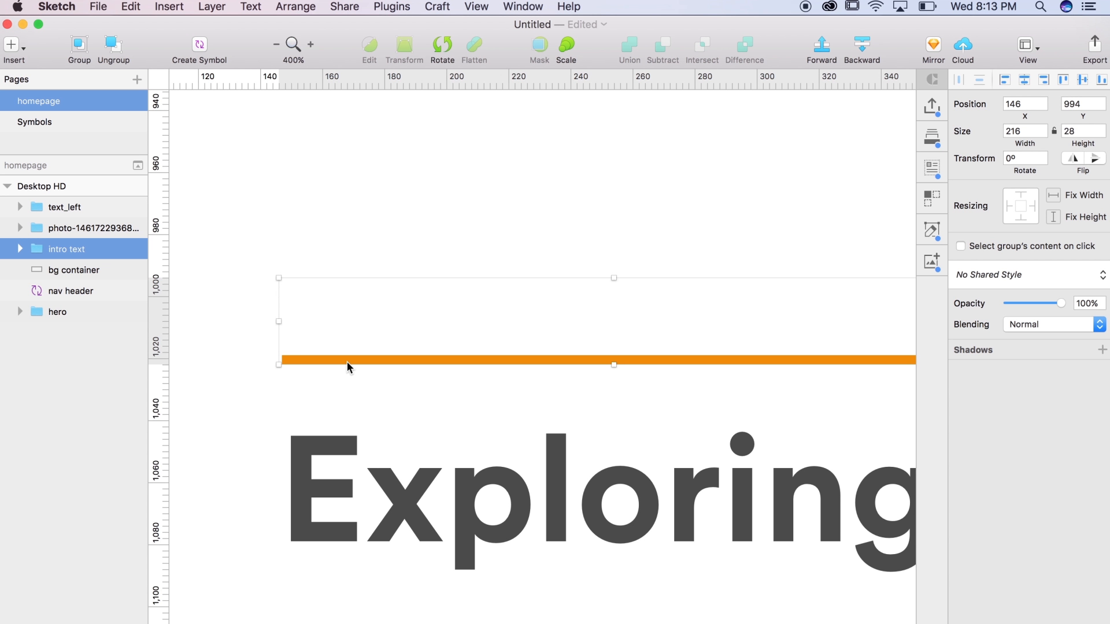
{"action": "key", "text": "ctrl+l"}
{"action": "key", "text": "Right"}
{"action": "key", "text": "Right"}
{"action": "key", "text": "Right"}
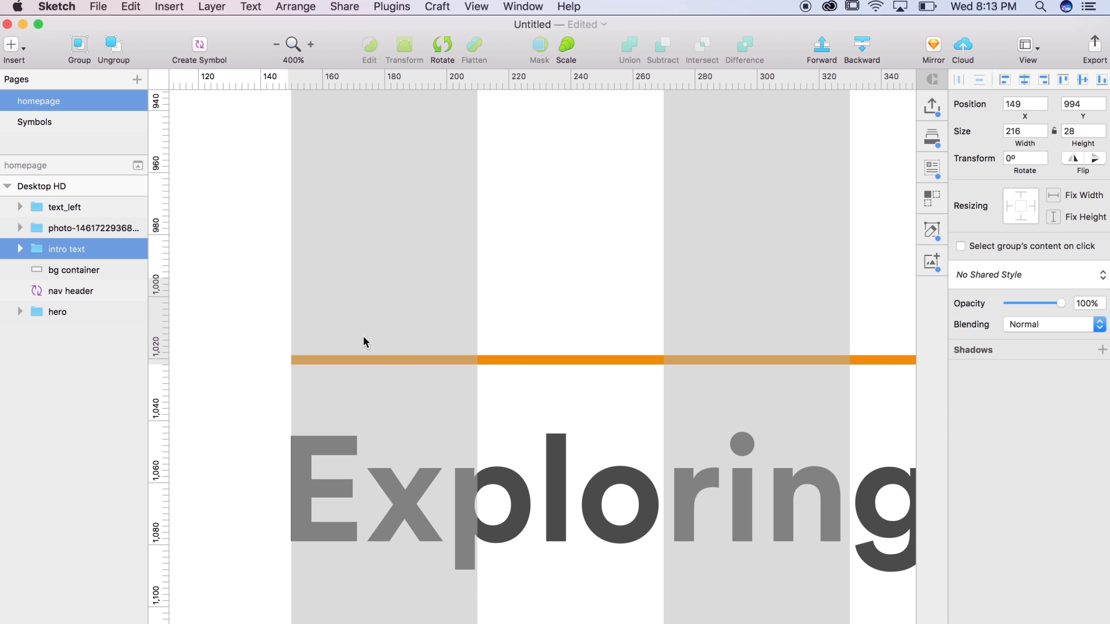
Recolour the copied COASTAL NOMAD text with the dark gray global color.
{"action": "double_click", "coordinate": [473, 339]}
{"action": "double_click", "coordinate": [473, 336]}
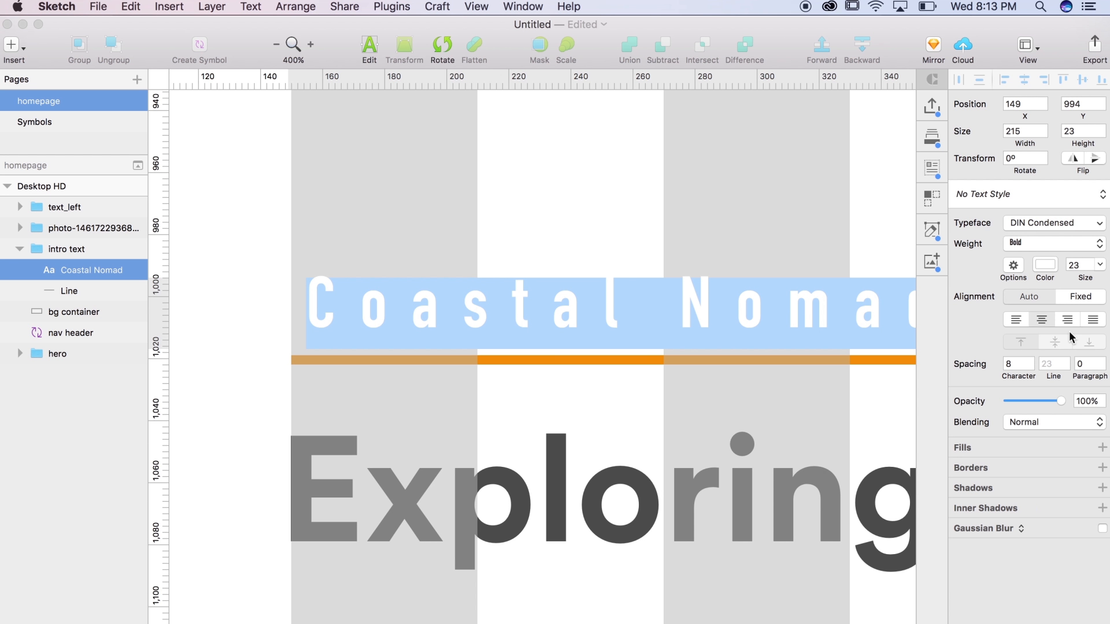
{"action": "left_click", "coordinate": [1047, 265]}
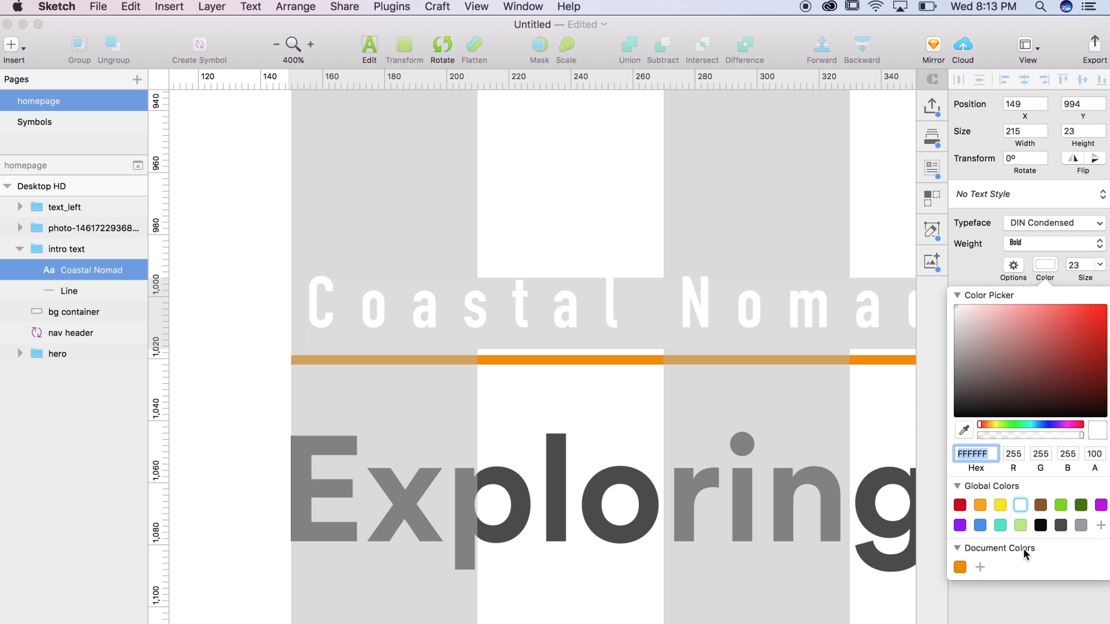
{"action": "left_click", "coordinate": [1060, 526]}
{"action": "left_click", "coordinate": [565, 241]}
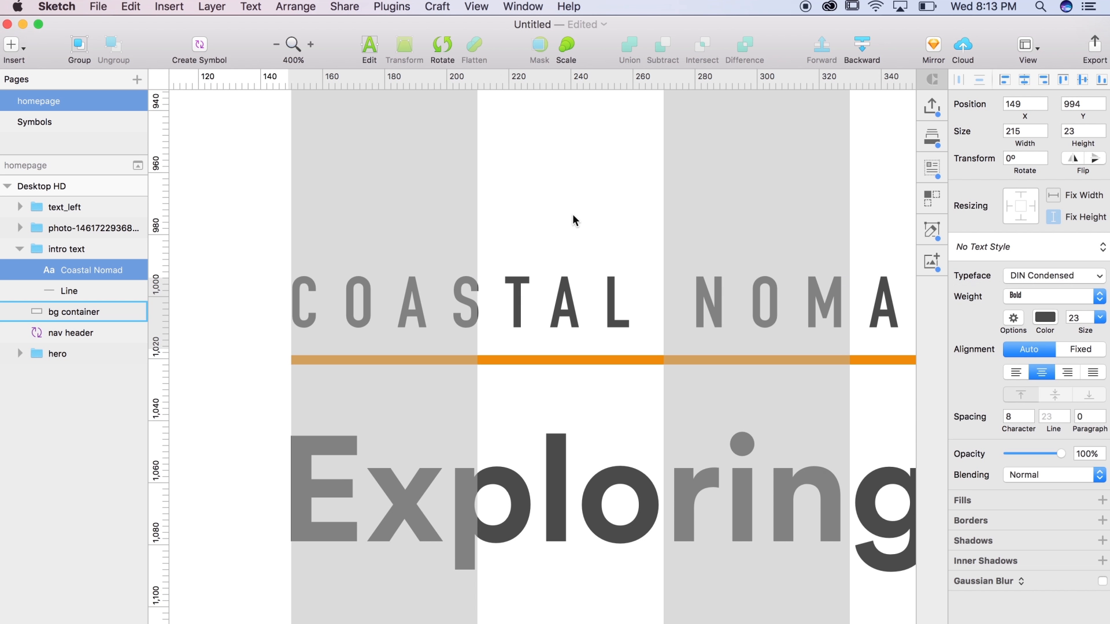
Move the copied intro text and its orange line together down closer to the heading, with the text at Y 1001.
{"action": "left_click", "coordinate": [583, 360], "text": "shift"}
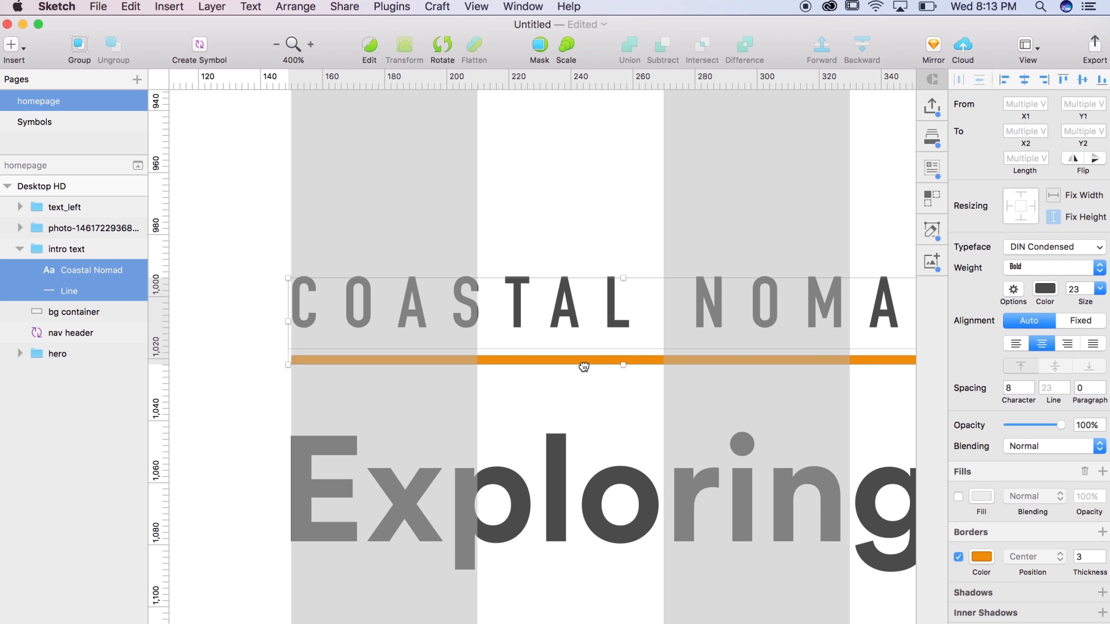
{"action": "left_click_drag", "start_coordinate": [584, 362], "coordinate": [584, 373]}
{"action": "key", "text": "super+0"}
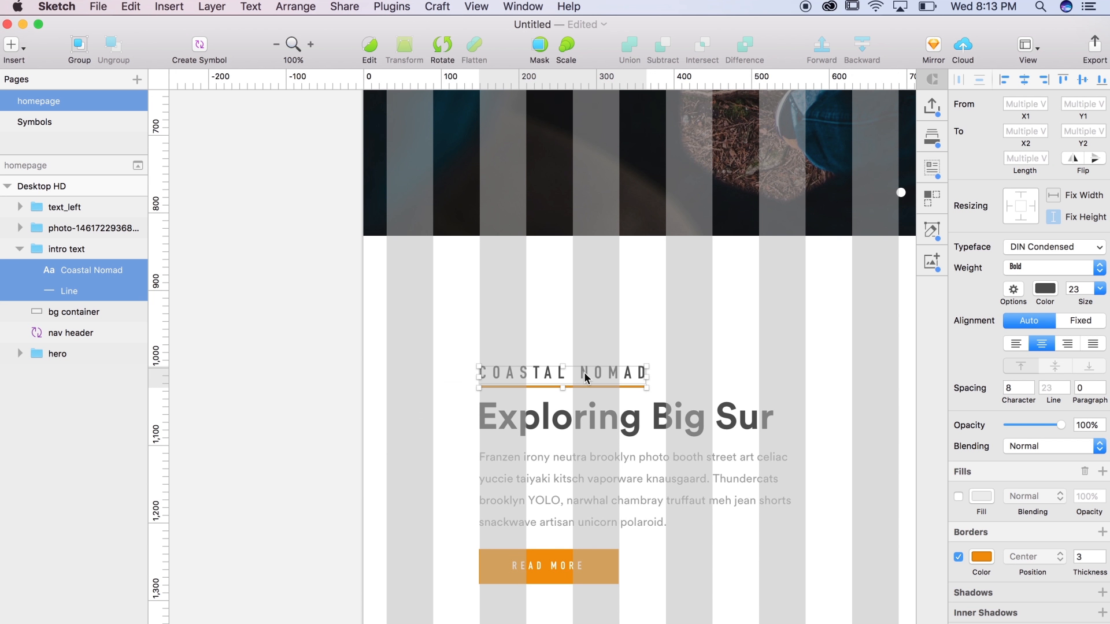
Set the font size of the COASTAL NOMAD intro text above the heading to 18.
{"action": "scroll", "coordinate": [584, 373], "scroll_direction": "right", "scroll_amount": 1}
{"action": "double_click", "coordinate": [584, 372]}
{"action": "triple_click", "coordinate": [585, 374]}
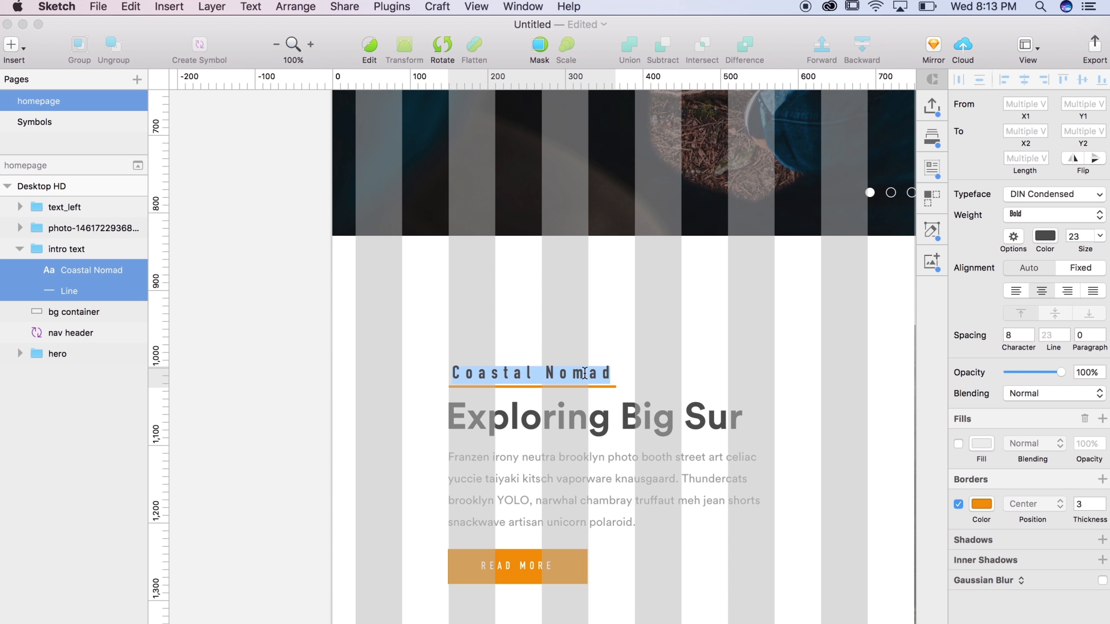
{"action": "left_click", "coordinate": [1087, 239]}
{"action": "left_click", "coordinate": [1100, 238]}
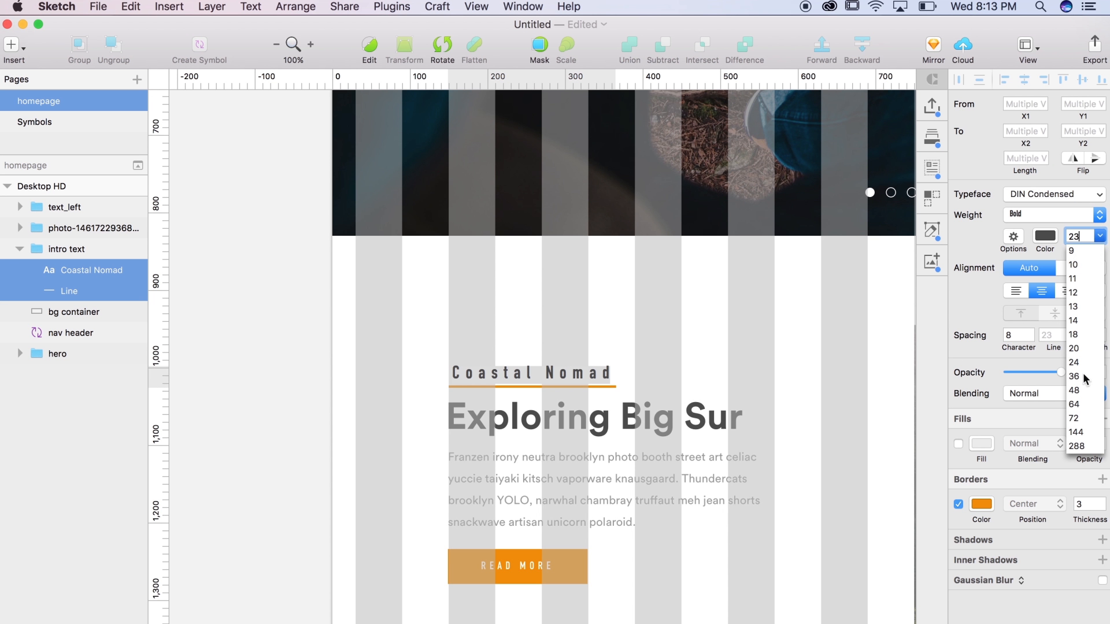
{"action": "left_click", "coordinate": [1074, 335]}
{"action": "key", "text": "Escape"}
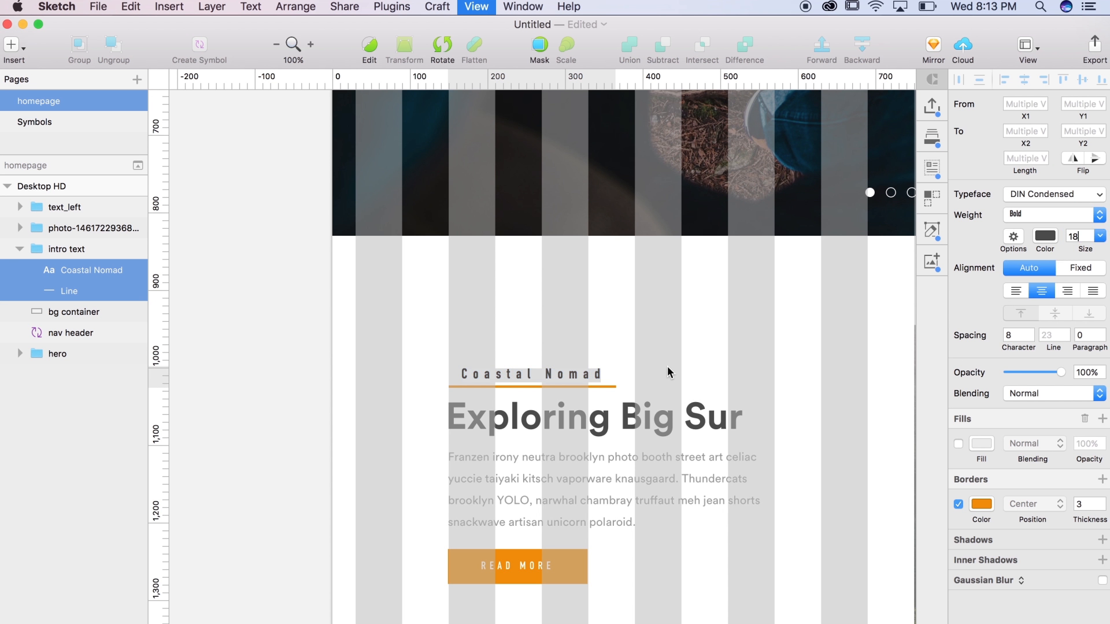
Left-align the intro text and position it on the column edge at X 149, in line with the heading.
{"action": "key", "text": "super+equal"}
{"action": "left_click", "coordinate": [674, 342]}
{"action": "double_click", "coordinate": [662, 357]}
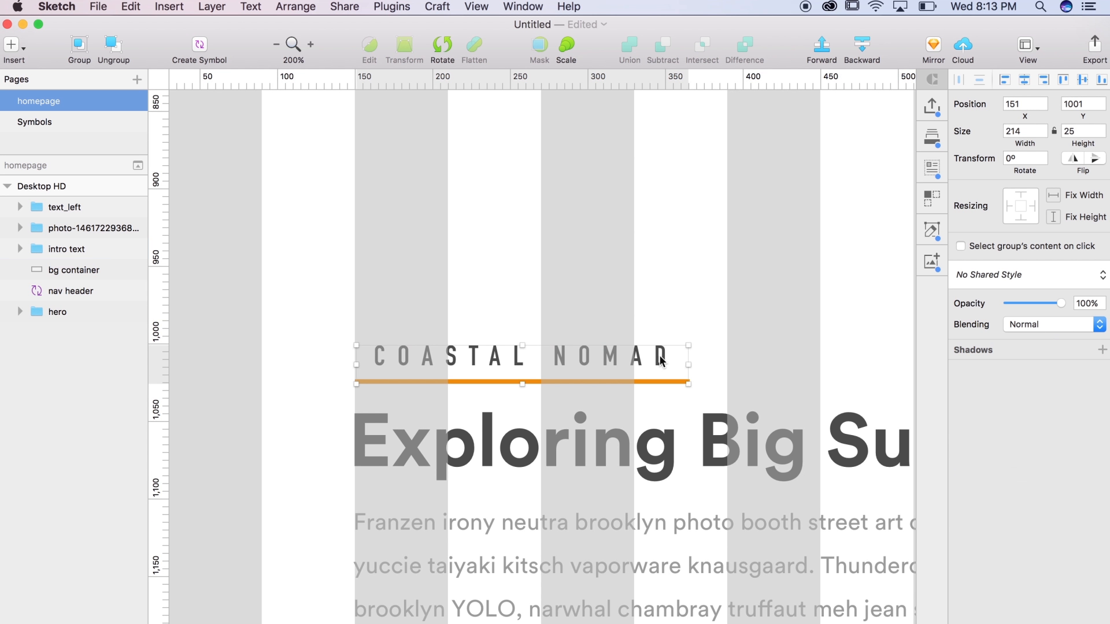
{"action": "left_click_drag", "start_coordinate": [663, 360], "coordinate": [643, 362]}
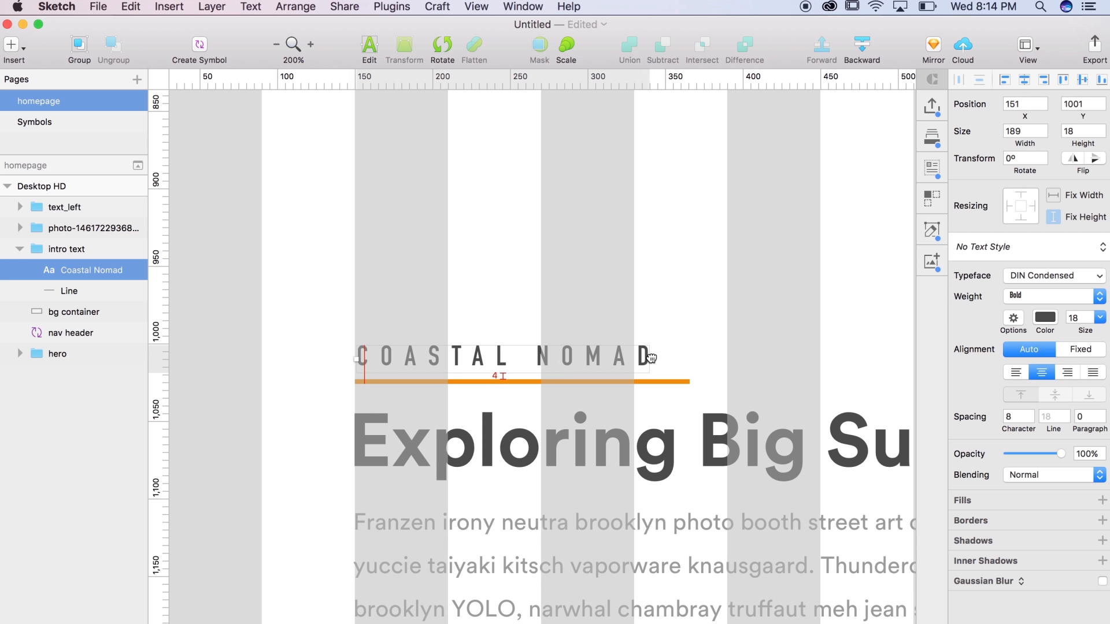
{"action": "left_click", "coordinate": [1016, 373]}
{"action": "key", "text": "Right"}
{"action": "key", "text": "Right"}
{"action": "key", "text": "Right"}
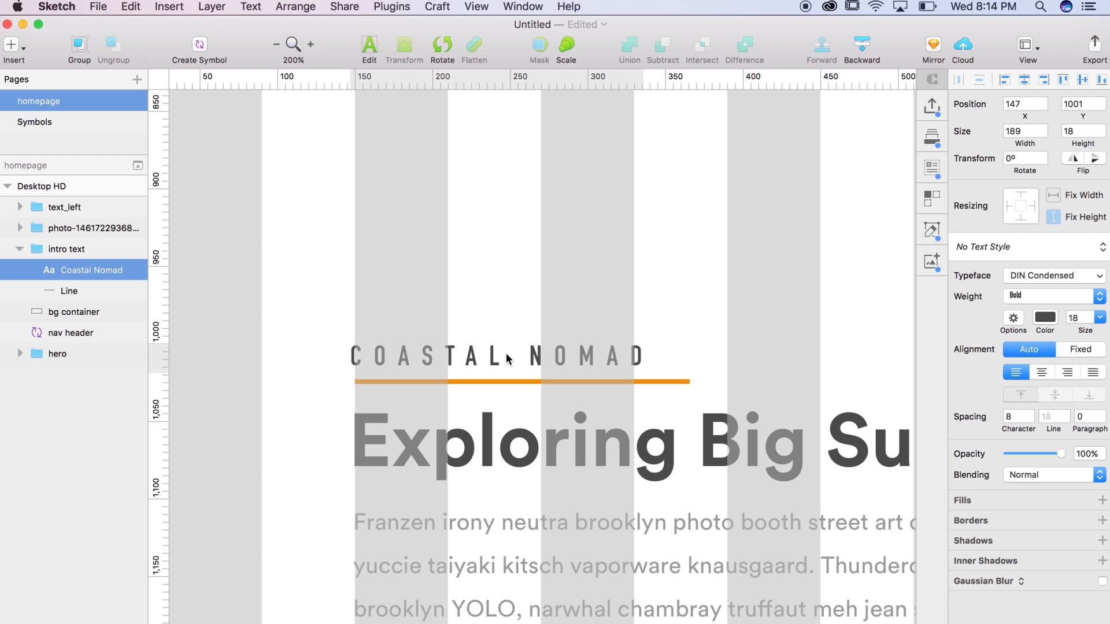
Shorten the orange line beneath the intro text to match the text's width.
{"action": "left_click", "coordinate": [667, 381]}
{"action": "left_click_drag", "start_coordinate": [689, 382], "coordinate": [643, 382]}
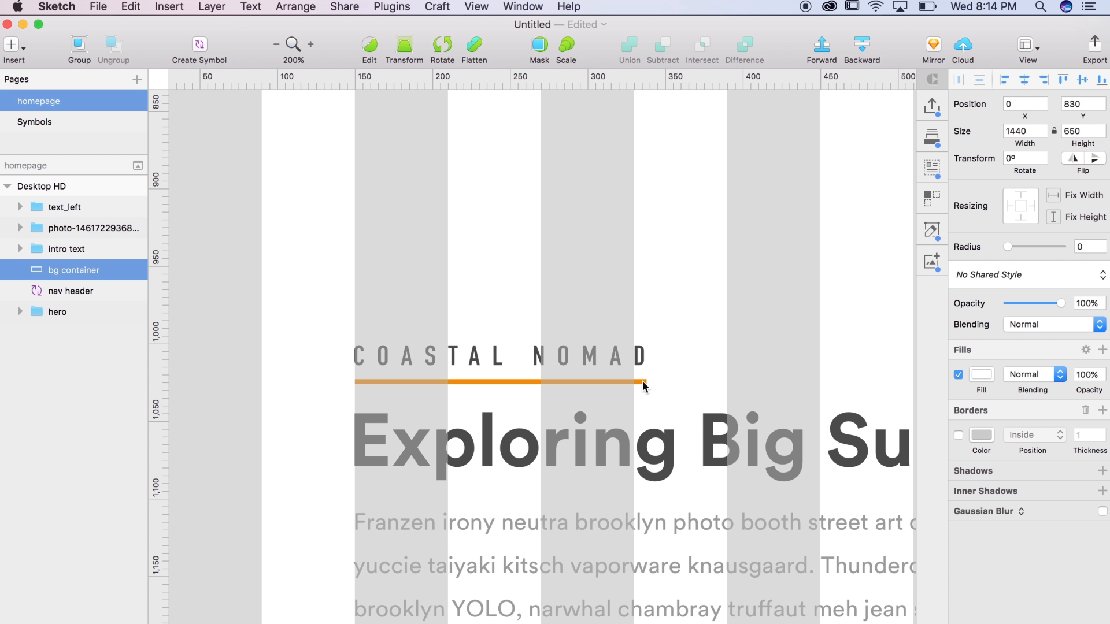
{"action": "key", "text": "super+0"}
Replace the intro text above the "Exploring Big Sur" heading with "BE BOLD & BRAVE".
{"action": "left_click_drag", "start_coordinate": [353, 355], "coordinate": [319, 239]}
{"action": "double_click", "coordinate": [454, 258]}
{"action": "double_click", "coordinate": [457, 255]}
{"action": "left_click_drag", "start_coordinate": [535, 271], "coordinate": [512, 265]}
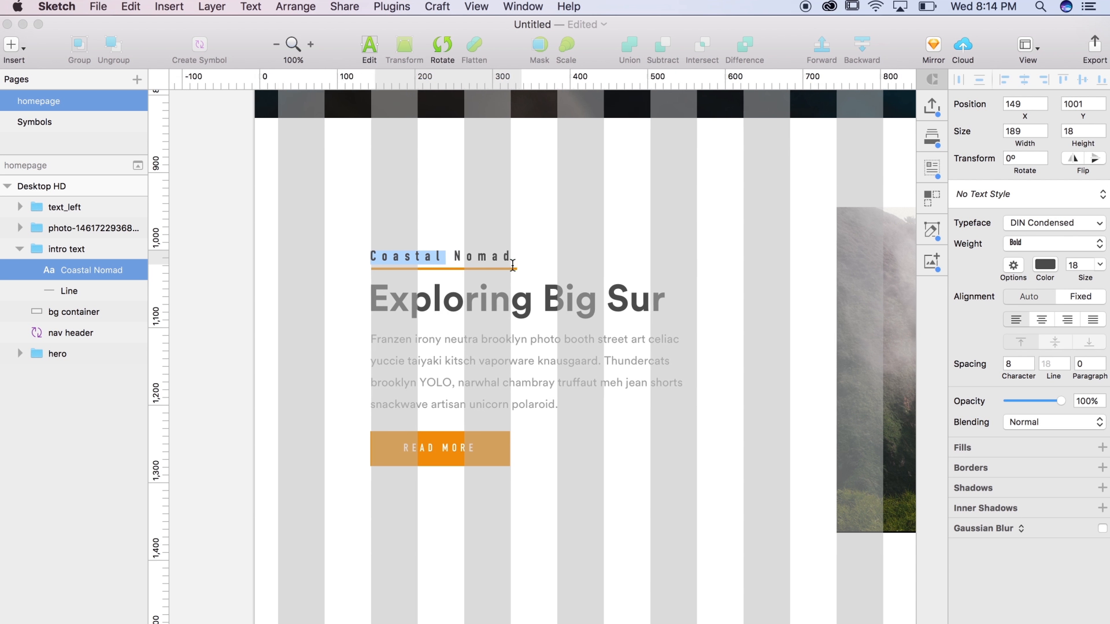
{"action": "scroll", "coordinate": [512, 266], "scroll_direction": "right", "scroll_amount": 3}
{"action": "triple_click", "coordinate": [451, 256]}
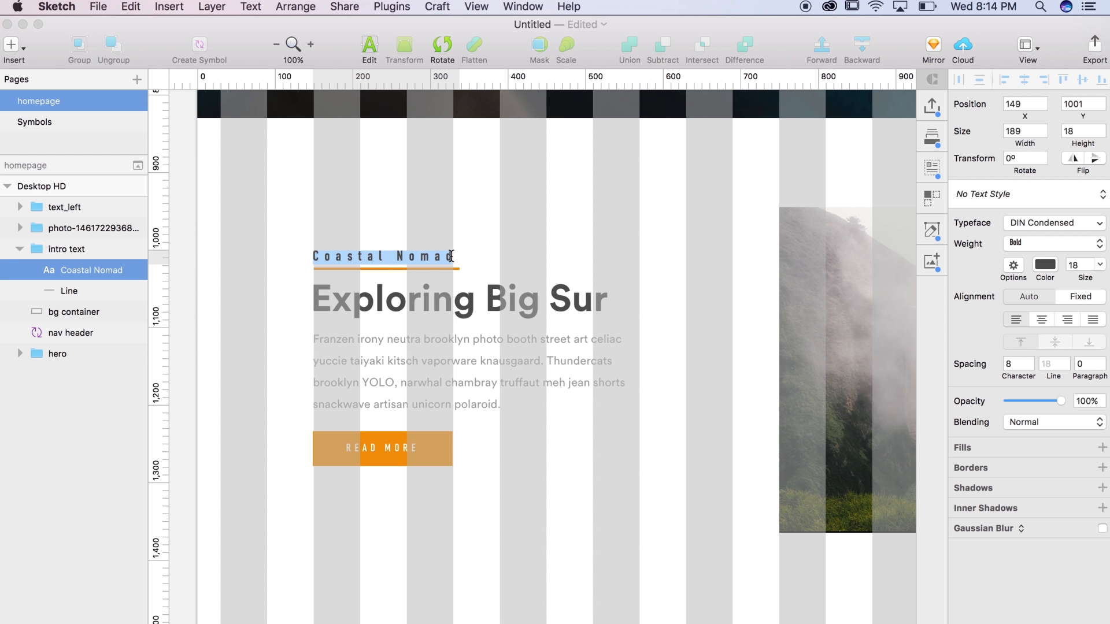
{"action": "type", "text": "BE BOLD & BRAVE"}
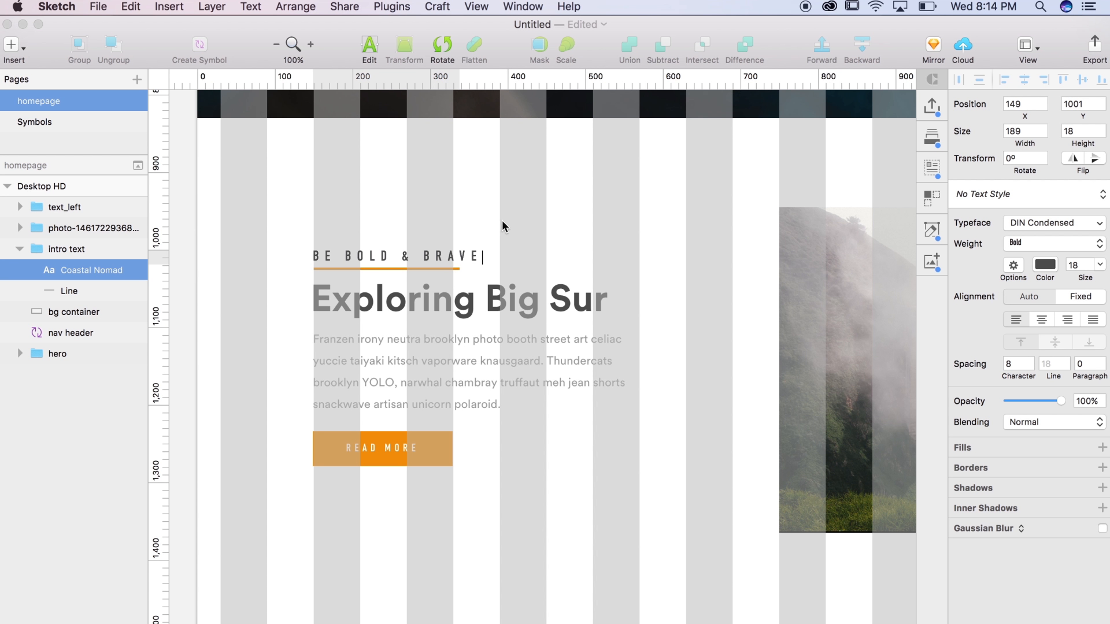
{"action": "key", "text": "Escape"}
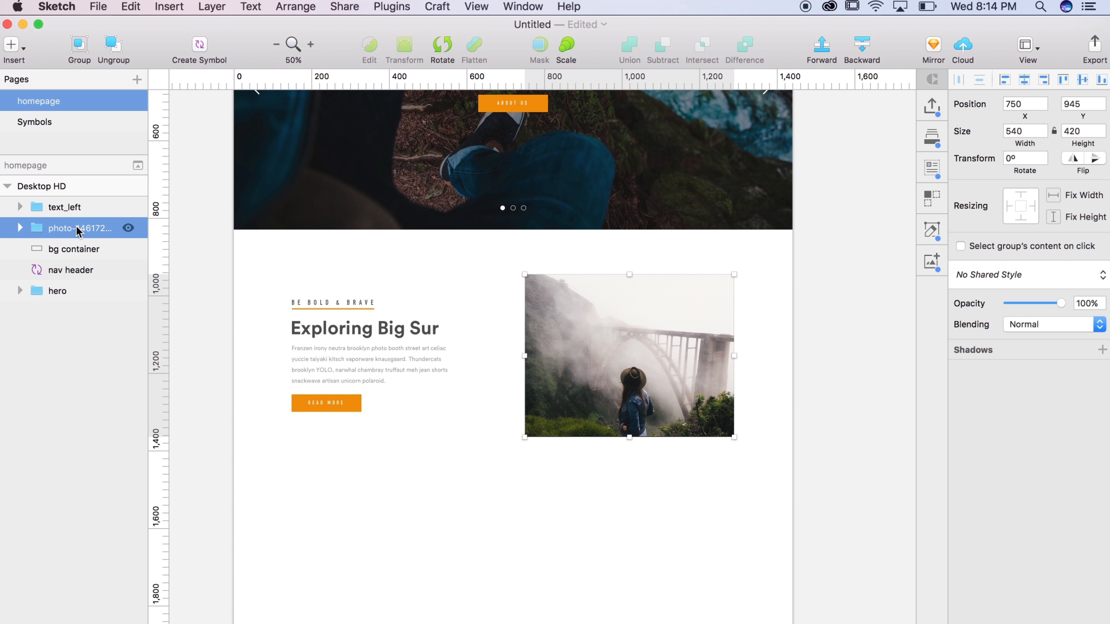
Rename the photo group "image right" and convert it into a symbol of the same name on the Symbols page.
{"action": "double_click", "coordinate": [77, 229]}
{"action": "type", "text": "im"}
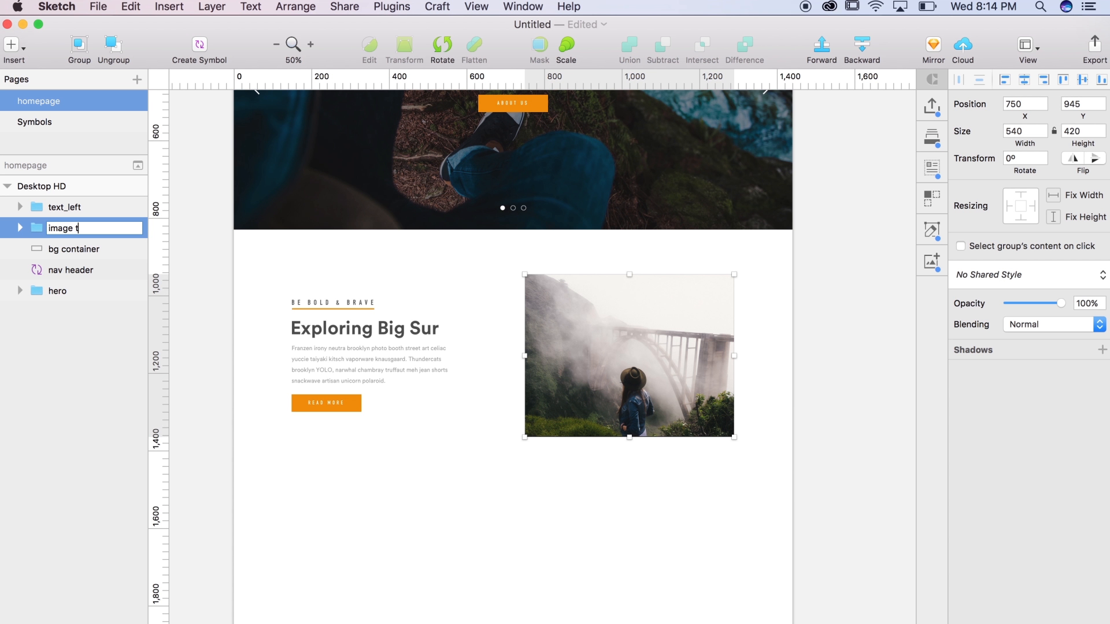
{"action": "type", "text": "age right"}
{"action": "key", "text": "Return"}
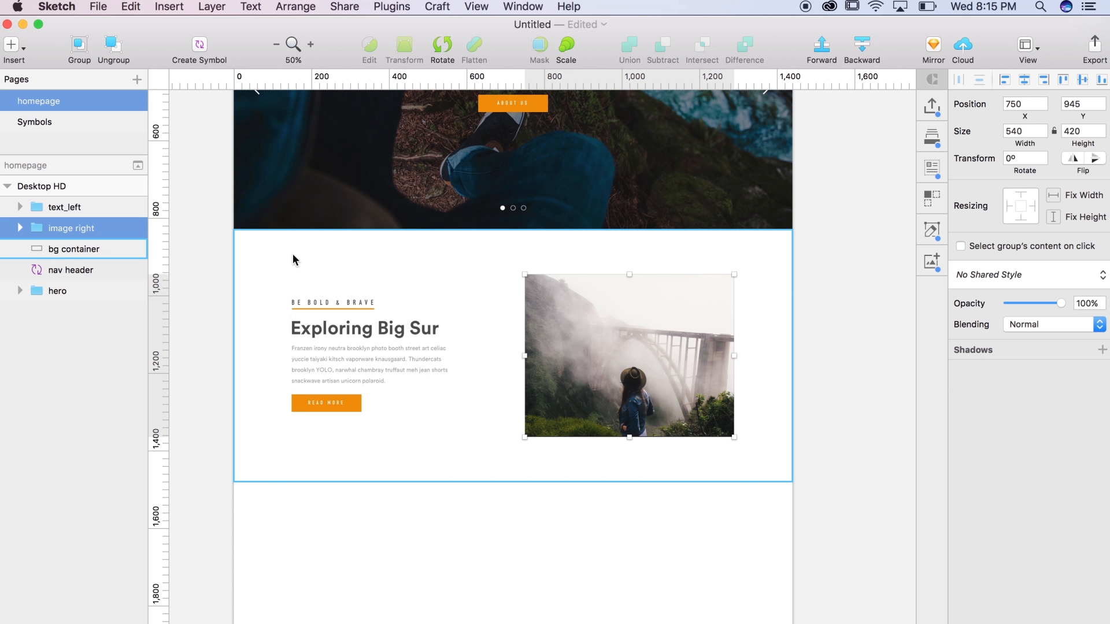
{"action": "left_click", "coordinate": [199, 47]}
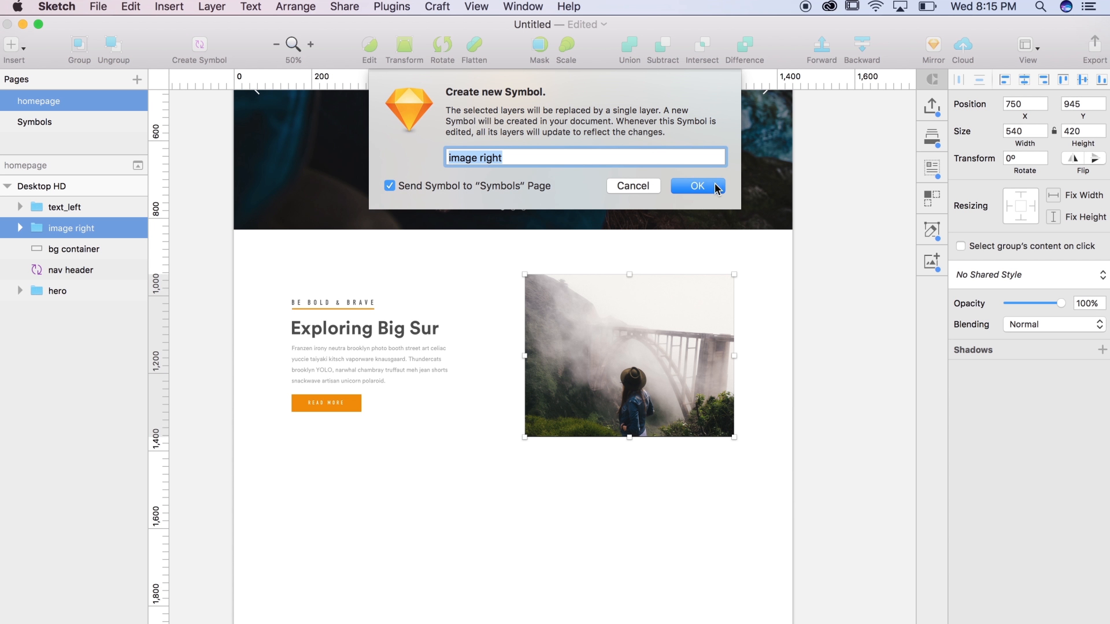
{"action": "left_click", "coordinate": [717, 188]}
Convert the text_left group into a symbol, keeping its name.
{"action": "left_click", "coordinate": [363, 350]}
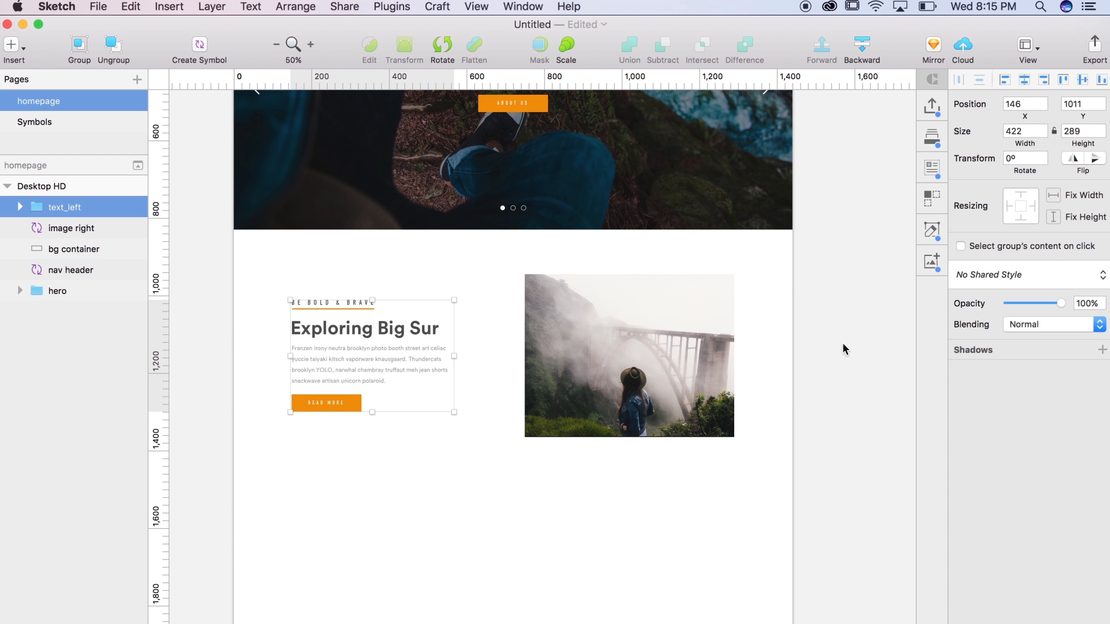
{"action": "left_click", "coordinate": [199, 49]}
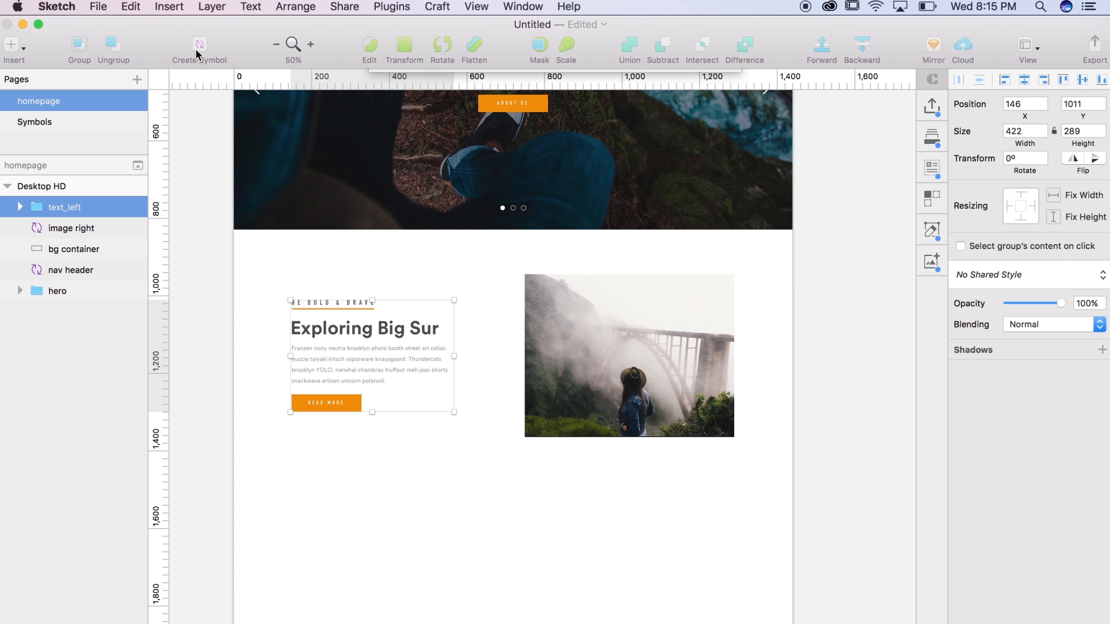
{"action": "left_click", "coordinate": [689, 186]}
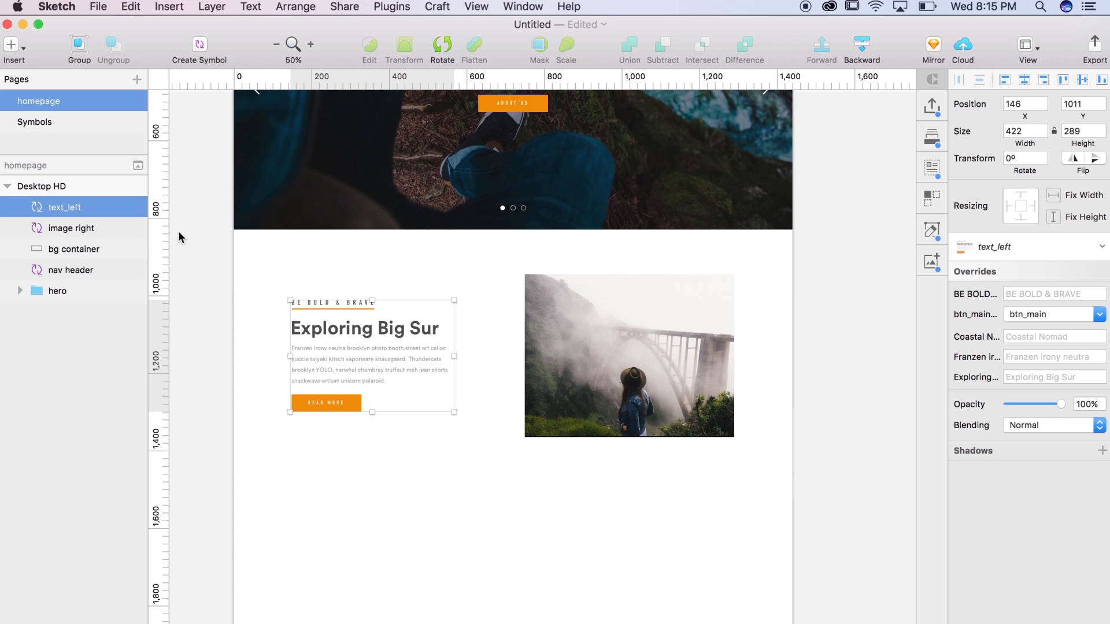
Group the text_left, image right and bg container layers and name the group "text left image right".
{"action": "left_click", "coordinate": [62, 248]}
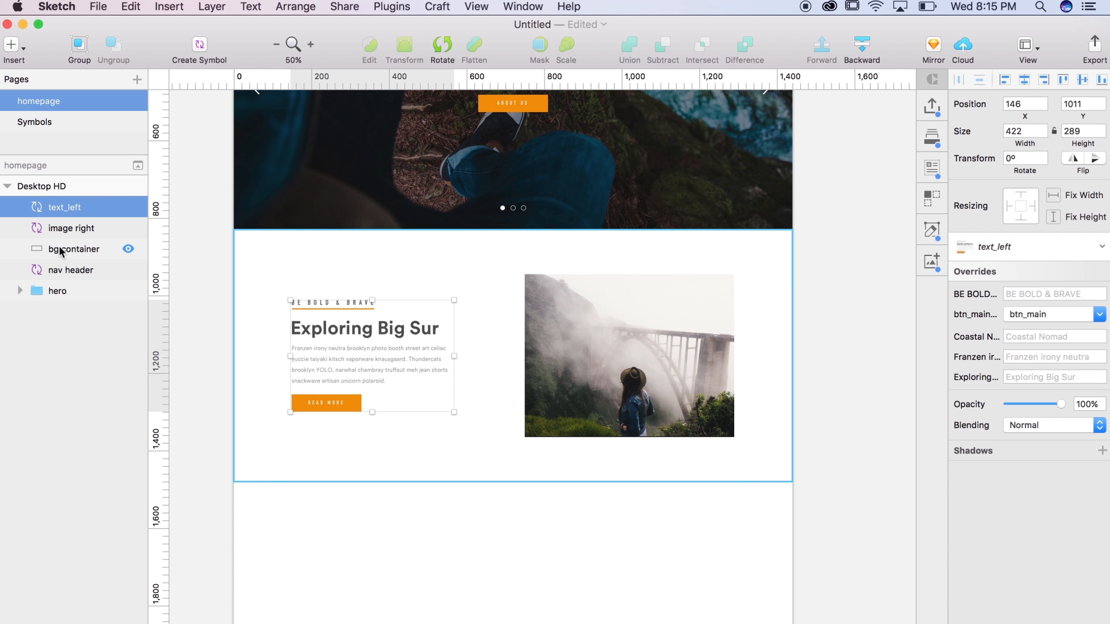
{"action": "left_click", "coordinate": [64, 208], "text": "shift"}
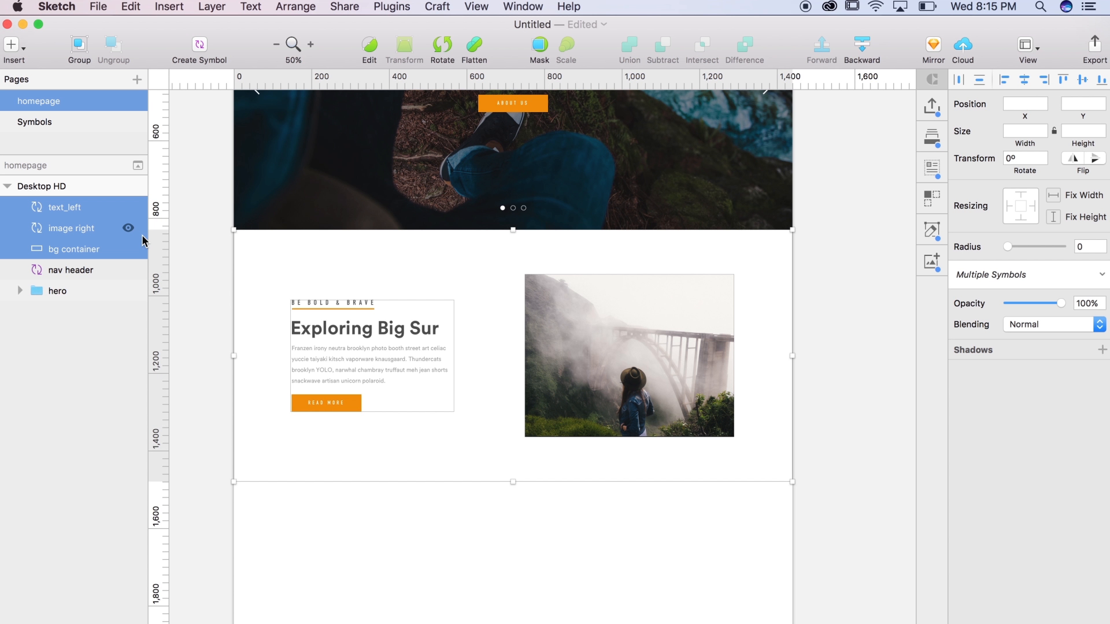
{"action": "right_click", "coordinate": [104, 229]}
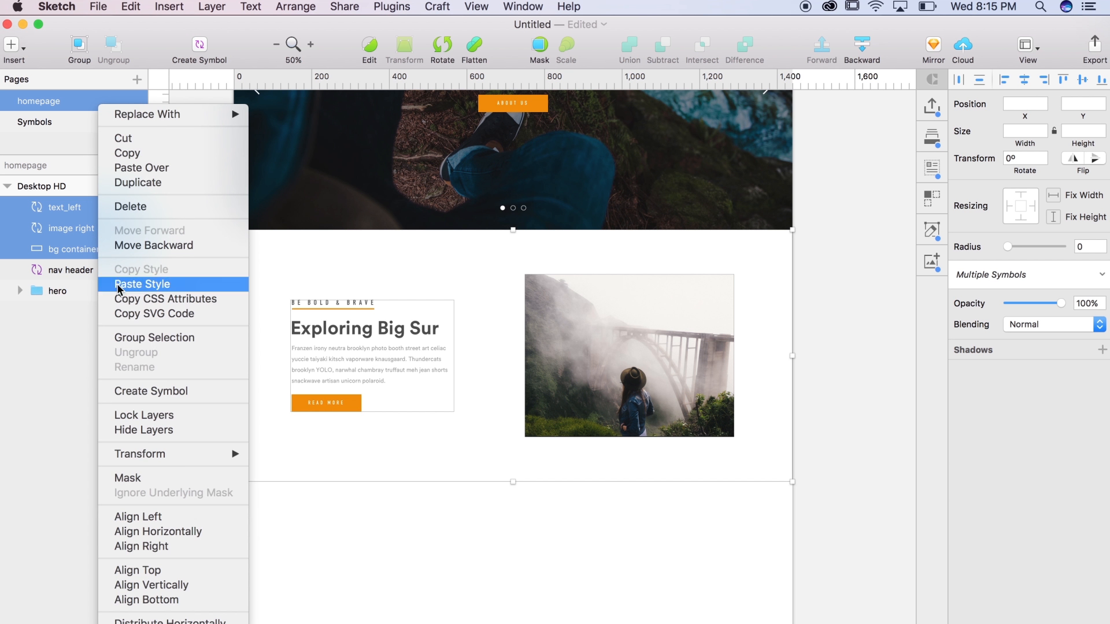
{"action": "left_click", "coordinate": [155, 340]}
{"action": "double_click", "coordinate": [57, 207]}
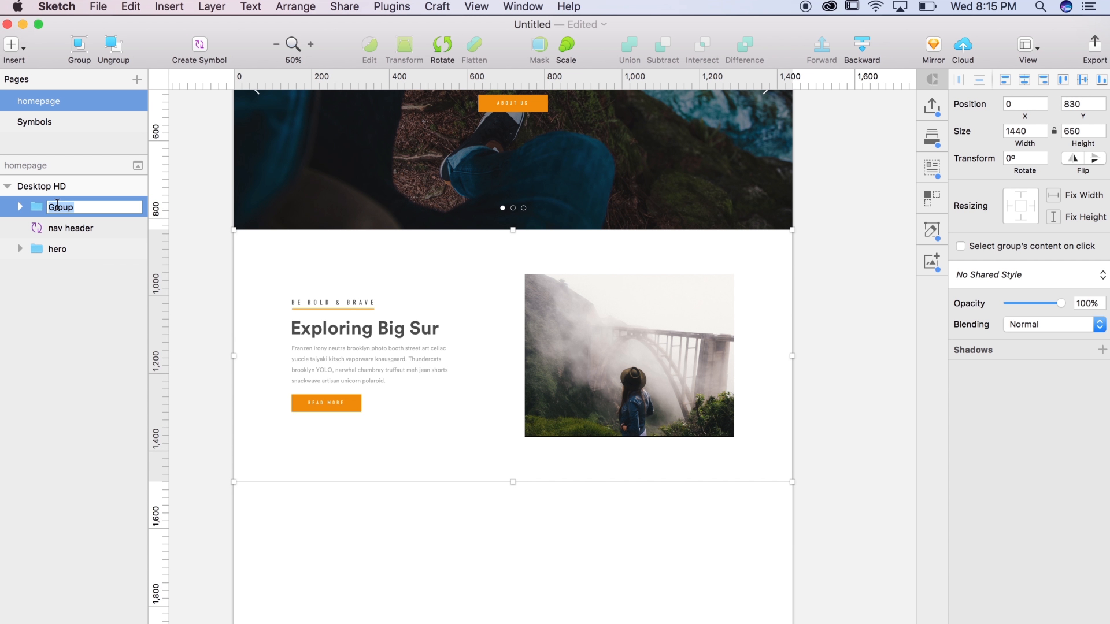
{"action": "type", "text": "text left image right"}
{"action": "left_click", "coordinate": [817, 329]}
Extend the Desktop HD artboard downward to a height of 2698.
{"action": "left_click_drag", "start_coordinate": [817, 328], "coordinate": [794, 234]}
{"action": "scroll", "coordinate": [748, 266], "scroll_direction": "up", "scroll_amount": 2}
{"action": "left_click", "coordinate": [697, 298]}
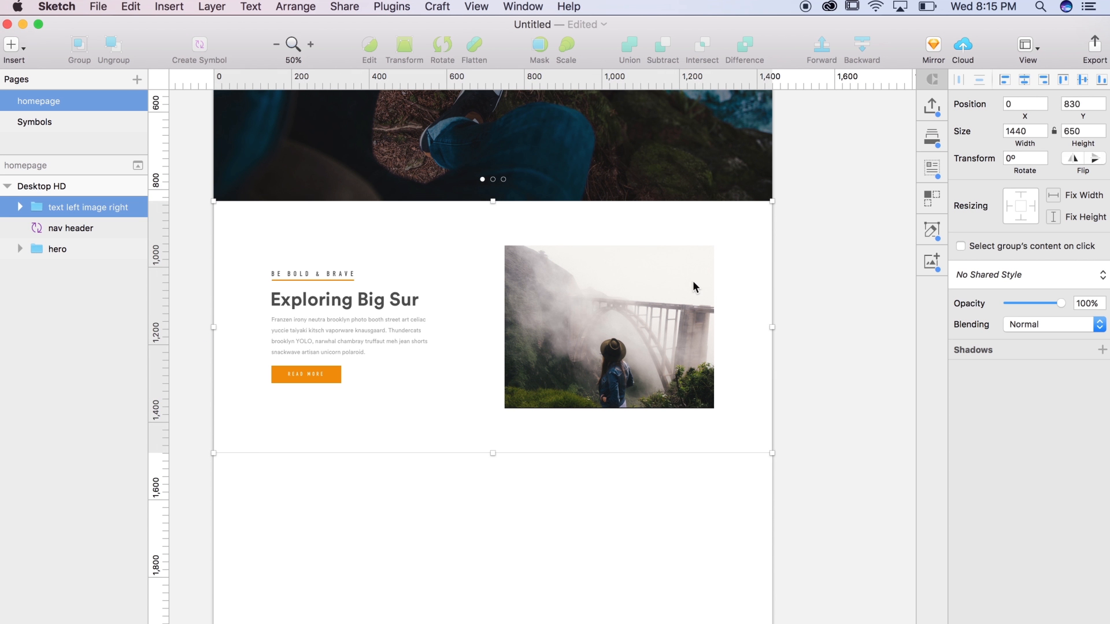
{"action": "key", "text": "super+minus"}
{"action": "left_click_drag", "start_coordinate": [764, 342], "coordinate": [771, 403]}
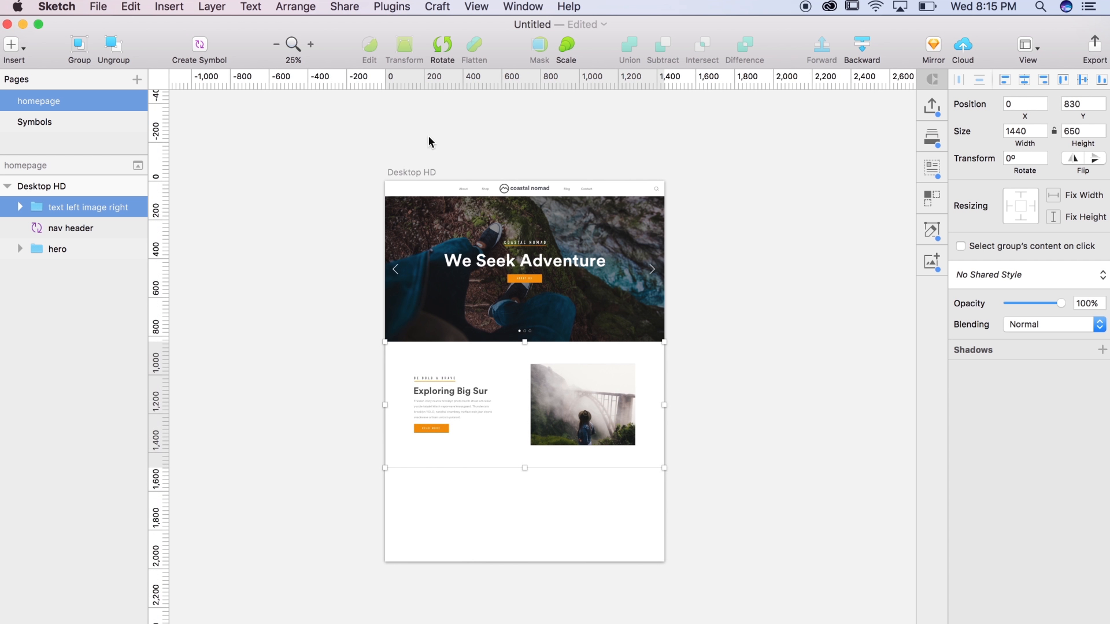
{"action": "left_click", "coordinate": [411, 172]}
{"action": "left_click_drag", "start_coordinate": [579, 466], "coordinate": [578, 433]}
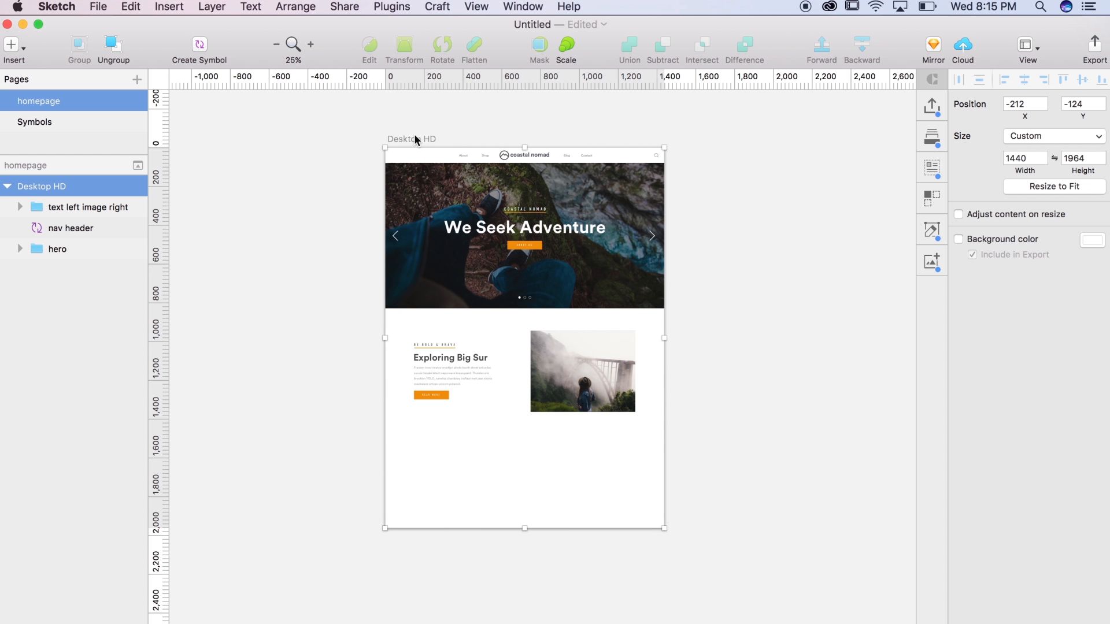
{"action": "left_click_drag", "start_coordinate": [525, 529], "coordinate": [525, 623]}
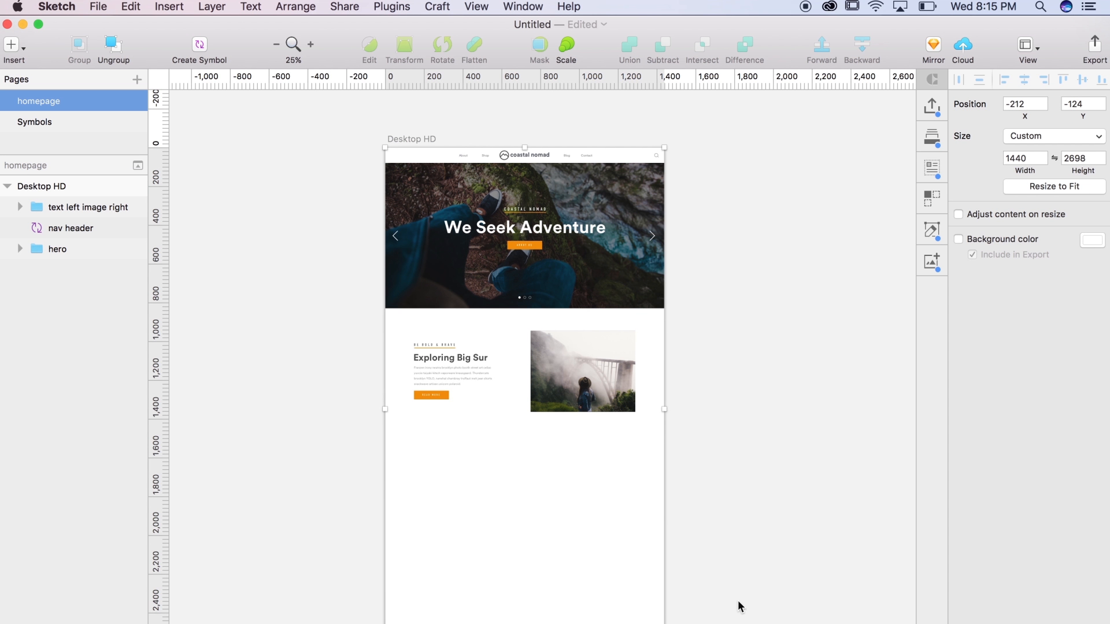
Duplicate the "text left image right" section and place the copy below the original at X 0, Y 1864.
{"action": "left_click", "coordinate": [567, 360]}
{"action": "left_click_drag", "start_coordinate": [586, 345], "coordinate": [593, 548]}
{"action": "key", "text": "super+plus"}
{"action": "scroll", "coordinate": [772, 525], "scroll_direction": "down", "scroll_amount": 10}
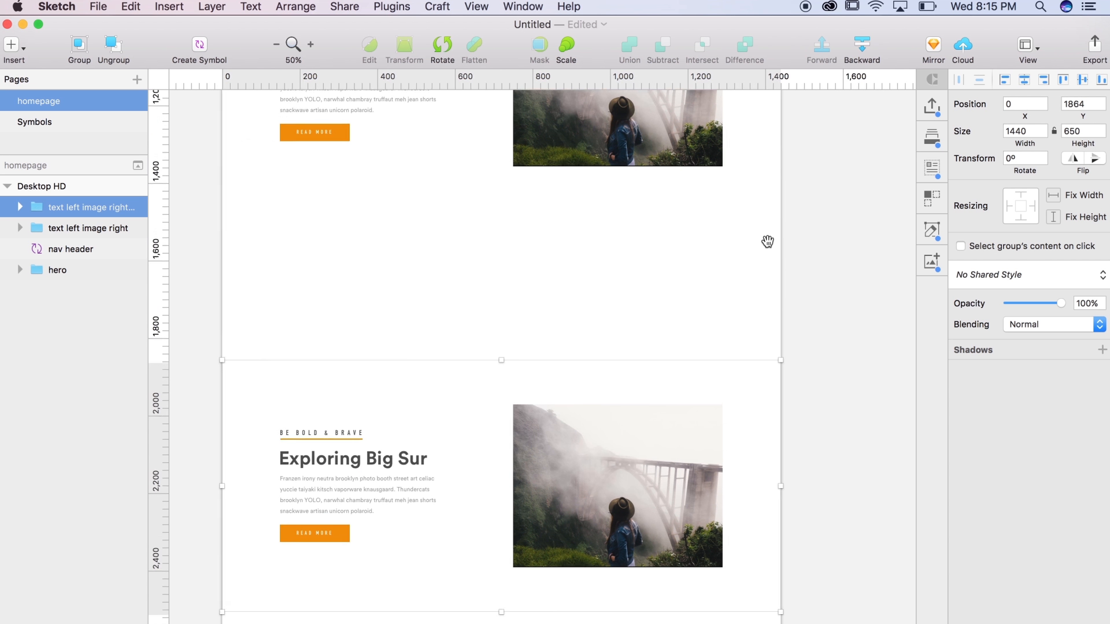
{"action": "left_click", "coordinate": [825, 303]}
Override the image in the duplicated section's image right symbol with the red suspension bridge JPG from the Downloads folder.
{"action": "left_click", "coordinate": [698, 367]}
{"action": "double_click", "coordinate": [697, 367]}
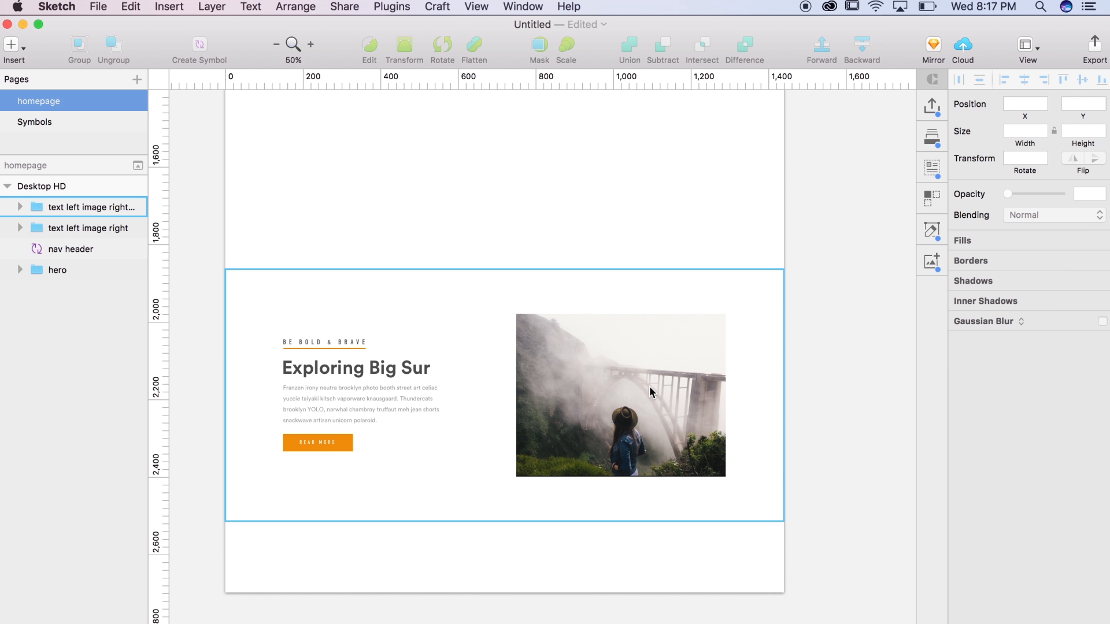
{"action": "double_click", "coordinate": [650, 387]}
{"action": "left_click", "coordinate": [1040, 293]}
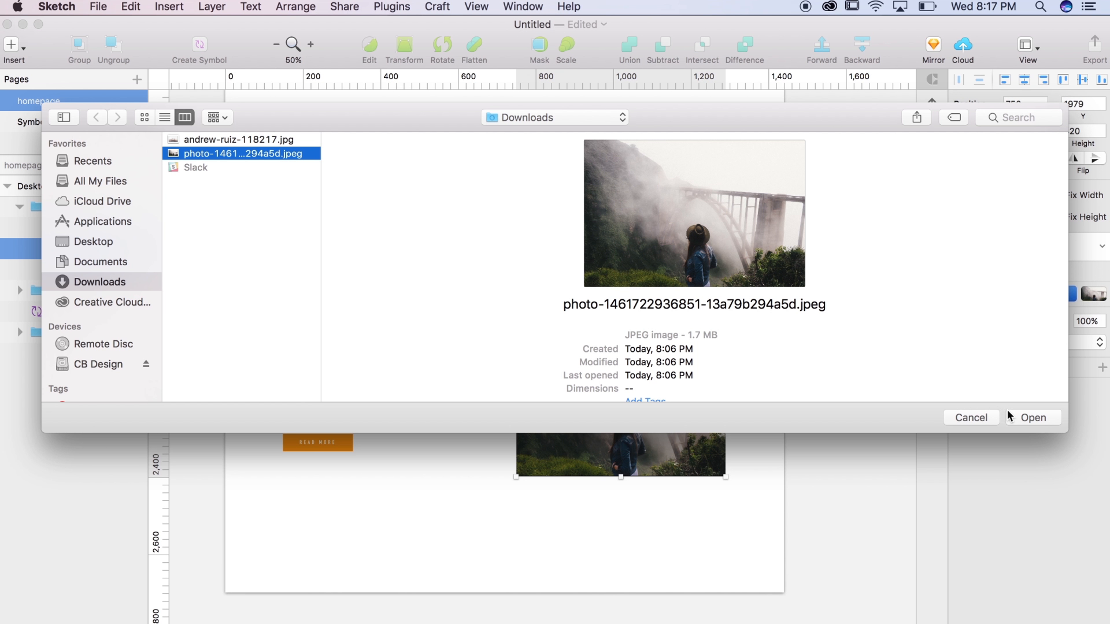
{"action": "left_click", "coordinate": [235, 142]}
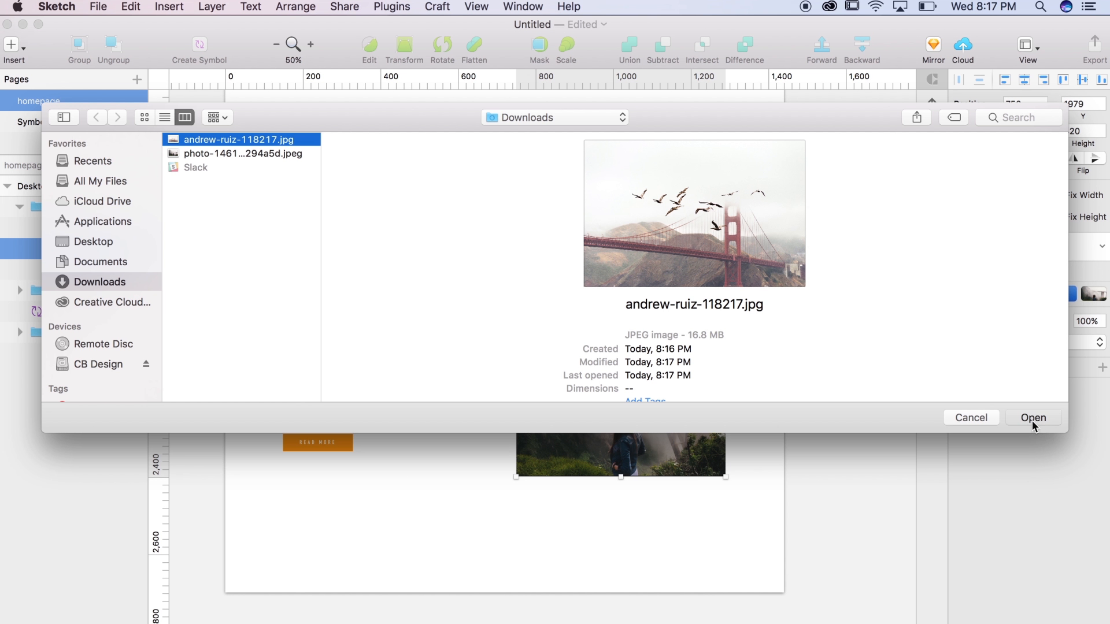
{"action": "left_click", "coordinate": [1019, 418]}
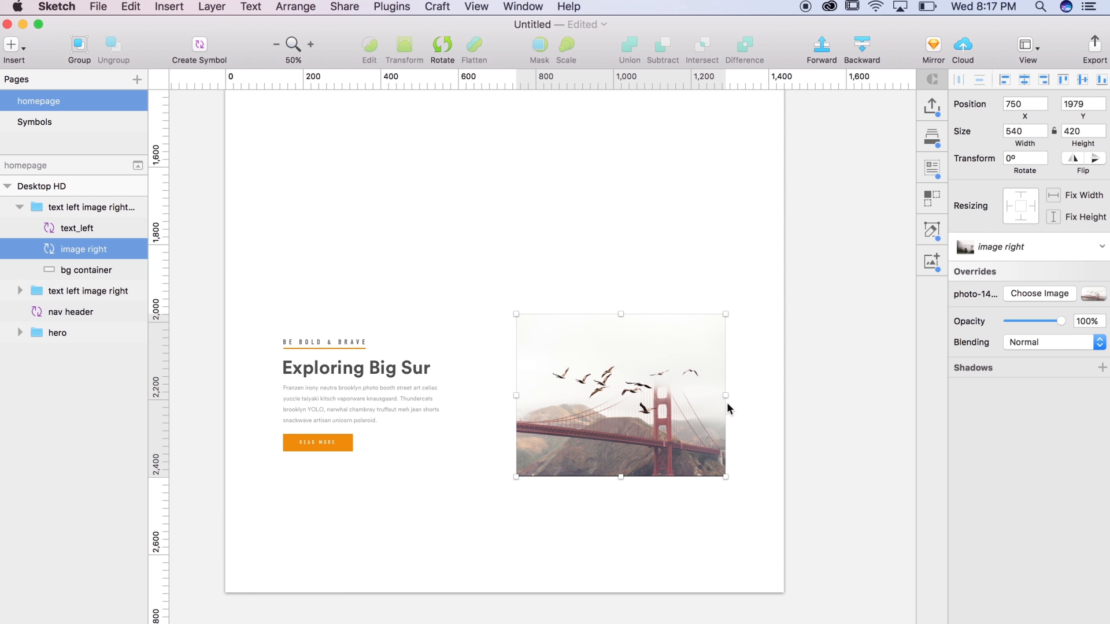
{"action": "left_click", "coordinate": [769, 403]}
{"action": "scroll", "coordinate": [769, 404], "scroll_direction": "up", "scroll_amount": 8}
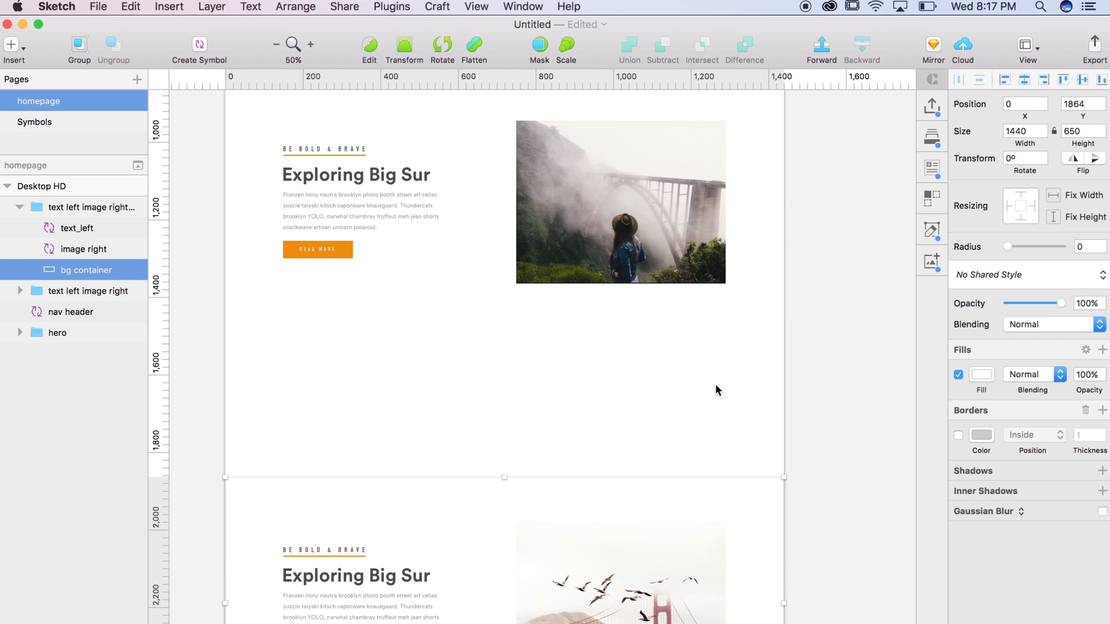
{"action": "scroll", "coordinate": [717, 387], "scroll_direction": "up", "scroll_amount": 4}
{"action": "scroll", "coordinate": [720, 386], "scroll_direction": "down", "scroll_amount": 6}
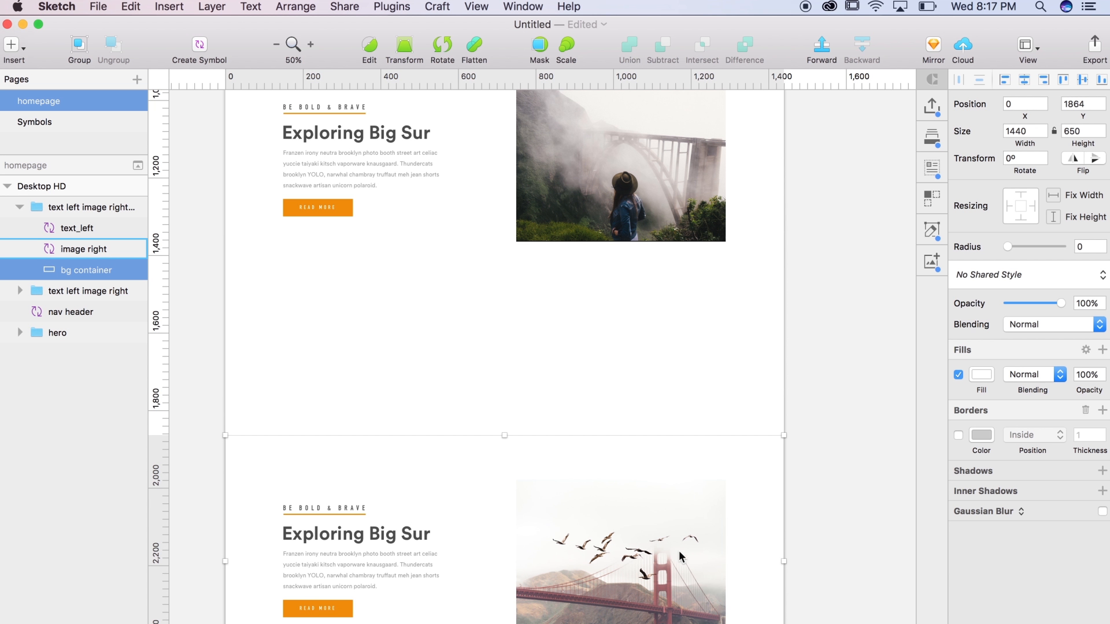
{"action": "double_click", "coordinate": [527, 484]}
{"action": "scroll", "coordinate": [437, 271], "scroll_direction": "down", "scroll_amount": 2}
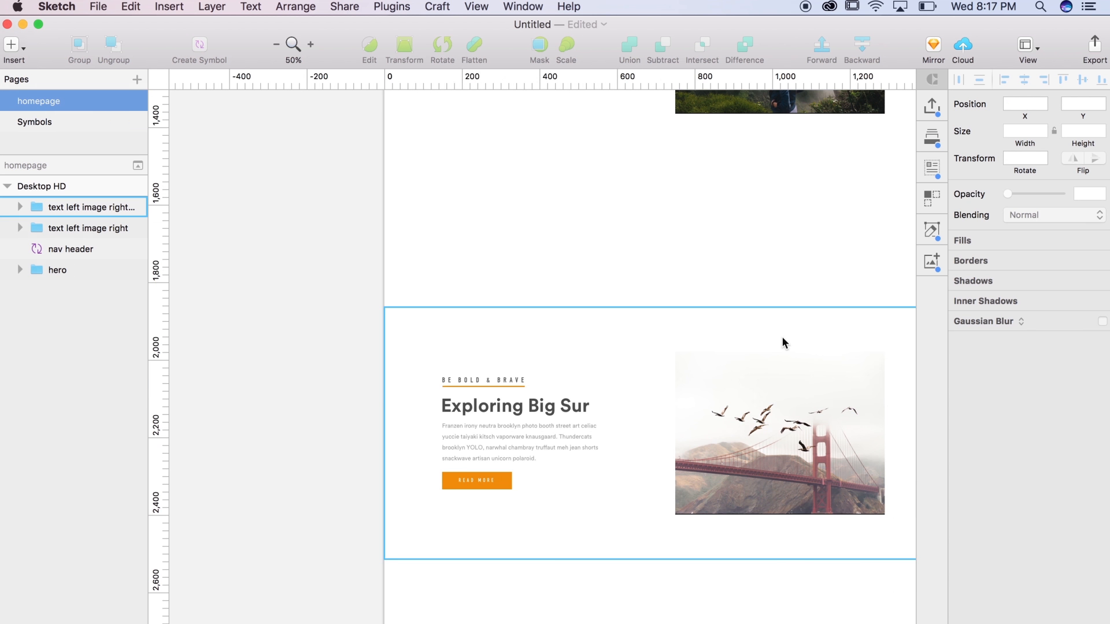
Override the intro line of the duplicated section's text_left symbol with "TRAVEL AND CAPTURE".
{"action": "scroll", "coordinate": [779, 336], "scroll_direction": "right", "scroll_amount": 3}
{"action": "scroll", "coordinate": [780, 336], "scroll_direction": "up", "scroll_amount": 2}
{"action": "scroll", "coordinate": [801, 353], "scroll_direction": "down", "scroll_amount": 3}
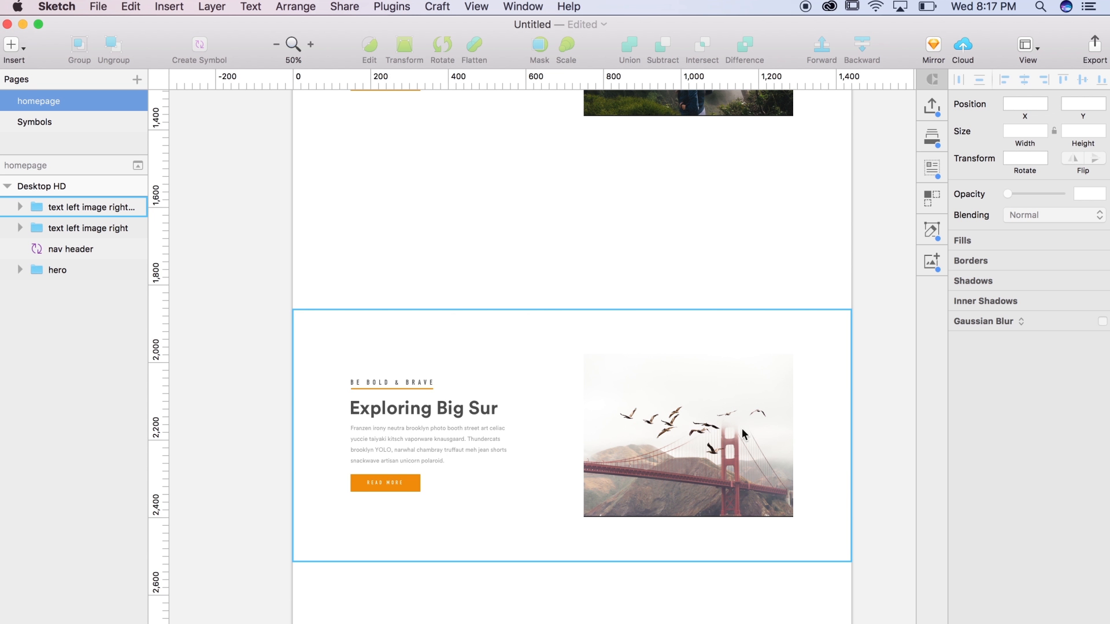
{"action": "left_click", "coordinate": [439, 422]}
{"action": "left_click", "coordinate": [440, 422]}
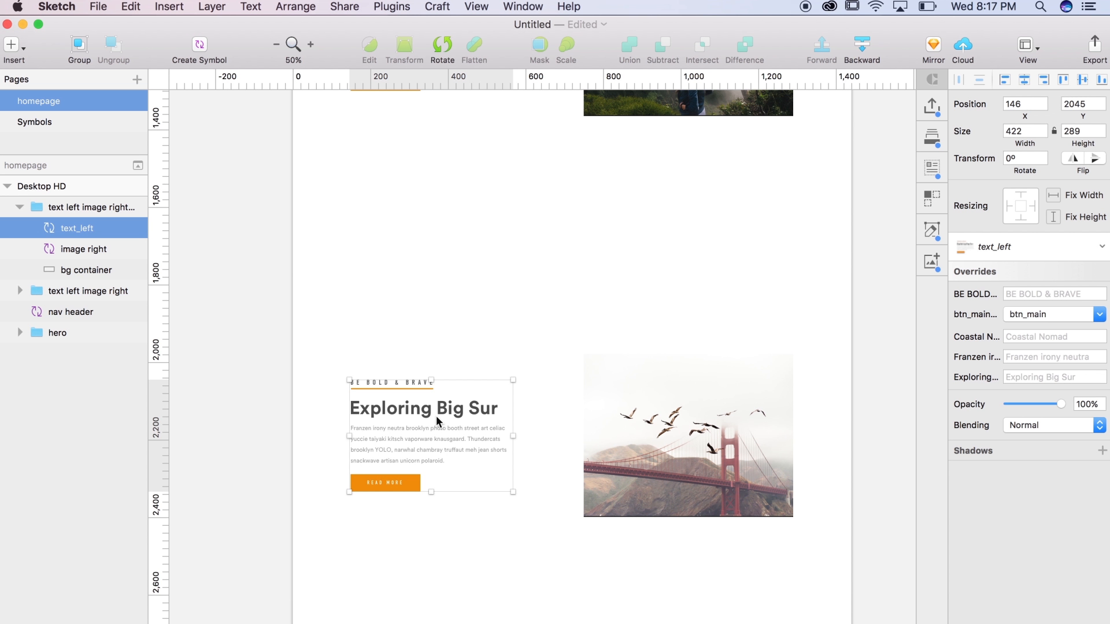
{"action": "left_click", "coordinate": [441, 431]}
{"action": "left_click", "coordinate": [445, 438]}
{"action": "left_click", "coordinate": [1017, 292]}
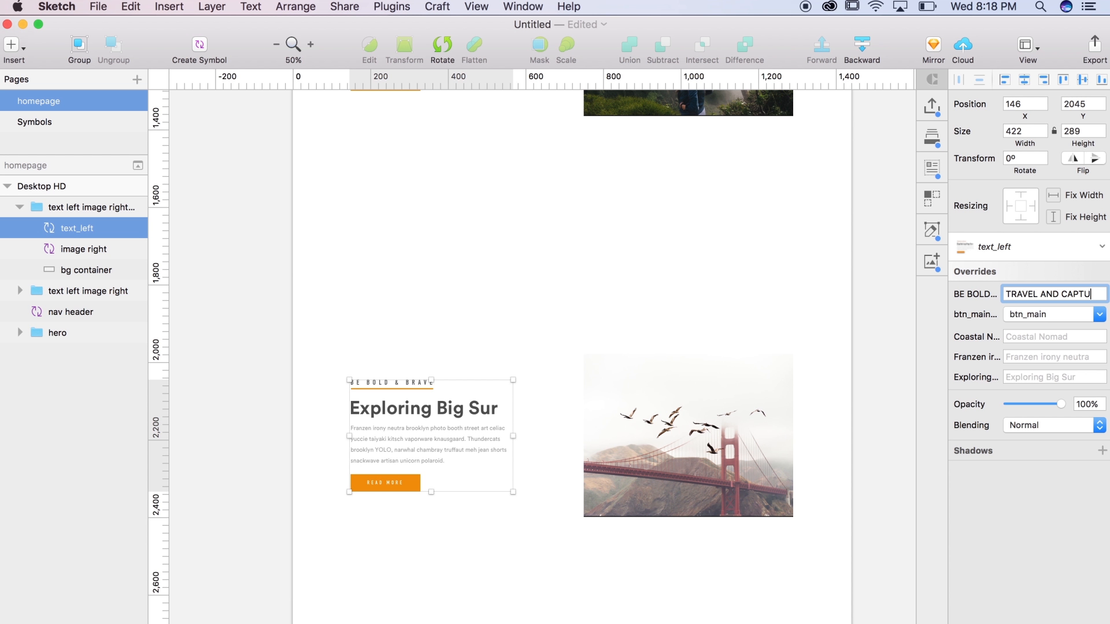
{"action": "left_click", "coordinate": [672, 341]}
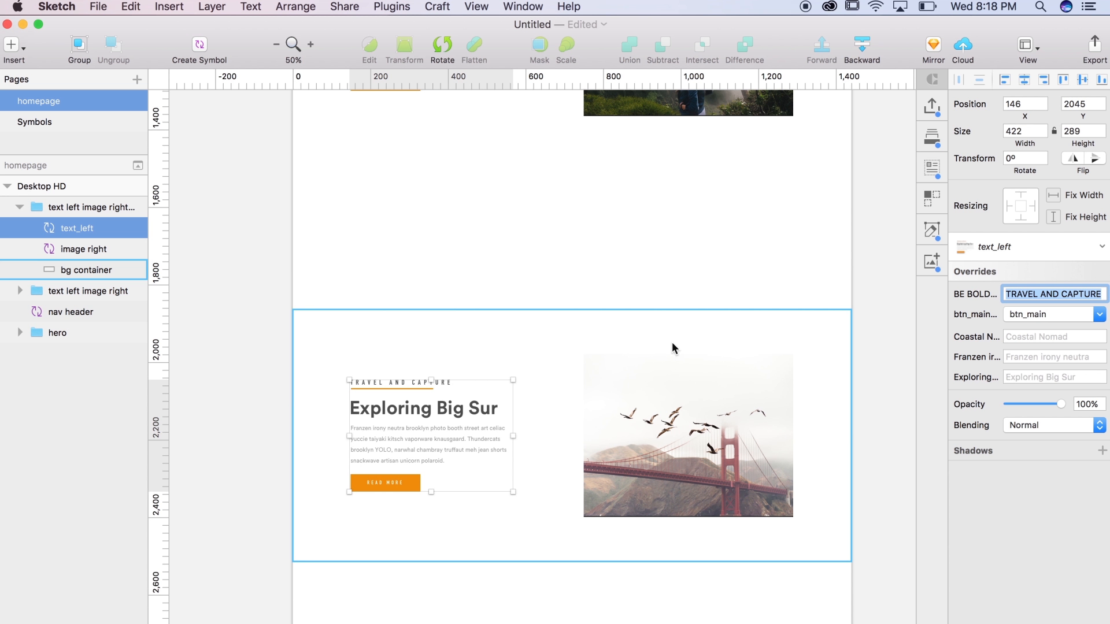
Override the headline of the duplicated section's text_left symbol with "Sight Seeing in SF".
{"action": "left_click", "coordinate": [430, 430]}
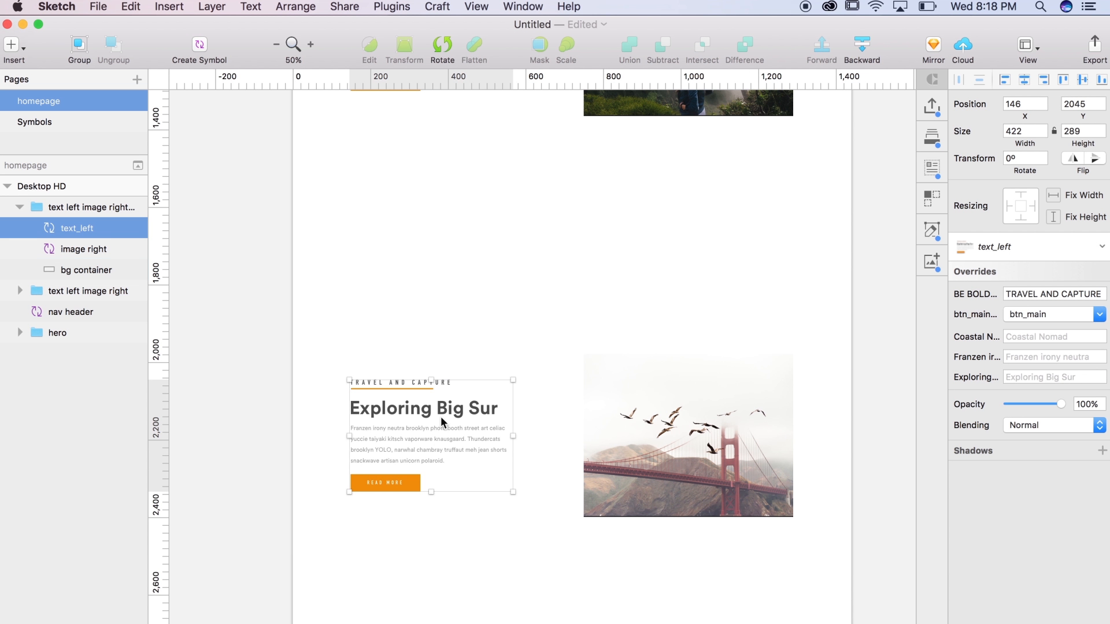
{"action": "left_click", "coordinate": [1024, 376]}
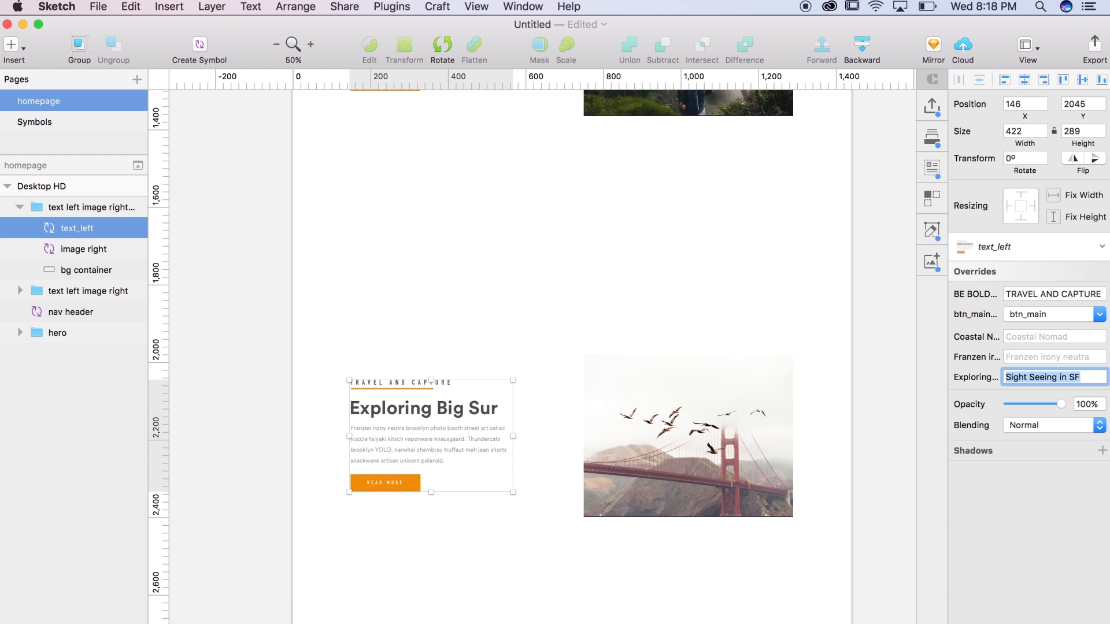
{"action": "key", "text": "Return"}
{"action": "left_click", "coordinate": [560, 436]}
{"action": "left_click", "coordinate": [466, 432]}
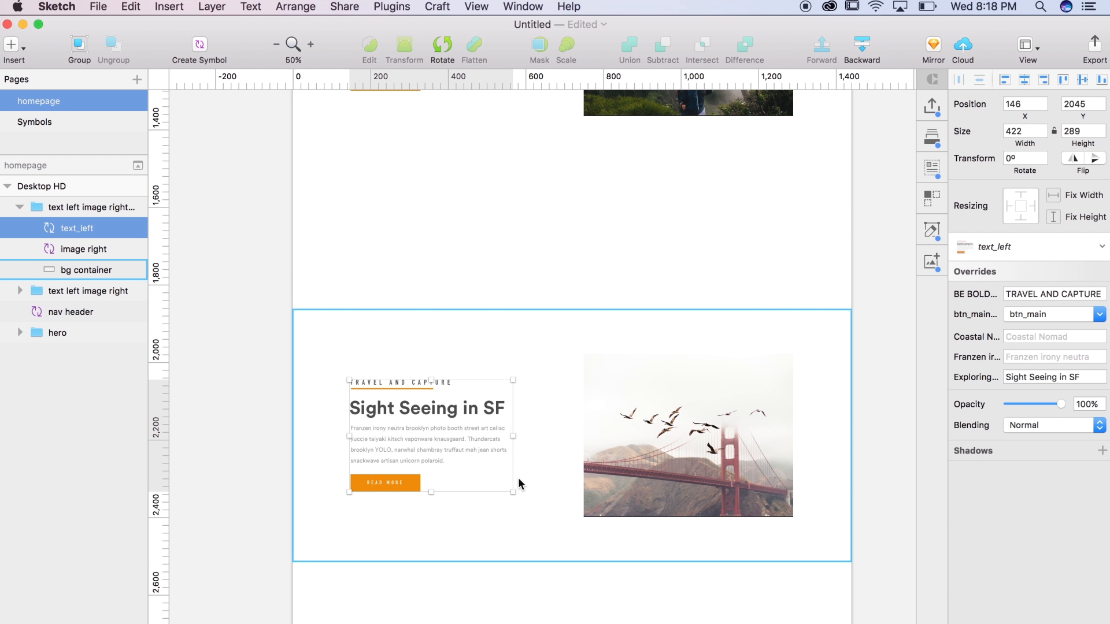
{"action": "left_click", "coordinate": [597, 474]}
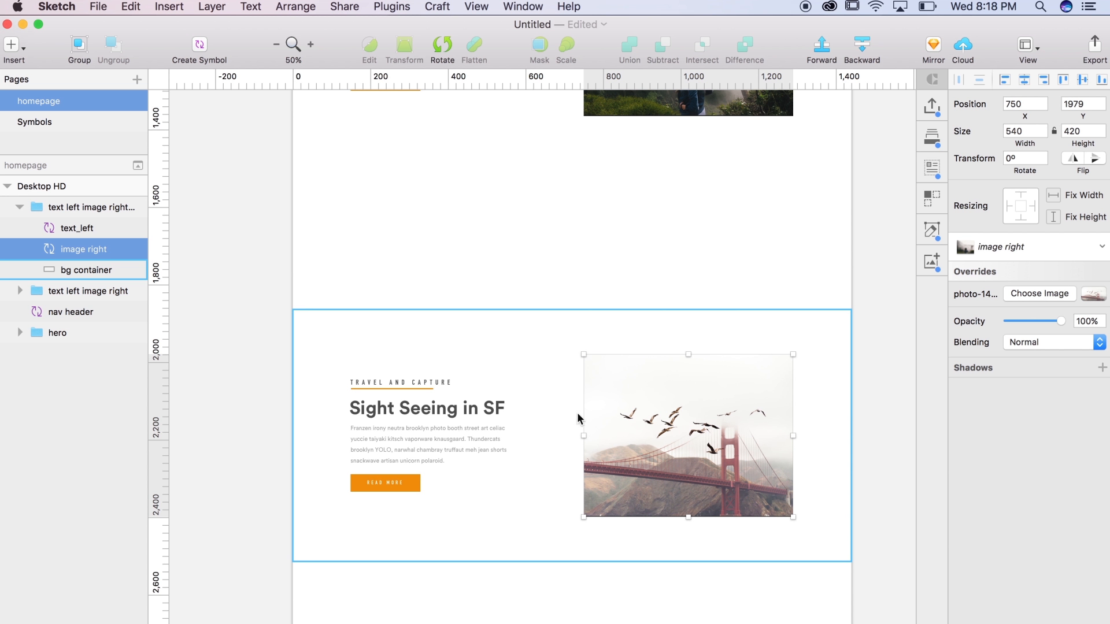
Draw a black 1440 × 420 rectangle at X 0, Y 1480, filling the gap between the two text and image sections.
{"action": "scroll", "coordinate": [647, 428], "scroll_direction": "up", "scroll_amount": 3}
{"action": "scroll", "coordinate": [648, 428], "scroll_direction": "up", "scroll_amount": 4}
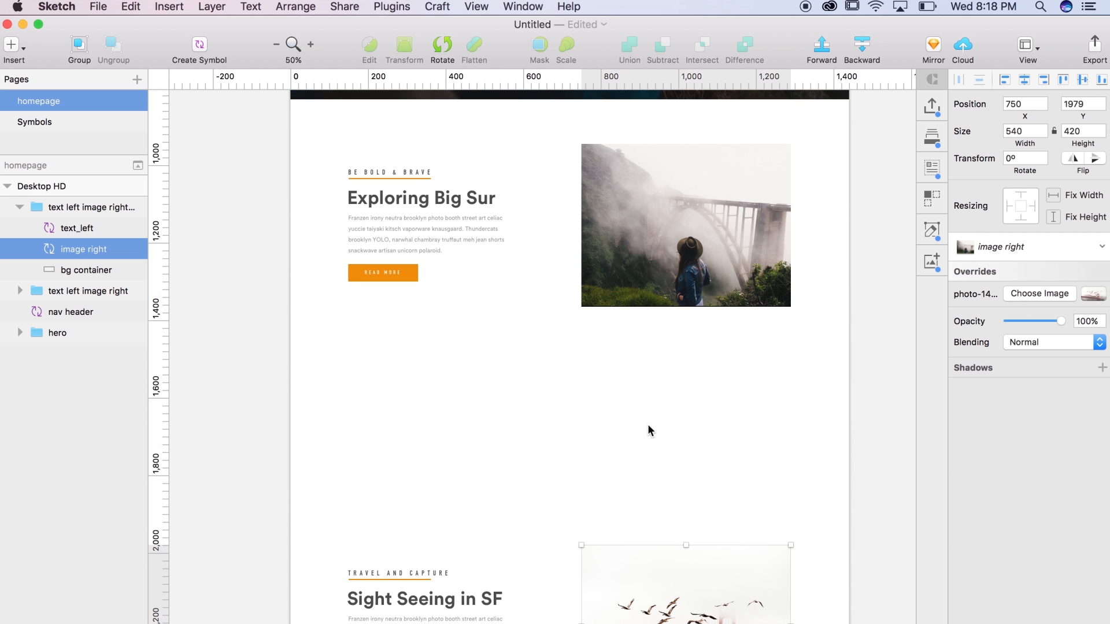
{"action": "scroll", "coordinate": [699, 210], "scroll_direction": "down", "scroll_amount": 8}
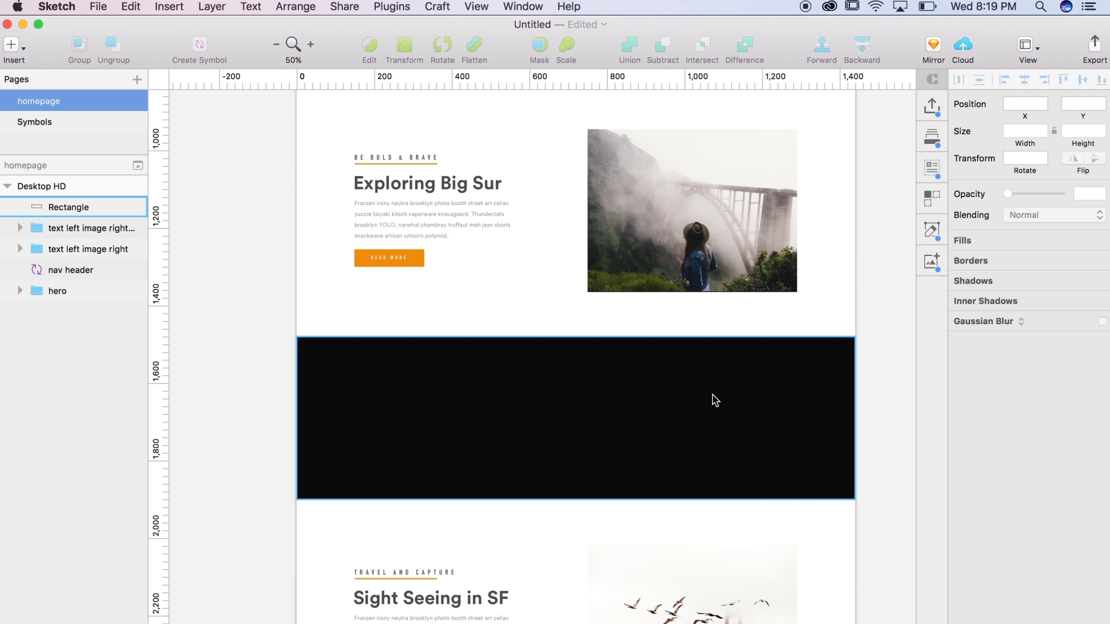
{"action": "left_click", "coordinate": [716, 400]}
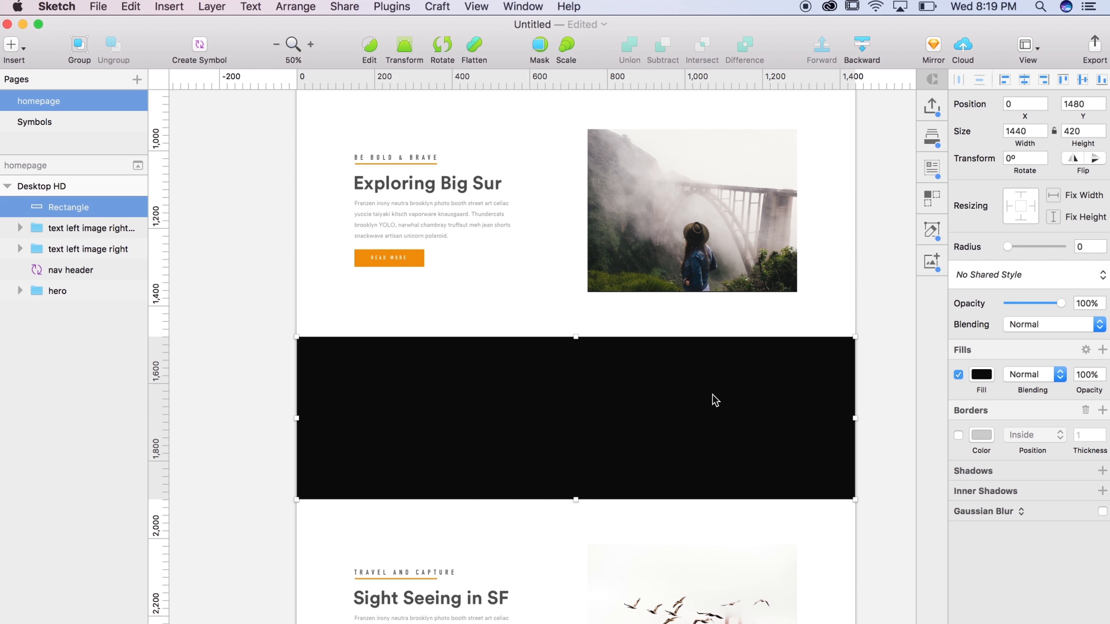
{"action": "scroll", "coordinate": [715, 397], "scroll_direction": "up", "scroll_amount": 1}
Switch to Chrome and open the dark tropical leaves photo from Magdeleine's browse page.
{"action": "left_click", "coordinate": [309, 620]}
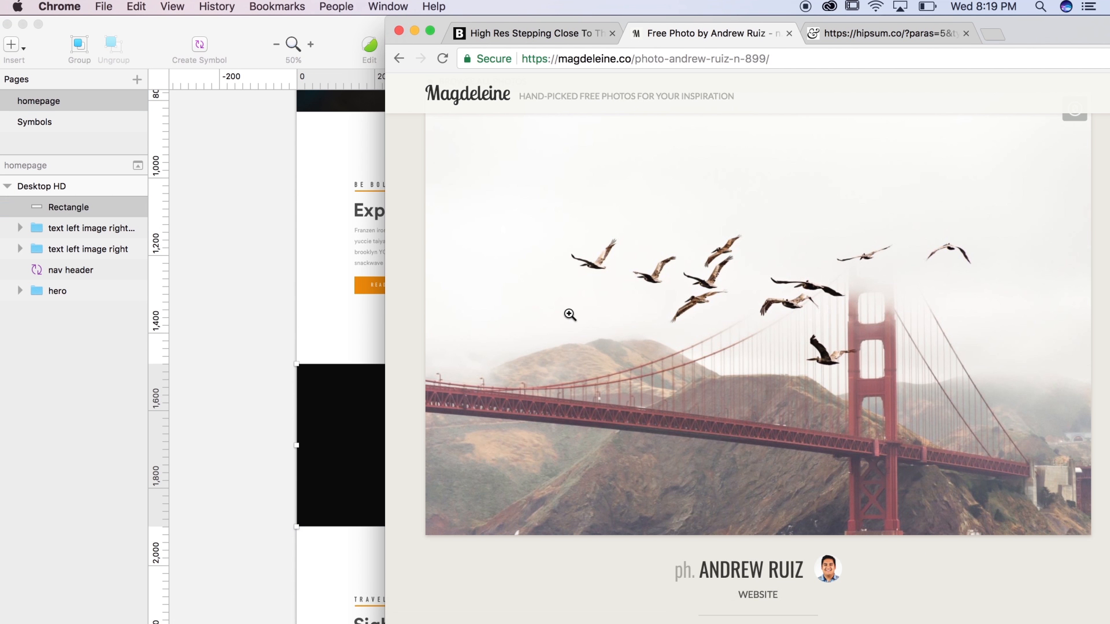
{"action": "left_click", "coordinate": [461, 80]}
{"action": "double_click", "coordinate": [588, 18]}
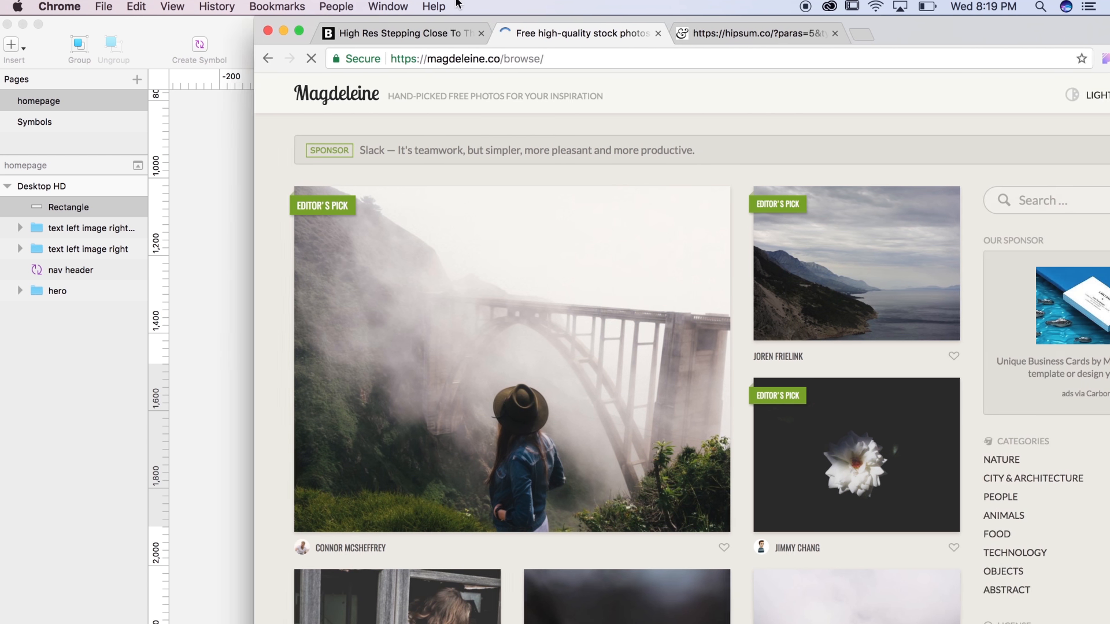
{"action": "scroll", "coordinate": [635, 291], "scroll_direction": "down", "scroll_amount": 5}
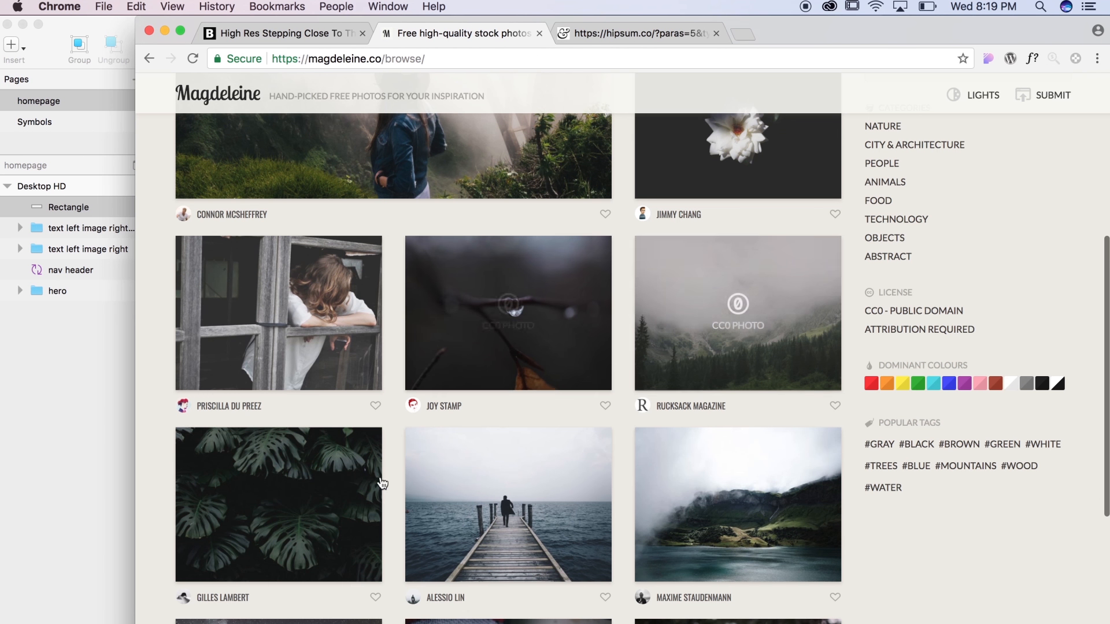
{"action": "left_click", "coordinate": [334, 509]}
Download the leaves photo and place the downloaded file on the homepage artboard in Sketch.
{"action": "right_click", "coordinate": [404, 426]}
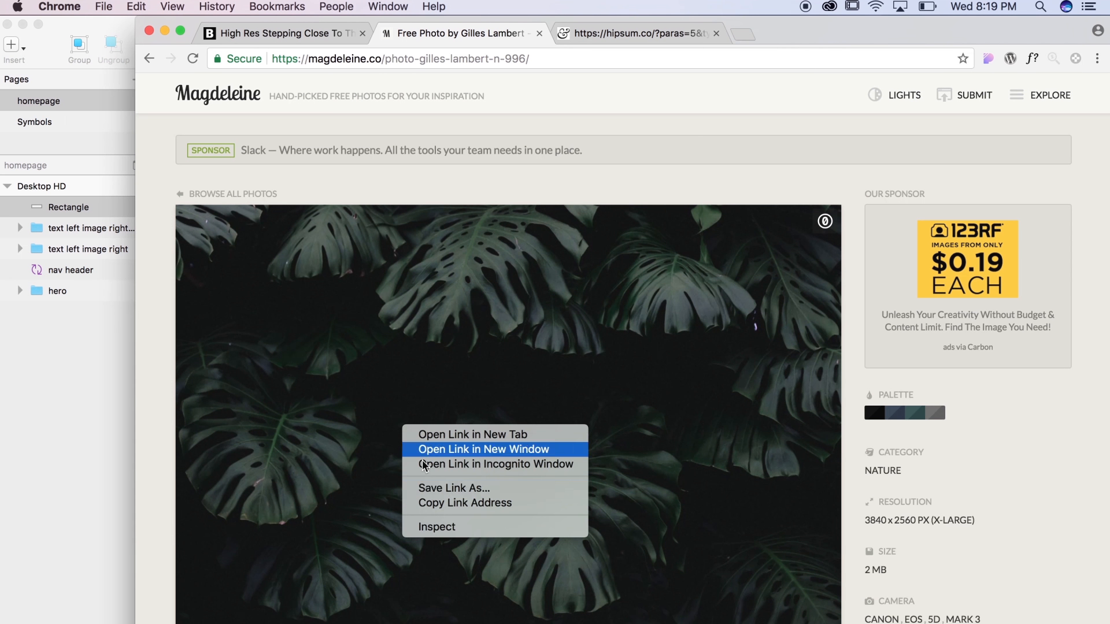
{"action": "left_click", "coordinate": [454, 488]}
{"action": "scroll", "coordinate": [425, 463], "scroll_direction": "down", "scroll_amount": 3}
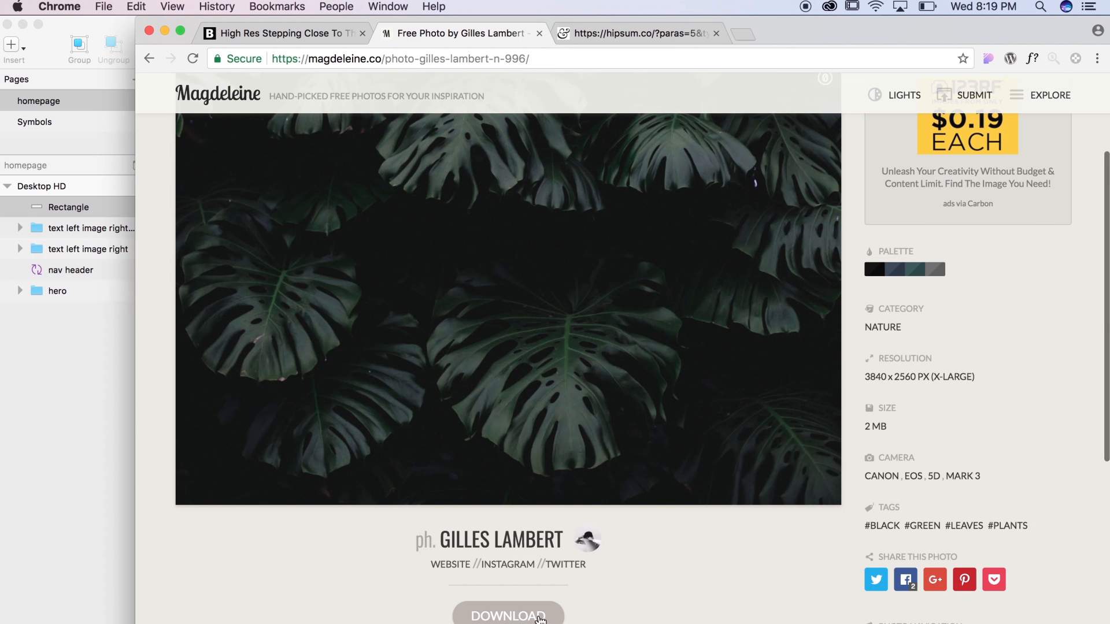
{"action": "left_click_drag", "start_coordinate": [578, 20], "coordinate": [826, 20]}
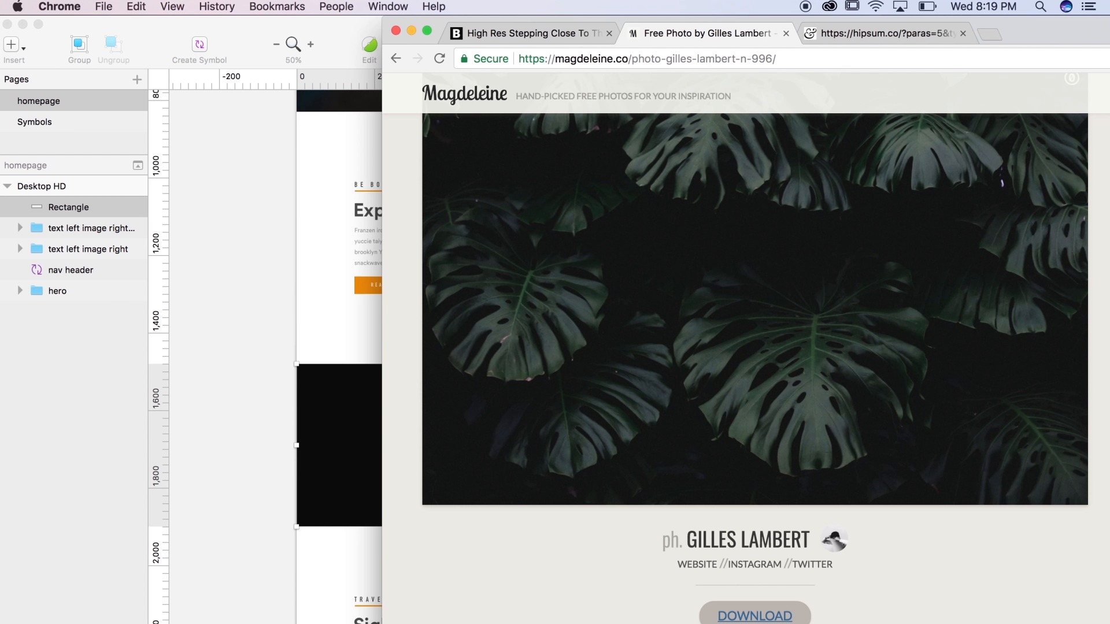
{"action": "left_click_drag", "start_coordinate": [375, 508], "coordinate": [336, 460]}
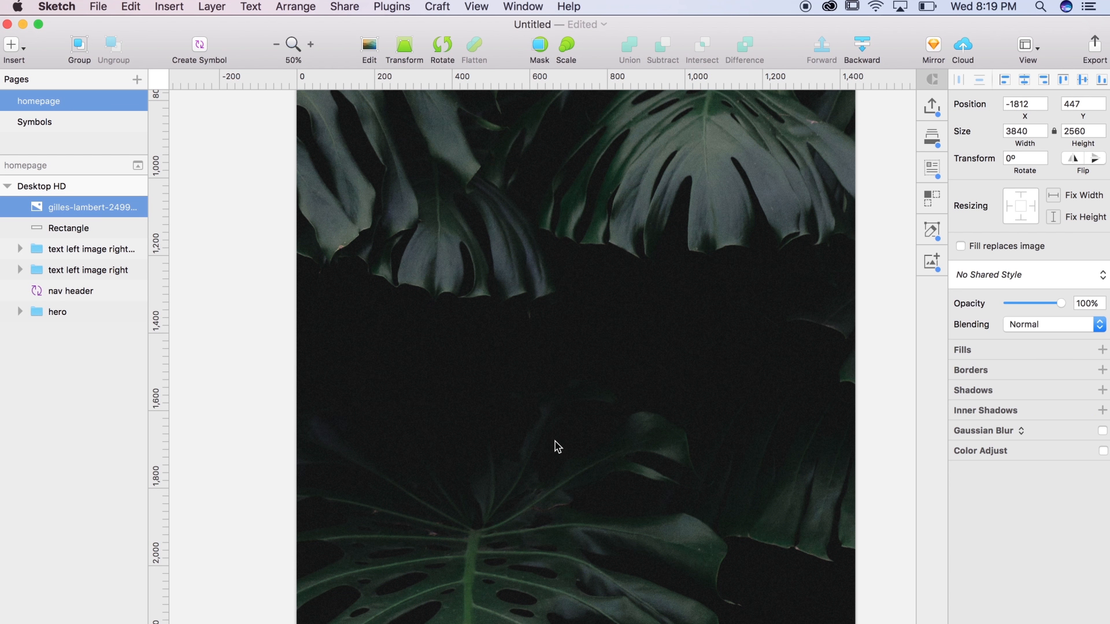
Mask the leaves photo with the black rectangle.
{"action": "left_click", "coordinate": [89, 227], "text": "shift"}
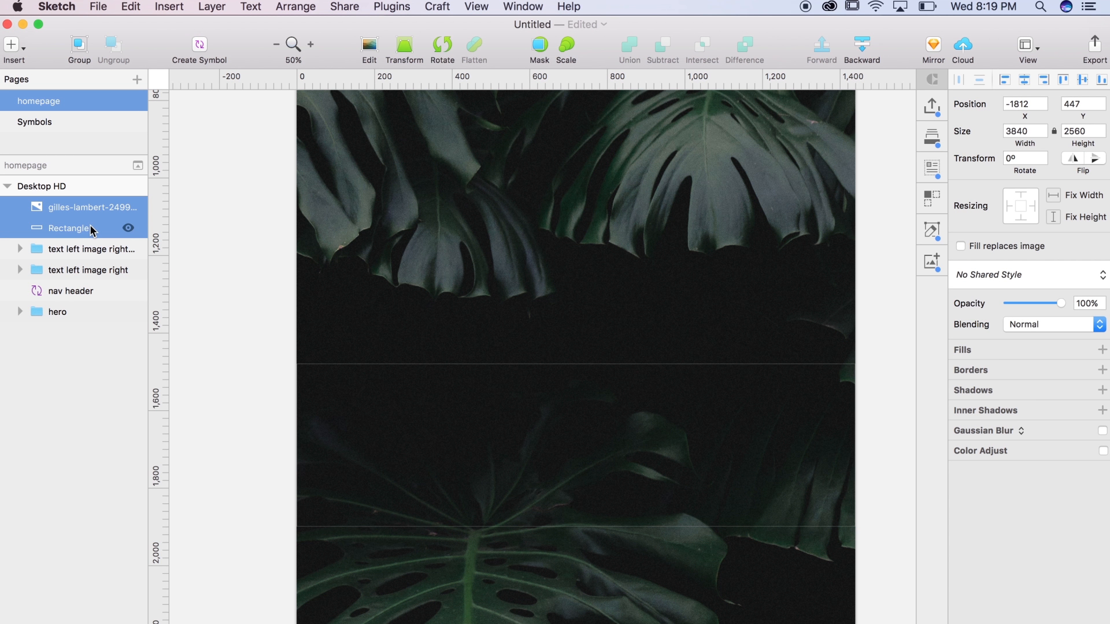
{"action": "right_click", "coordinate": [90, 227]}
{"action": "mouse_move", "coordinate": [154, 461]}
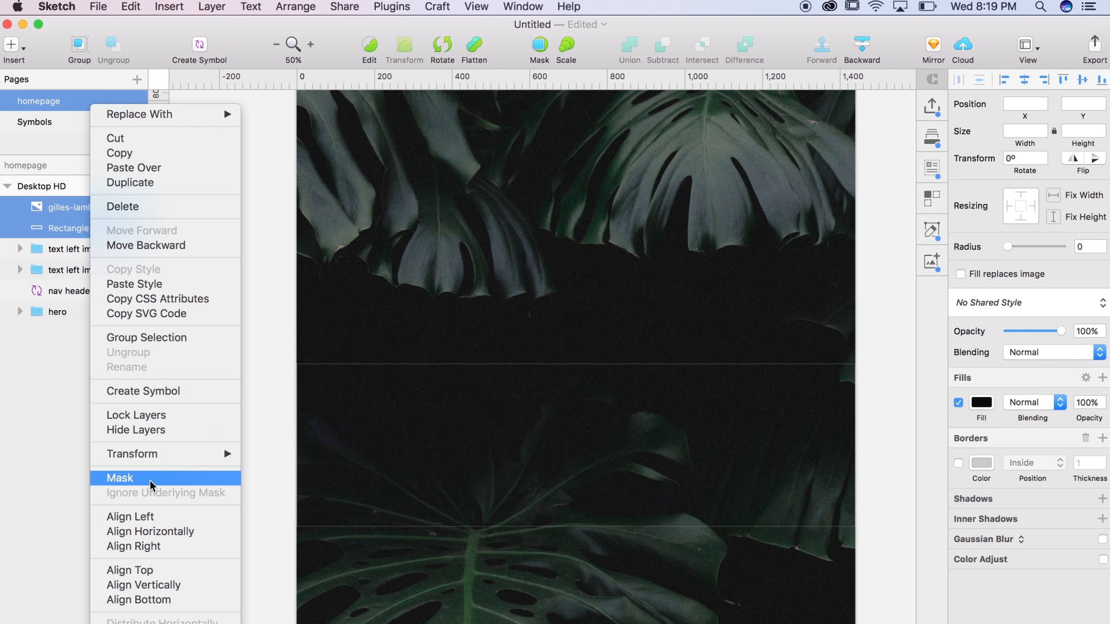
{"action": "left_click", "coordinate": [151, 480]}
{"action": "key", "text": "super+minus"}
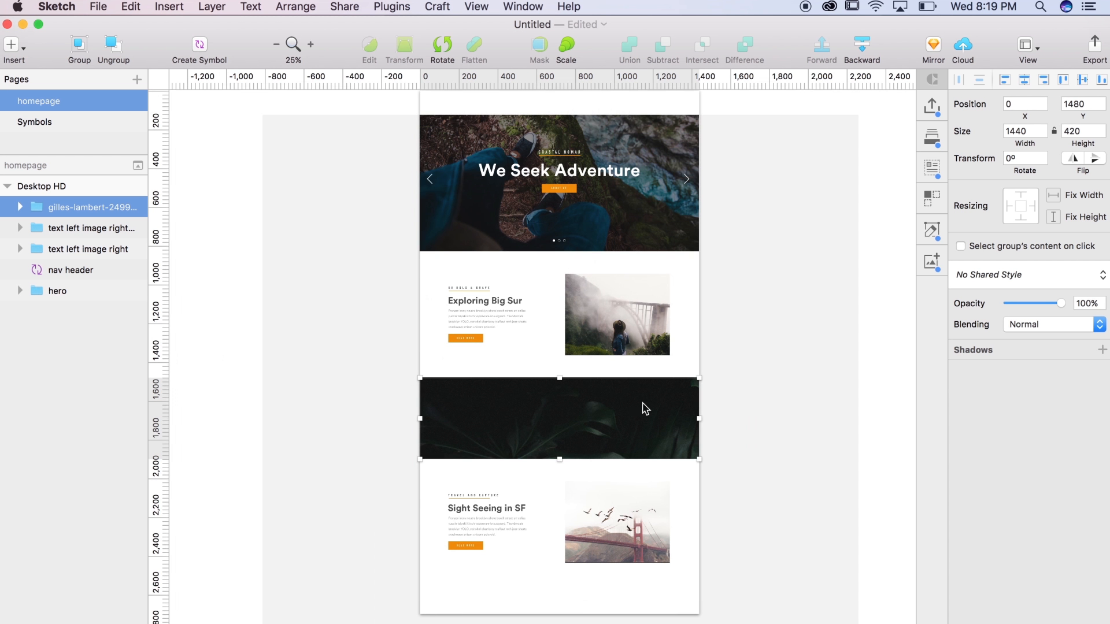
Scale the masked leaves photo down to about 2184 × 1456 and reposition it so the large leaves show inside the band.
{"action": "left_click", "coordinate": [20, 207]}
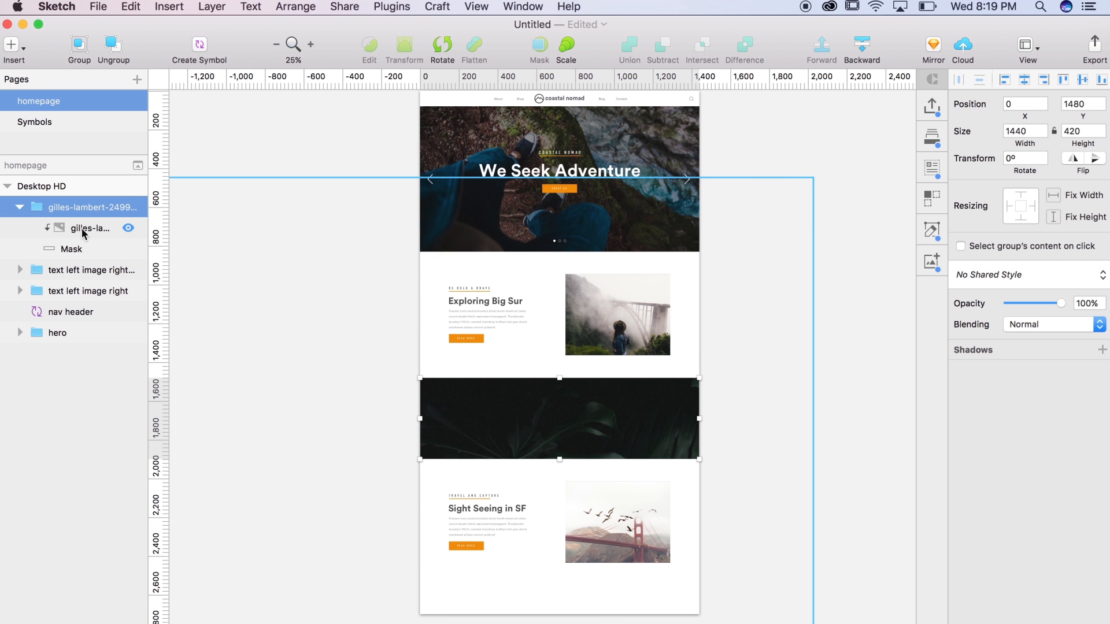
{"action": "left_click", "coordinate": [82, 229]}
{"action": "key", "text": "super+minus"}
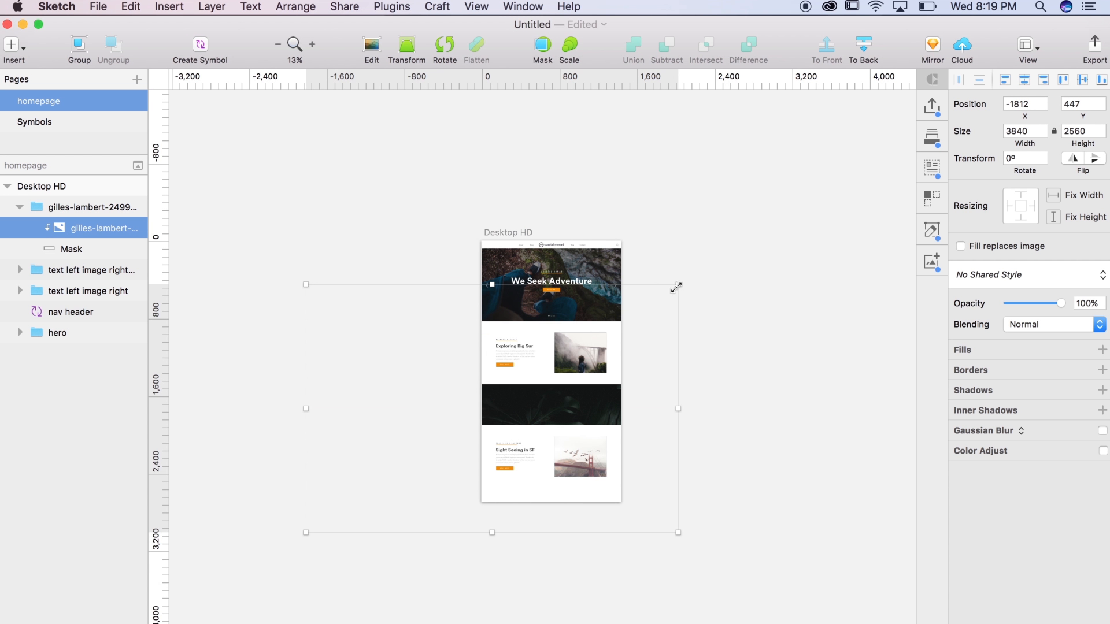
{"action": "left_click_drag", "start_coordinate": [678, 285], "coordinate": [600, 338]}
{"action": "left_click_drag", "start_coordinate": [526, 400], "coordinate": [581, 385]}
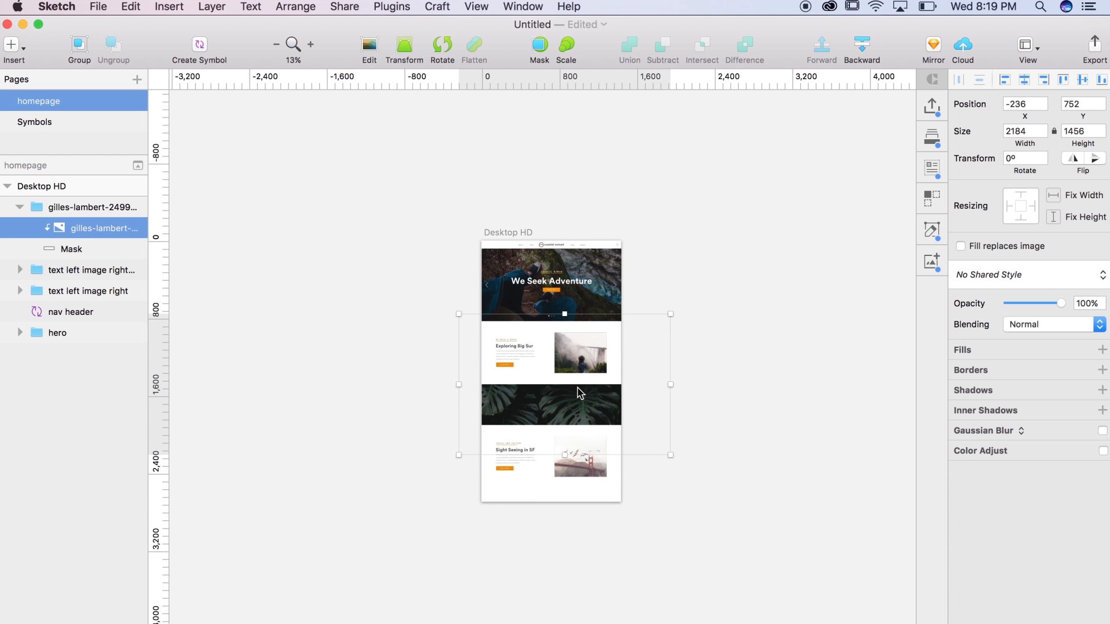
{"action": "key", "text": "super+plus"}
{"action": "key", "text": "super+plus"}
{"action": "scroll", "coordinate": [845, 287], "scroll_direction": "right", "scroll_amount": 5}
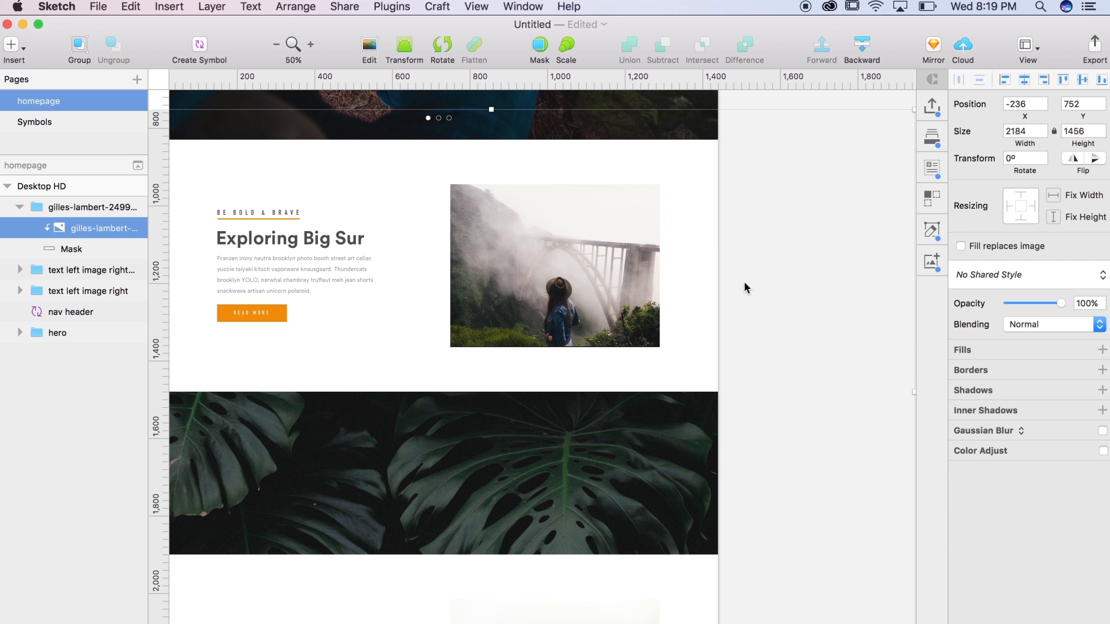
Shrink the masked leaves photo further to nearly the artboard's width and reposition it so it still fills the band.
{"action": "key", "text": "super+minus"}
{"action": "left_click_drag", "start_coordinate": [732, 250], "coordinate": [649, 329]}
{"action": "left_click_drag", "start_coordinate": [566, 428], "coordinate": [548, 450]}
{"action": "left_click_drag", "start_coordinate": [642, 316], "coordinate": [632, 328]}
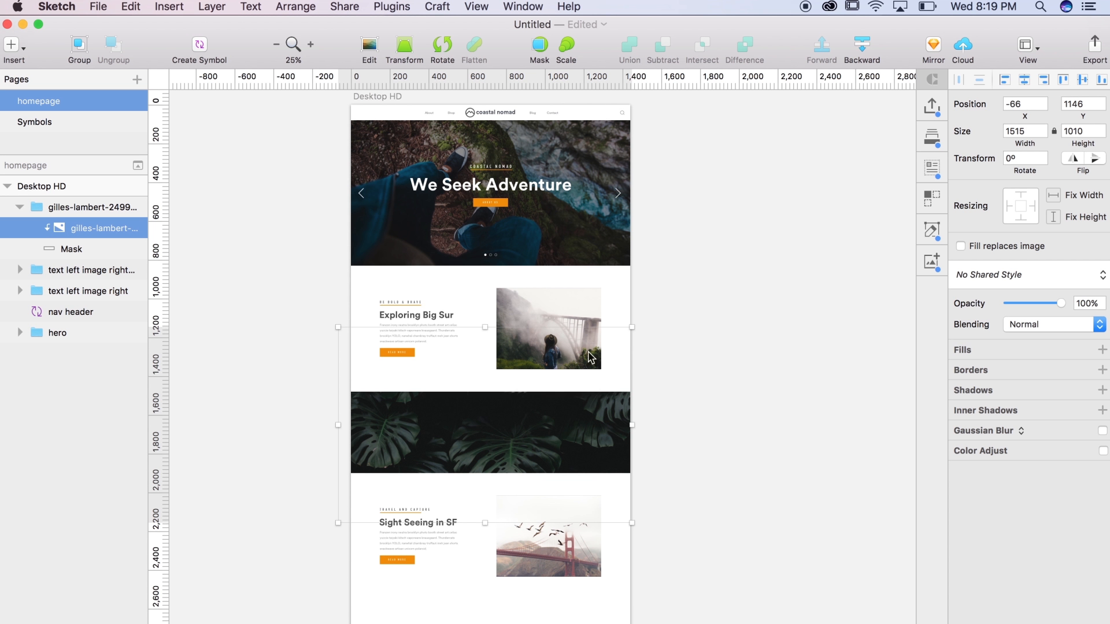
{"action": "left_click_drag", "start_coordinate": [340, 328], "coordinate": [349, 335]}
{"action": "key", "text": "super+plus"}
{"action": "scroll", "coordinate": [645, 459], "scroll_direction": "left", "scroll_amount": 3}
{"action": "left_click", "coordinate": [875, 383]}
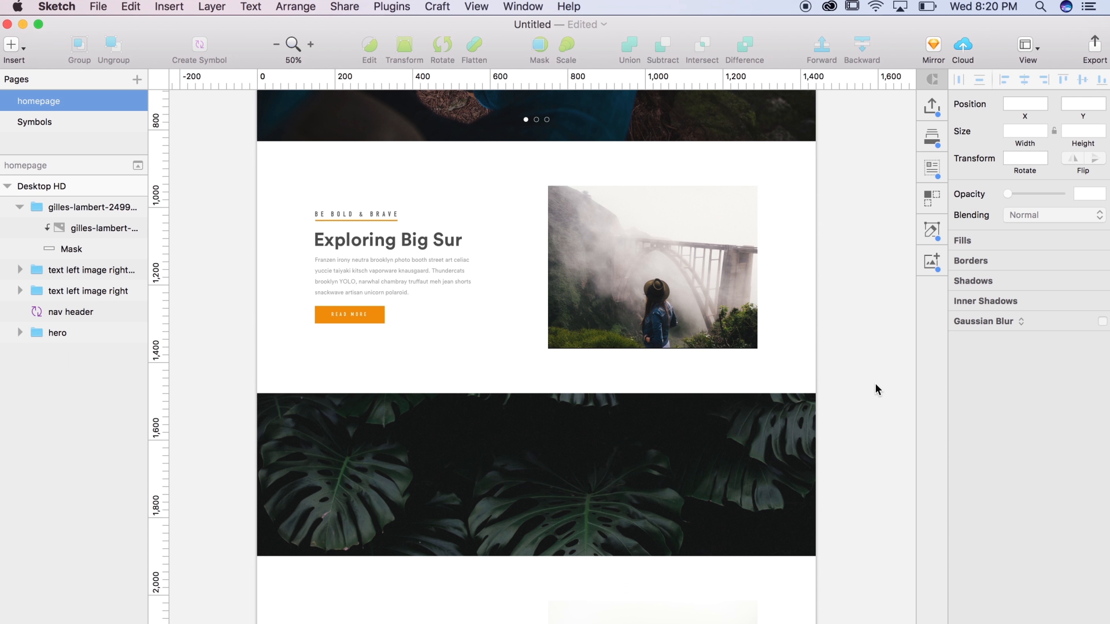
Copy the "Exploring Big Sur" headline from inside the text_left symbol and paste it over the leaves band on the homepage.
{"action": "left_click", "coordinate": [748, 325]}
{"action": "scroll", "coordinate": [749, 325], "scroll_direction": "up", "scroll_amount": 10}
{"action": "scroll", "coordinate": [748, 324], "scroll_direction": "down", "scroll_amount": 10}
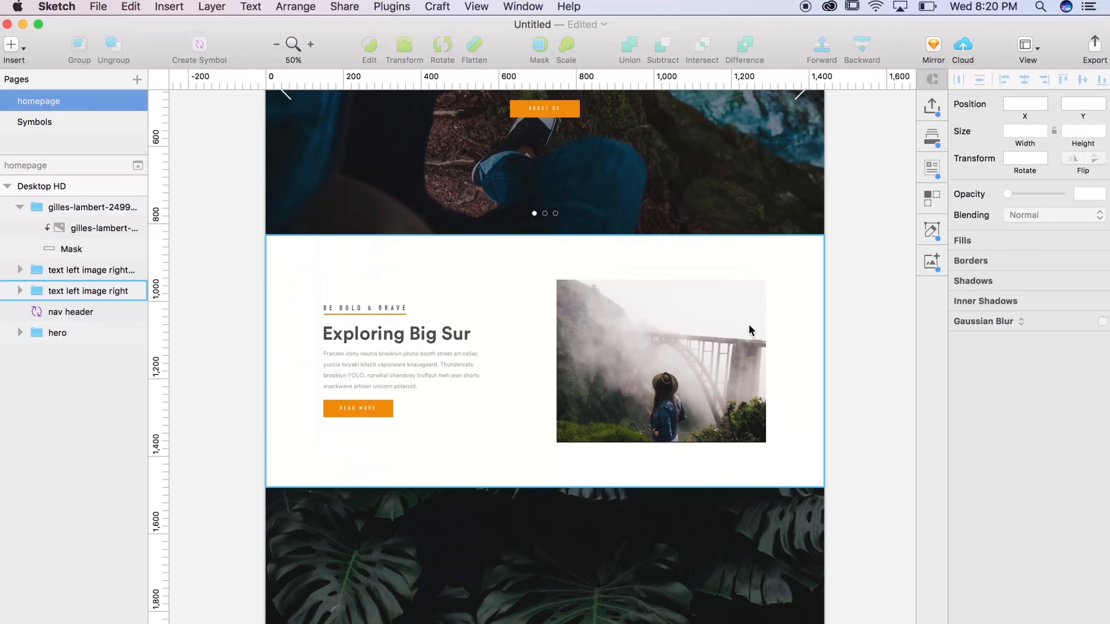
{"action": "scroll", "coordinate": [749, 326], "scroll_direction": "down", "scroll_amount": 5}
{"action": "left_click", "coordinate": [776, 352]}
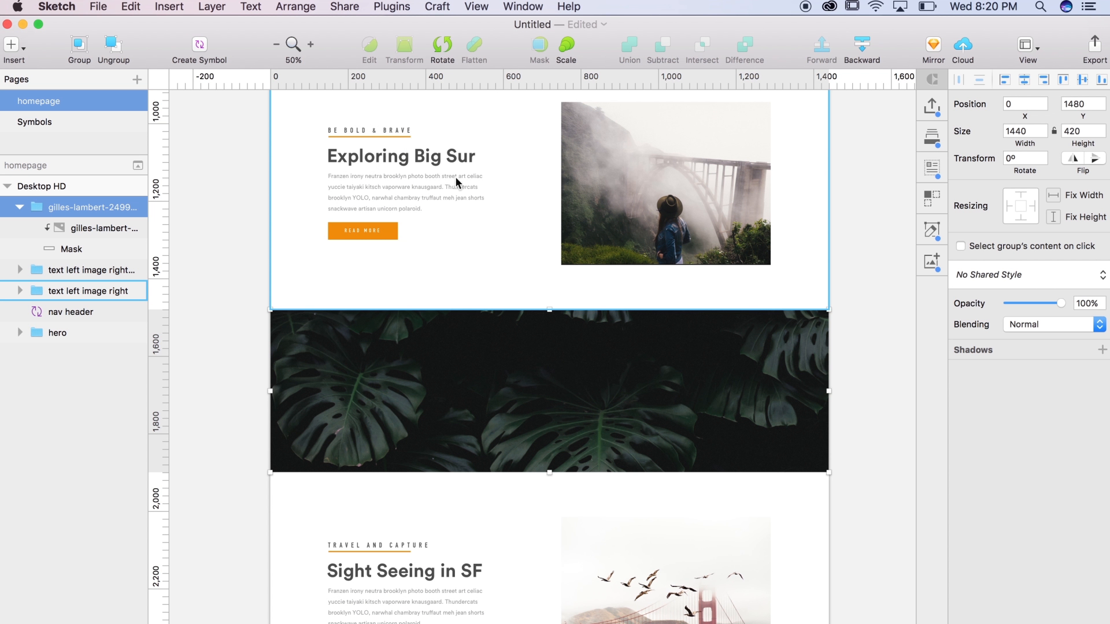
{"action": "scroll", "coordinate": [505, 243], "scroll_direction": "down", "scroll_amount": 2}
{"action": "double_click", "coordinate": [432, 557]}
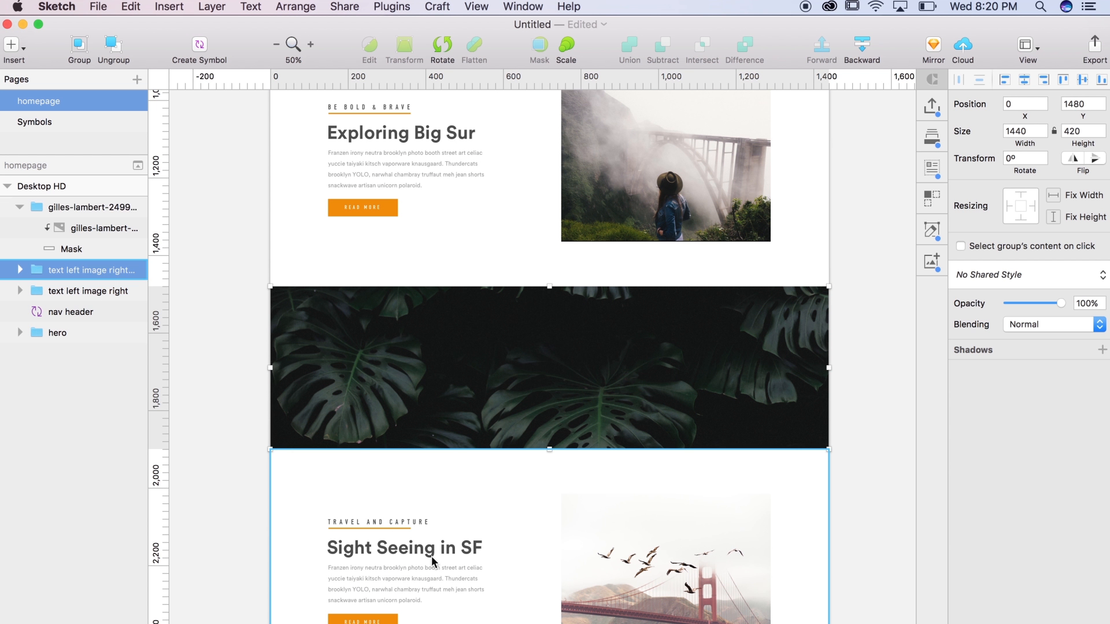
{"action": "double_click", "coordinate": [436, 549]}
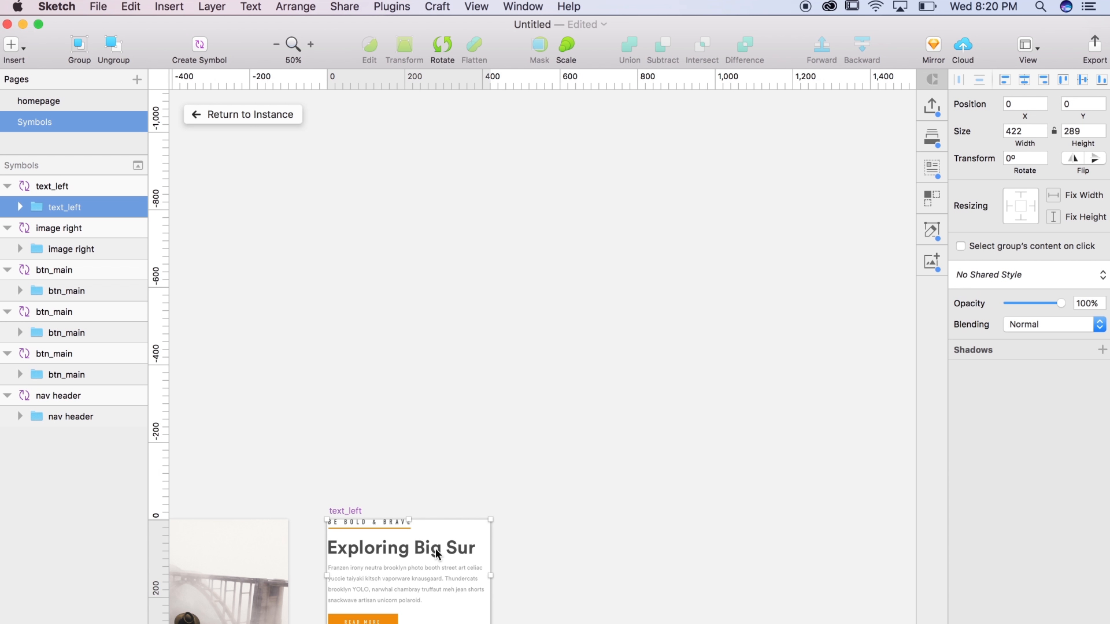
{"action": "left_click", "coordinate": [435, 549]}
{"action": "left_click", "coordinate": [274, 113]}
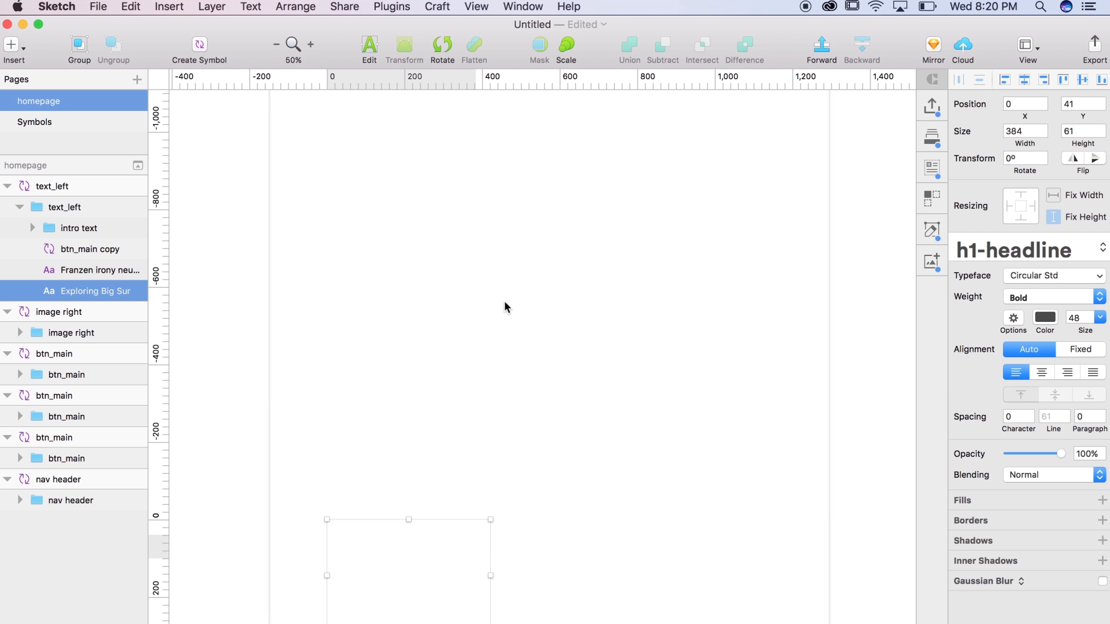
{"action": "left_click", "coordinate": [547, 323]}
{"action": "key", "text": "super+v"}
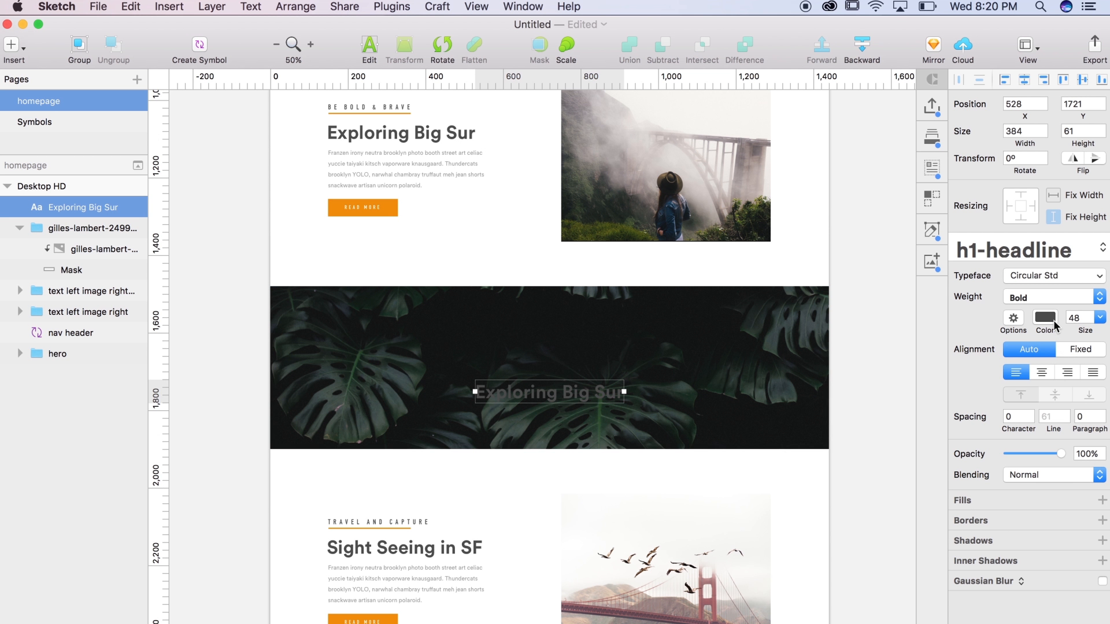
Set the pasted headline's color to white (FFFFFF) and center its text alignment.
{"action": "left_click", "coordinate": [1045, 317]}
{"action": "left_click", "coordinate": [1021, 558]}
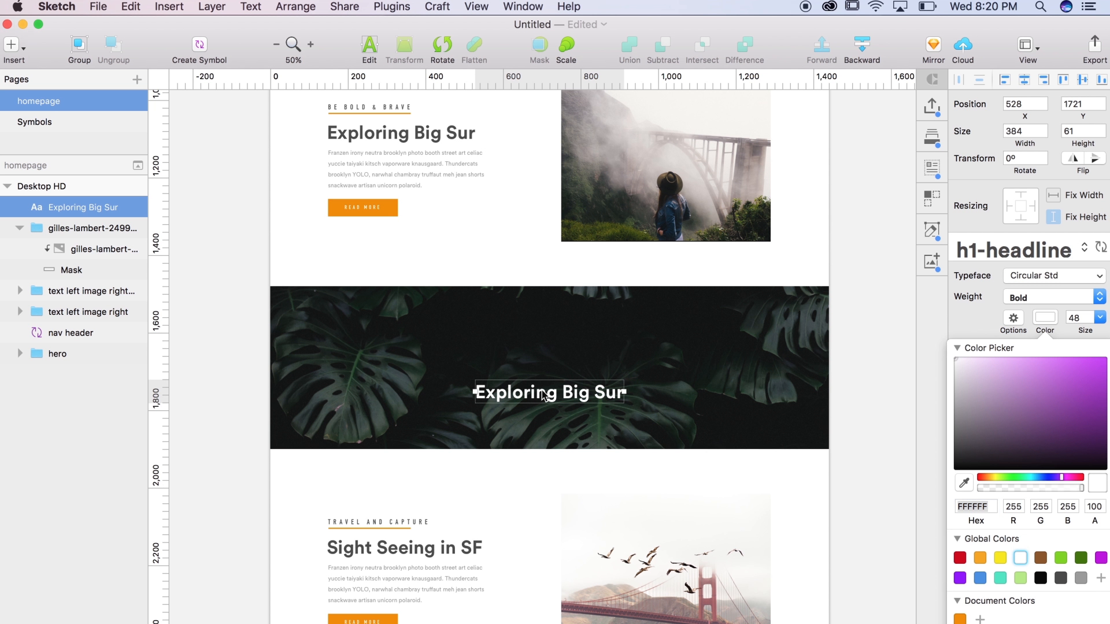
{"action": "left_click", "coordinate": [971, 334]}
{"action": "left_click", "coordinate": [1043, 372]}
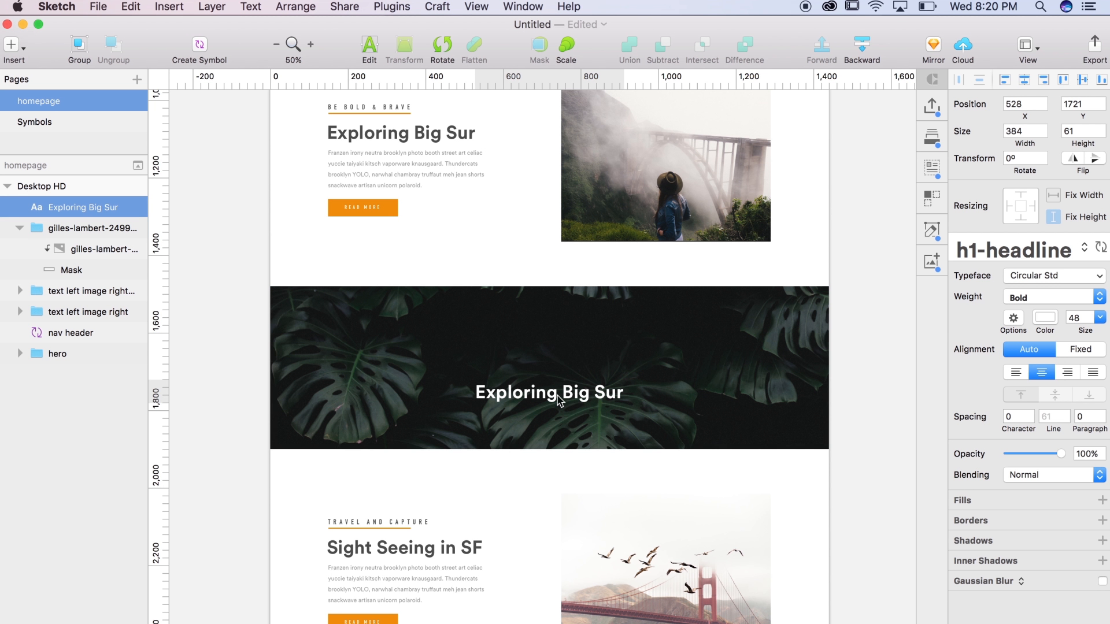
Move the white "Exploring Big Sur" headline up and center it vertically within the leaves band.
{"action": "left_click_drag", "start_coordinate": [561, 398], "coordinate": [562, 372]}
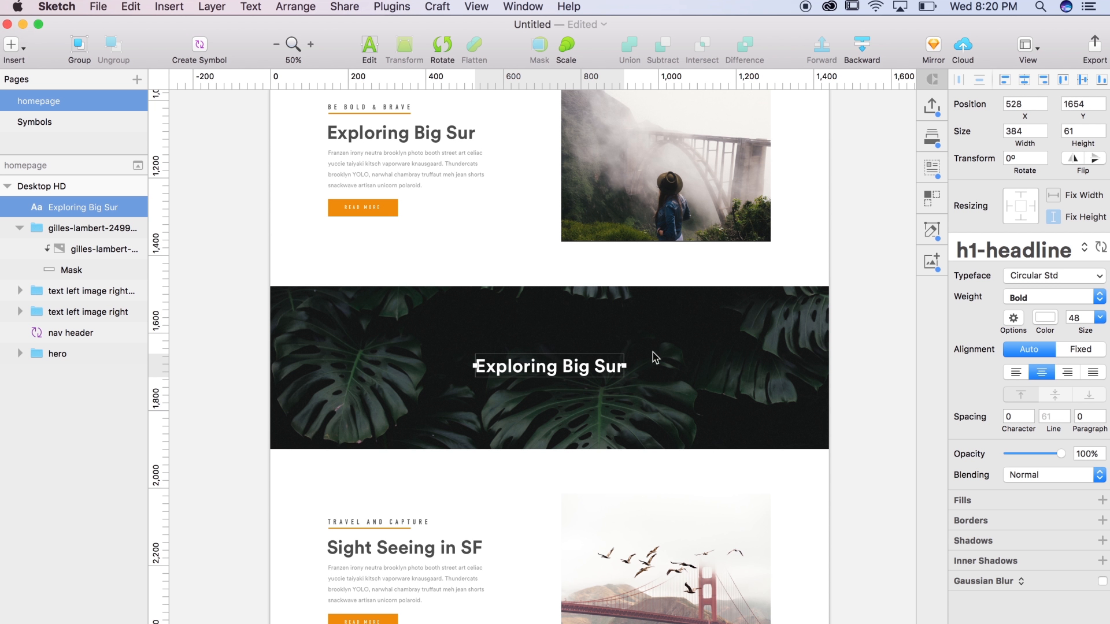
{"action": "left_click", "coordinate": [651, 355], "text": "shift"}
{"action": "left_click", "coordinate": [1083, 81]}
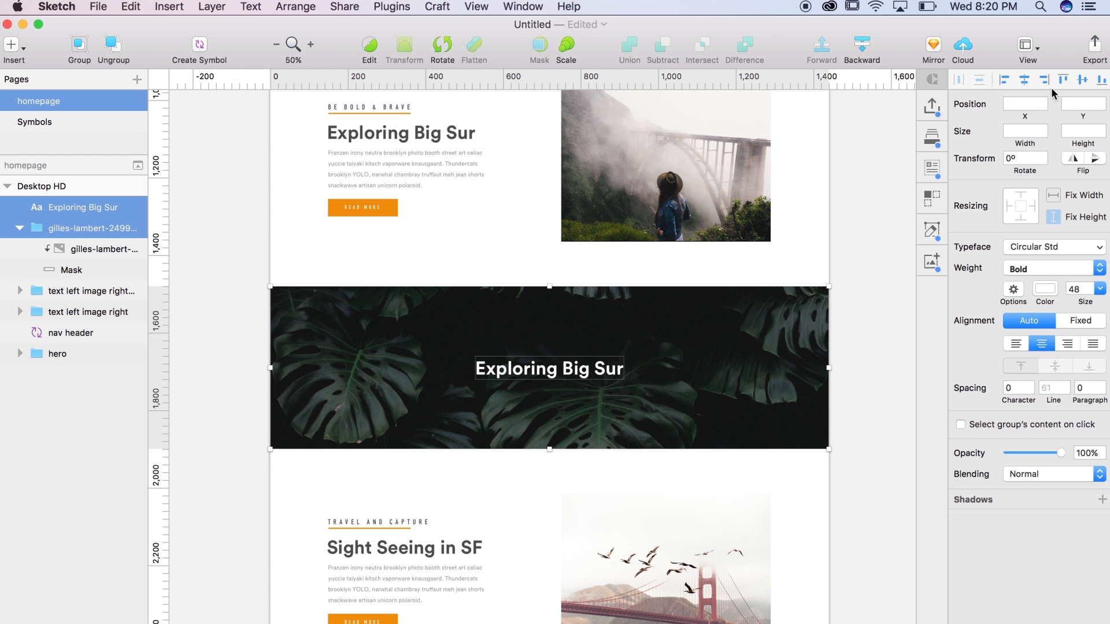
{"action": "left_click", "coordinate": [571, 369]}
{"action": "double_click", "coordinate": [571, 369]}
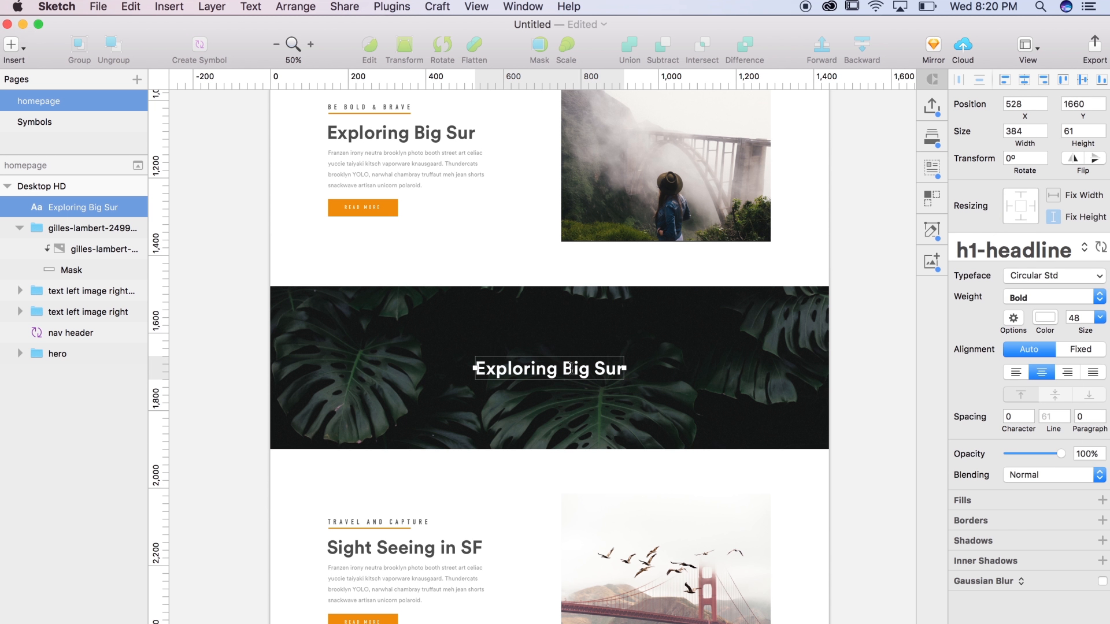
{"action": "key", "text": "Escape"}
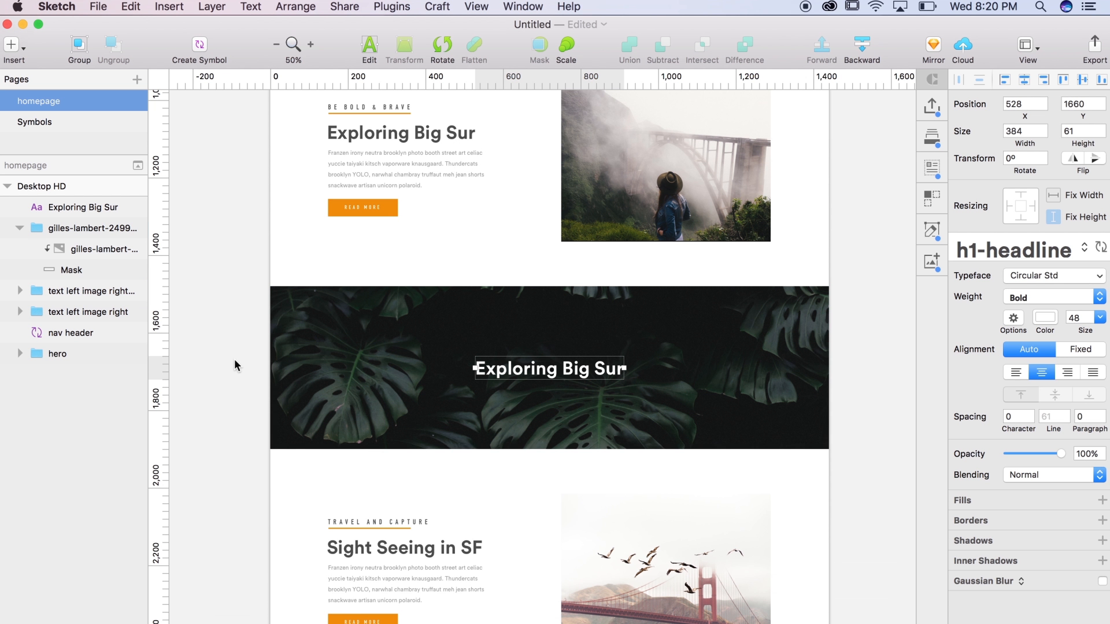
{"action": "left_click", "coordinate": [242, 377]}
Switch to Chrome, get the Magdeleine photo of the smiling woman in tall grass, and place it on the Sketch homepage.
{"action": "left_click", "coordinate": [310, 614]}
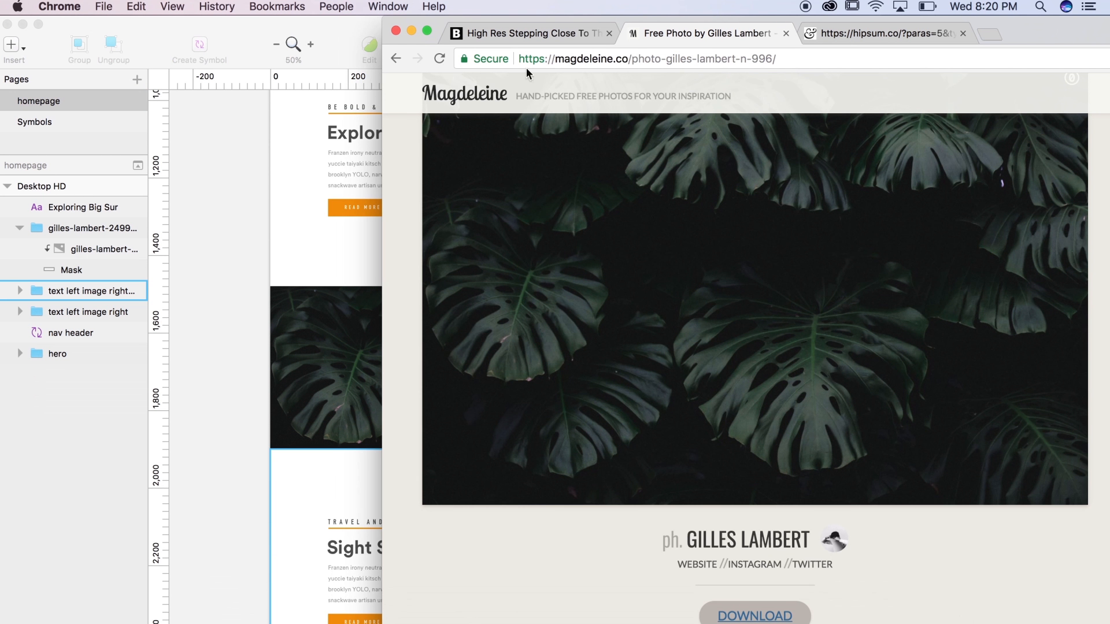
{"action": "left_click_drag", "start_coordinate": [1023, 45], "coordinate": [888, 34]}
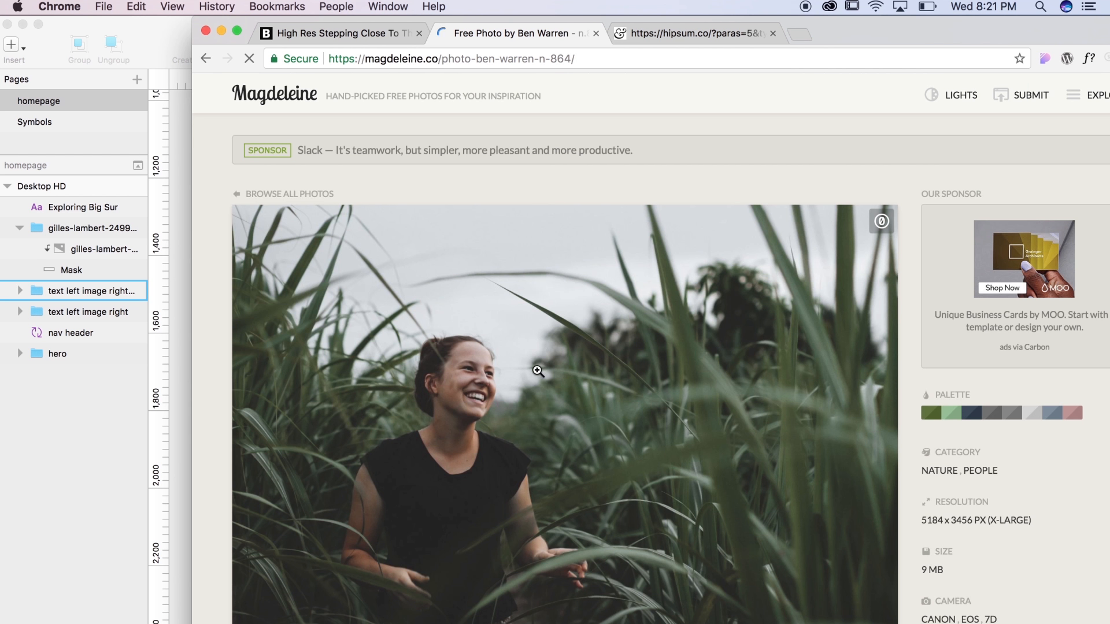
{"action": "scroll", "coordinate": [540, 372], "scroll_direction": "down", "scroll_amount": 4}
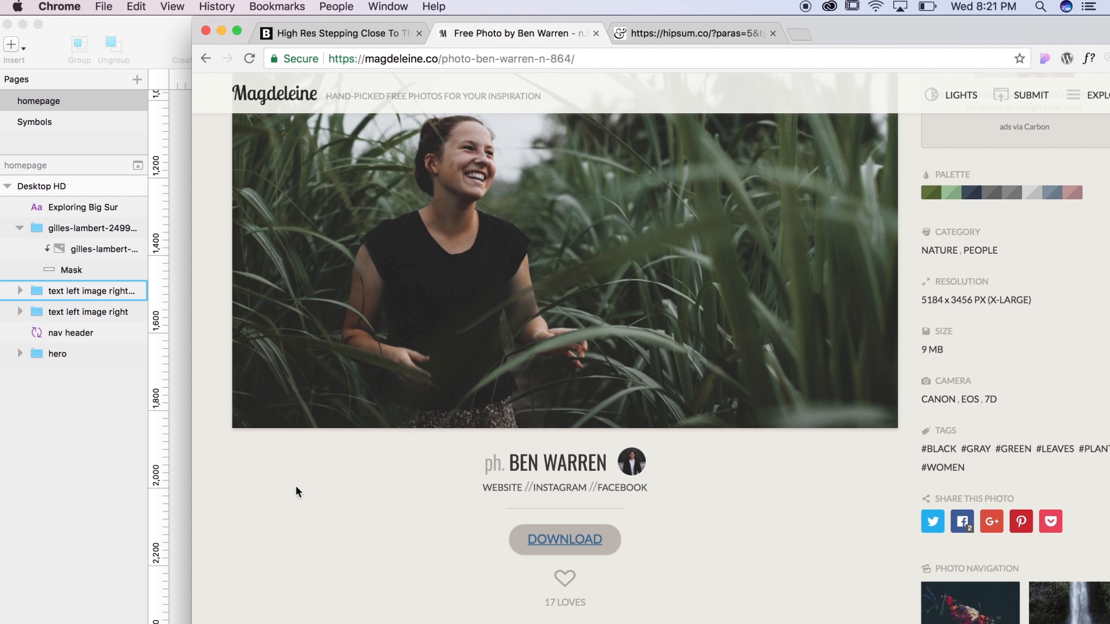
{"action": "left_click_drag", "start_coordinate": [297, 16], "coordinate": [651, 20]}
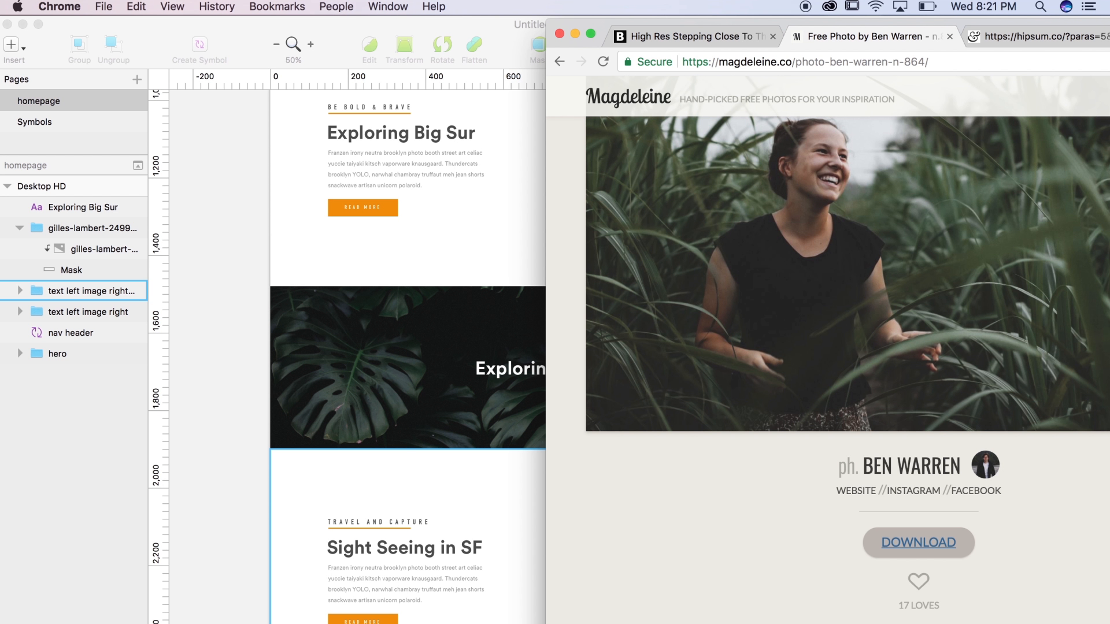
{"action": "mouse_move", "coordinate": [492, 622]}
{"action": "left_mouse_down"}
{"action": "mouse_move", "coordinate": [476, 479]}
{"action": "mouse_move", "coordinate": [445, 444]}
{"action": "left_mouse_up"}
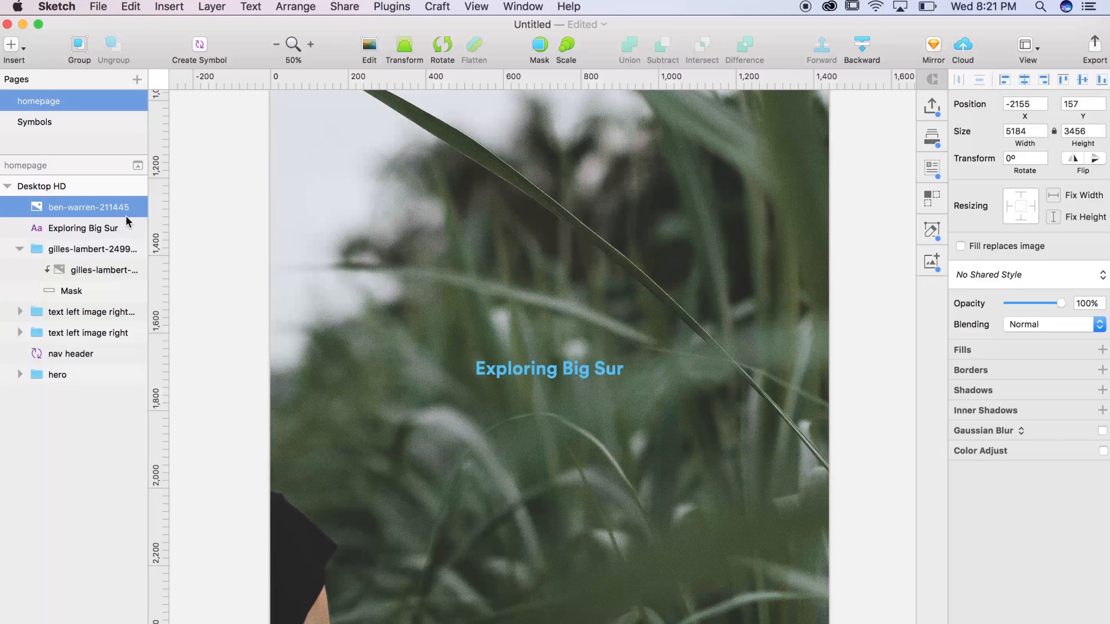
Hide the imported portrait photo layer and draw a 70 × 70 circle beneath the headline on the leaves band.
{"action": "left_click", "coordinate": [129, 208]}
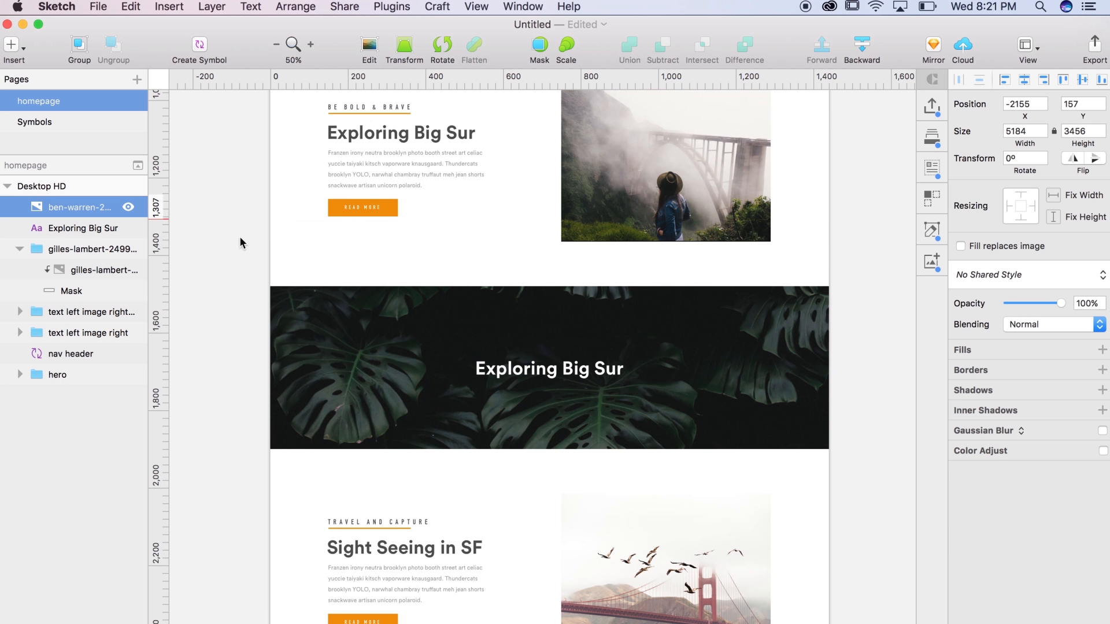
{"action": "left_click", "coordinate": [225, 168]}
{"action": "left_click", "coordinate": [212, 7]}
{"action": "mouse_move", "coordinate": [240, 133]}
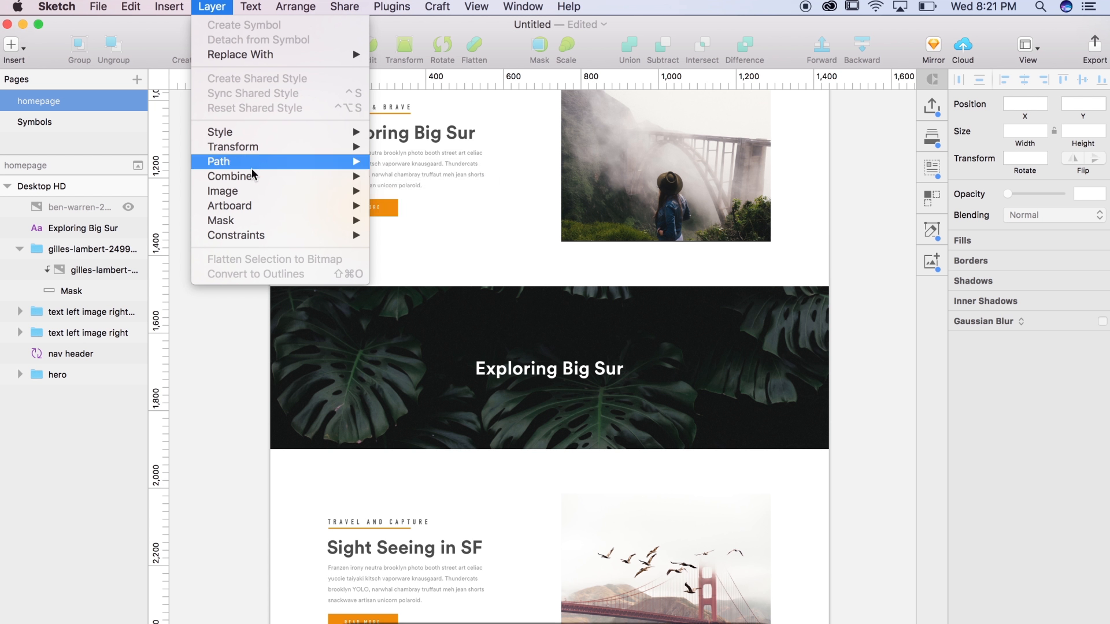
{"action": "mouse_move", "coordinate": [169, 7]}
{"action": "mouse_move", "coordinate": [254, 48]}
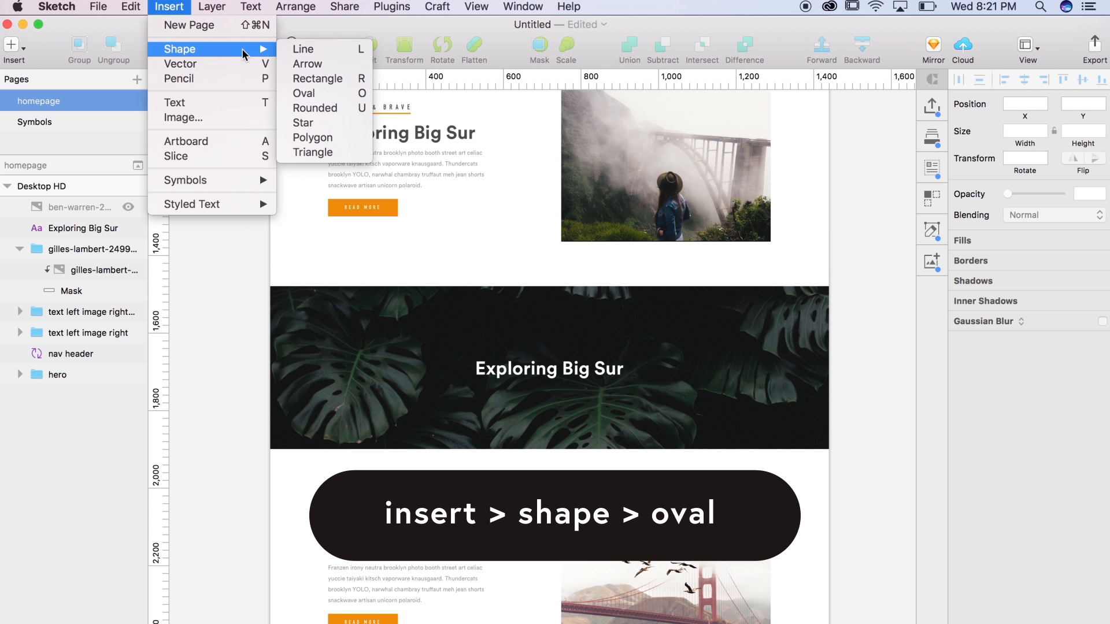
{"action": "left_click", "coordinate": [315, 93]}
{"action": "key", "text": "super+plus"}
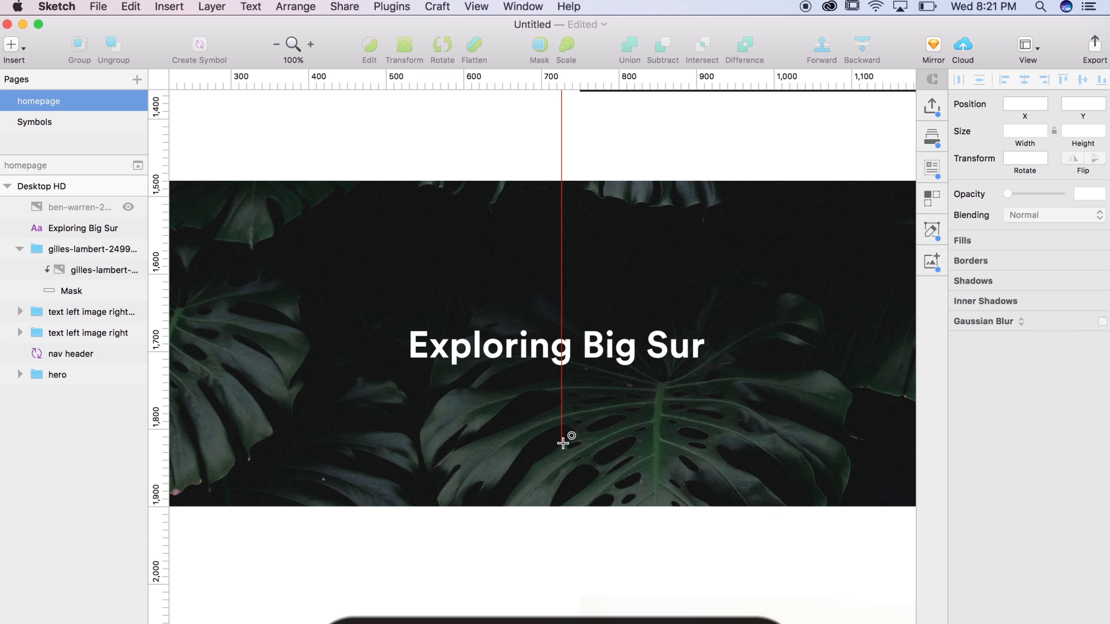
{"action": "mouse_move", "coordinate": [563, 437]}
{"action": "left_mouse_down"}
{"action": "mouse_move", "coordinate": [580, 412]}
{"action": "mouse_move", "coordinate": [582, 420]}
{"action": "left_mouse_up"}
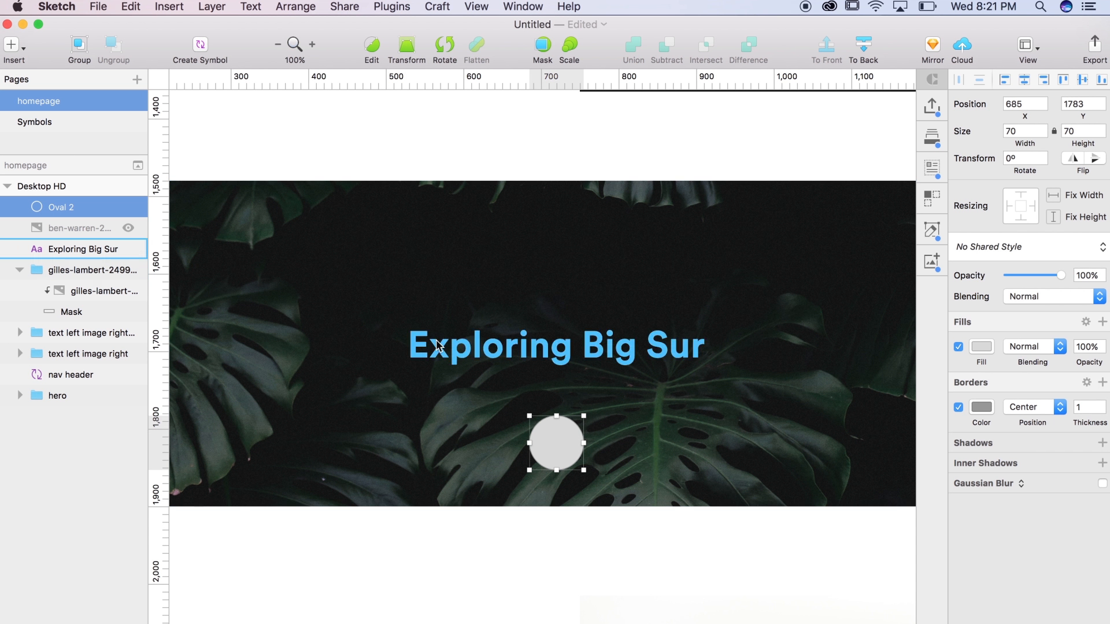
Show the portrait photo layer again, move the circle layer beneath it, and mask the photo with the circle.
{"action": "left_click", "coordinate": [127, 233]}
{"action": "left_click", "coordinate": [128, 231]}
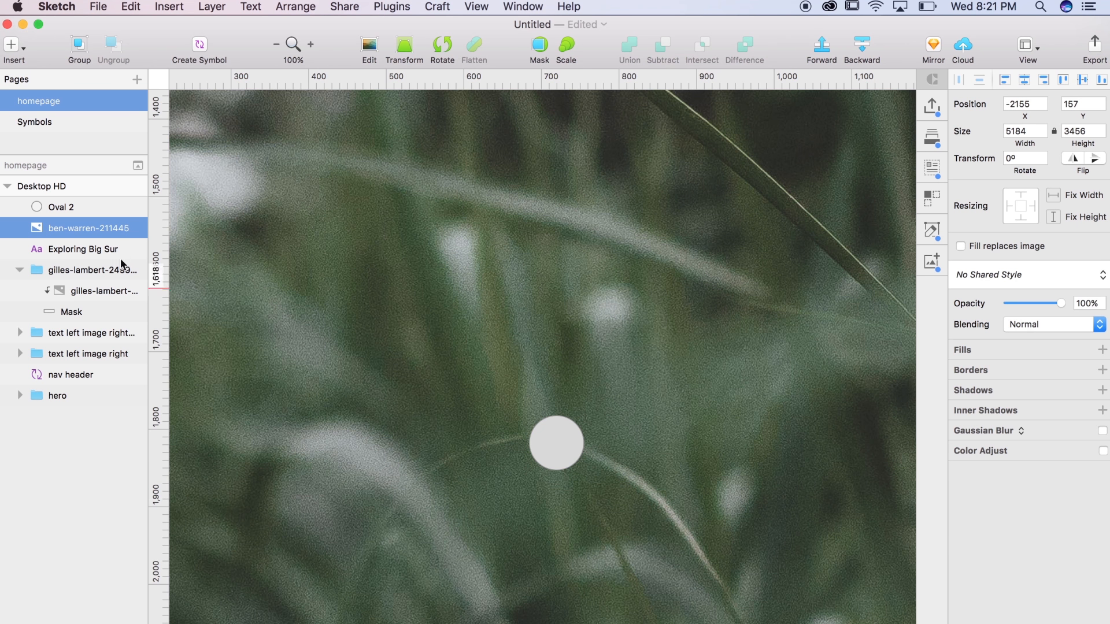
{"action": "left_click_drag", "start_coordinate": [75, 202], "coordinate": [75, 202]}
{"action": "left_click", "coordinate": [76, 229], "text": "shift"}
{"action": "right_click", "coordinate": [77, 228]}
{"action": "left_click", "coordinate": [133, 478]}
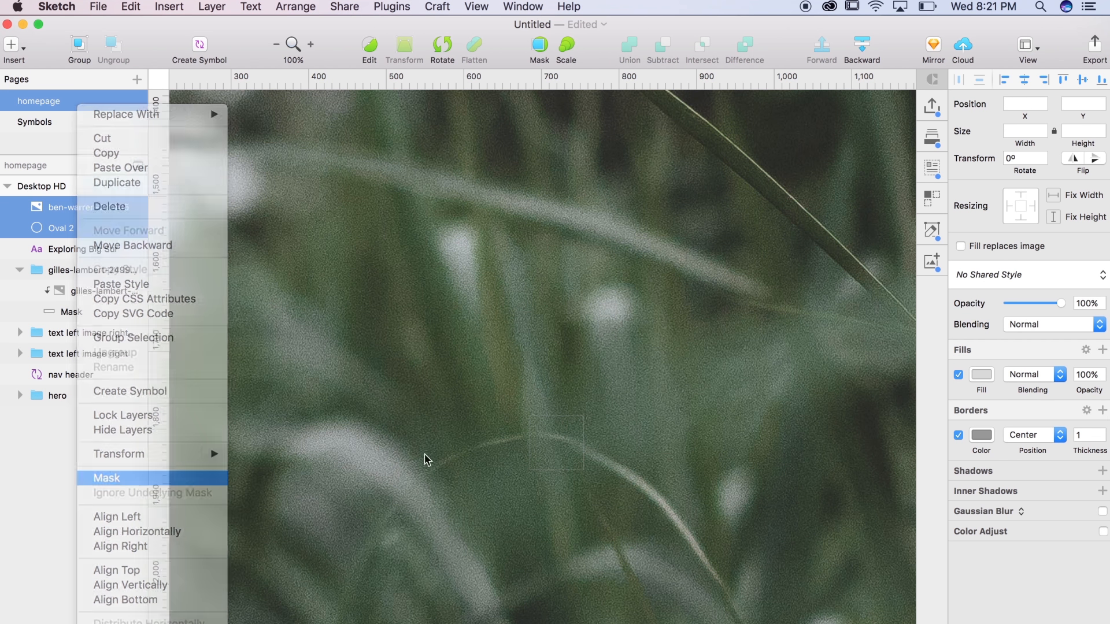
Scale the masked portrait photo down to about 285 × 190 and position it so the woman's face fills the circle.
{"action": "key", "text": "super+minus"}
{"action": "key", "text": "super+minus"}
{"action": "key", "text": "super+minus"}
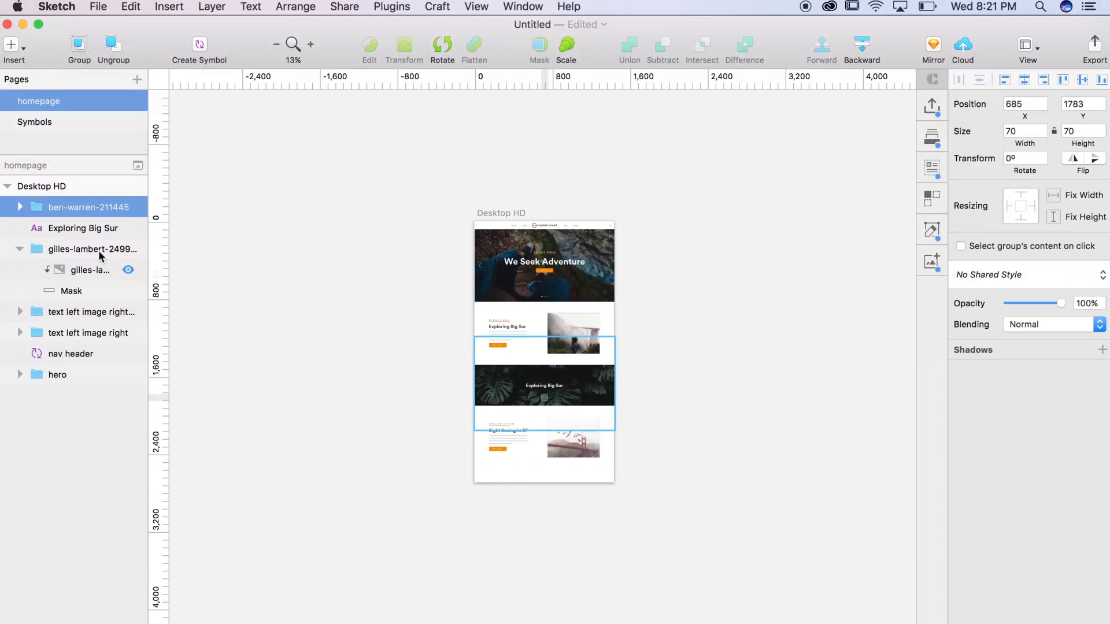
{"action": "left_click", "coordinate": [20, 207]}
{"action": "left_click", "coordinate": [81, 228]}
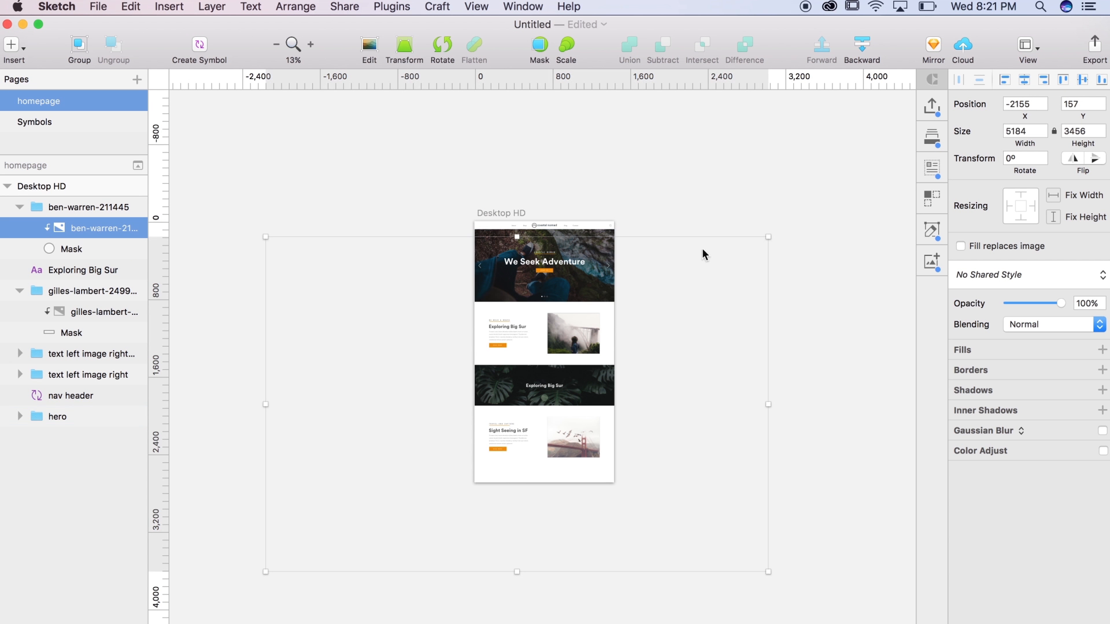
{"action": "left_click_drag", "start_coordinate": [768, 237], "coordinate": [539, 453]}
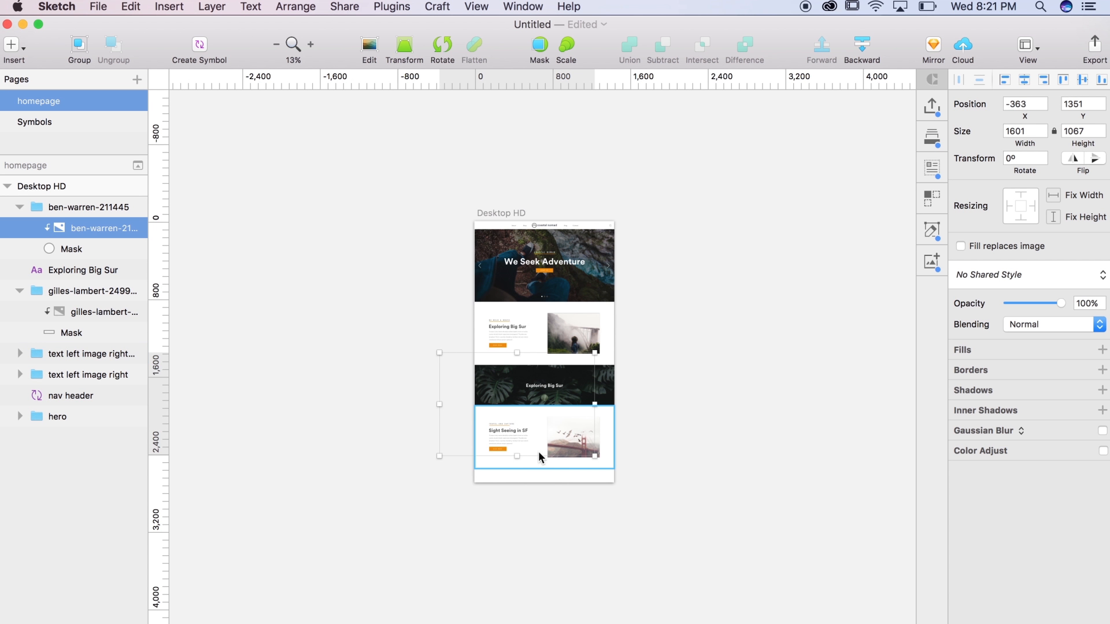
{"action": "key", "text": "super+plus"}
{"action": "key", "text": "super+plus"}
{"action": "left_click_drag", "start_coordinate": [751, 235], "coordinate": [596, 337]}
{"action": "key", "text": "shift+Right"}
{"action": "key", "text": "shift+Right"}
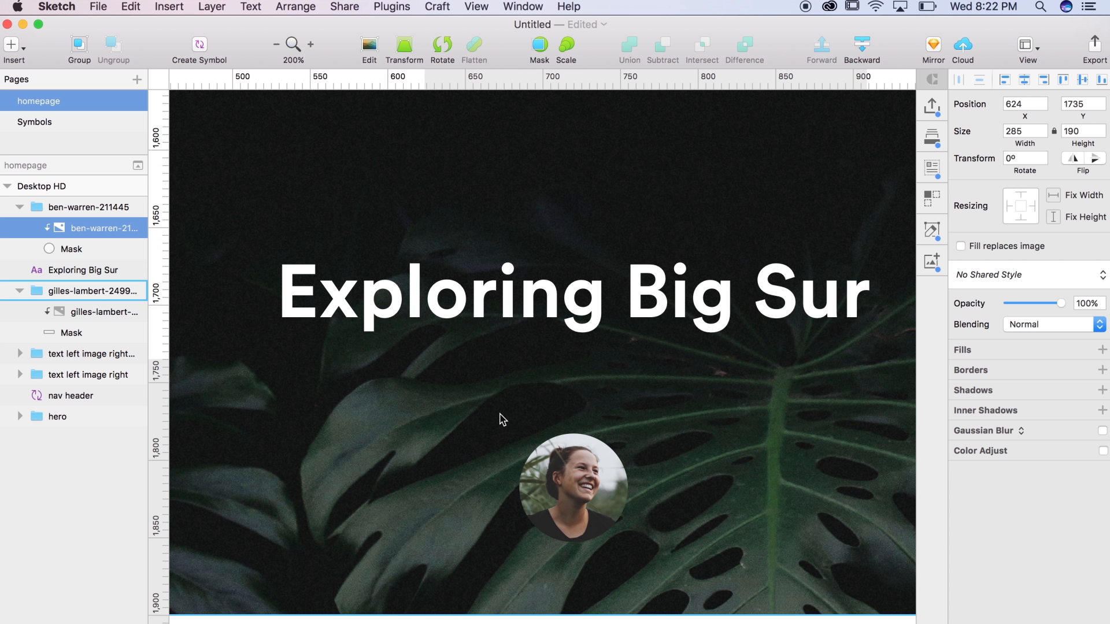
Lower the leaves photo's opacity to 81% and move the round portrait slightly up toward the headline.
{"action": "key", "text": "super+minus"}
{"action": "left_click_drag", "start_coordinate": [643, 413], "coordinate": [516, 311]}
{"action": "left_click", "coordinate": [738, 318]}
{"action": "left_click_drag", "start_coordinate": [752, 243], "coordinate": [597, 331]}
{"action": "double_click", "coordinate": [664, 309]}
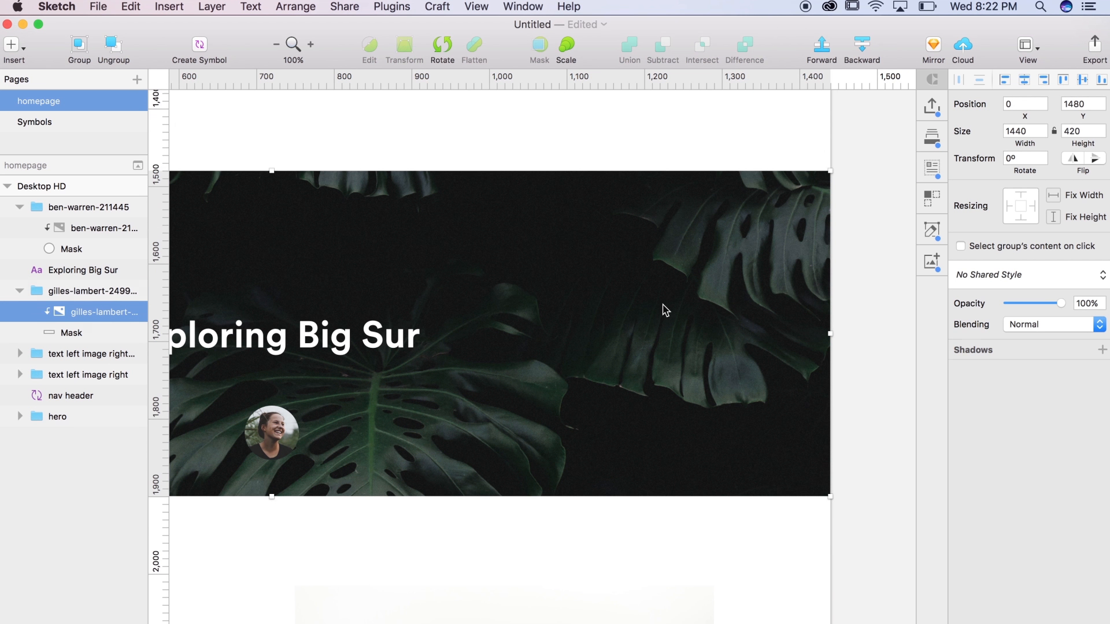
{"action": "left_click_drag", "start_coordinate": [1059, 304], "coordinate": [1048, 306]}
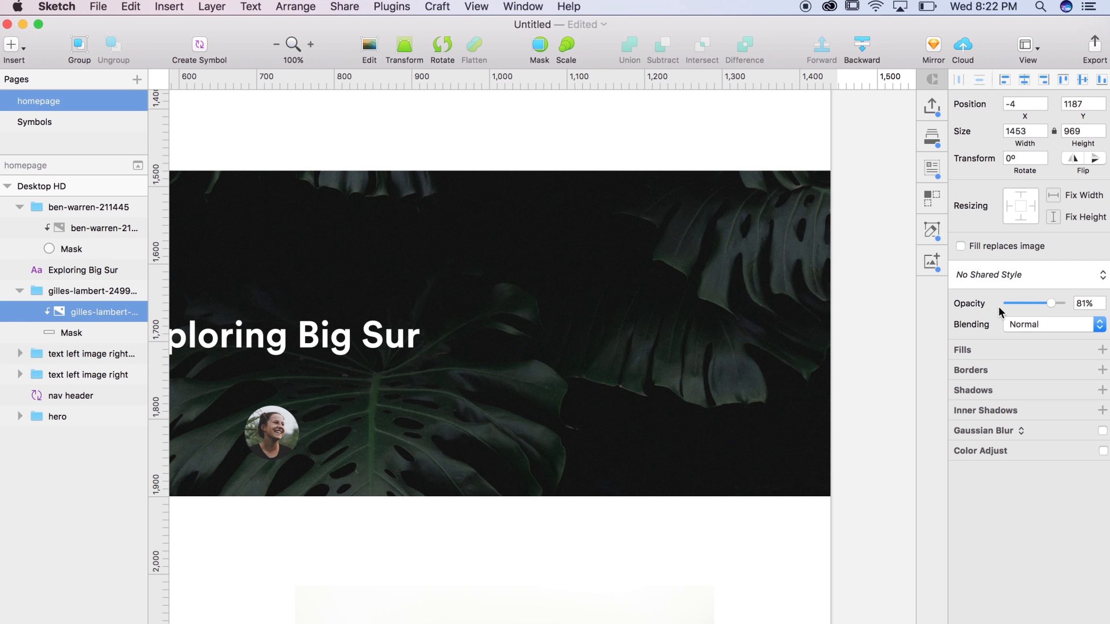
{"action": "left_click", "coordinate": [883, 298]}
{"action": "left_click_drag", "start_coordinate": [873, 300], "coordinate": [1071, 280]}
{"action": "left_click_drag", "start_coordinate": [491, 419], "coordinate": [490, 409]}
Replace the headline text with “Coastal Nomads are friggin’ rad yo!” and nudge the round portrait up closer beneath it.
{"action": "left_click", "coordinate": [500, 321]}
{"action": "double_click", "coordinate": [500, 321]}
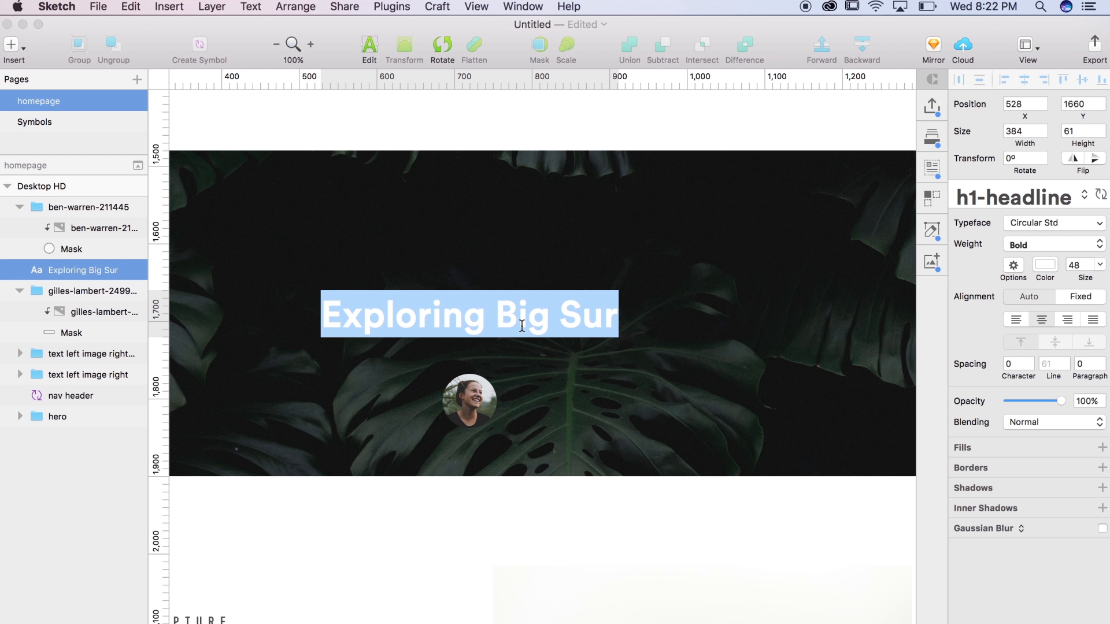
{"action": "key", "text": "Escape"}
{"action": "key", "text": "super+minus"}
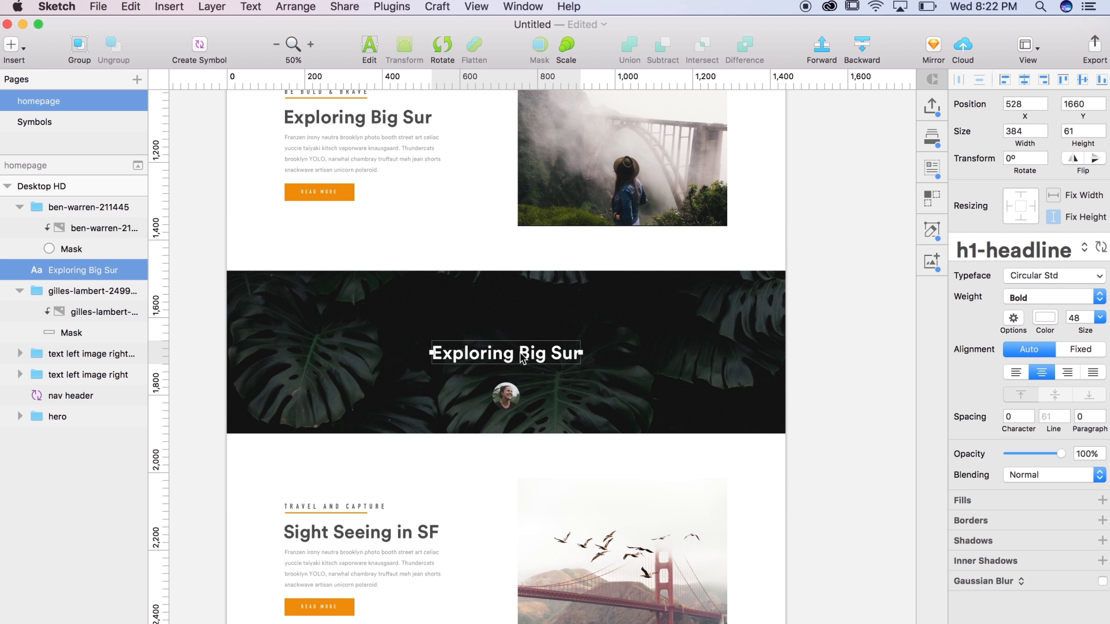
{"action": "double_click", "coordinate": [523, 358]}
{"action": "key", "text": "super+a"}
{"action": "type", "text": "\""}
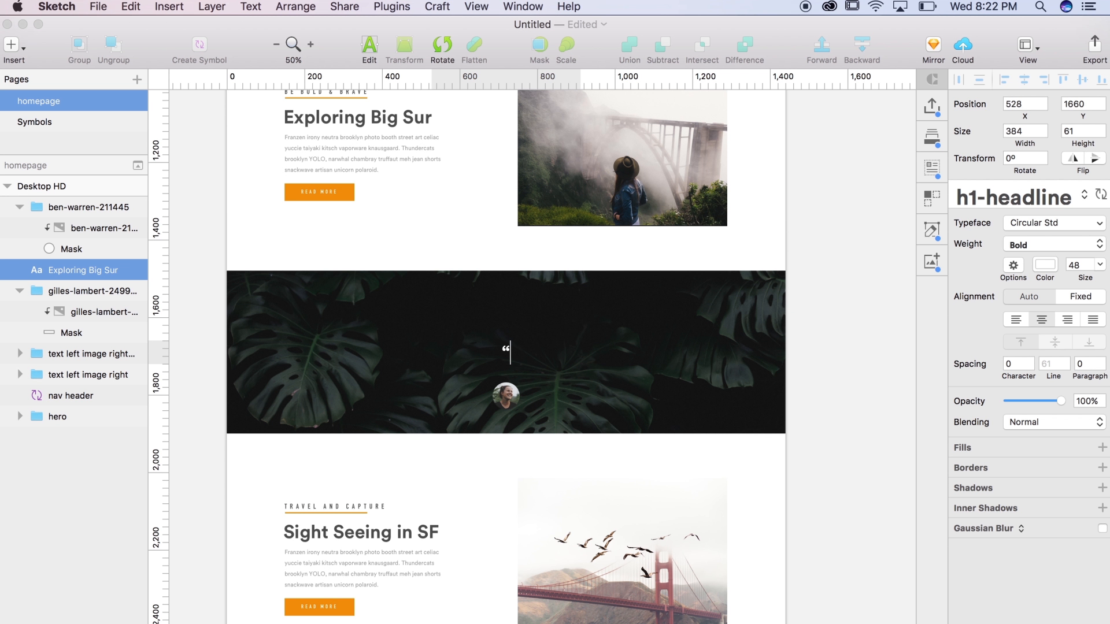
{"action": "type", "text": "Coastal Nomads a"}
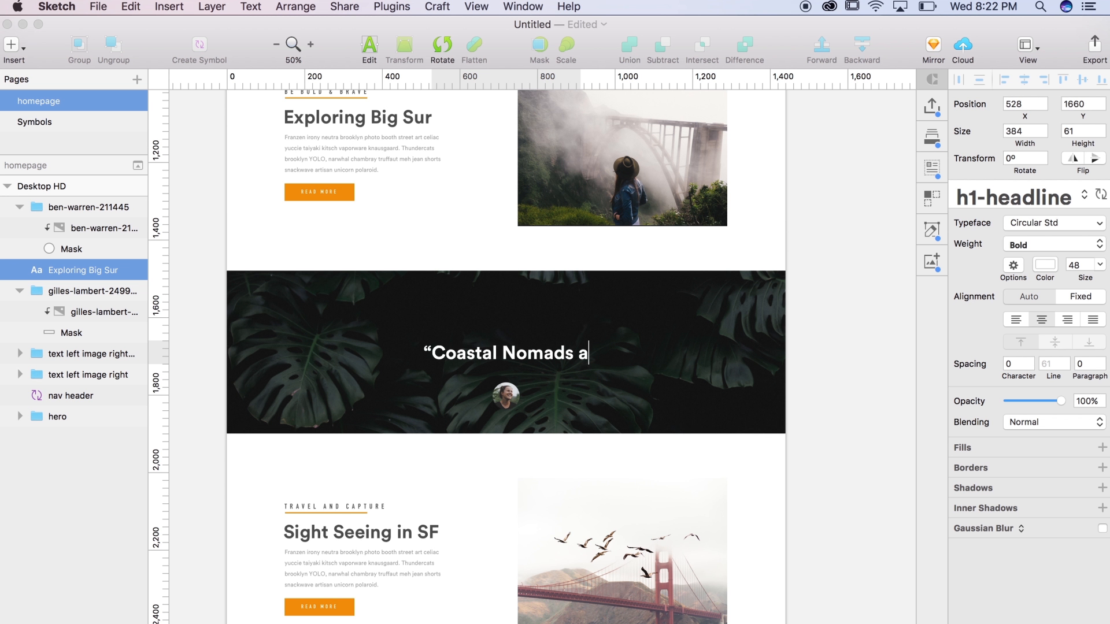
{"action": "type", "text": "re friggin"}
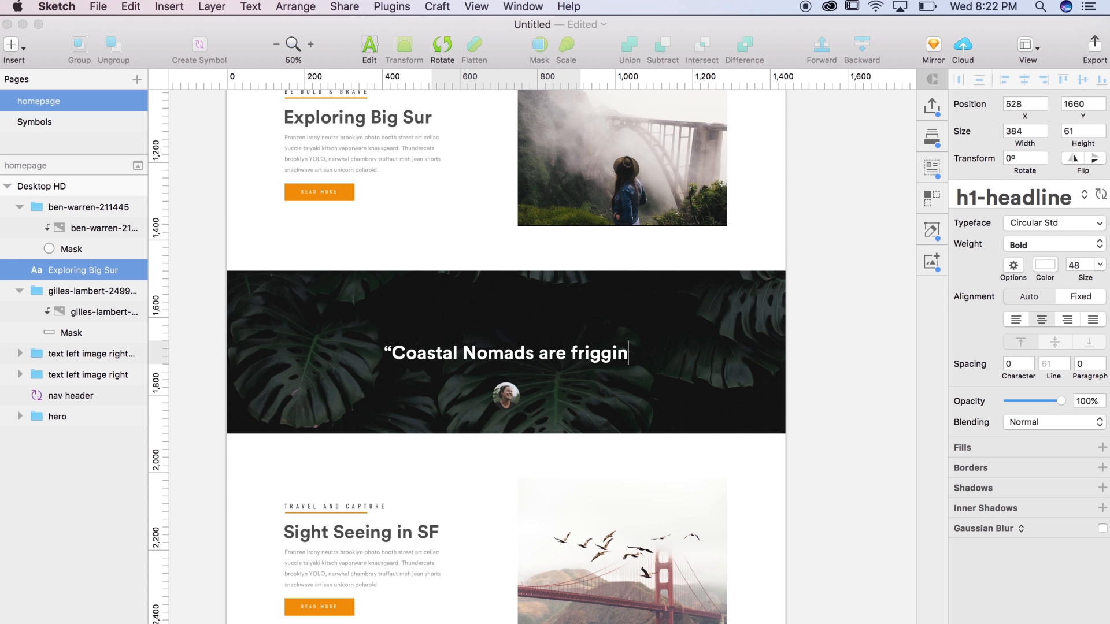
{"action": "type", "text": "' rad yo"}
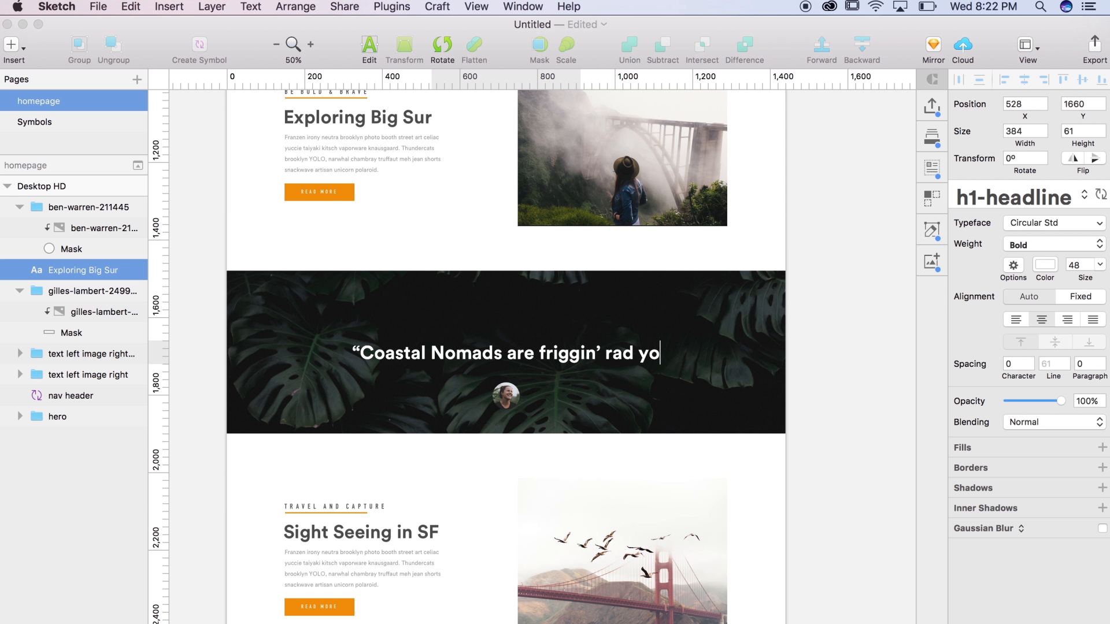
{"action": "type", "text": "!\""}
{"action": "key", "text": "Escape"}
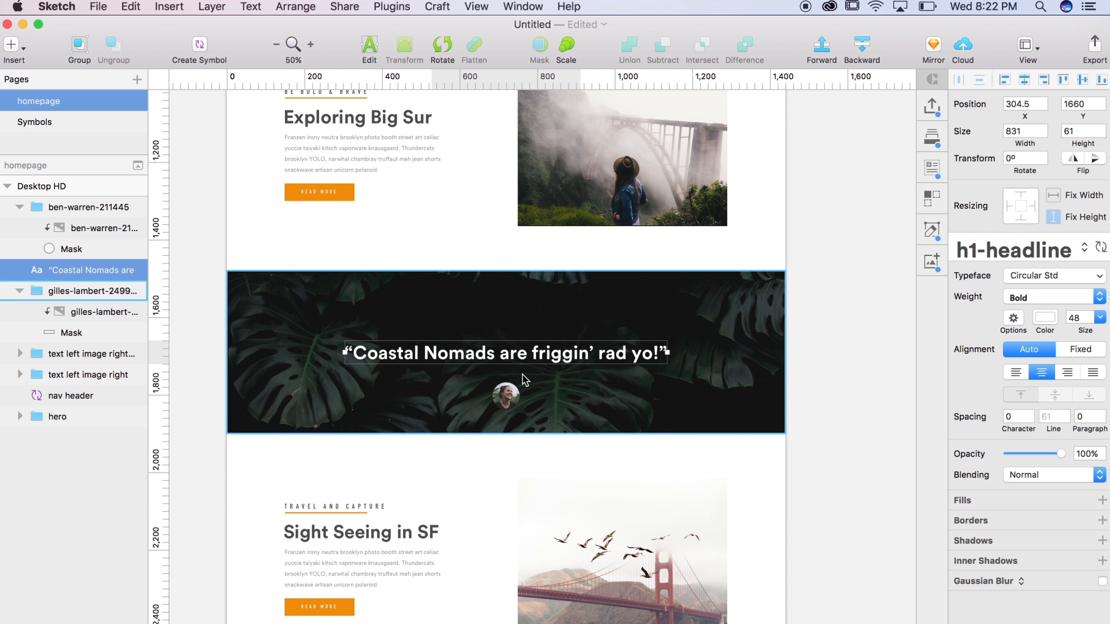
{"action": "left_click_drag", "start_coordinate": [510, 399], "coordinate": [512, 390]}
{"action": "left_click", "coordinate": [808, 391]}
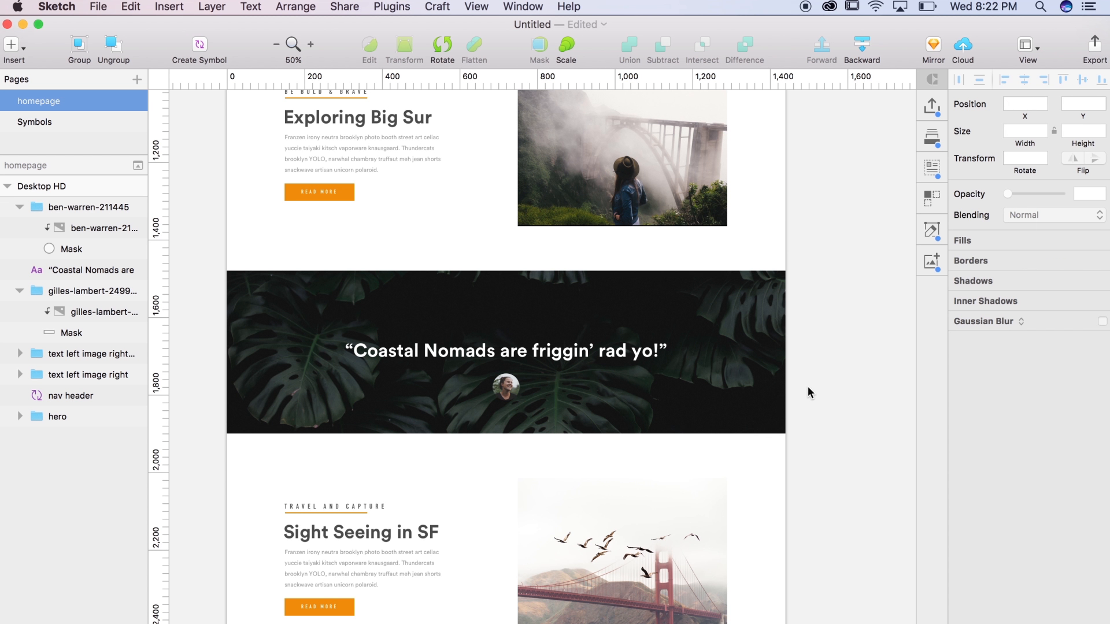
Copy the "BE BOLD & BRAVE" label from inside the text_left symbol and return to the homepage.
{"action": "key", "text": "super+plus"}
{"action": "scroll", "coordinate": [570, 392], "scroll_direction": "left", "scroll_amount": 3}
{"action": "scroll", "coordinate": [565, 394], "scroll_direction": "down", "scroll_amount": 5}
{"action": "left_click", "coordinate": [532, 399]}
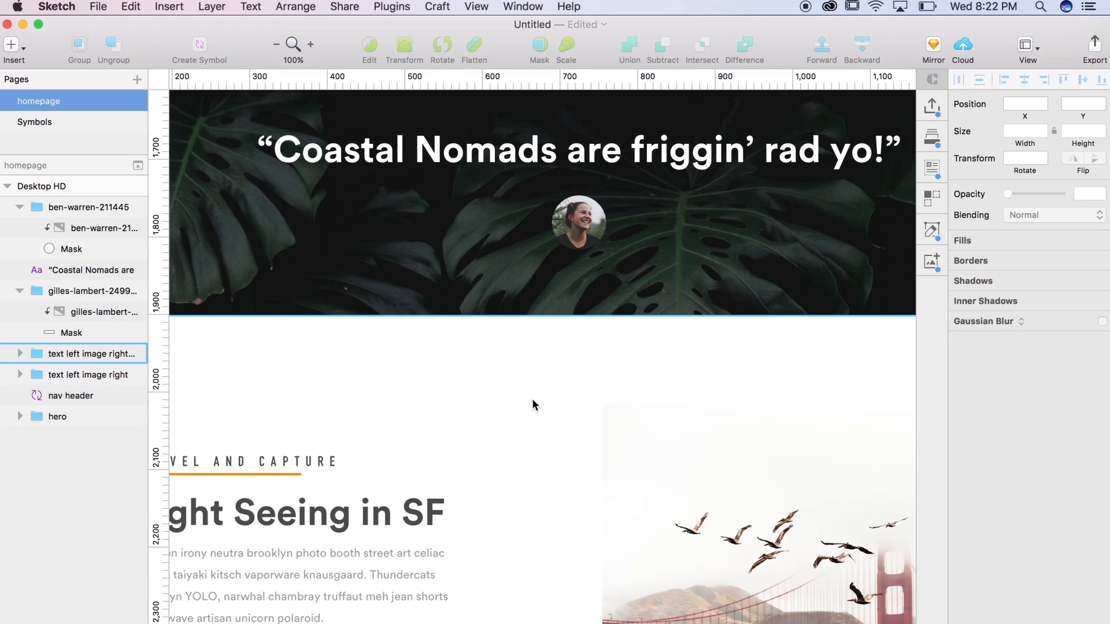
{"action": "scroll", "coordinate": [349, 481], "scroll_direction": "left", "scroll_amount": 5}
{"action": "double_click", "coordinate": [371, 487]}
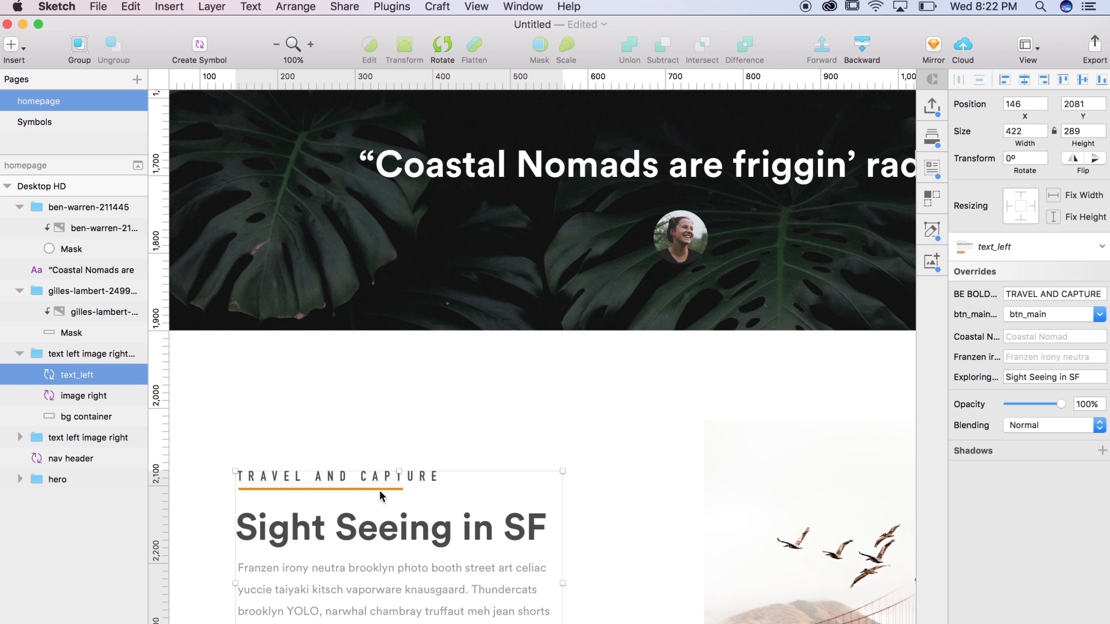
{"action": "double_click", "coordinate": [379, 490]}
{"action": "left_click", "coordinate": [371, 479], "text": "super"}
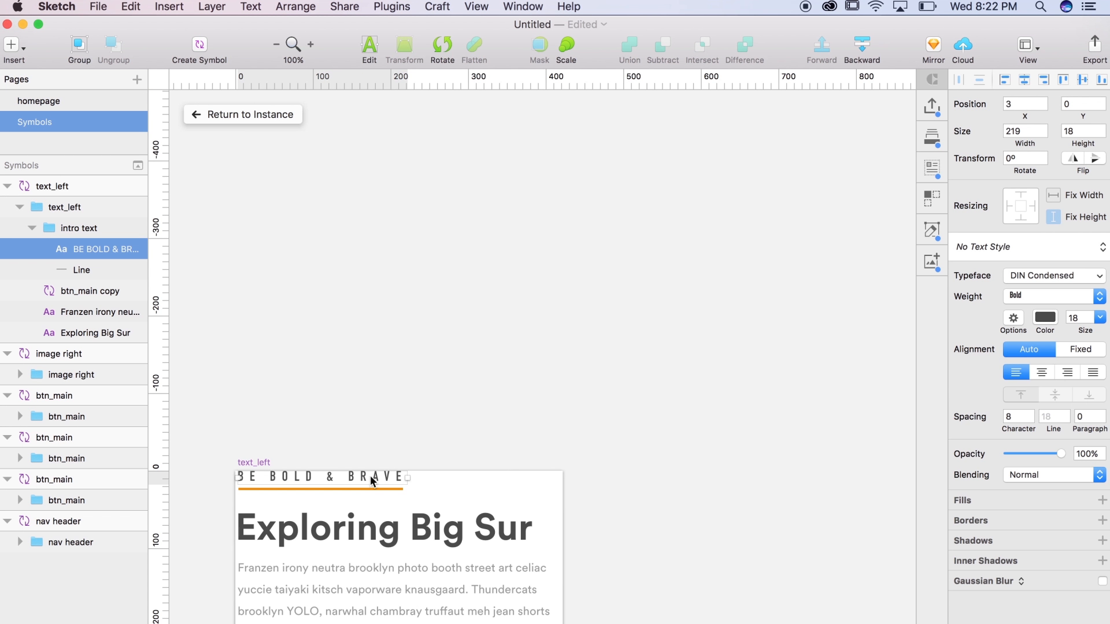
{"action": "left_click", "coordinate": [234, 114]}
Paste the copied "BE BOLD & BRAVE" label beneath the round portrait and change its text color to white.
{"action": "left_click", "coordinate": [682, 237]}
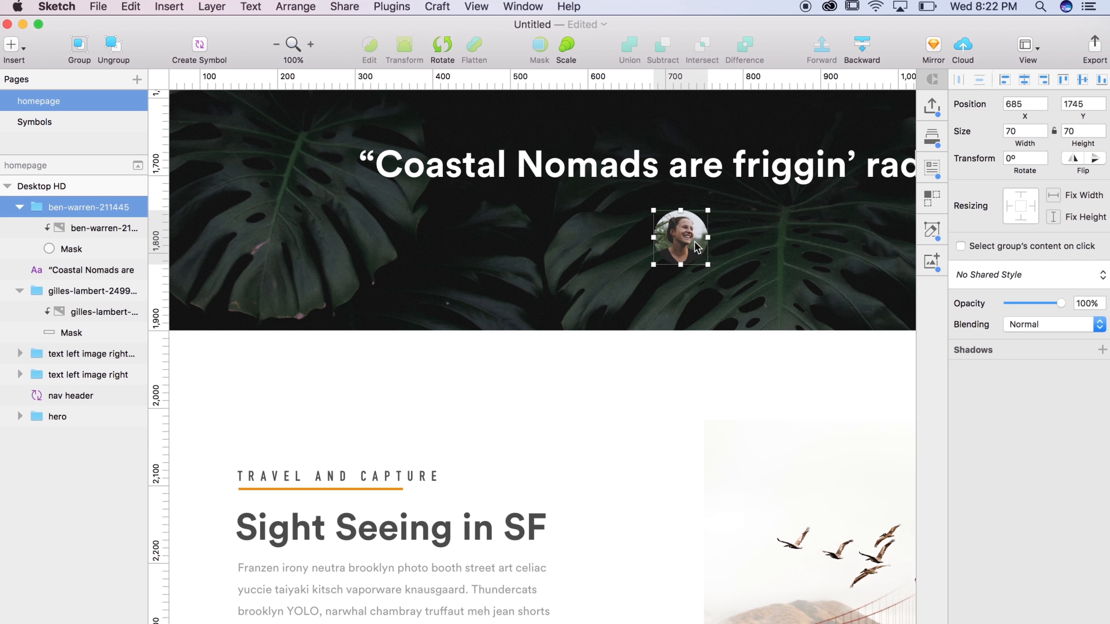
{"action": "scroll", "coordinate": [557, 301], "scroll_direction": "right", "scroll_amount": 5}
{"action": "key", "text": "super+plus"}
{"action": "key", "text": "super+v"}
{"action": "left_click_drag", "start_coordinate": [559, 397], "coordinate": [581, 287]}
{"action": "left_click", "coordinate": [1046, 322]}
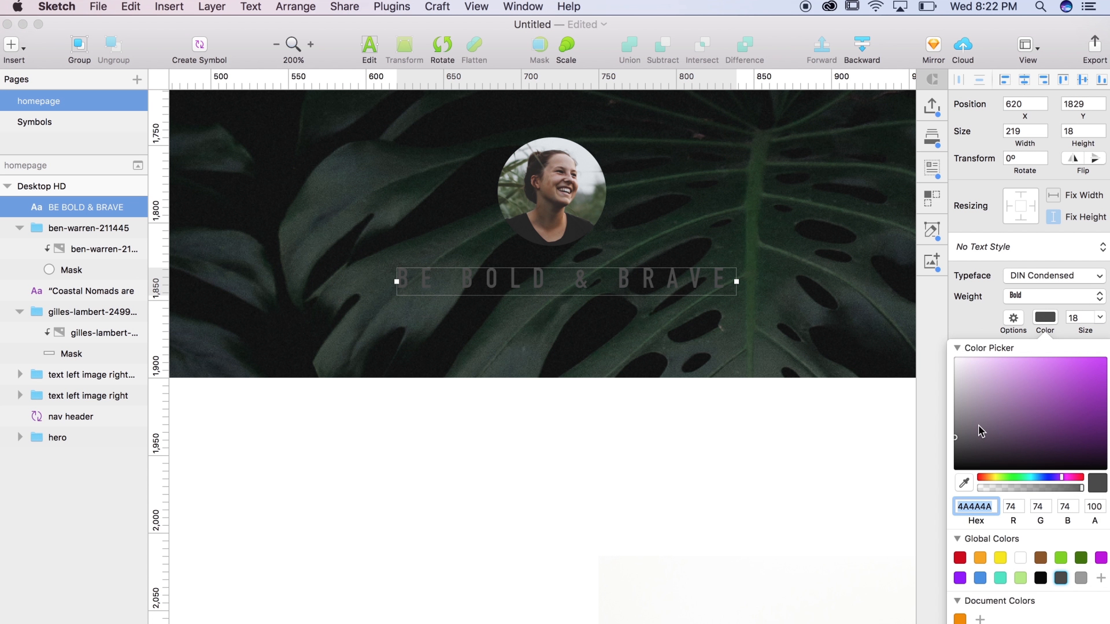
{"action": "left_click_drag", "start_coordinate": [979, 428], "coordinate": [955, 358]}
Replace the pasted label's text with "HILARY DUFF" and center it horizontally beneath the round portrait.
{"action": "double_click", "coordinate": [575, 274]}
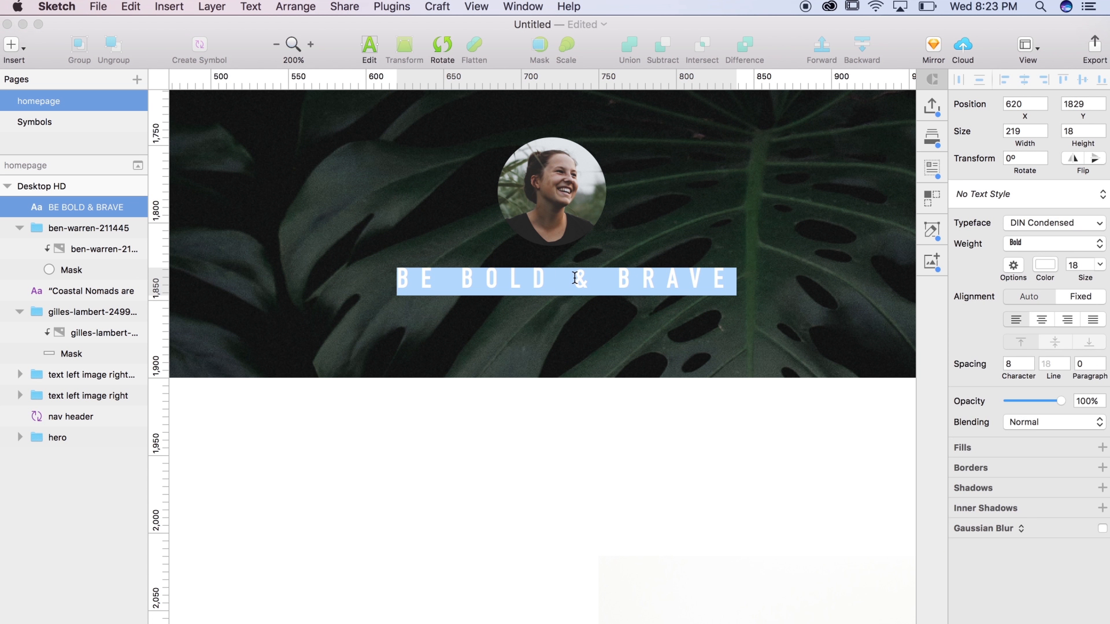
{"action": "scroll", "coordinate": [575, 276], "scroll_direction": "up", "scroll_amount": 1}
{"action": "type", "text": "Hi"}
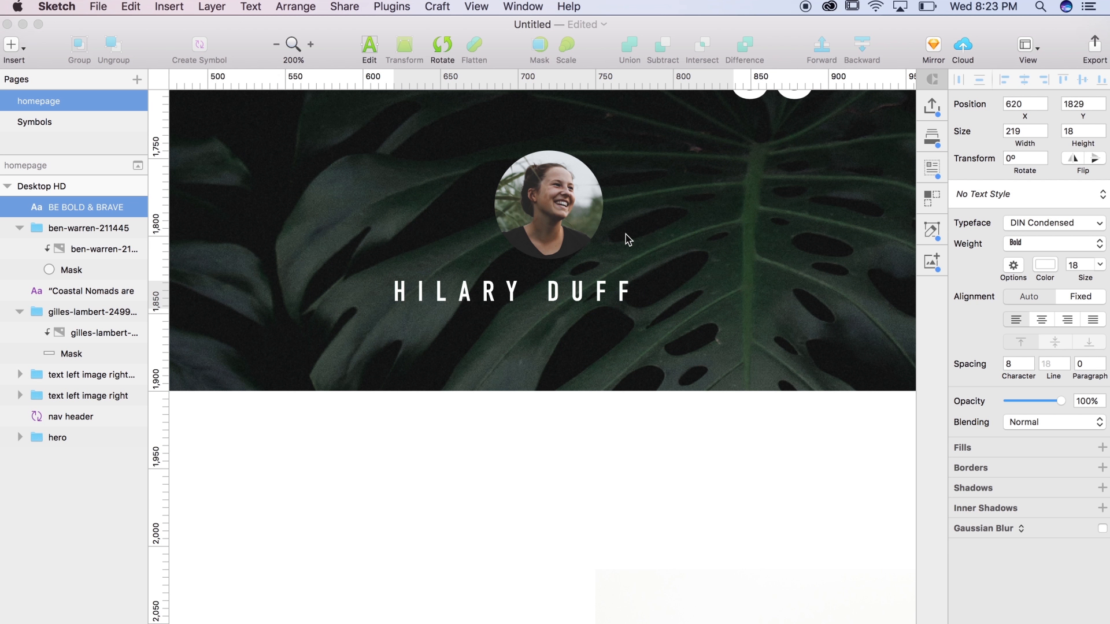
{"action": "key", "text": "Escape"}
{"action": "left_click_drag", "start_coordinate": [587, 307], "coordinate": [618, 297]}
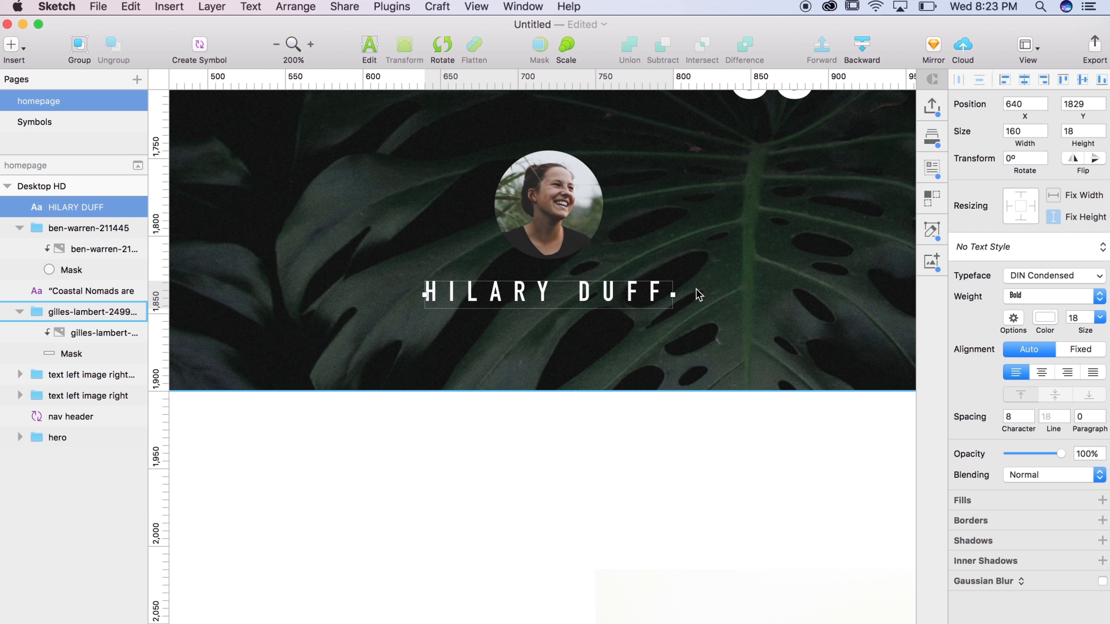
Move the round portrait and its name label up together, closer to the headline quote.
{"action": "scroll", "coordinate": [691, 308], "scroll_direction": "up", "scroll_amount": 2}
{"action": "scroll", "coordinate": [691, 308], "scroll_direction": "right", "scroll_amount": 3}
{"action": "left_click", "coordinate": [459, 289], "text": "shift"}
{"action": "left_click_drag", "start_coordinate": [461, 307], "coordinate": [462, 290]}
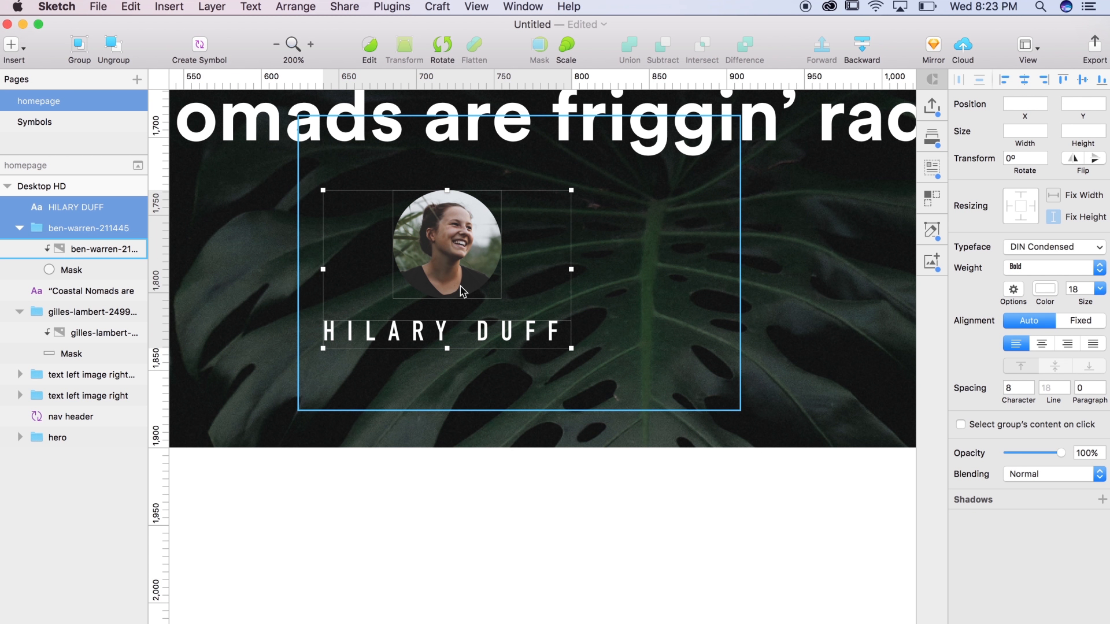
{"action": "key", "text": "super+minus"}
{"action": "left_click_drag", "start_coordinate": [605, 329], "coordinate": [567, 328]}
{"action": "left_click_drag", "start_coordinate": [716, 343], "coordinate": [592, 340]}
{"action": "left_click", "coordinate": [910, 338]}
{"action": "key", "text": "super+minus"}
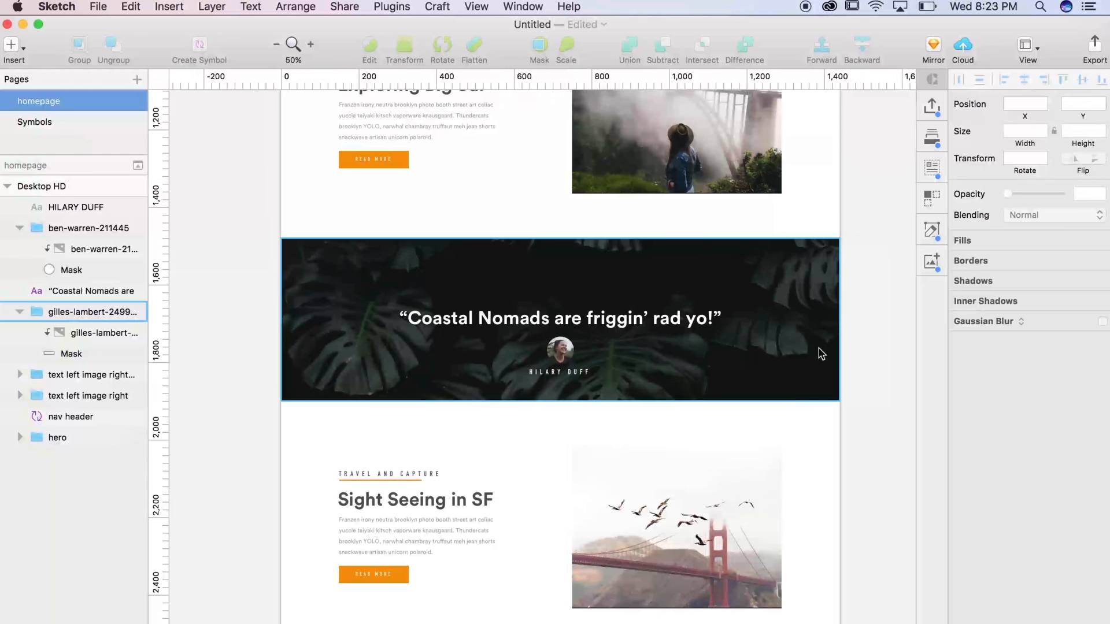
Reduce the name label's font size to 14 and recenter it beneath the portrait.
{"action": "key", "text": "super+plus"}
{"action": "double_click", "coordinate": [600, 354]}
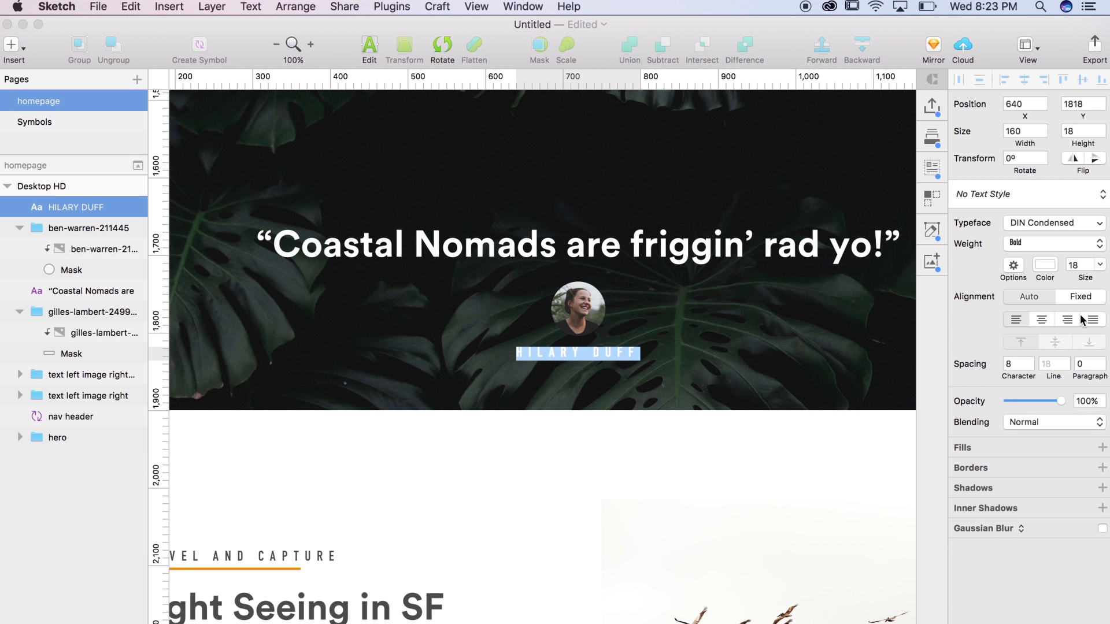
{"action": "left_click", "coordinate": [1079, 266]}
{"action": "type", "text": "14"}
{"action": "key", "text": "Return"}
{"action": "key", "text": "Escape"}
{"action": "left_click_drag", "start_coordinate": [602, 354], "coordinate": [608, 355]}
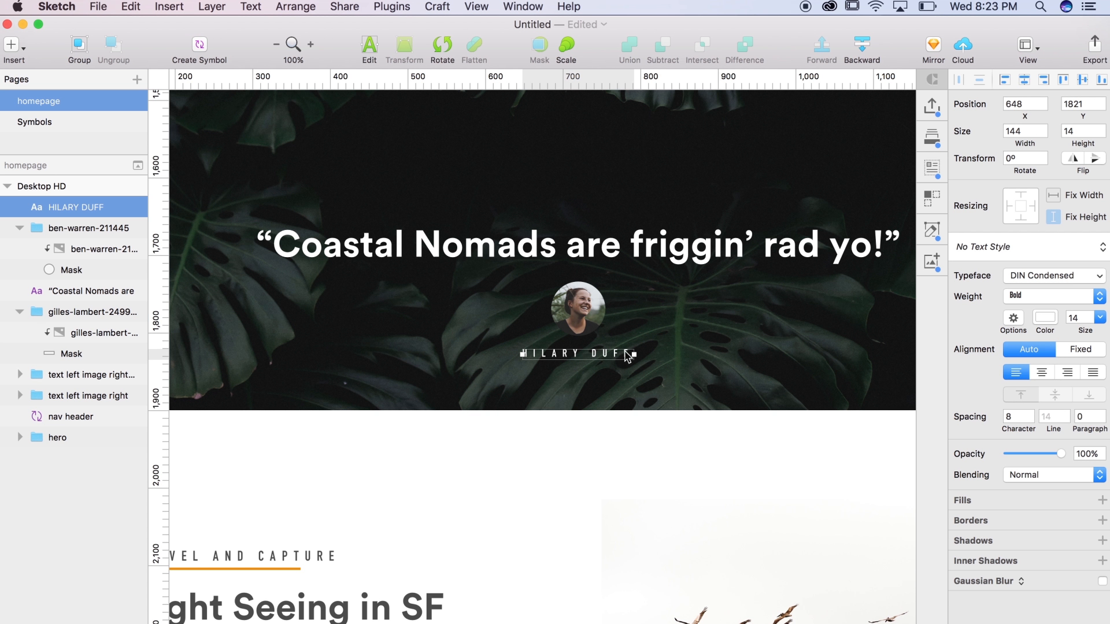
Move the quote, round portrait and name label up together within the leaves banner.
{"action": "left_click", "coordinate": [607, 249]}
{"action": "key", "text": "super+minus"}
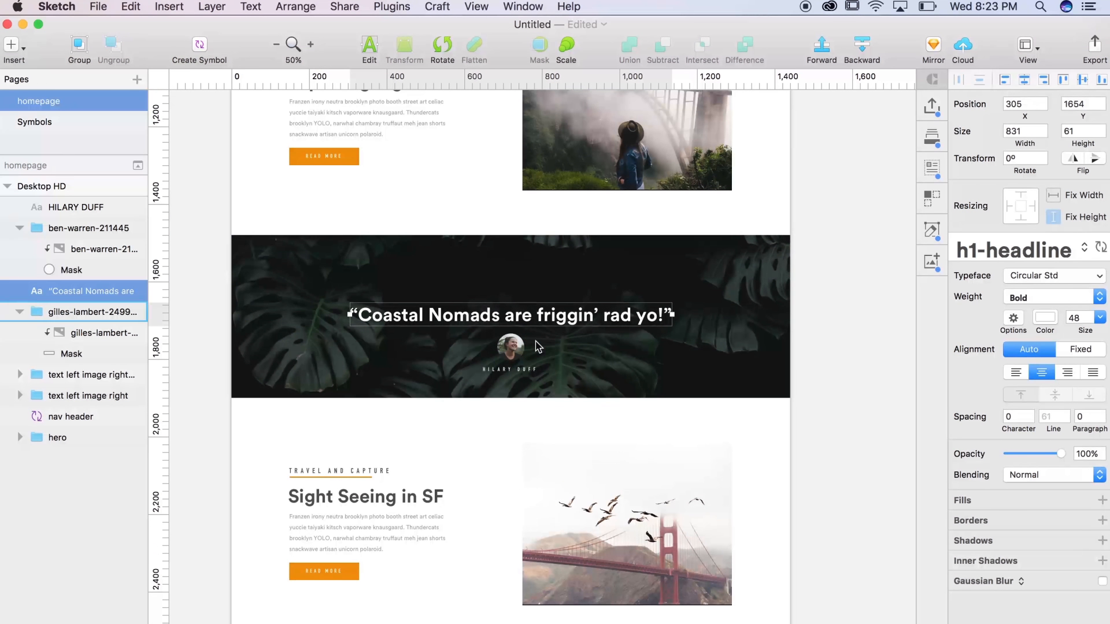
{"action": "left_click", "coordinate": [517, 348], "text": "shift"}
{"action": "left_click", "coordinate": [519, 370], "text": "shift"}
{"action": "key", "text": "shift+Up"}
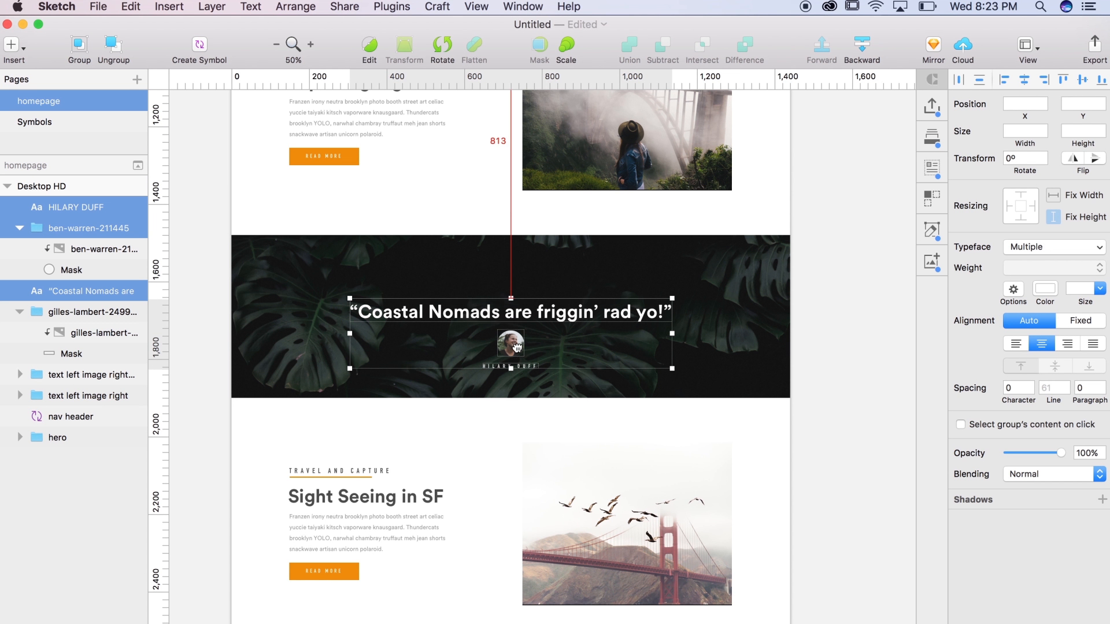
{"action": "left_click_drag", "start_coordinate": [518, 347], "coordinate": [517, 337]}
{"action": "left_click", "coordinate": [782, 325]}
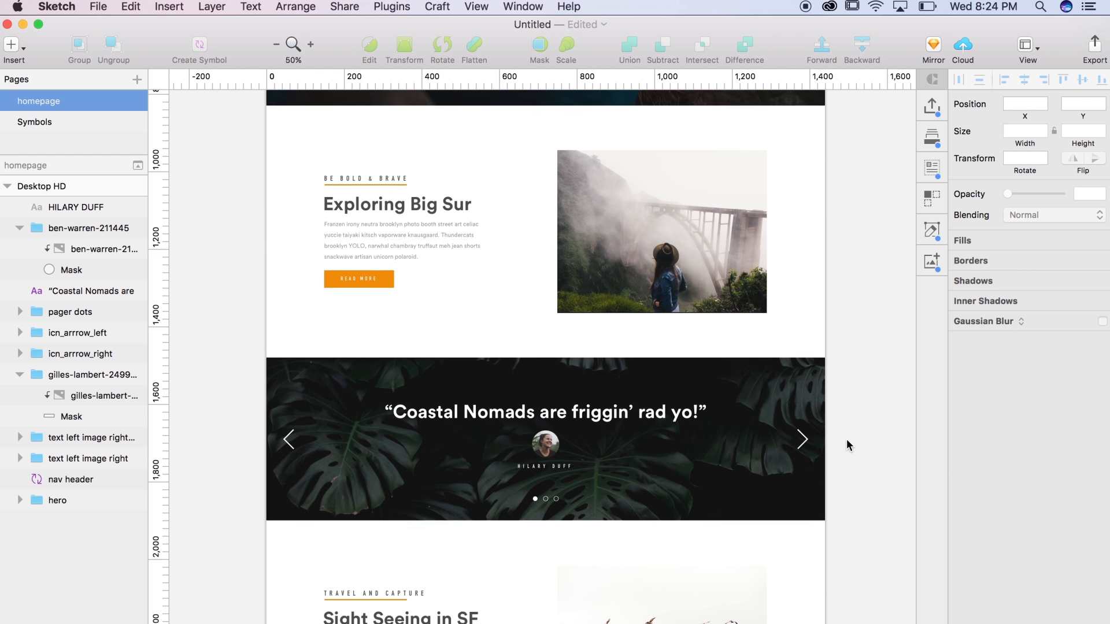
{"action": "scroll", "coordinate": [846, 445], "scroll_direction": "down", "scroll_amount": 3}
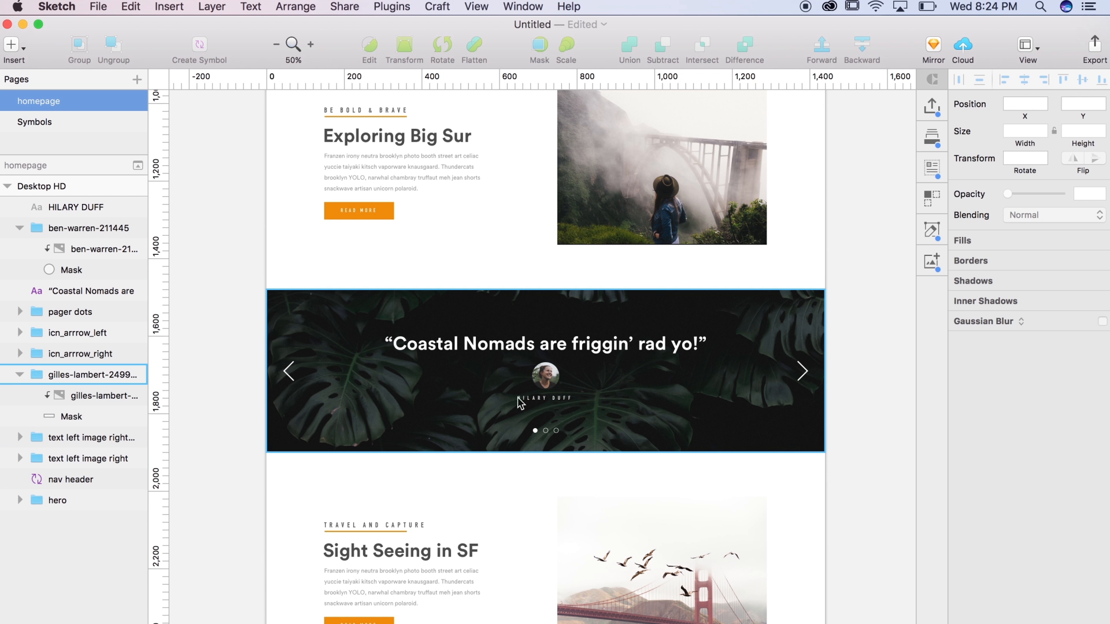
{"action": "left_click", "coordinate": [801, 370]}
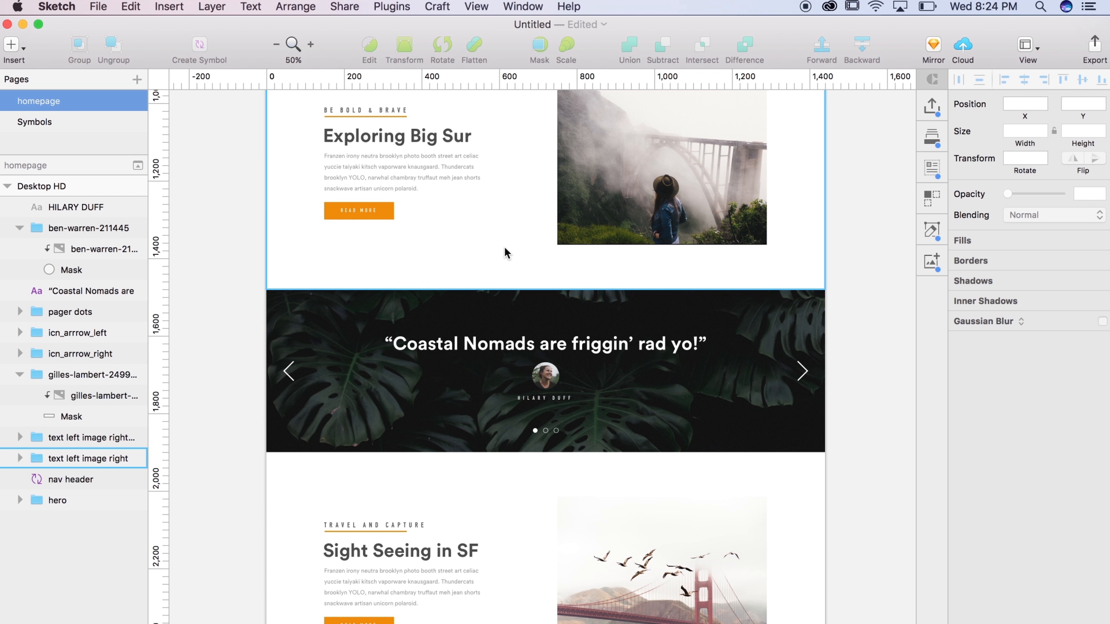